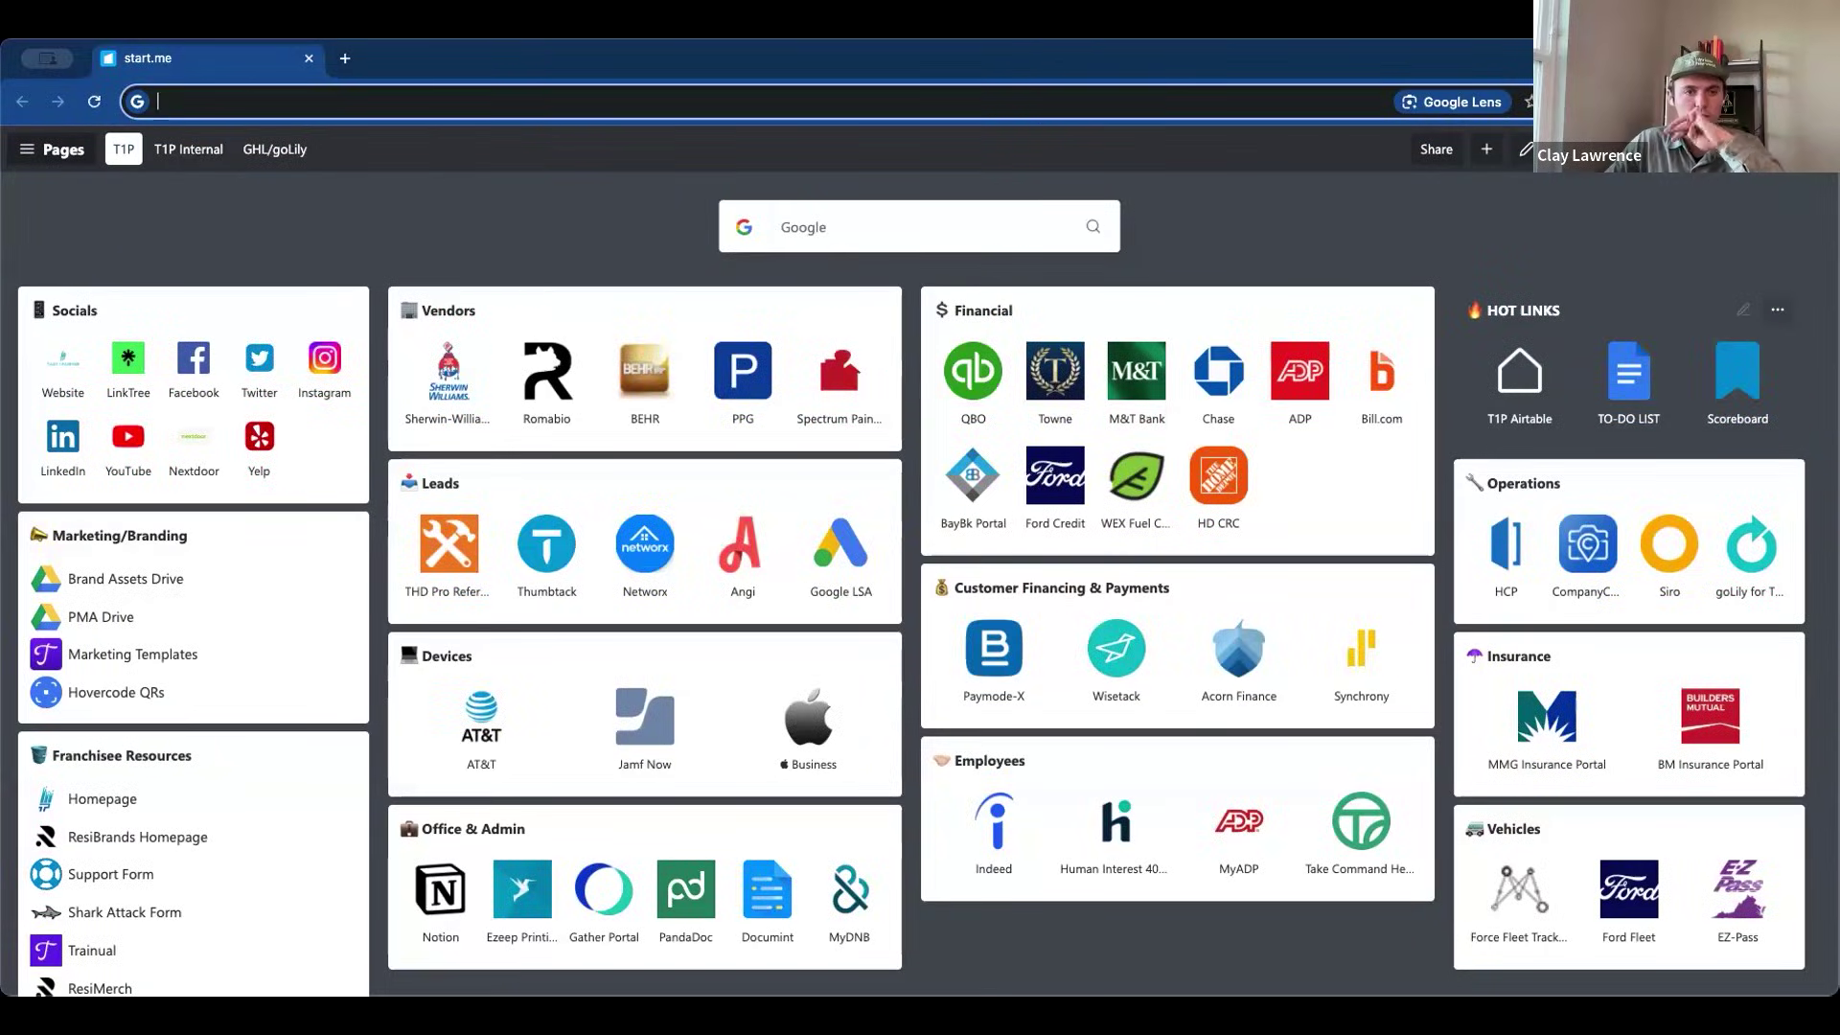
Load app.reviewharvest.com in the browser
left_click(398, 95)
type("app.")
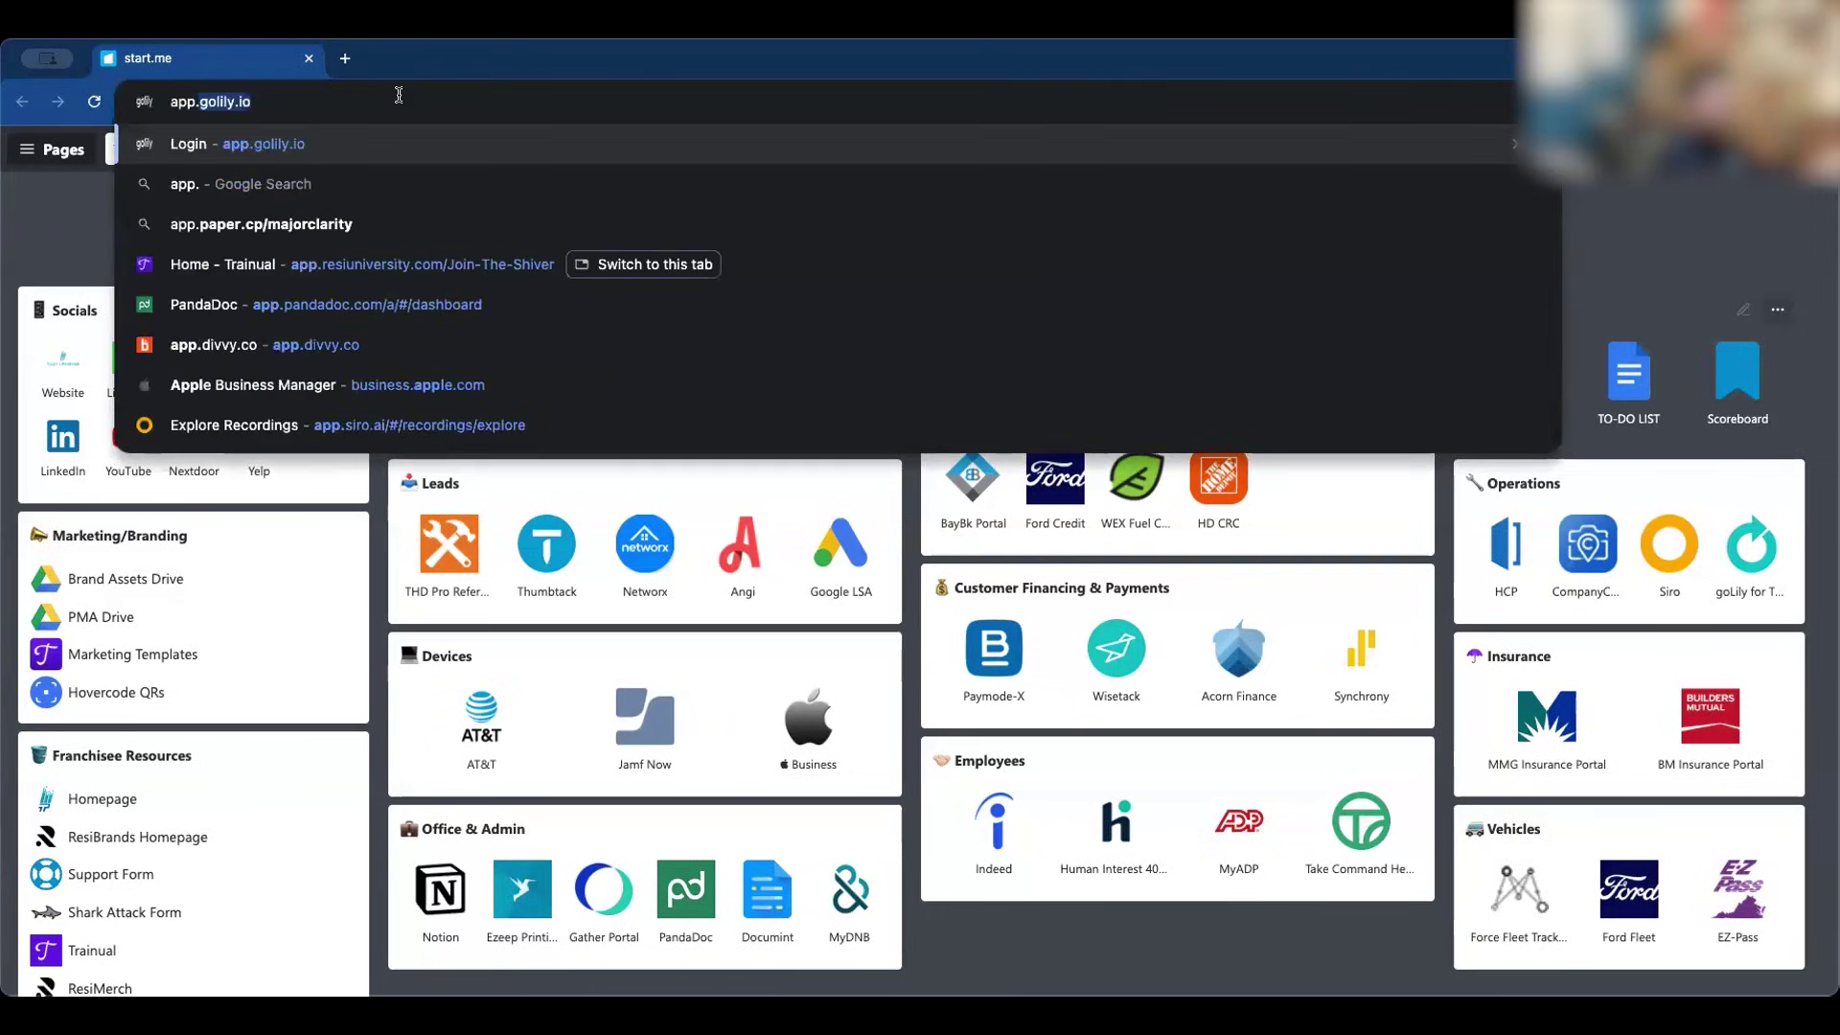
type("reviewharvest.com")
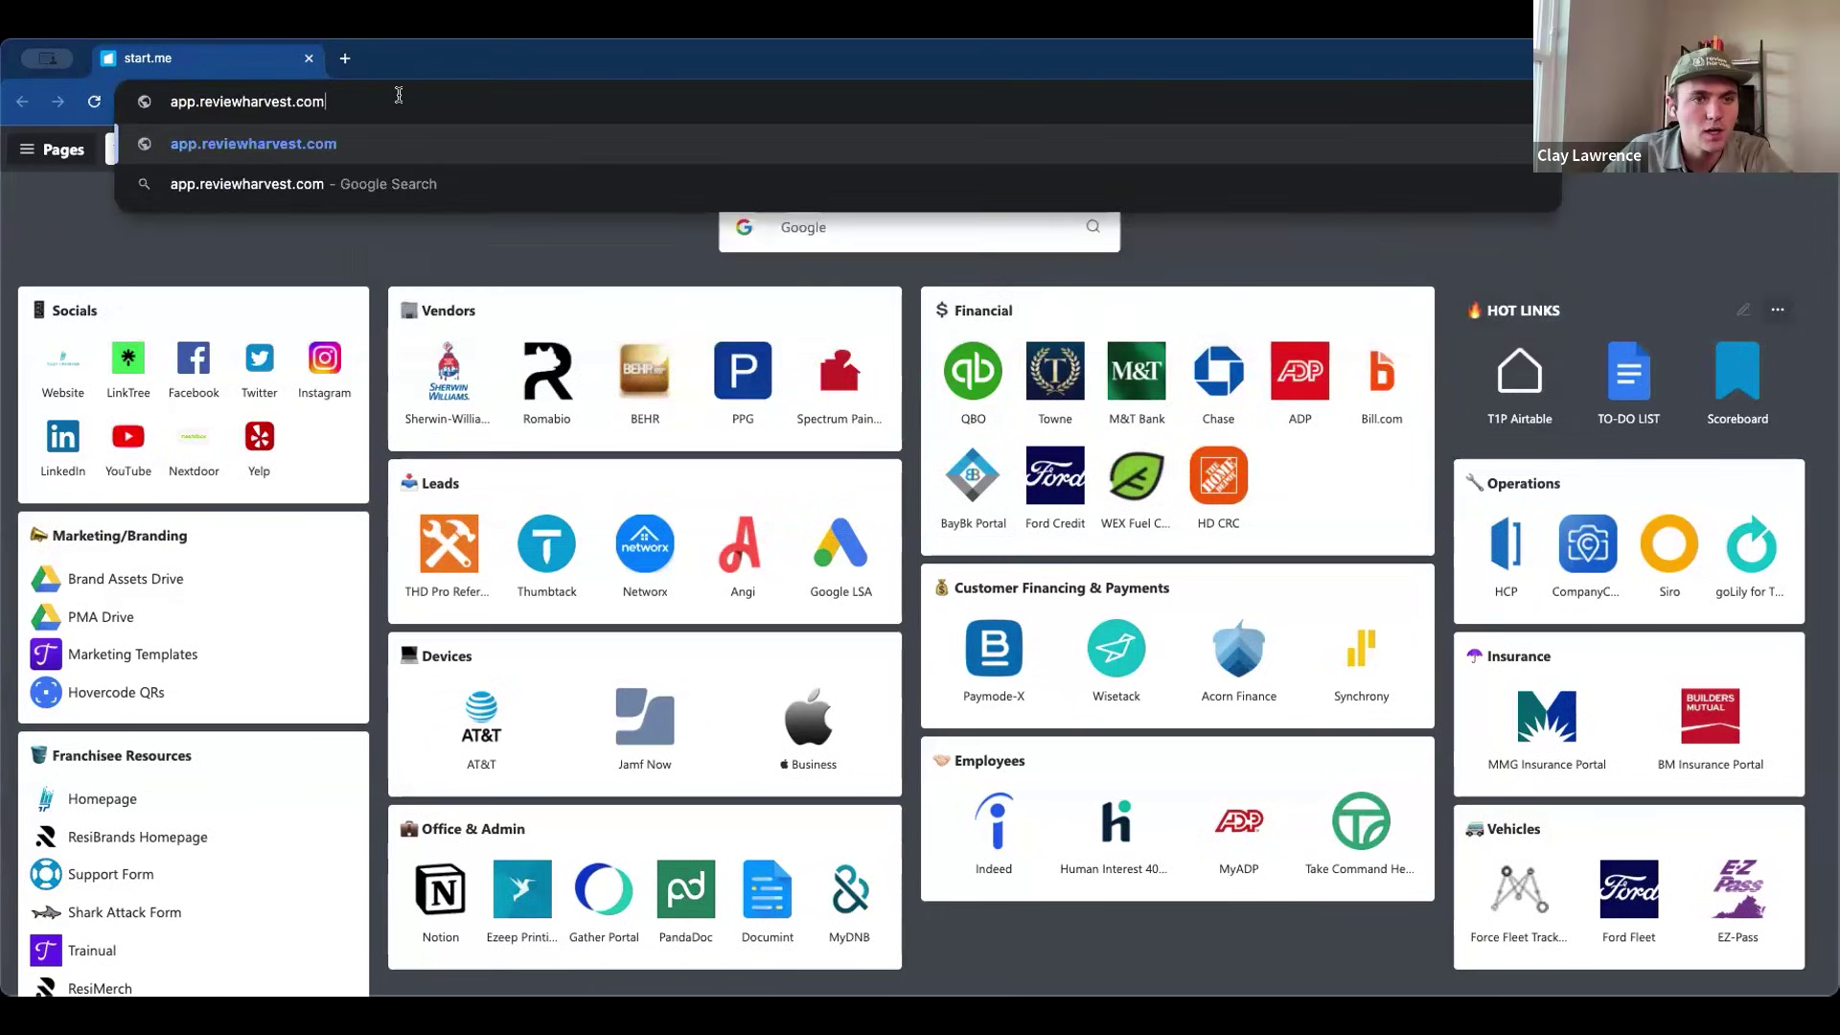
key("Return")
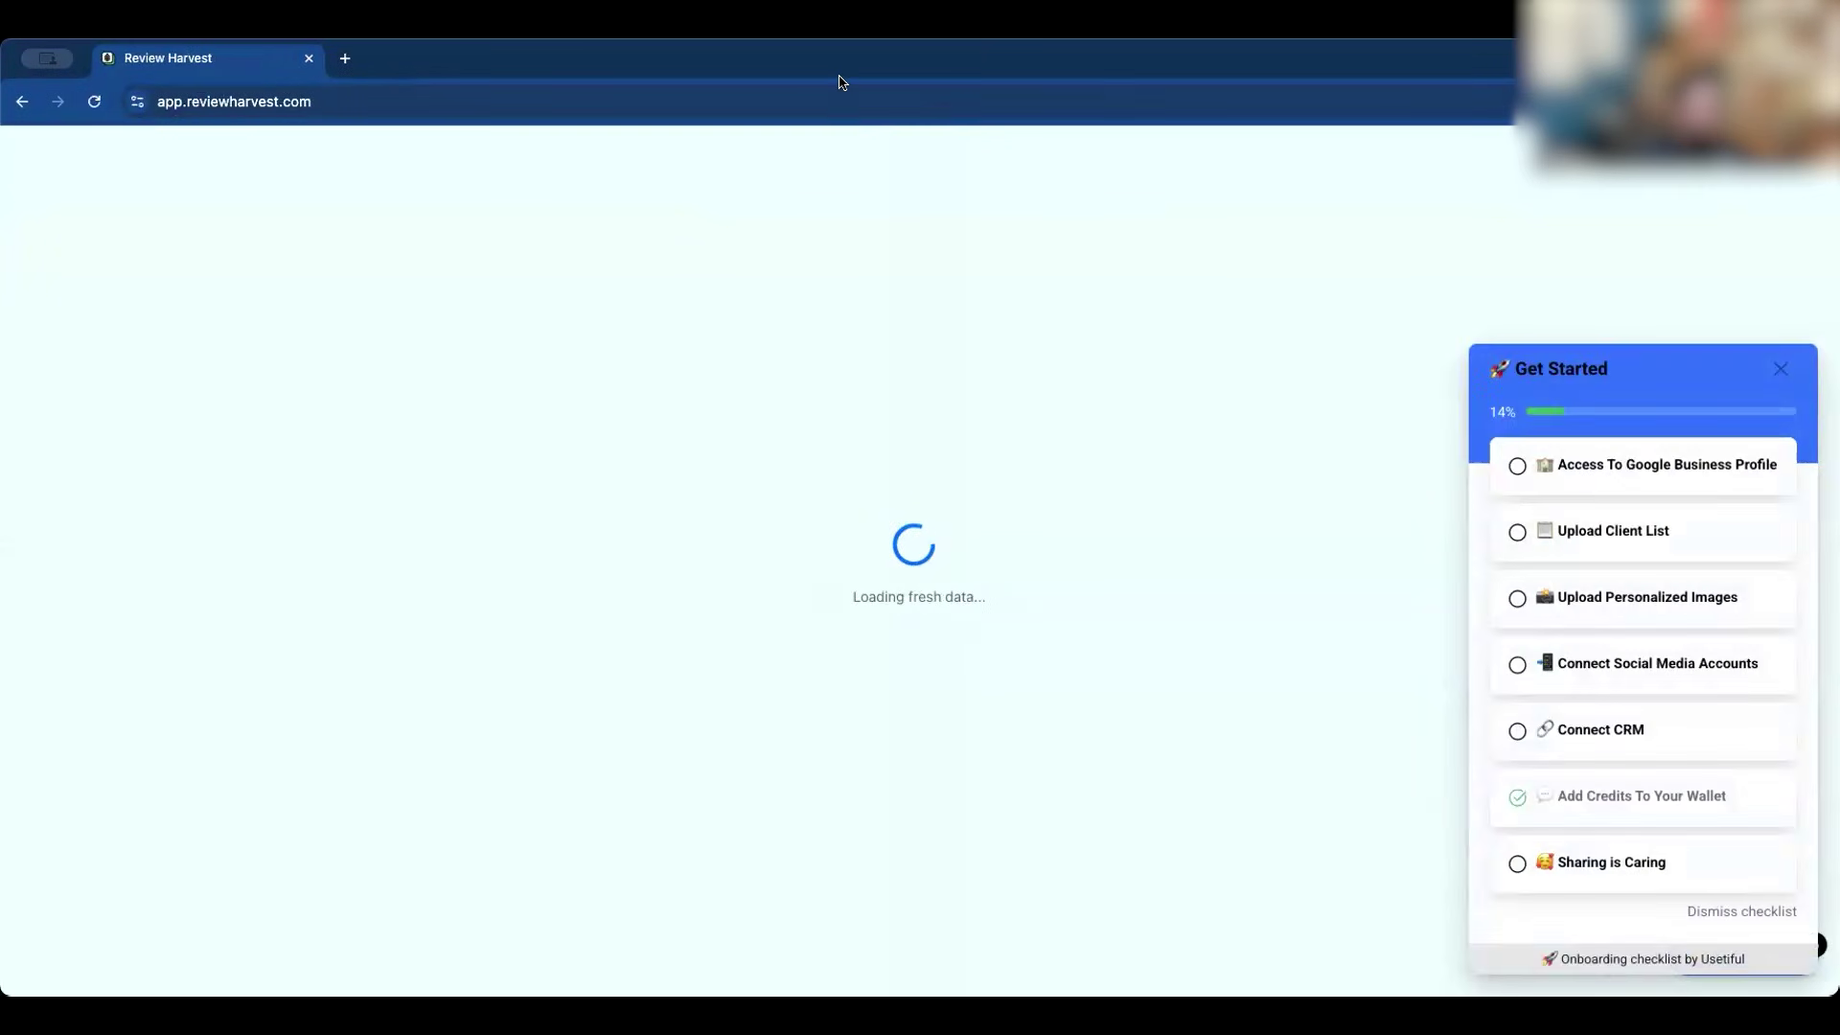
Close and reopen the Get Started checklist, then begin its Google Business Profile step
left_click(1781, 369)
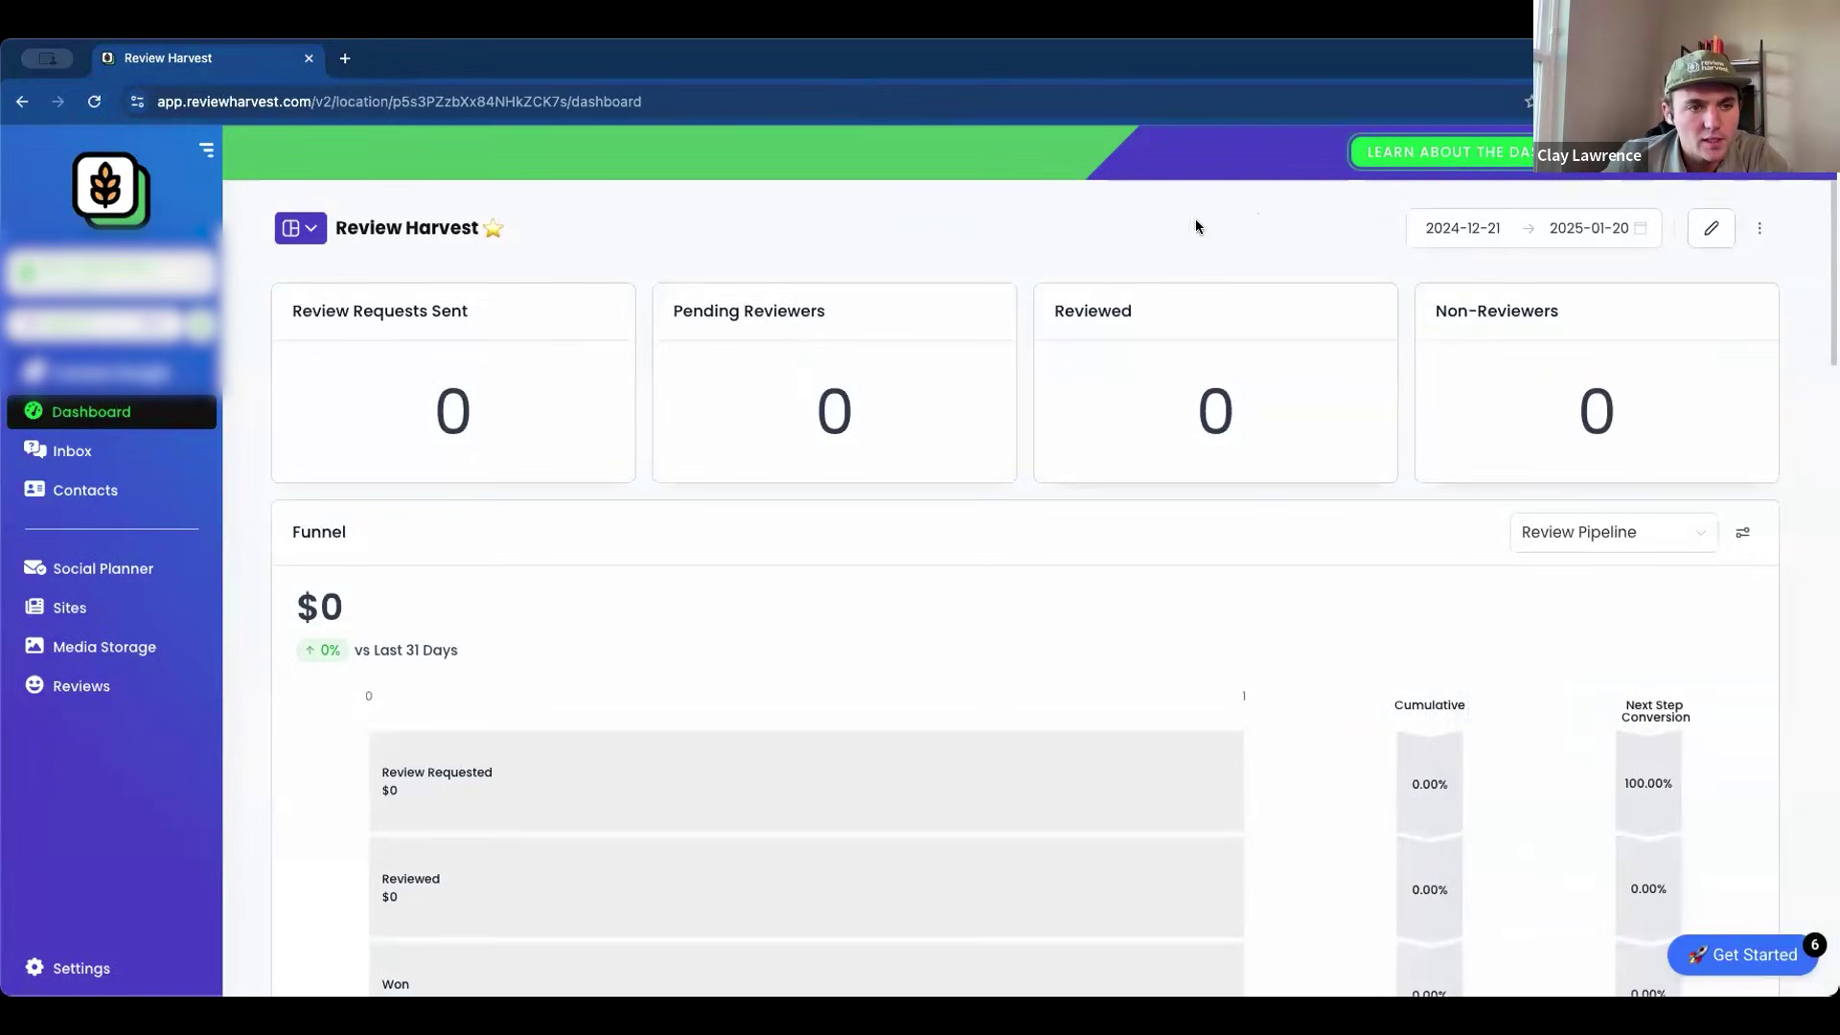
left_click(1722, 956)
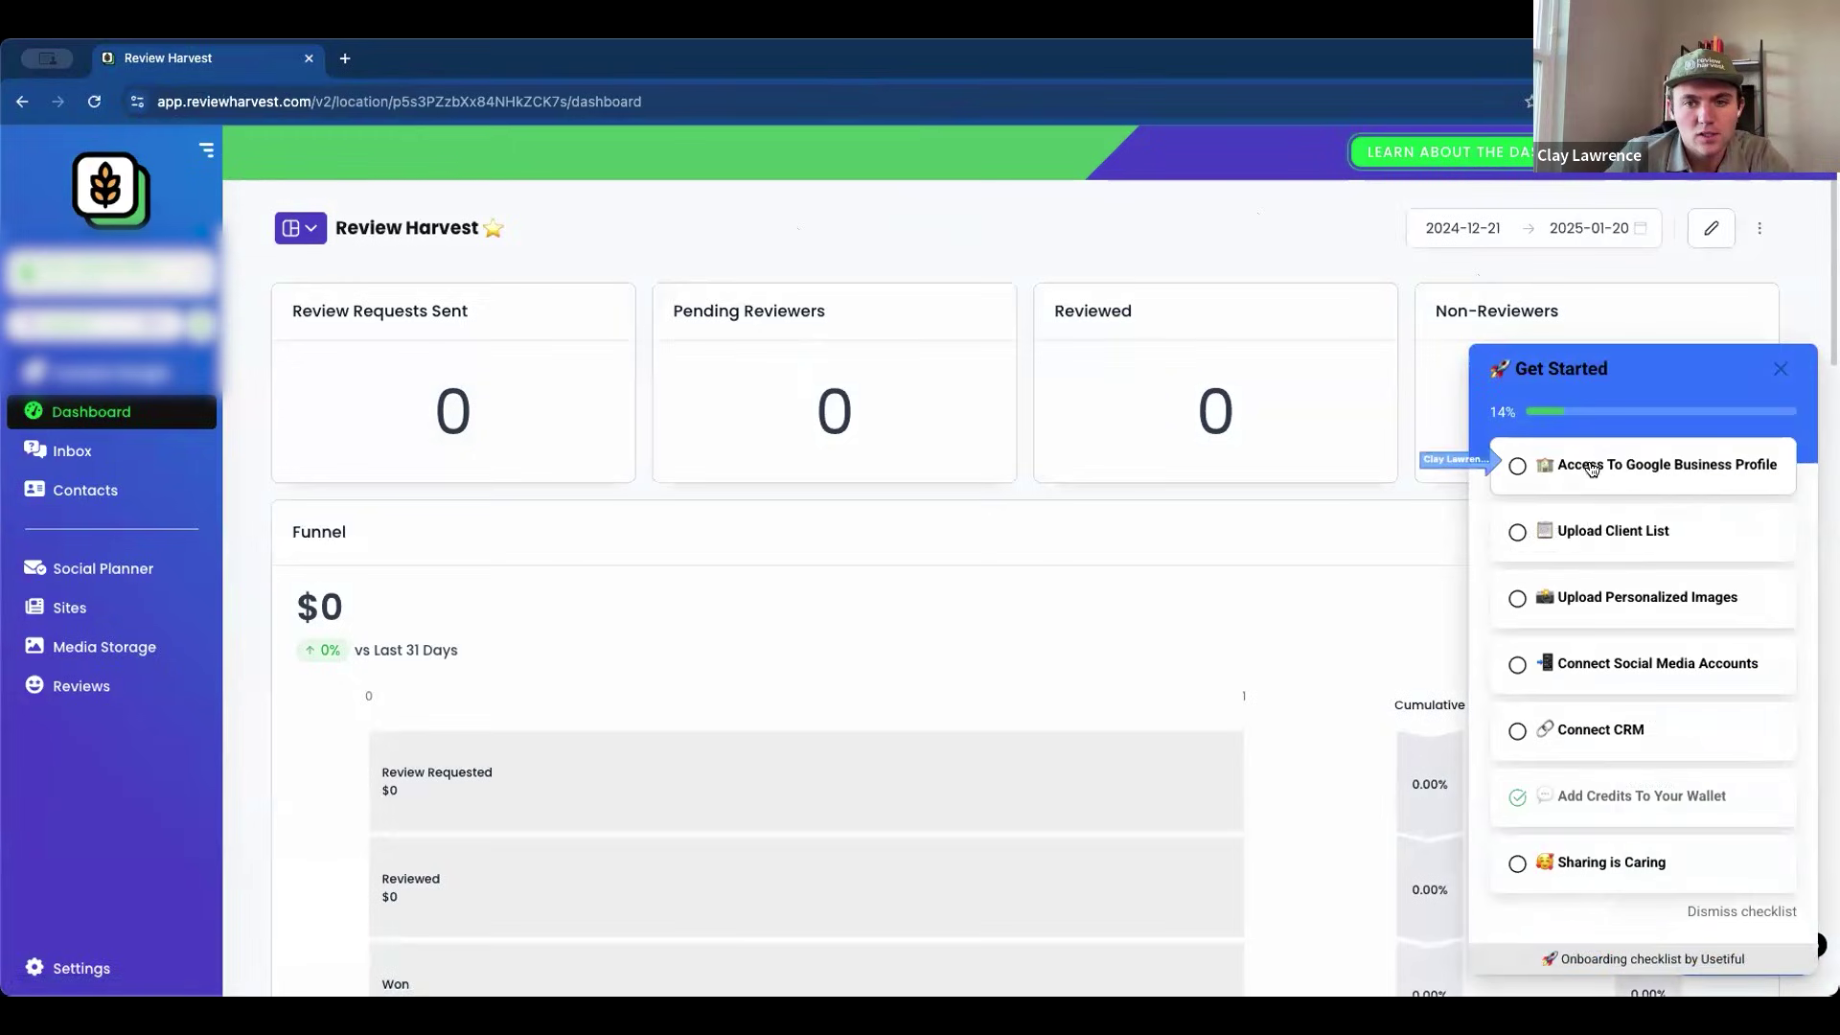
left_click(1620, 466)
Connect the Google Business Profile from the checklist, retrying the connection once
left_click(357, 400)
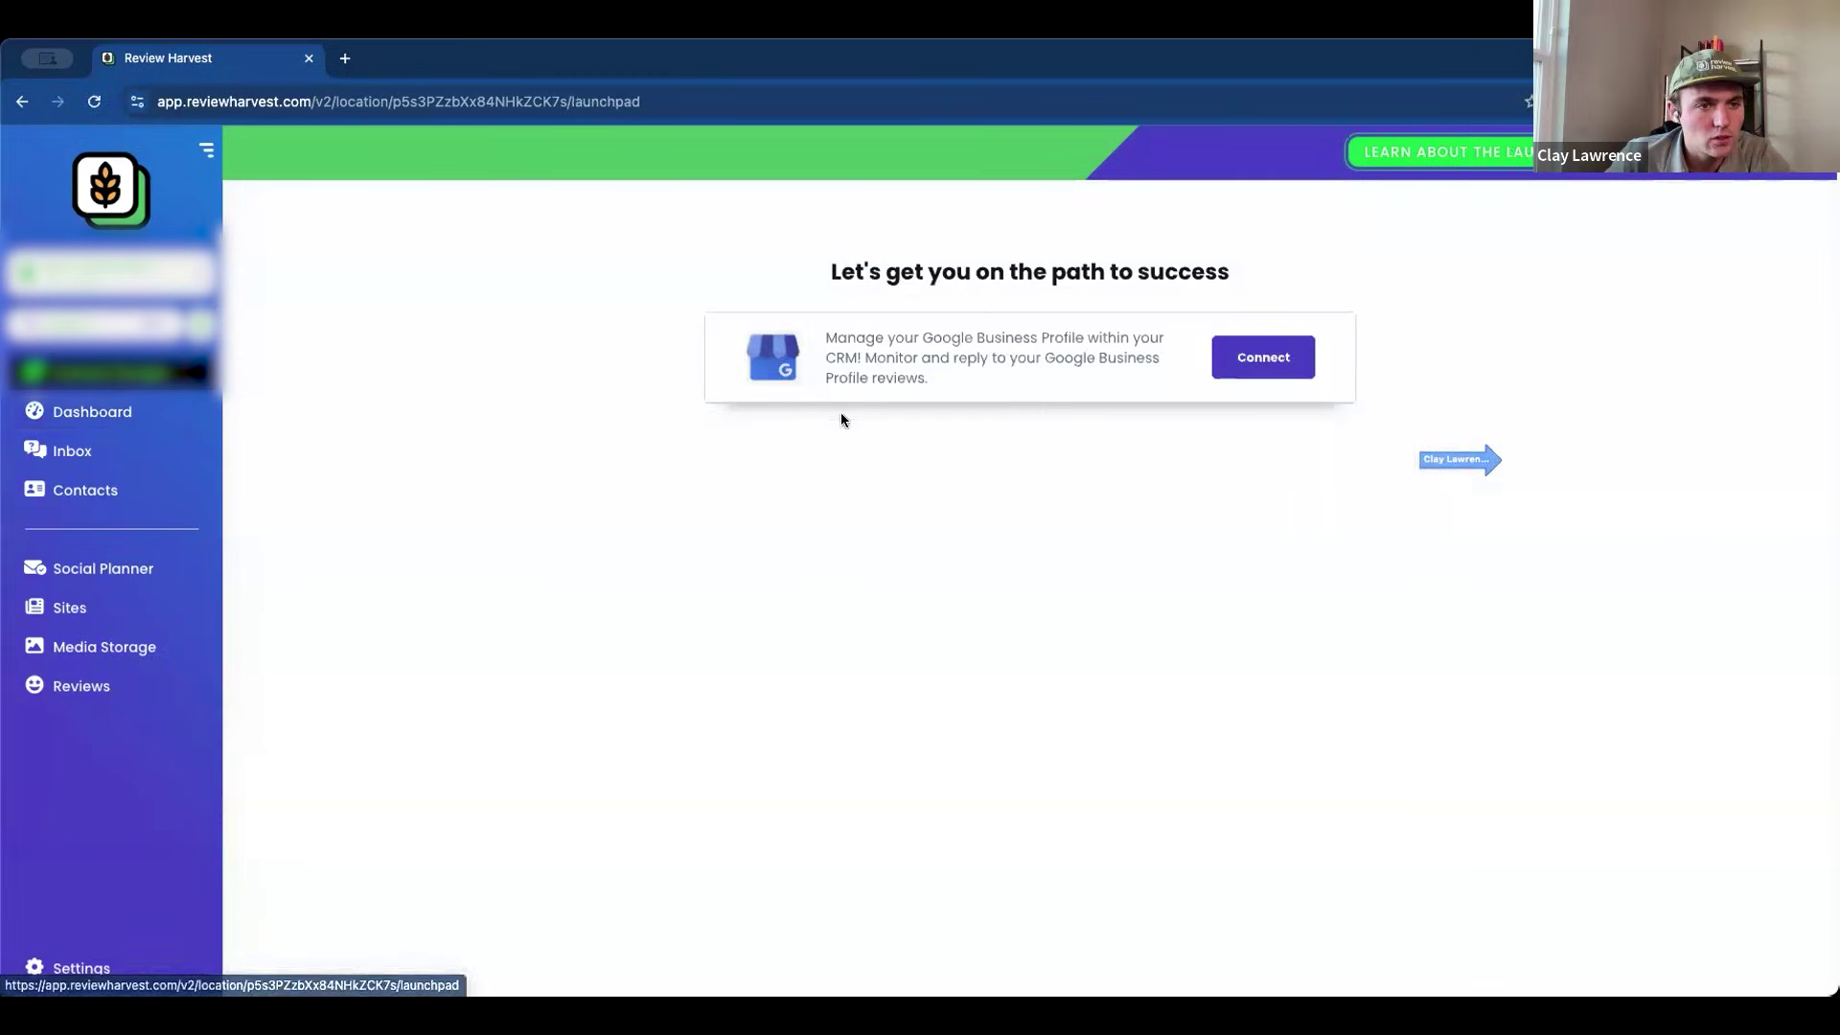
left_click(1275, 358)
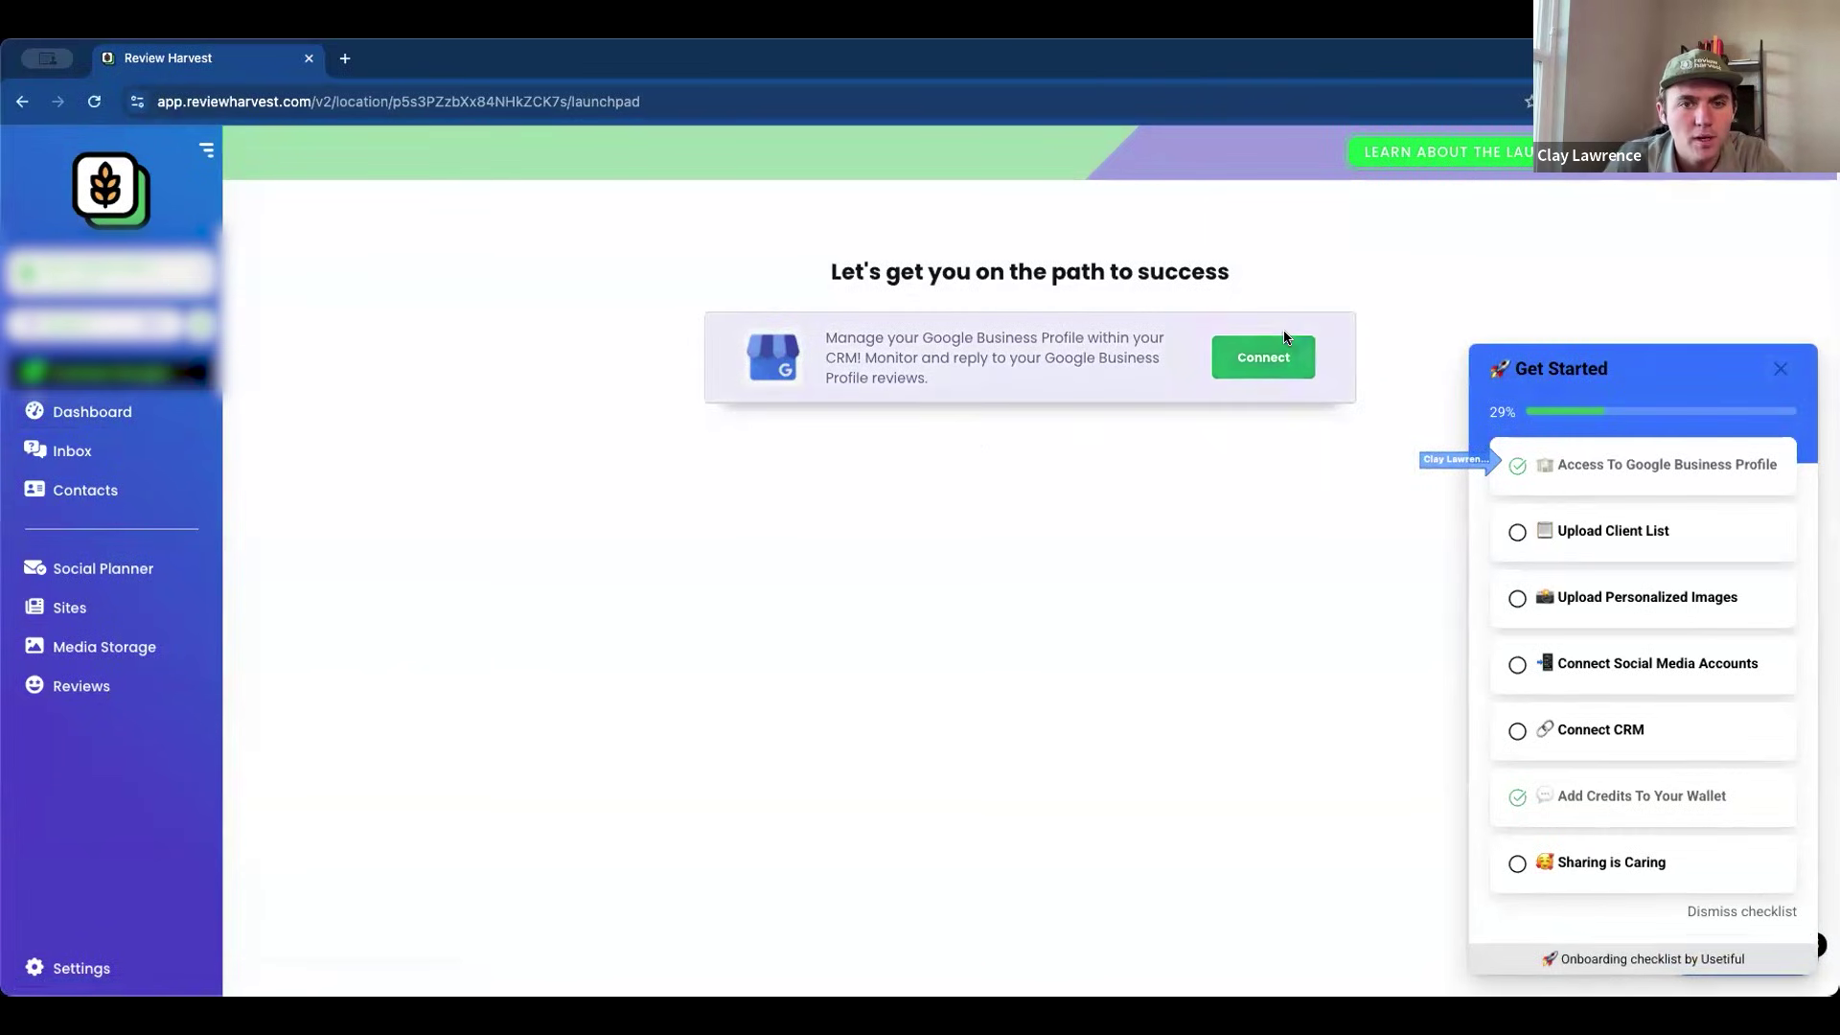
left_click(1238, 357)
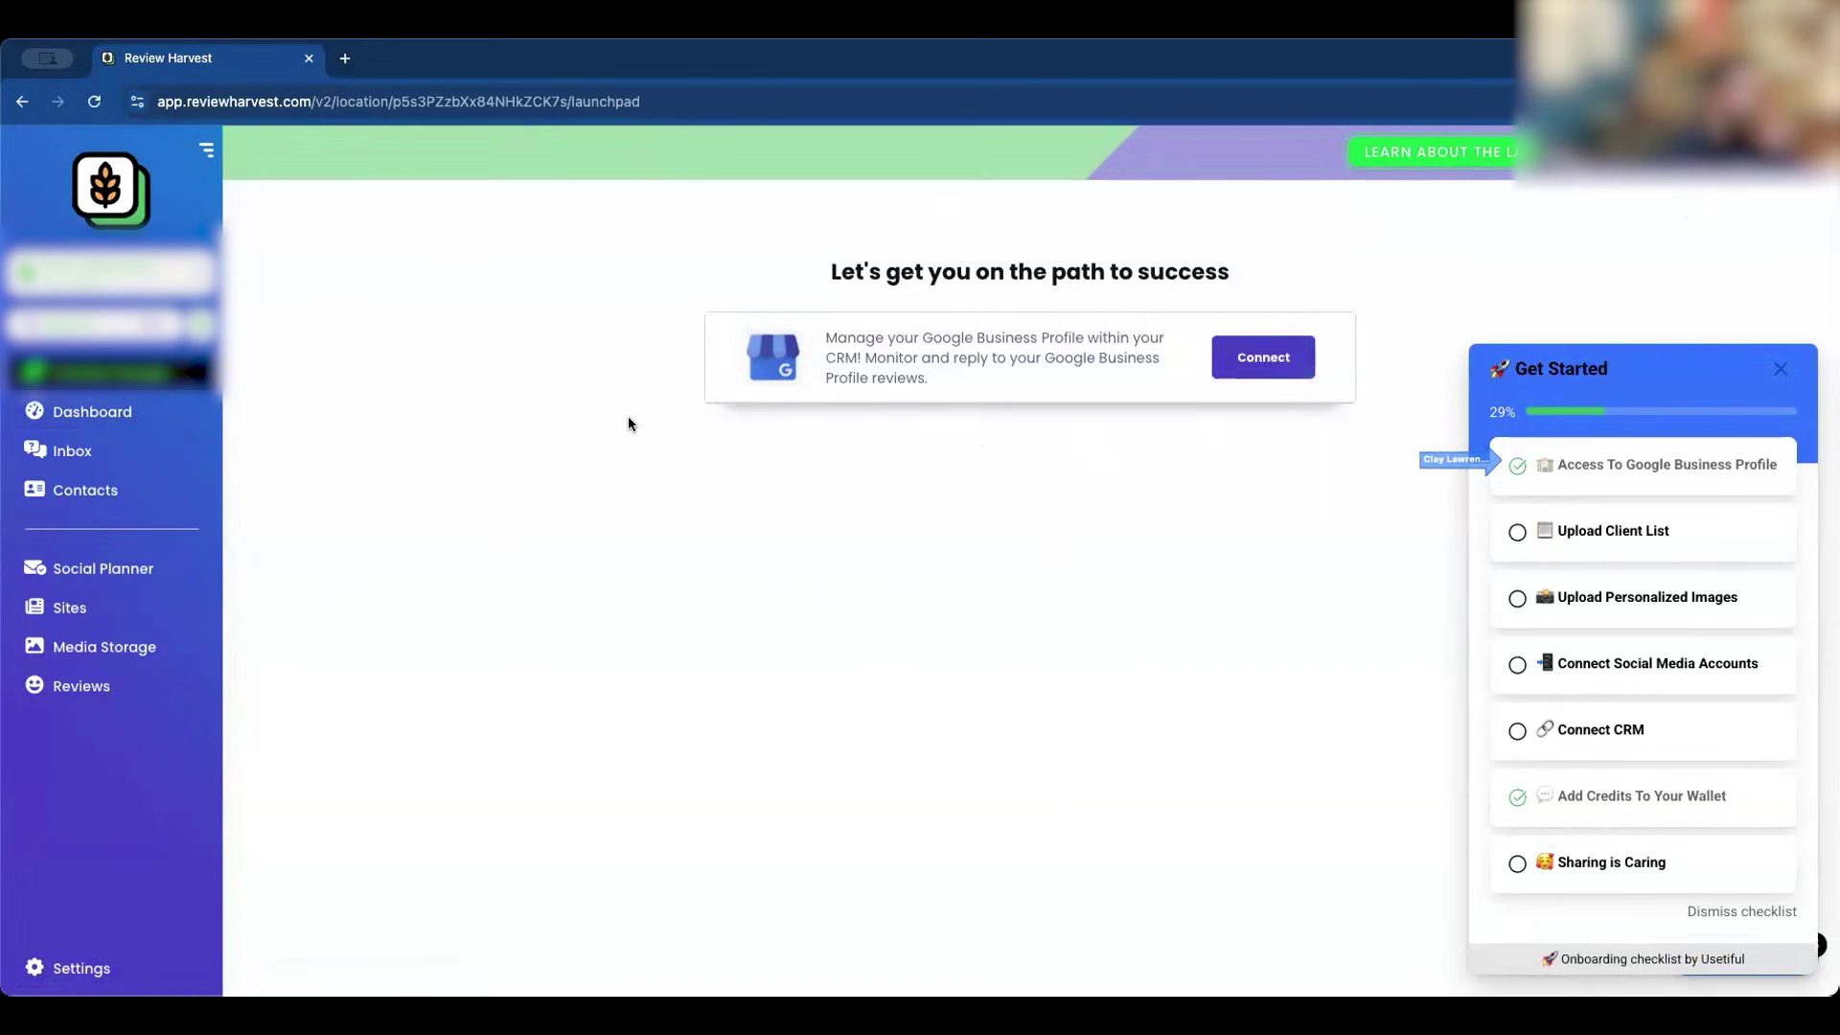
Reload the launchpad and open the Reviews reputation overview
left_click(93, 971)
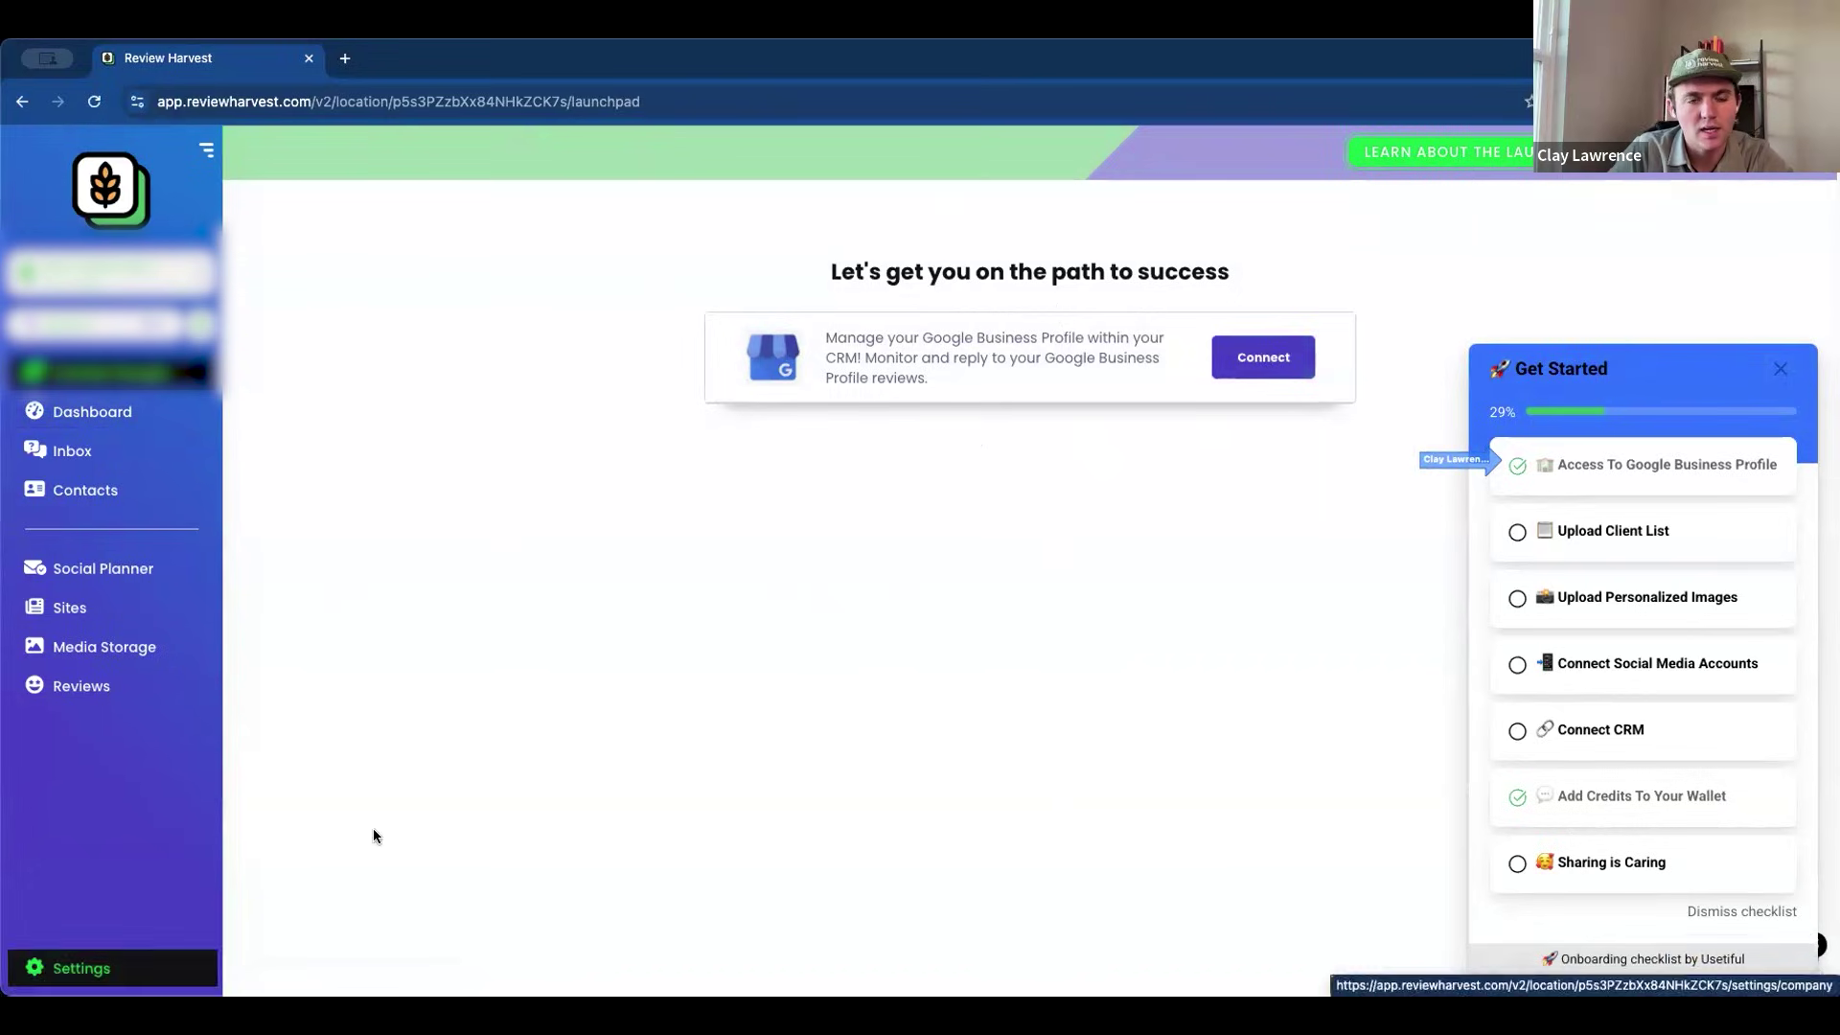
left_click(91, 382)
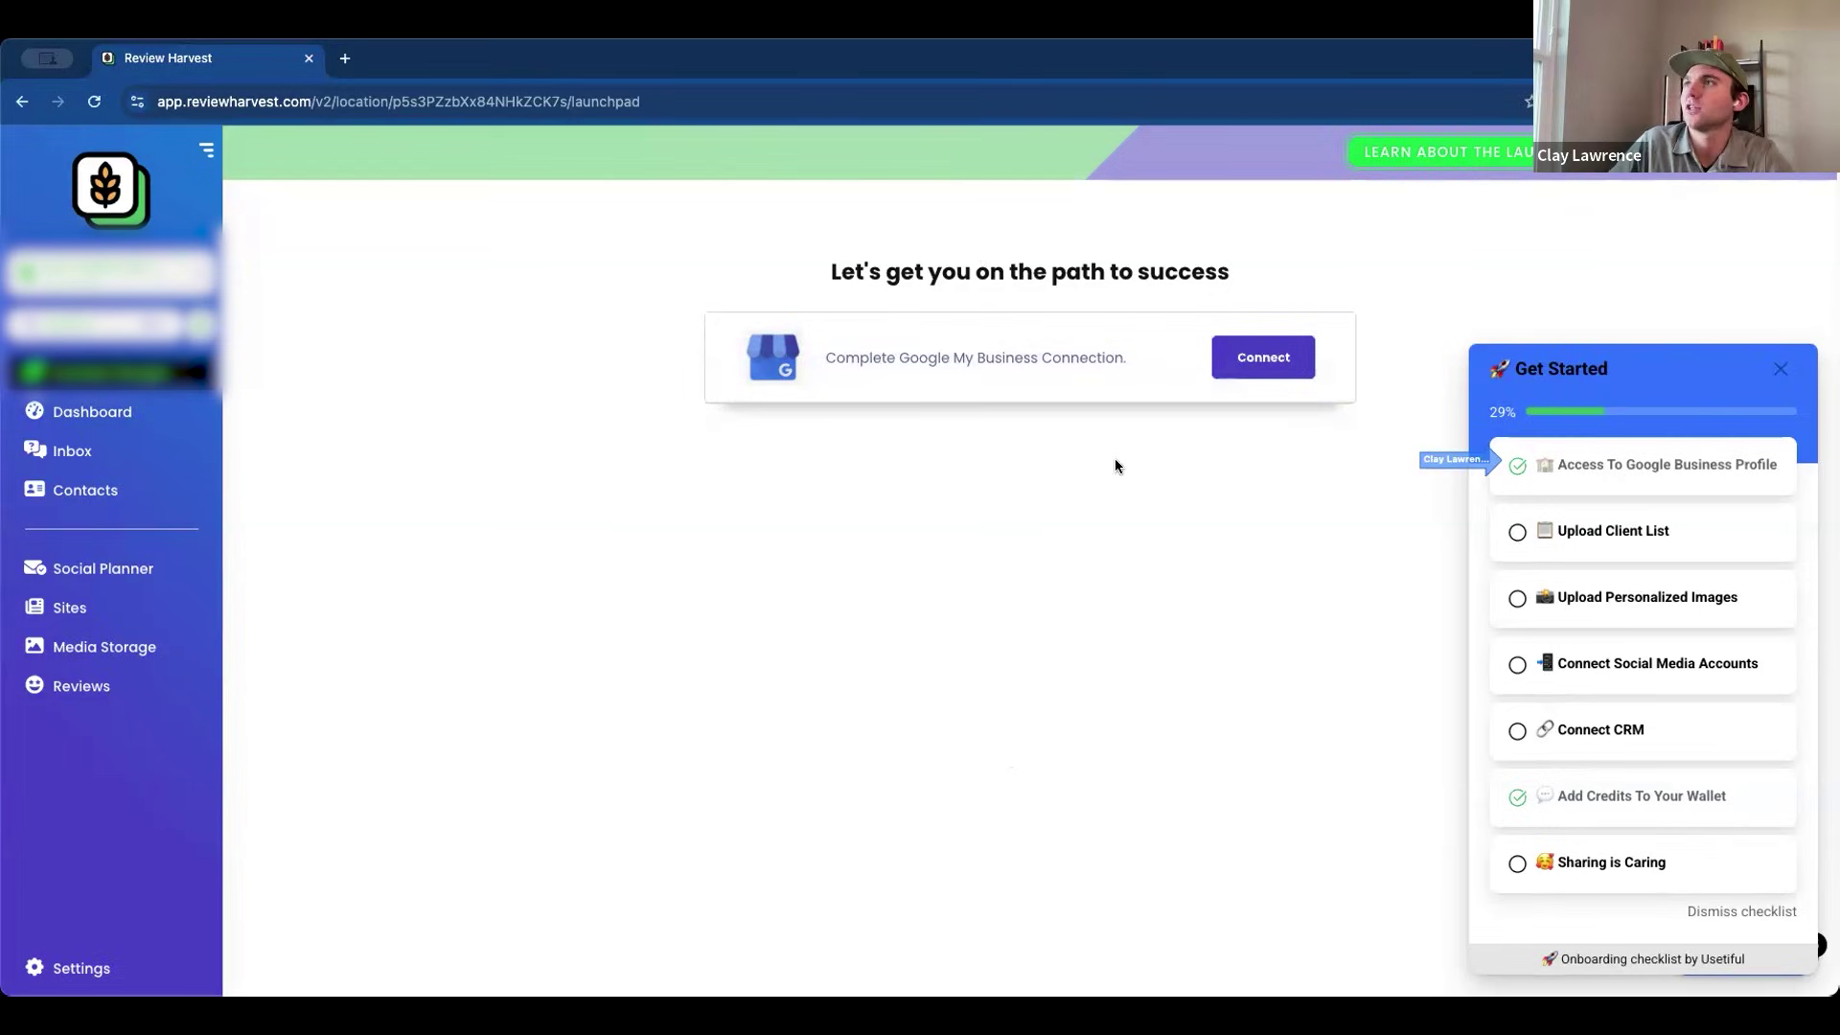
left_click(97, 101)
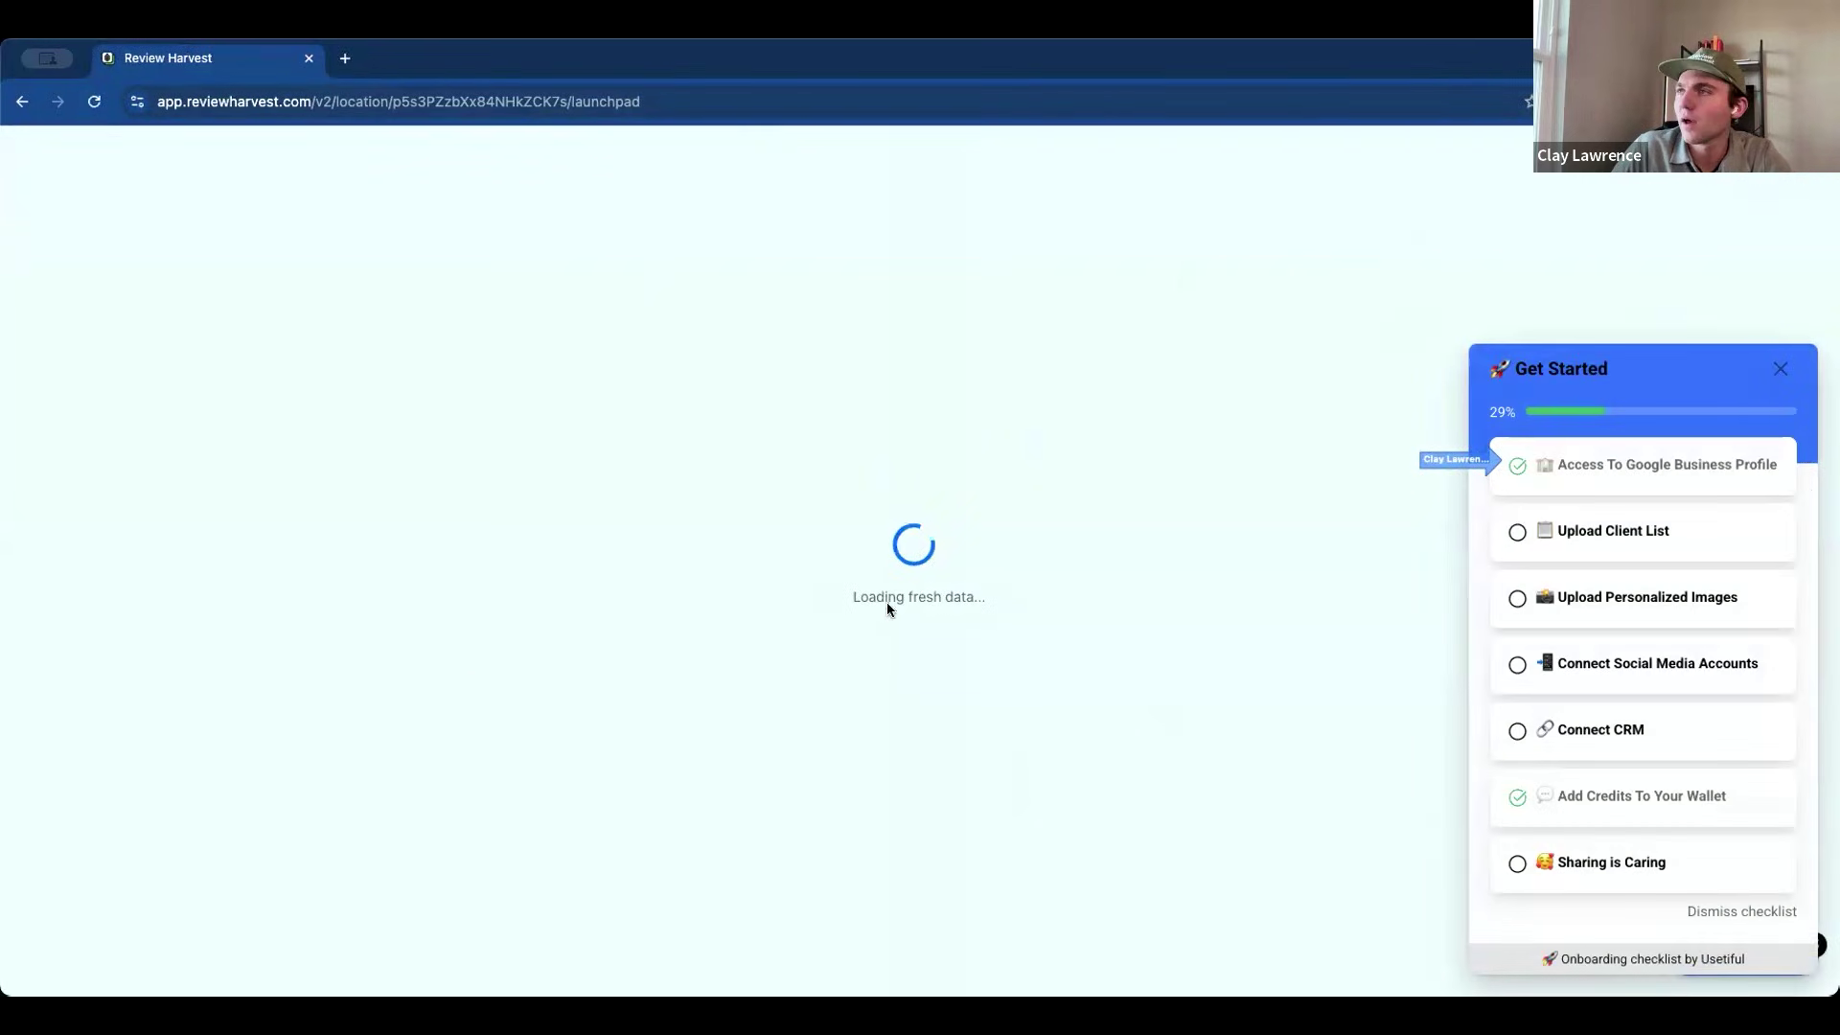
left_click(81, 686)
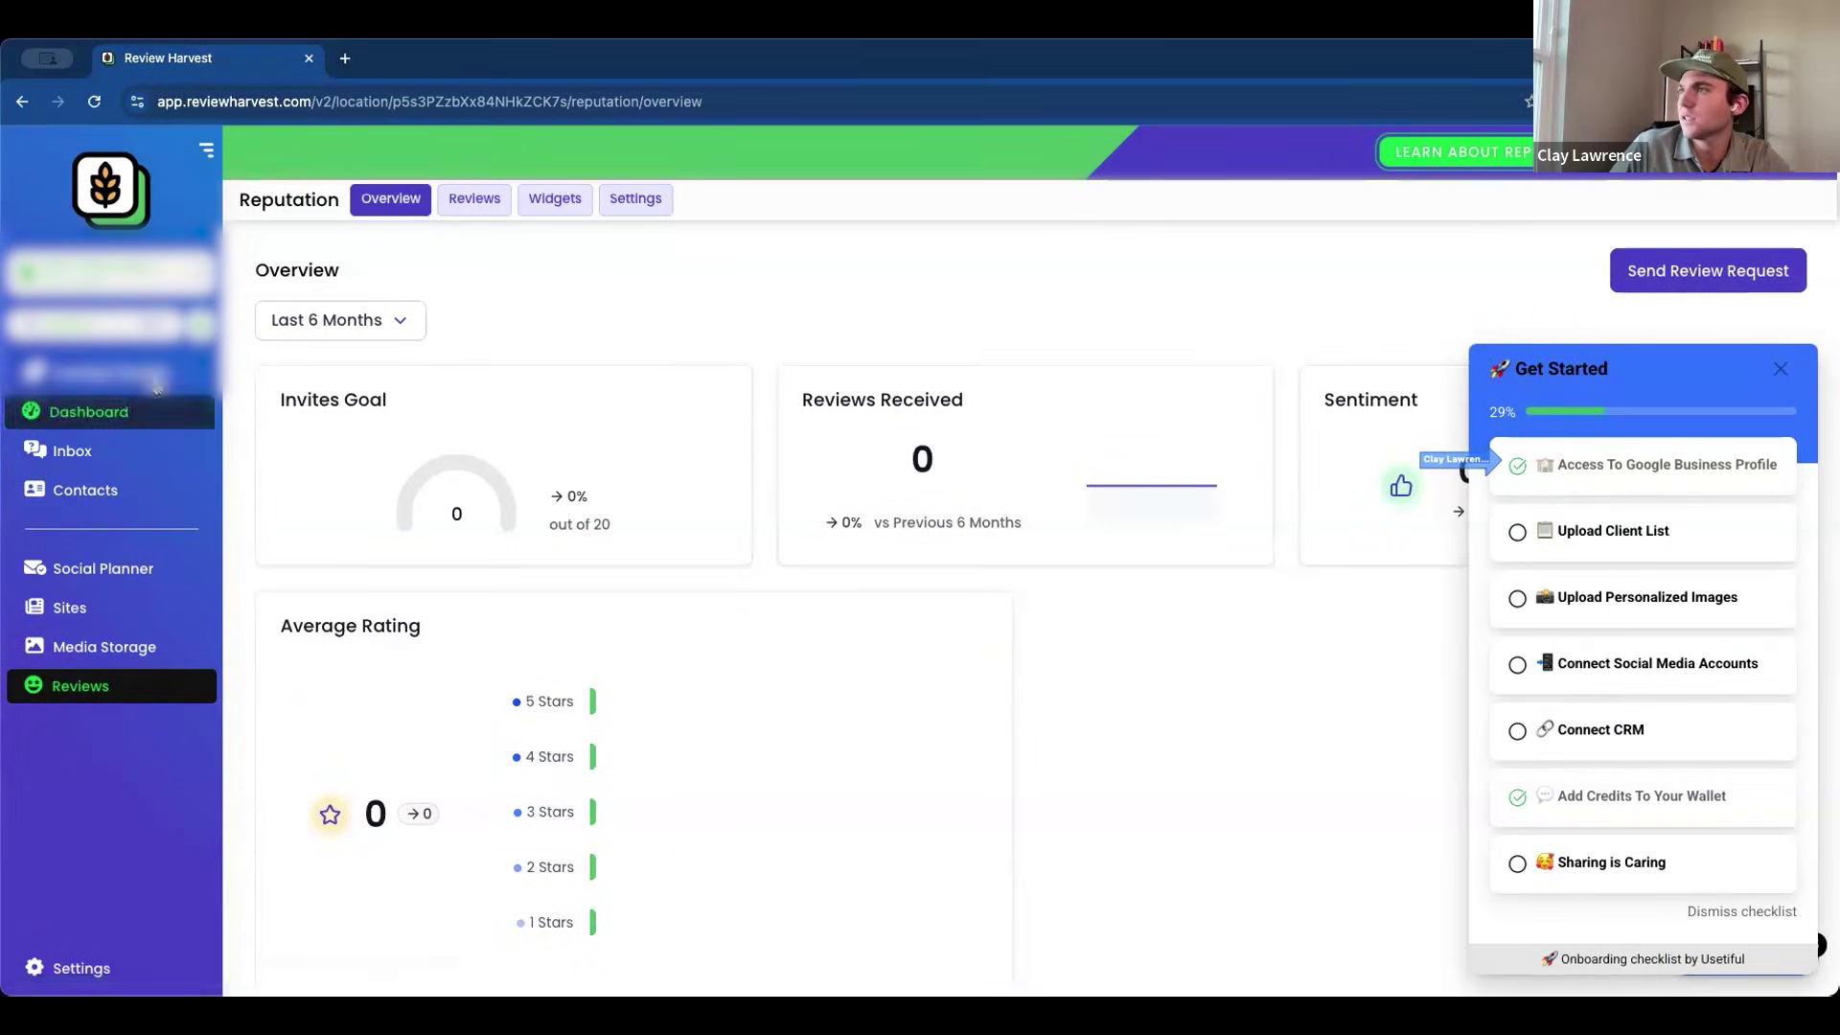
left_click(105, 492)
Launch the Contacts import wizard with Contacts as the object, closing the extra start.me tab
left_click(115, 495)
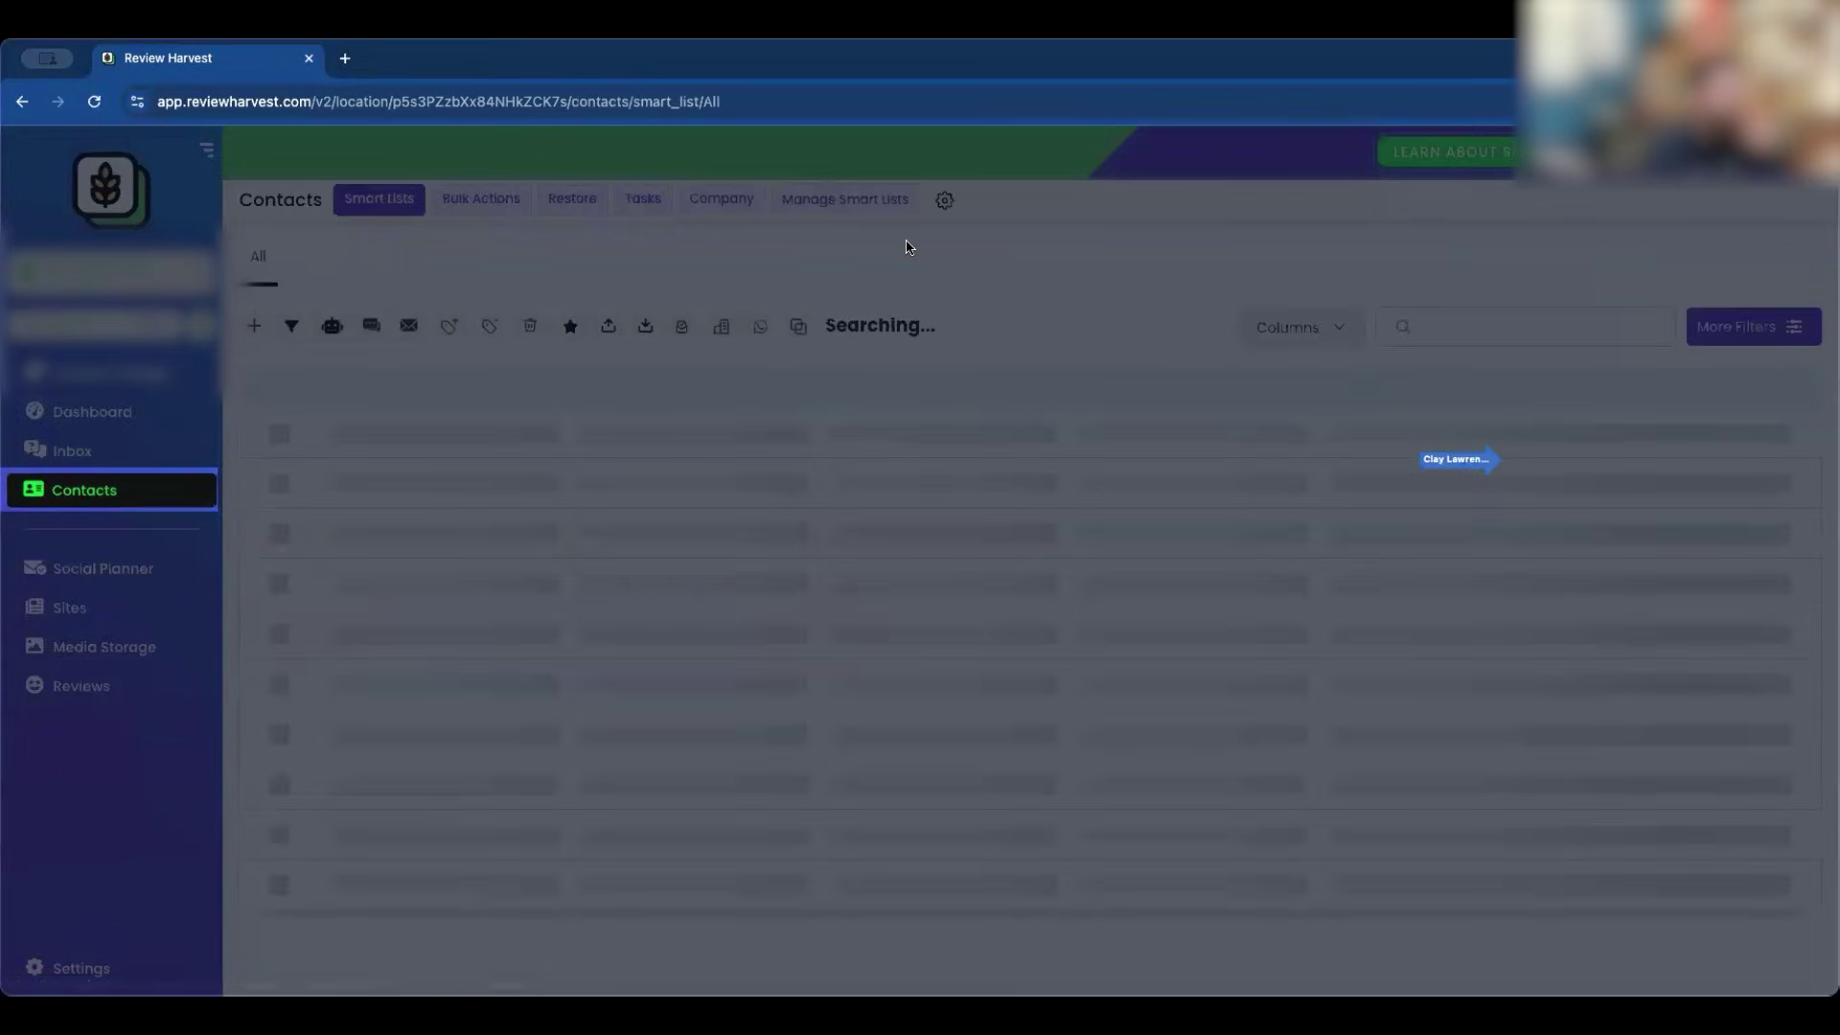
left_click(642, 328)
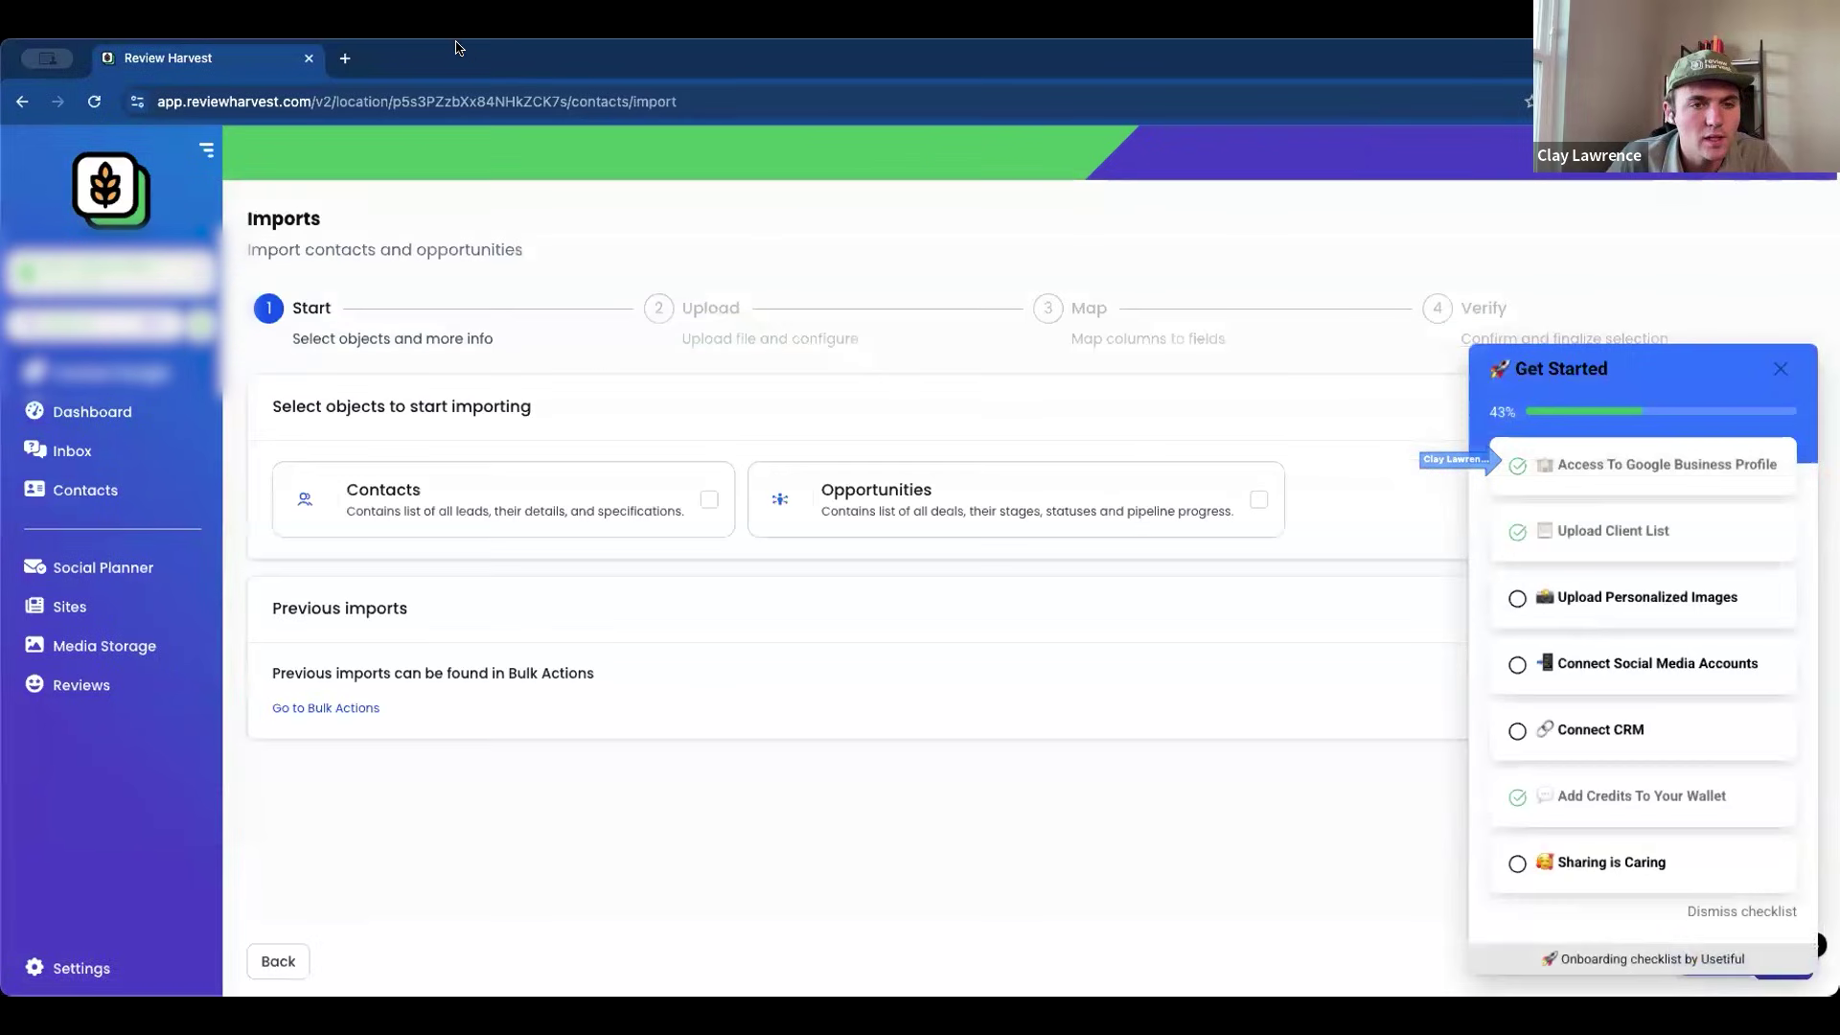
left_click(345, 59)
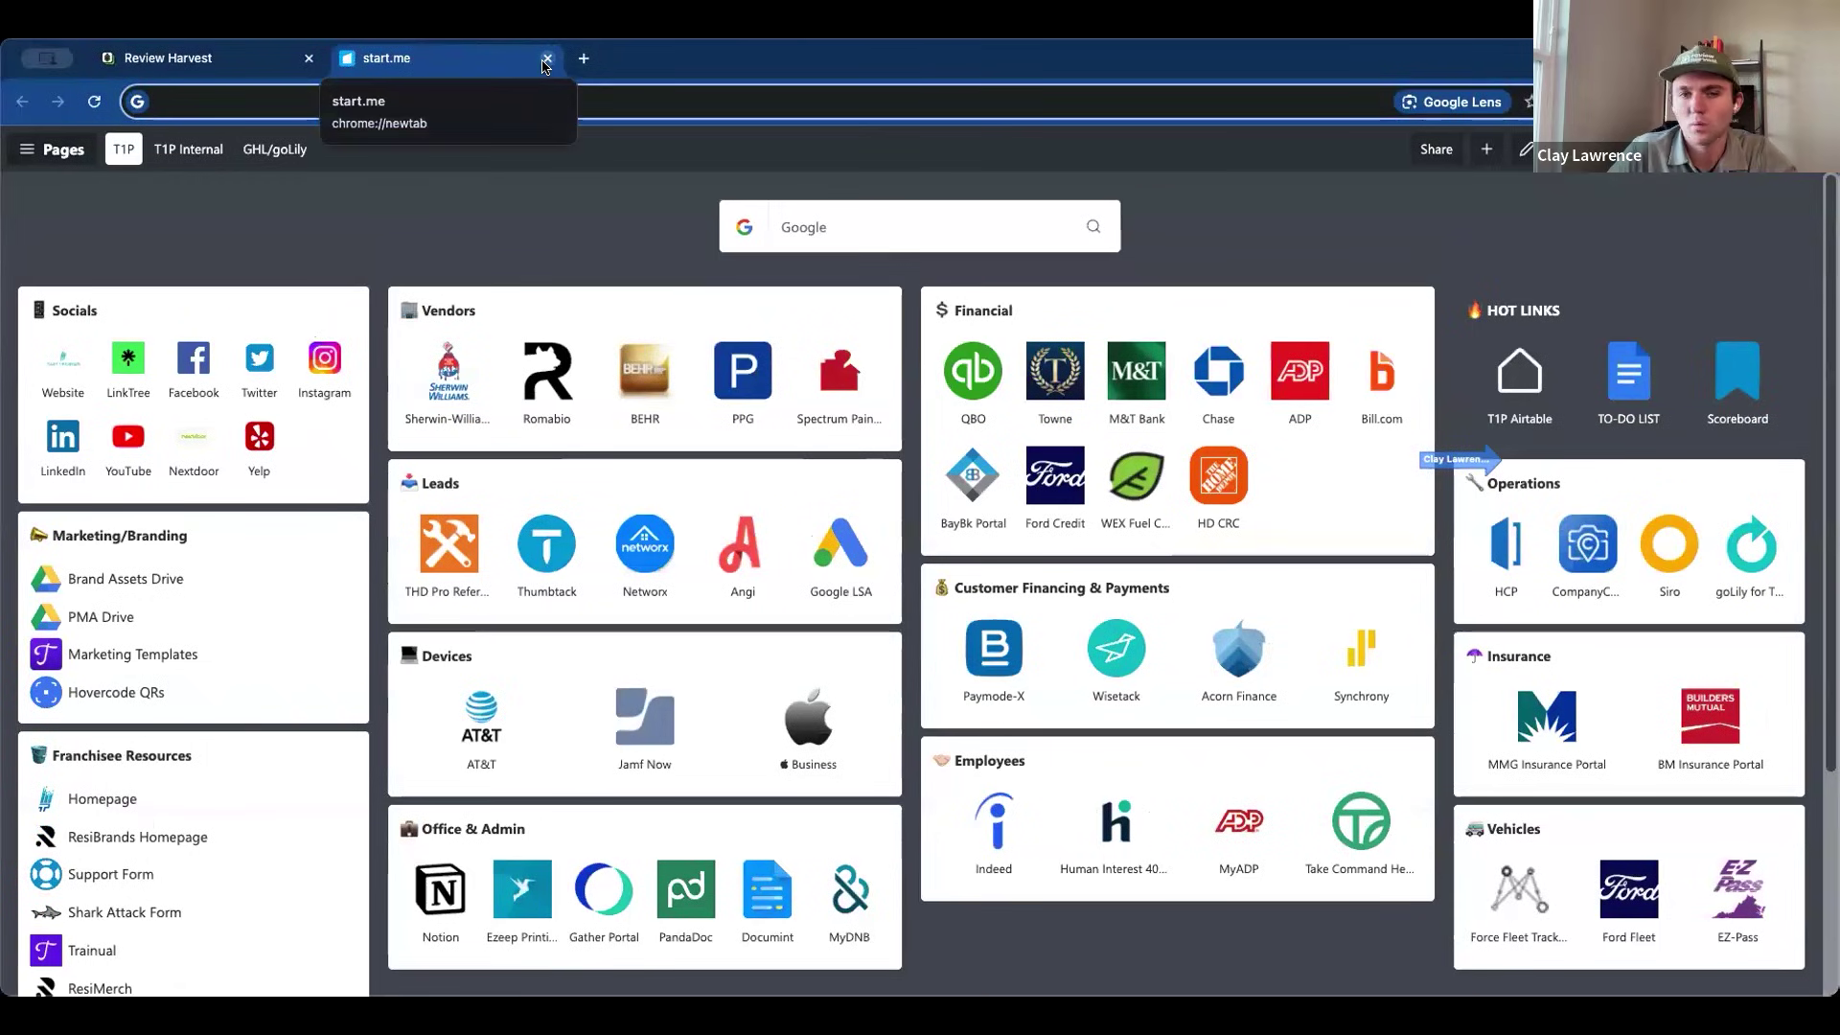
left_click(546, 60)
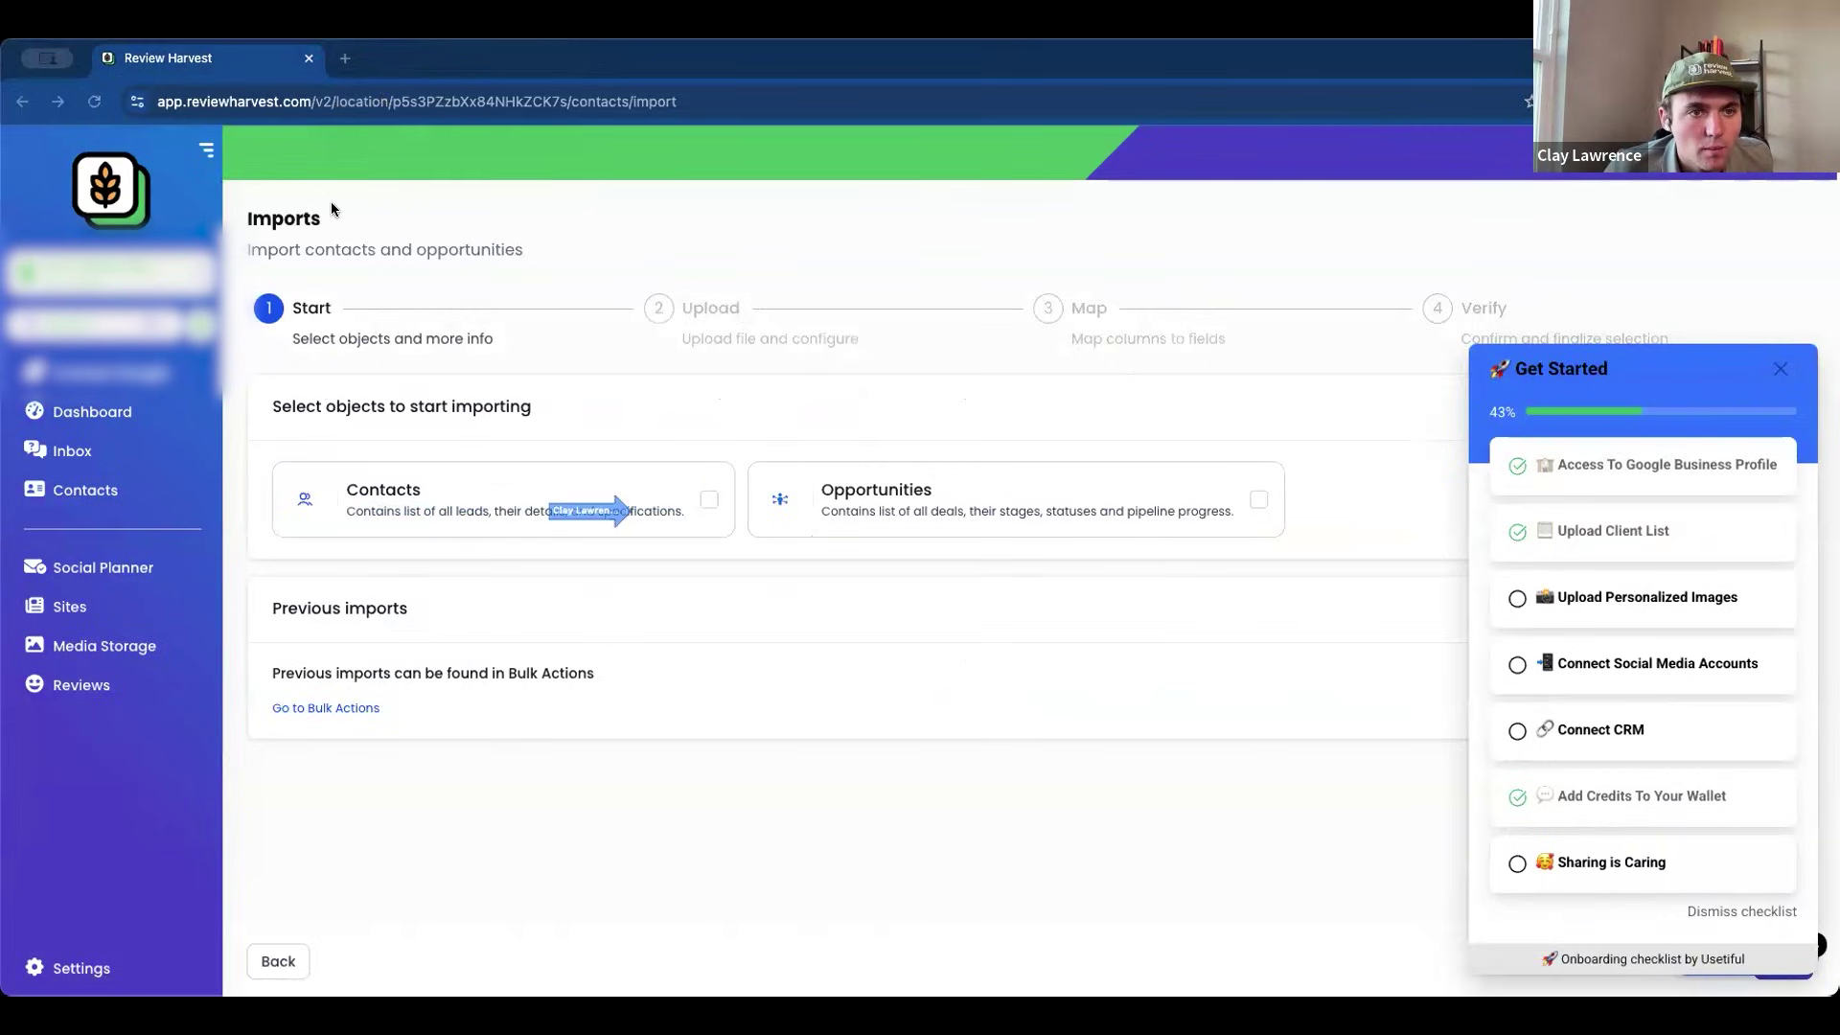
left_click(709, 500)
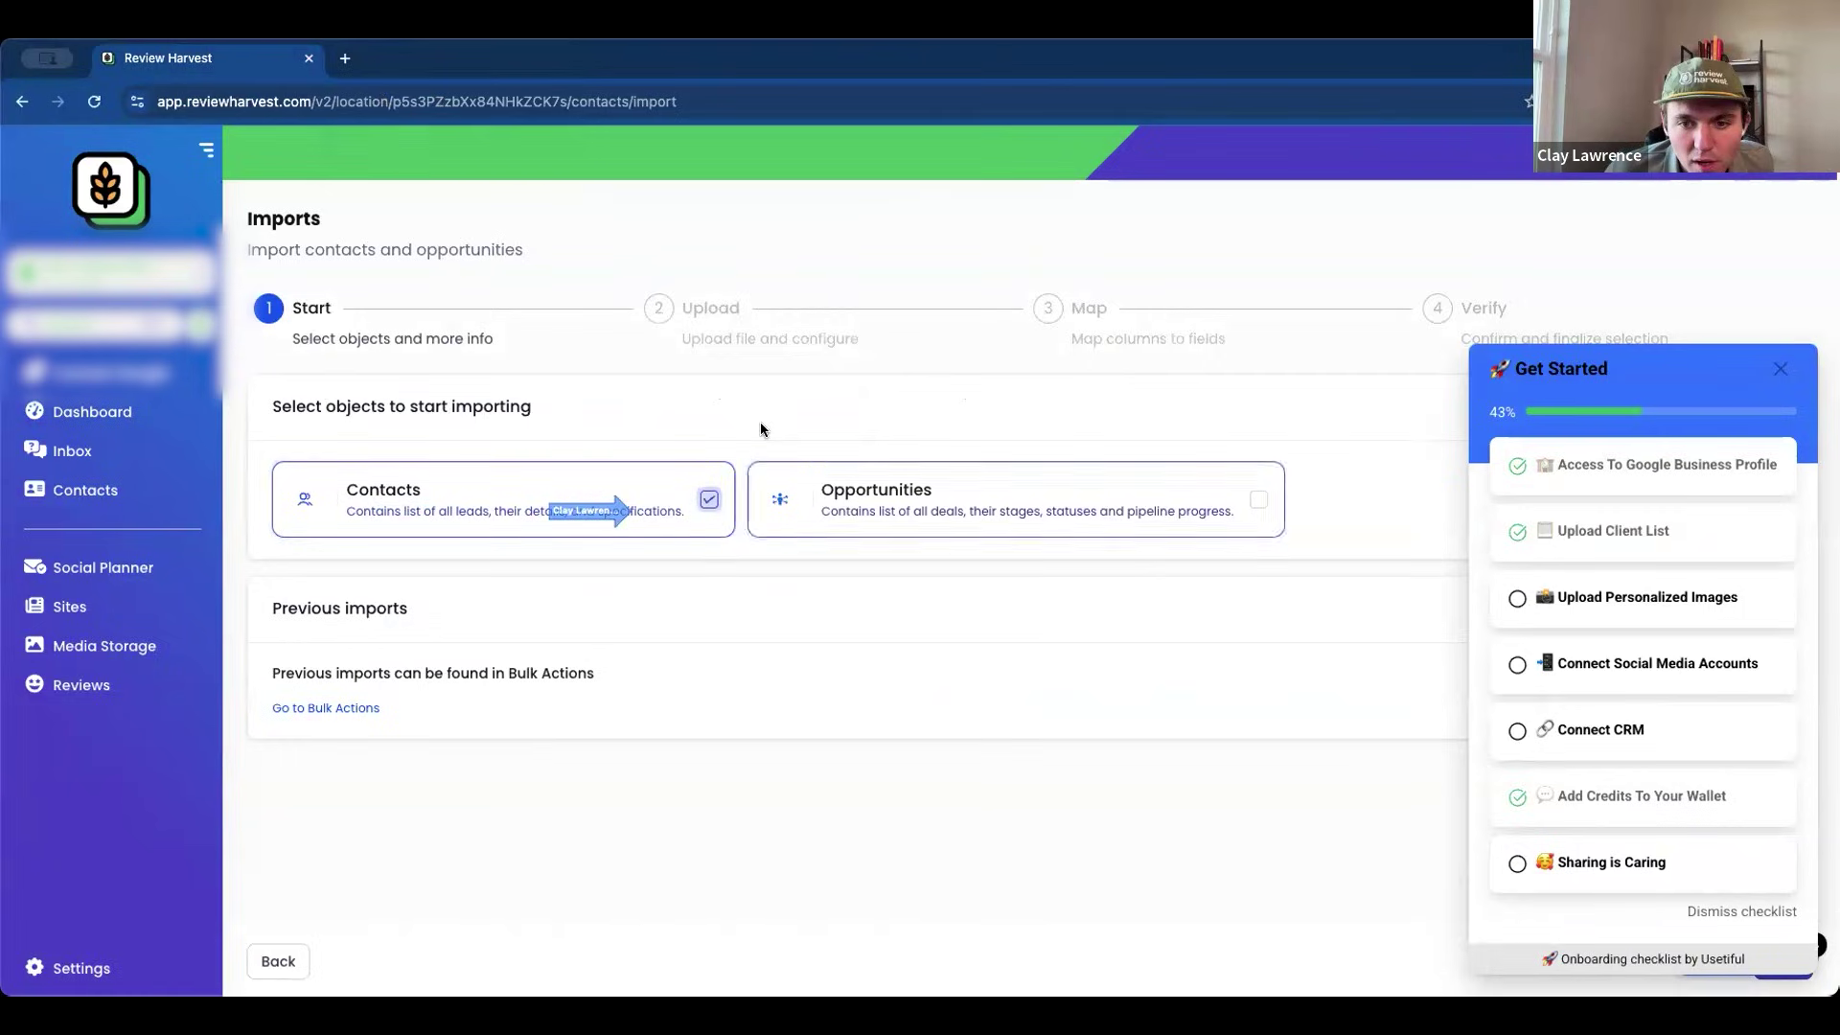
Dismiss the Get Started onboarding checklist permanently
left_click(1781, 369)
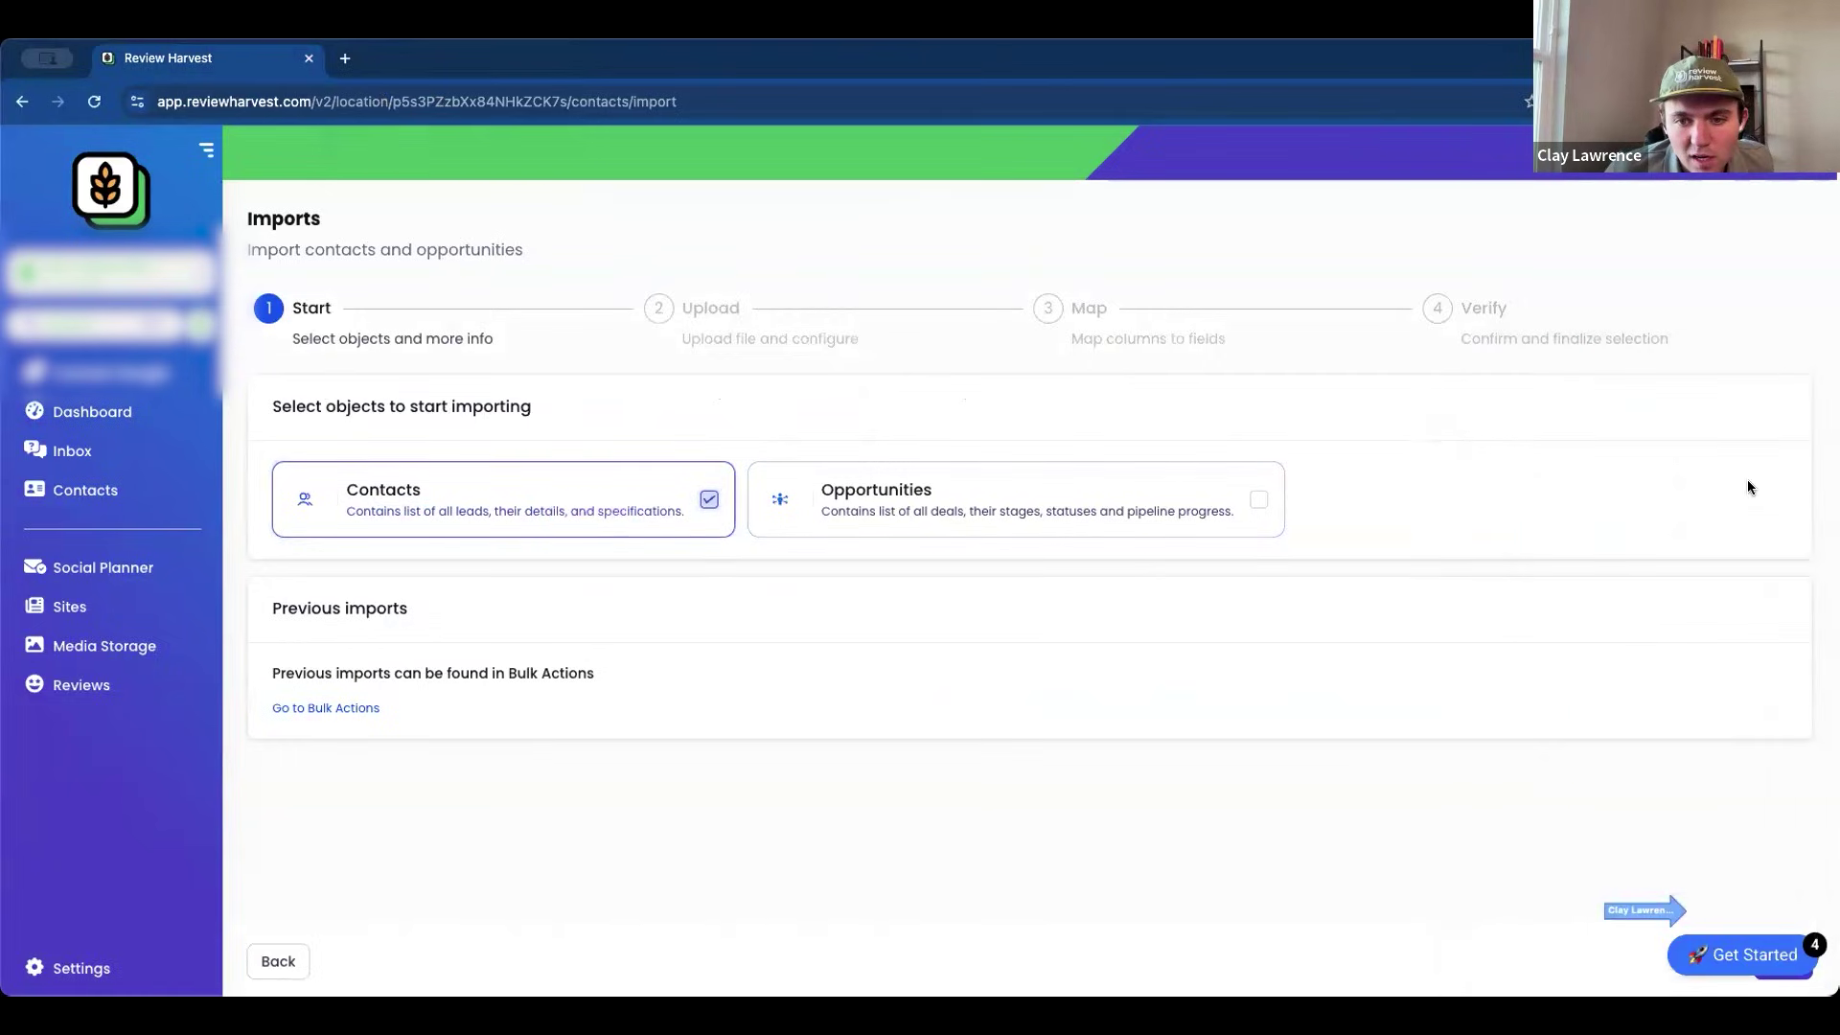
left_click(1744, 955)
left_click(1591, 959)
left_click(1576, 901)
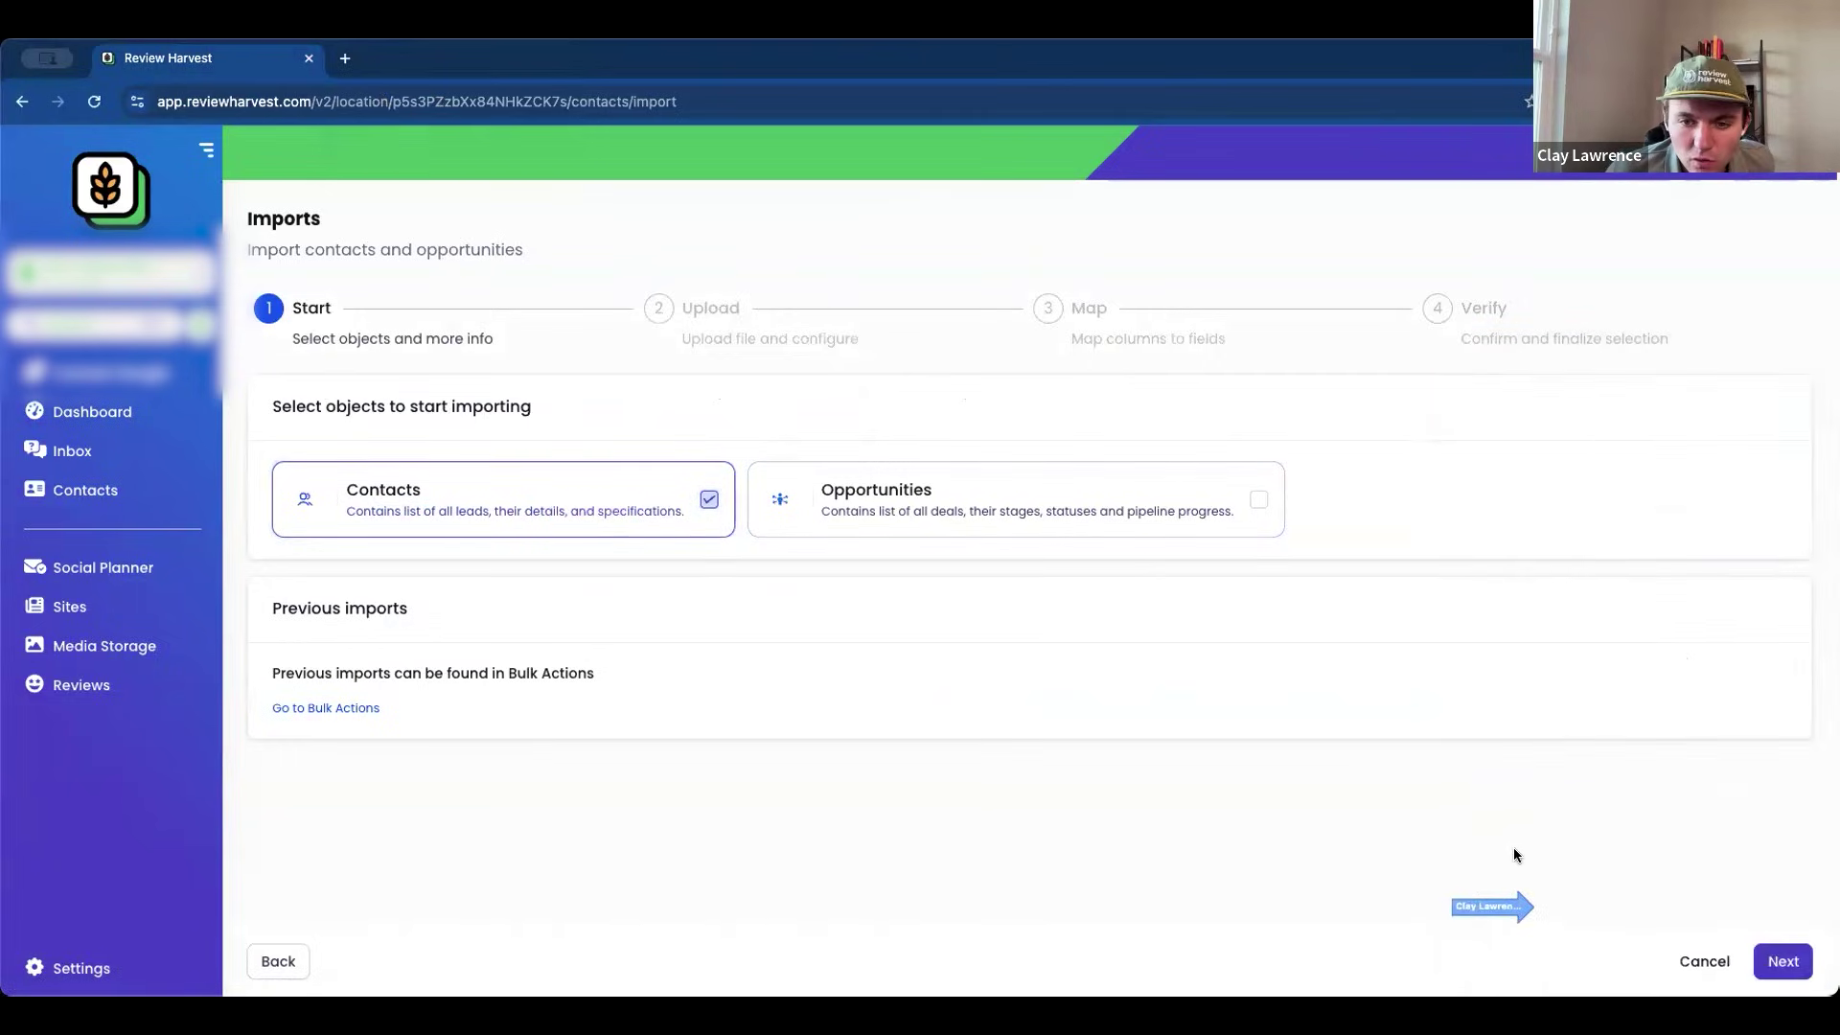
Upload the client CSV set to 'Create contacts' and advance to column mapping
left_click(1778, 966)
left_click(949, 604)
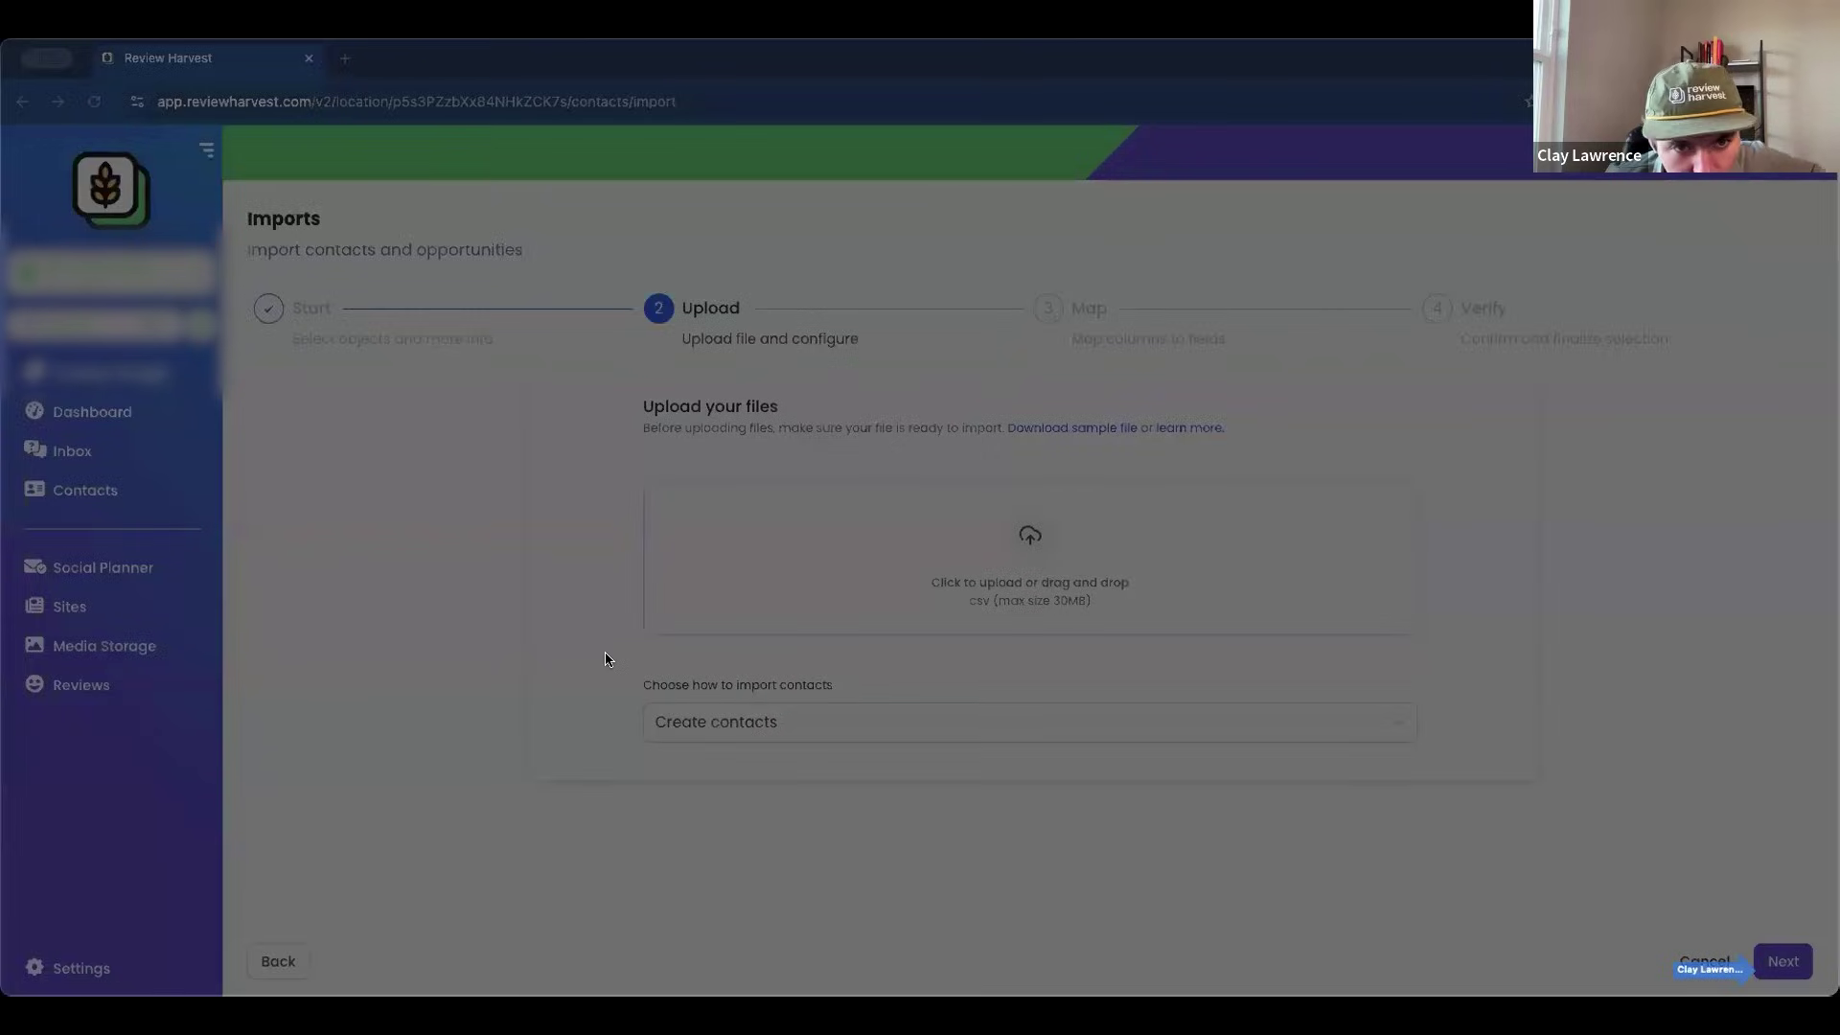
key("Escape")
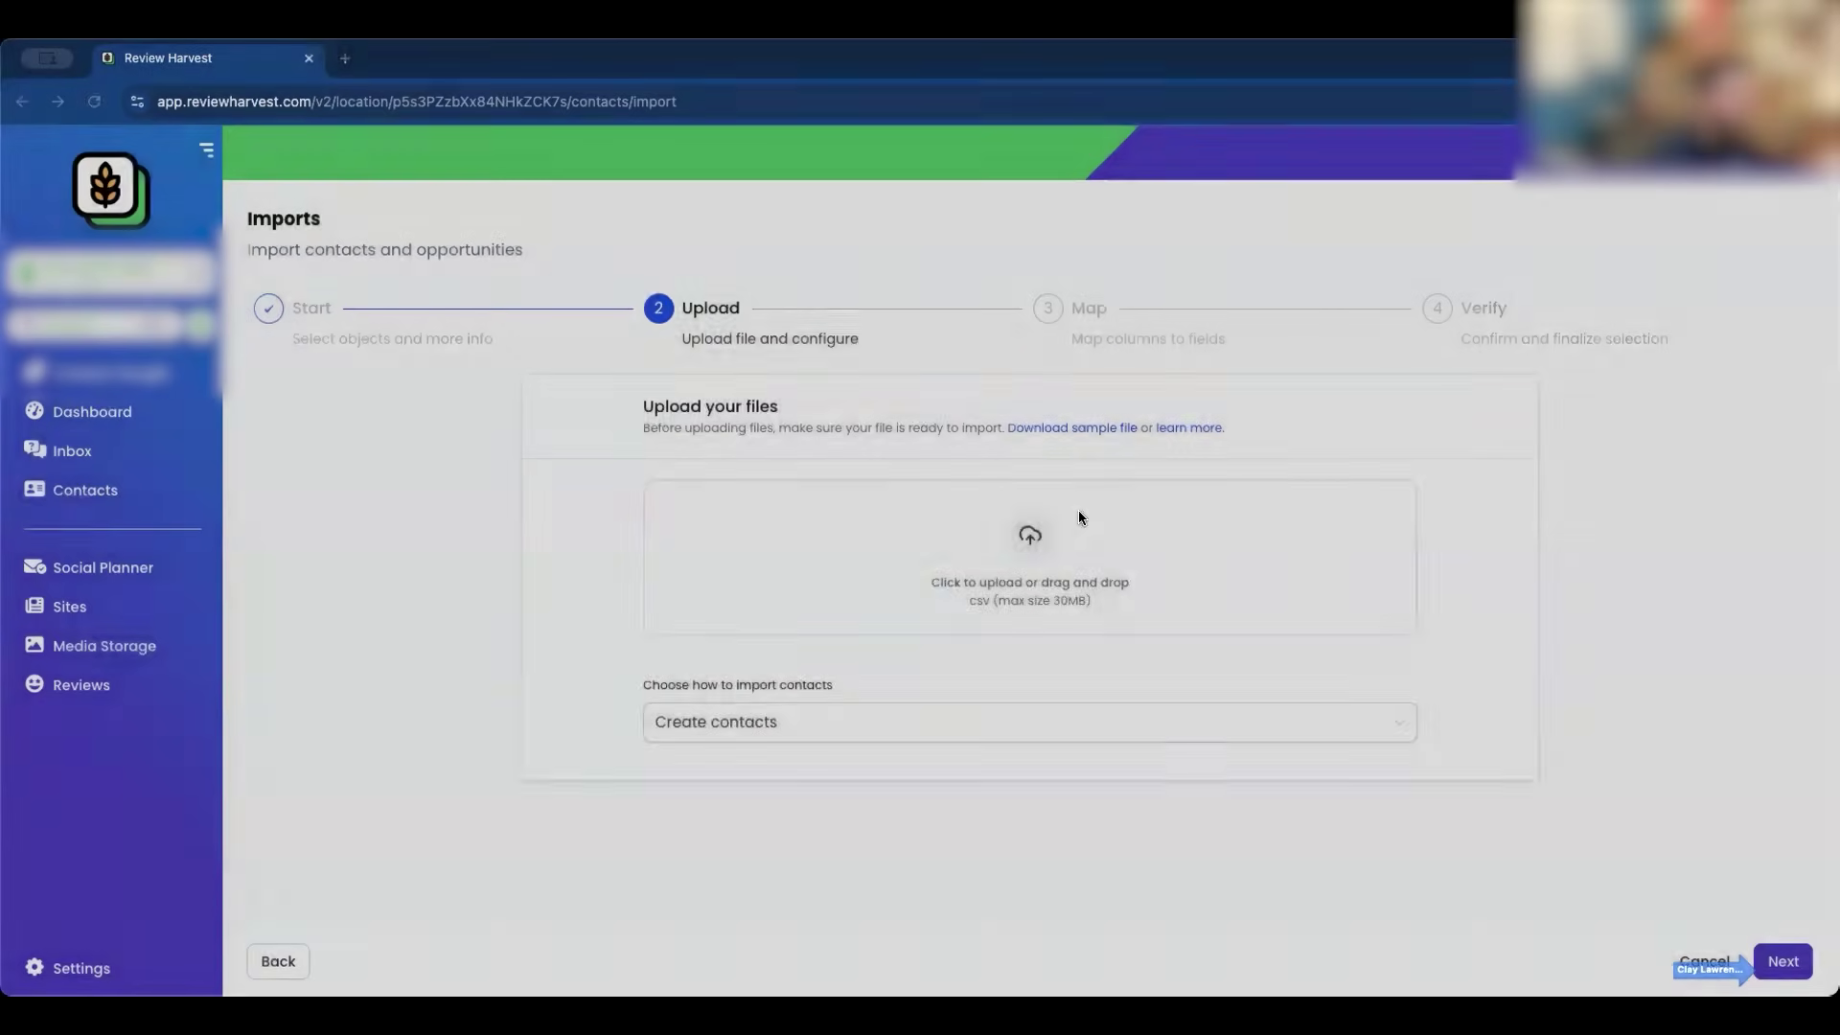
key("Return")
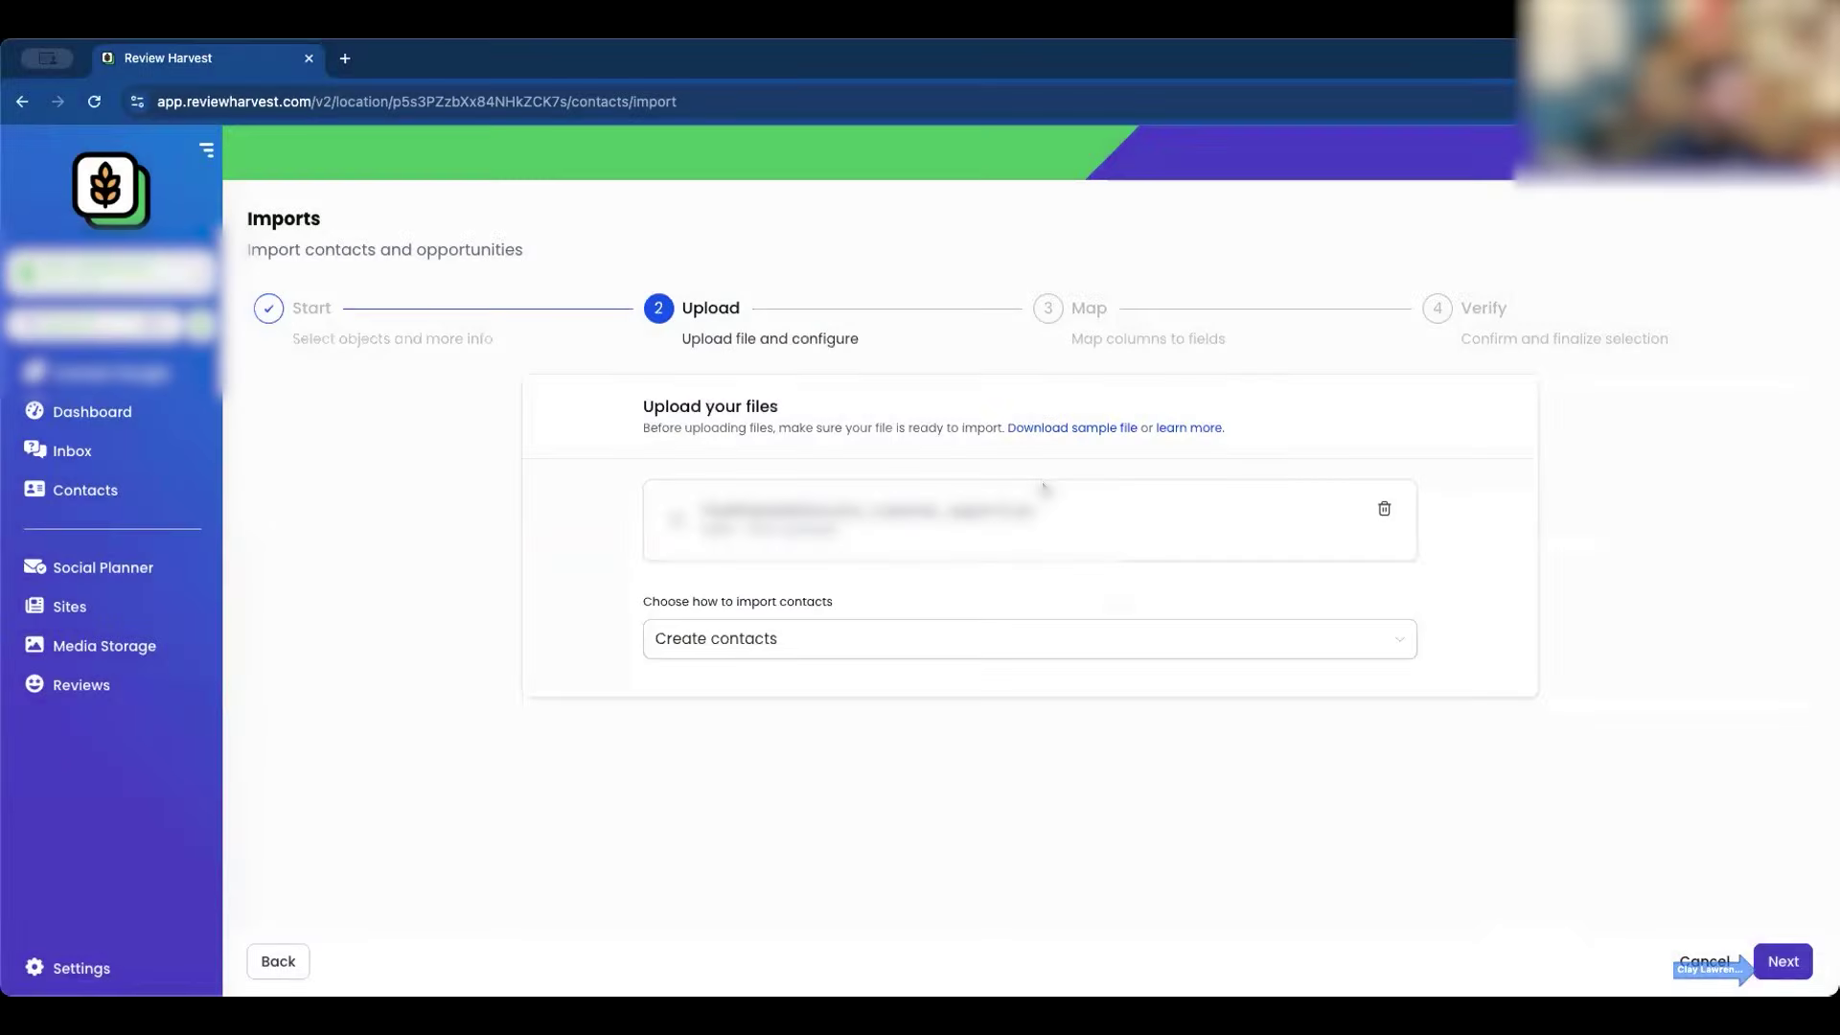
left_click(891, 642)
left_click(1538, 832)
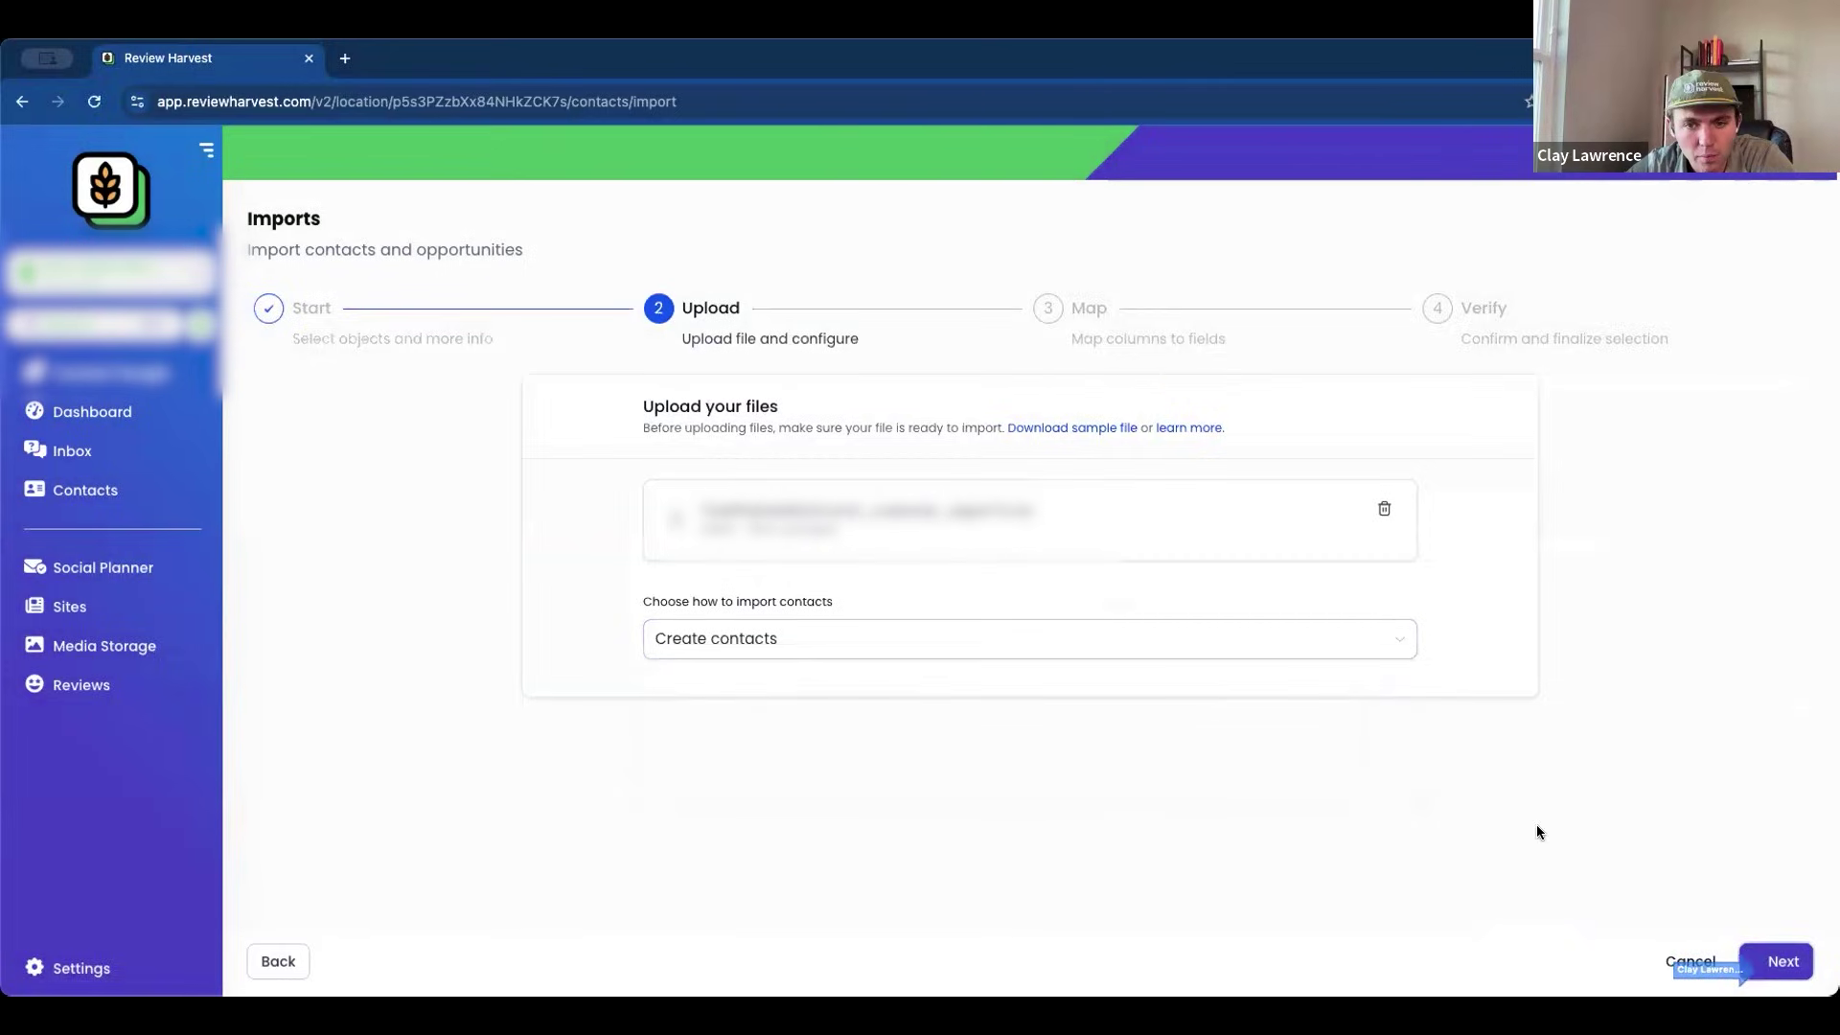
left_click(1783, 961)
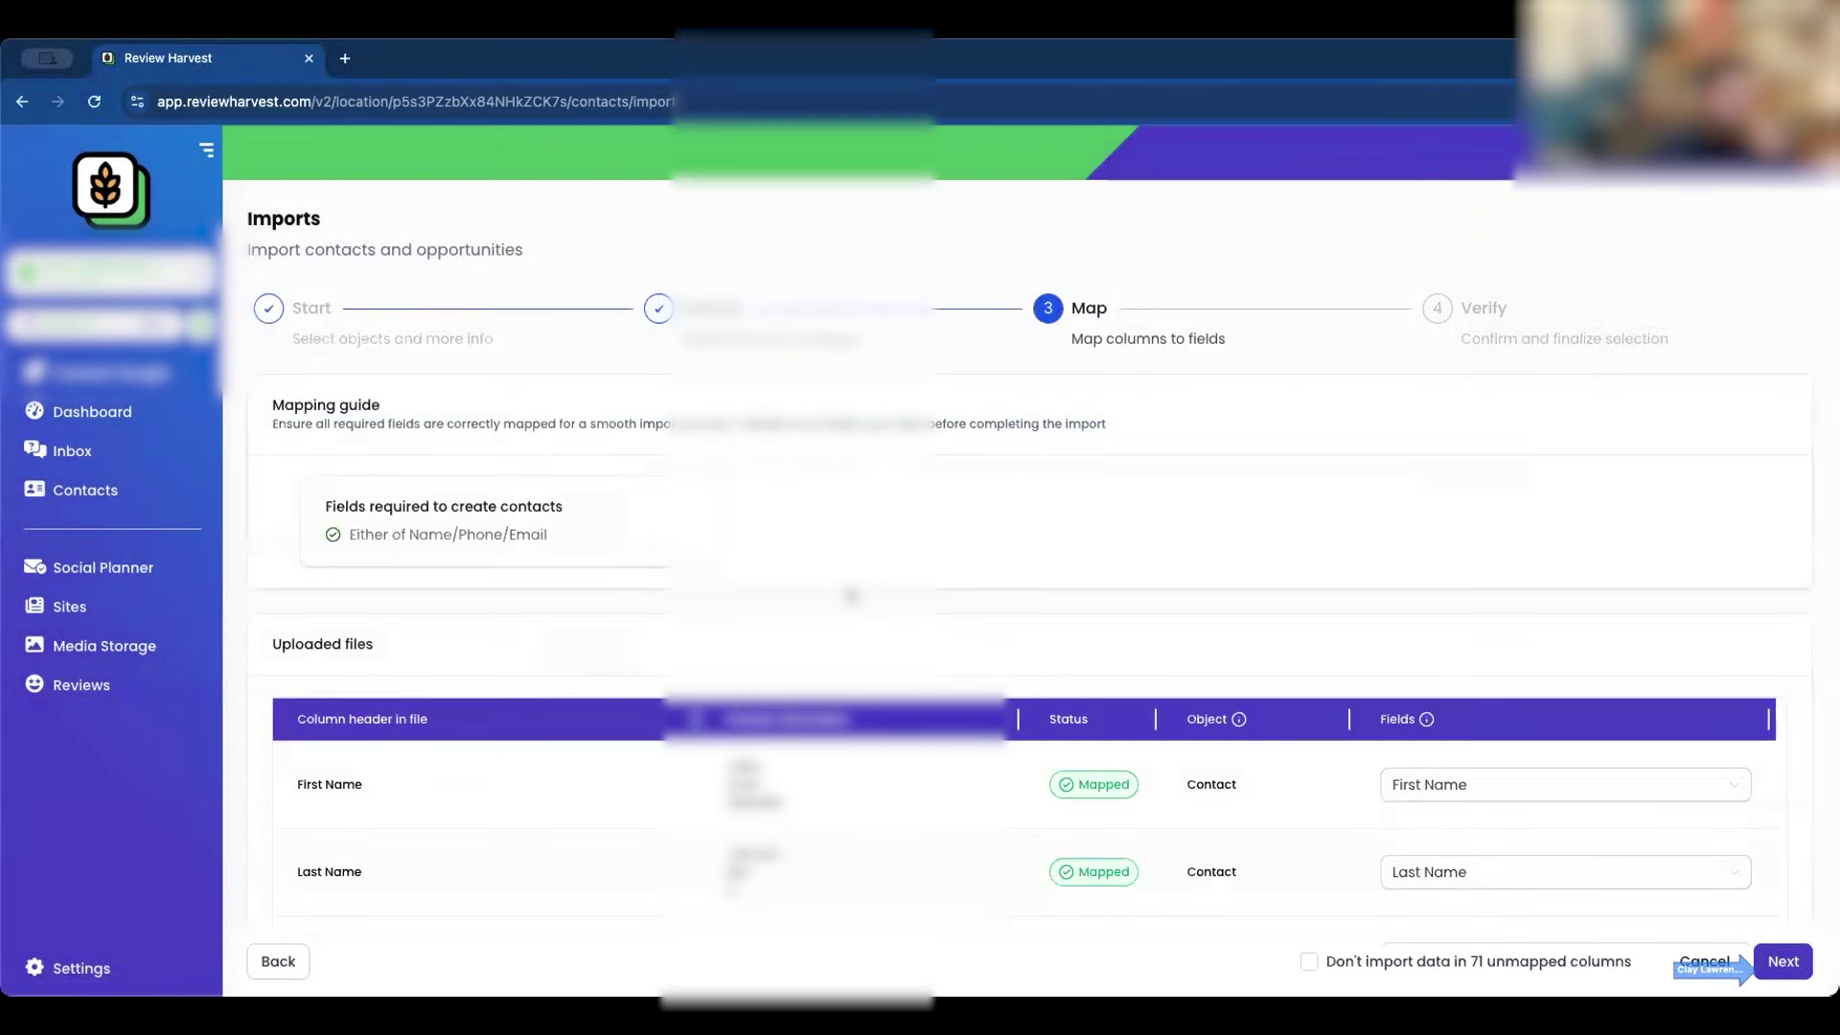
scroll(1220, 606, "down", 4)
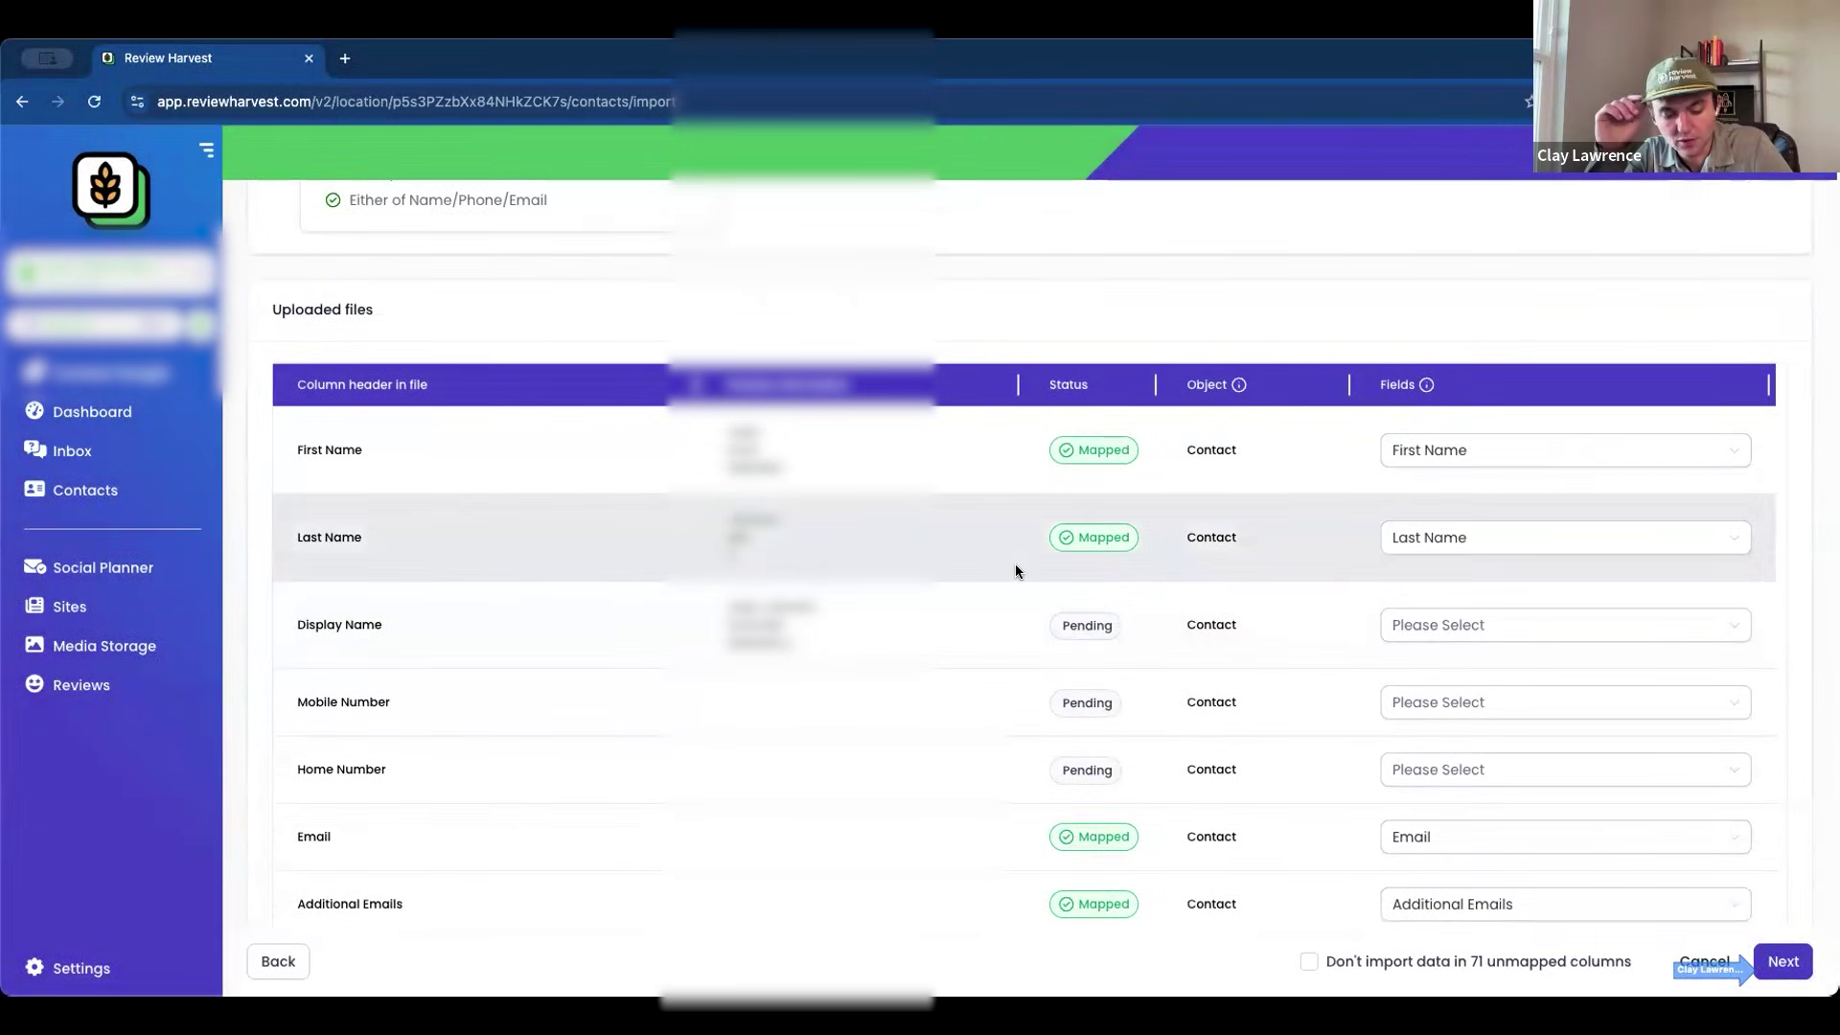
scroll(1017, 571, "down", 3)
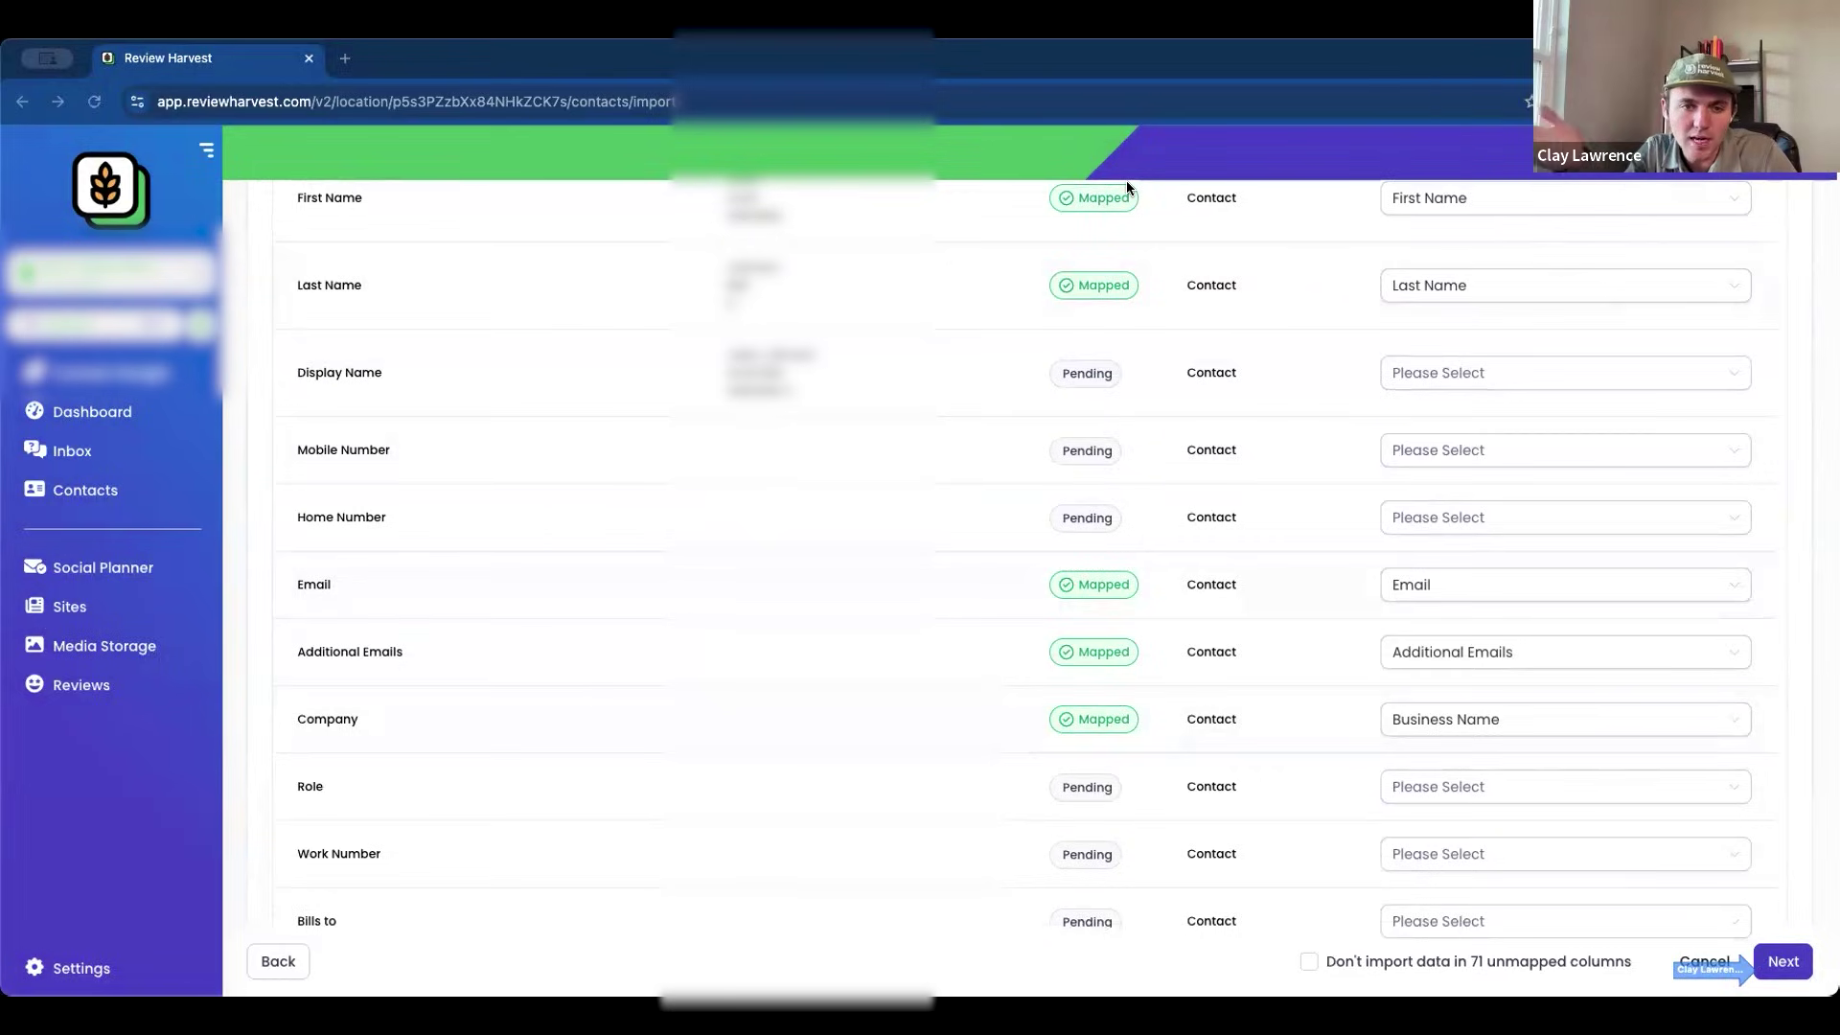
scroll(791, 467, "down", 4)
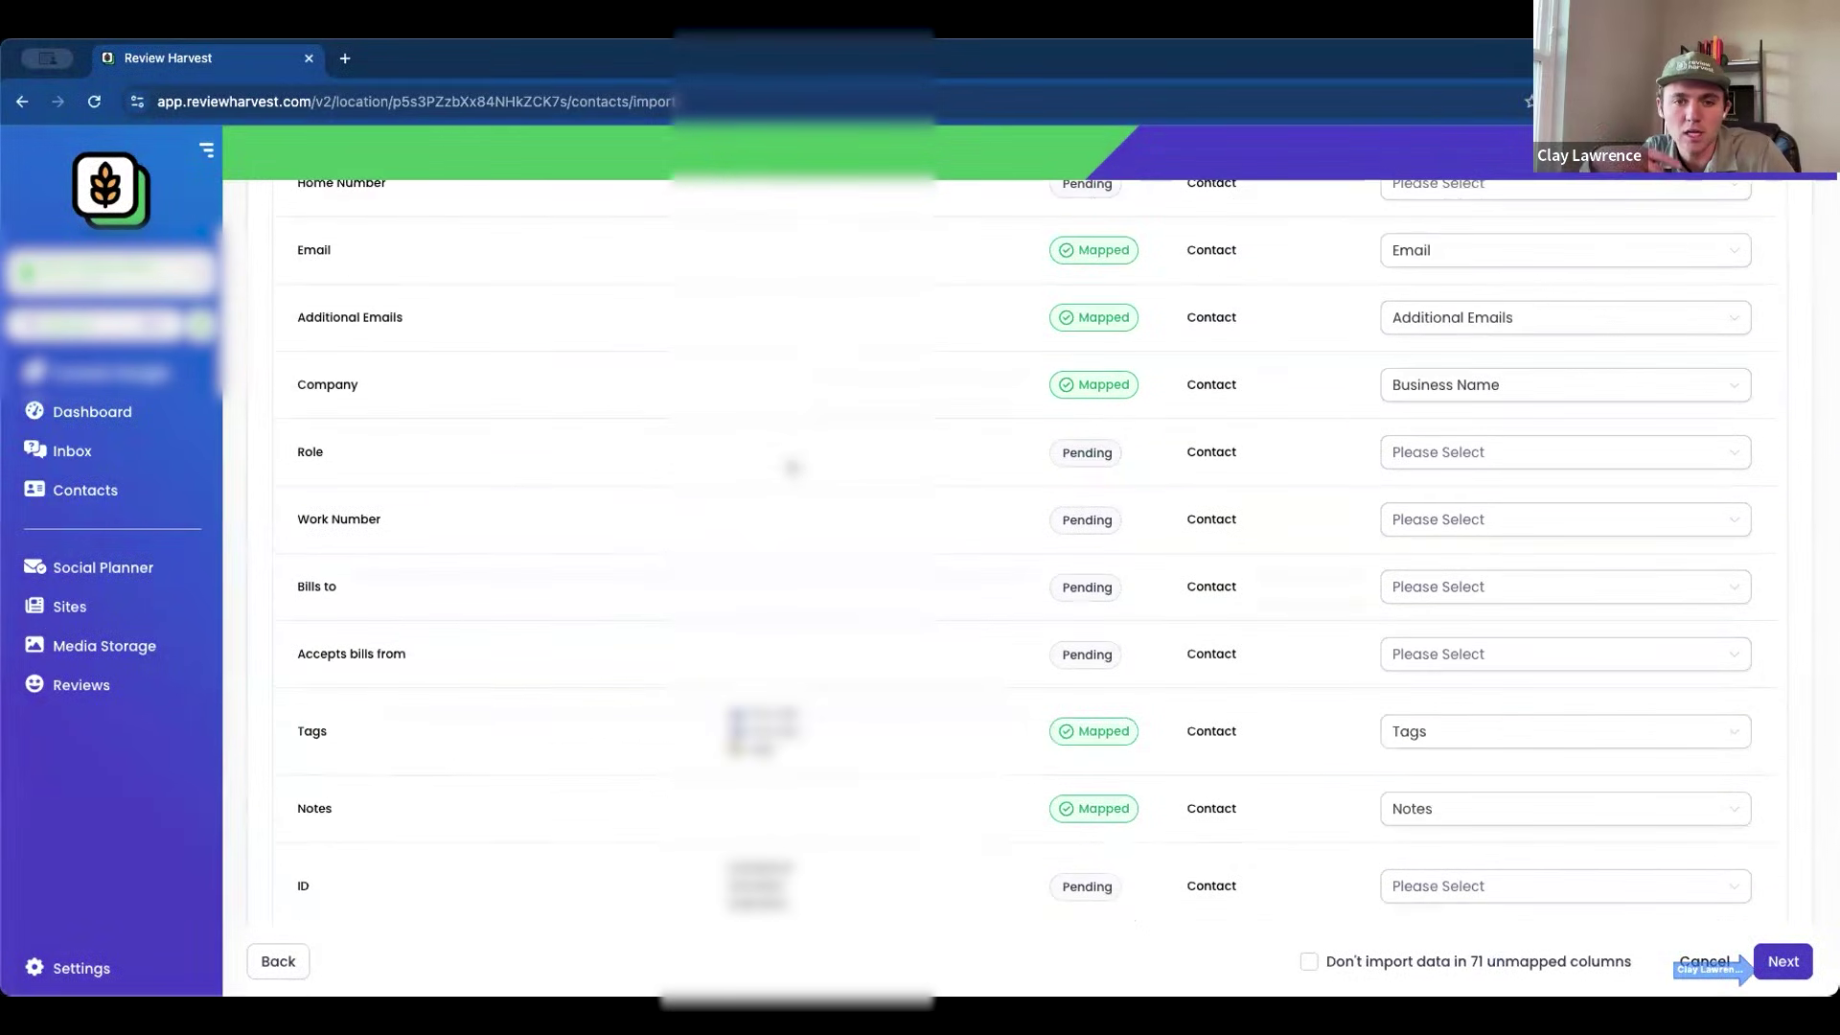
scroll(792, 468, "down", 4)
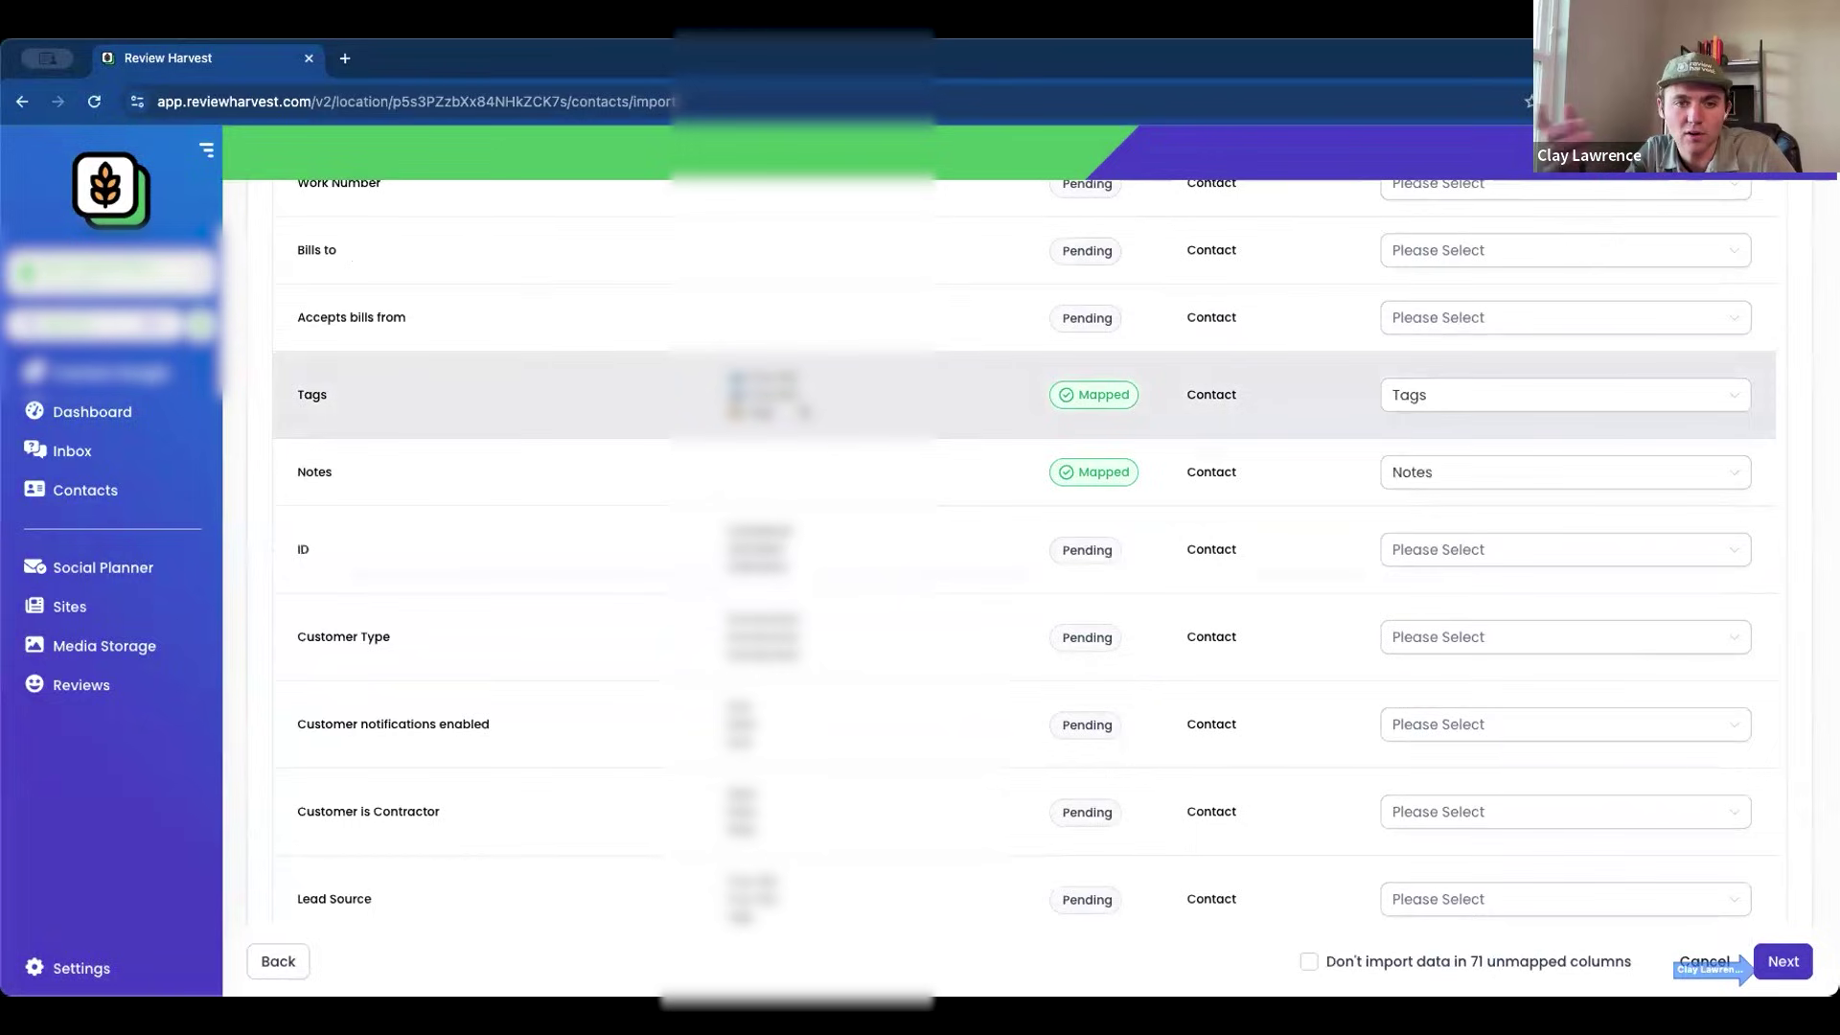
scroll(791, 536, "down", 3)
scroll(791, 537, "up", 10)
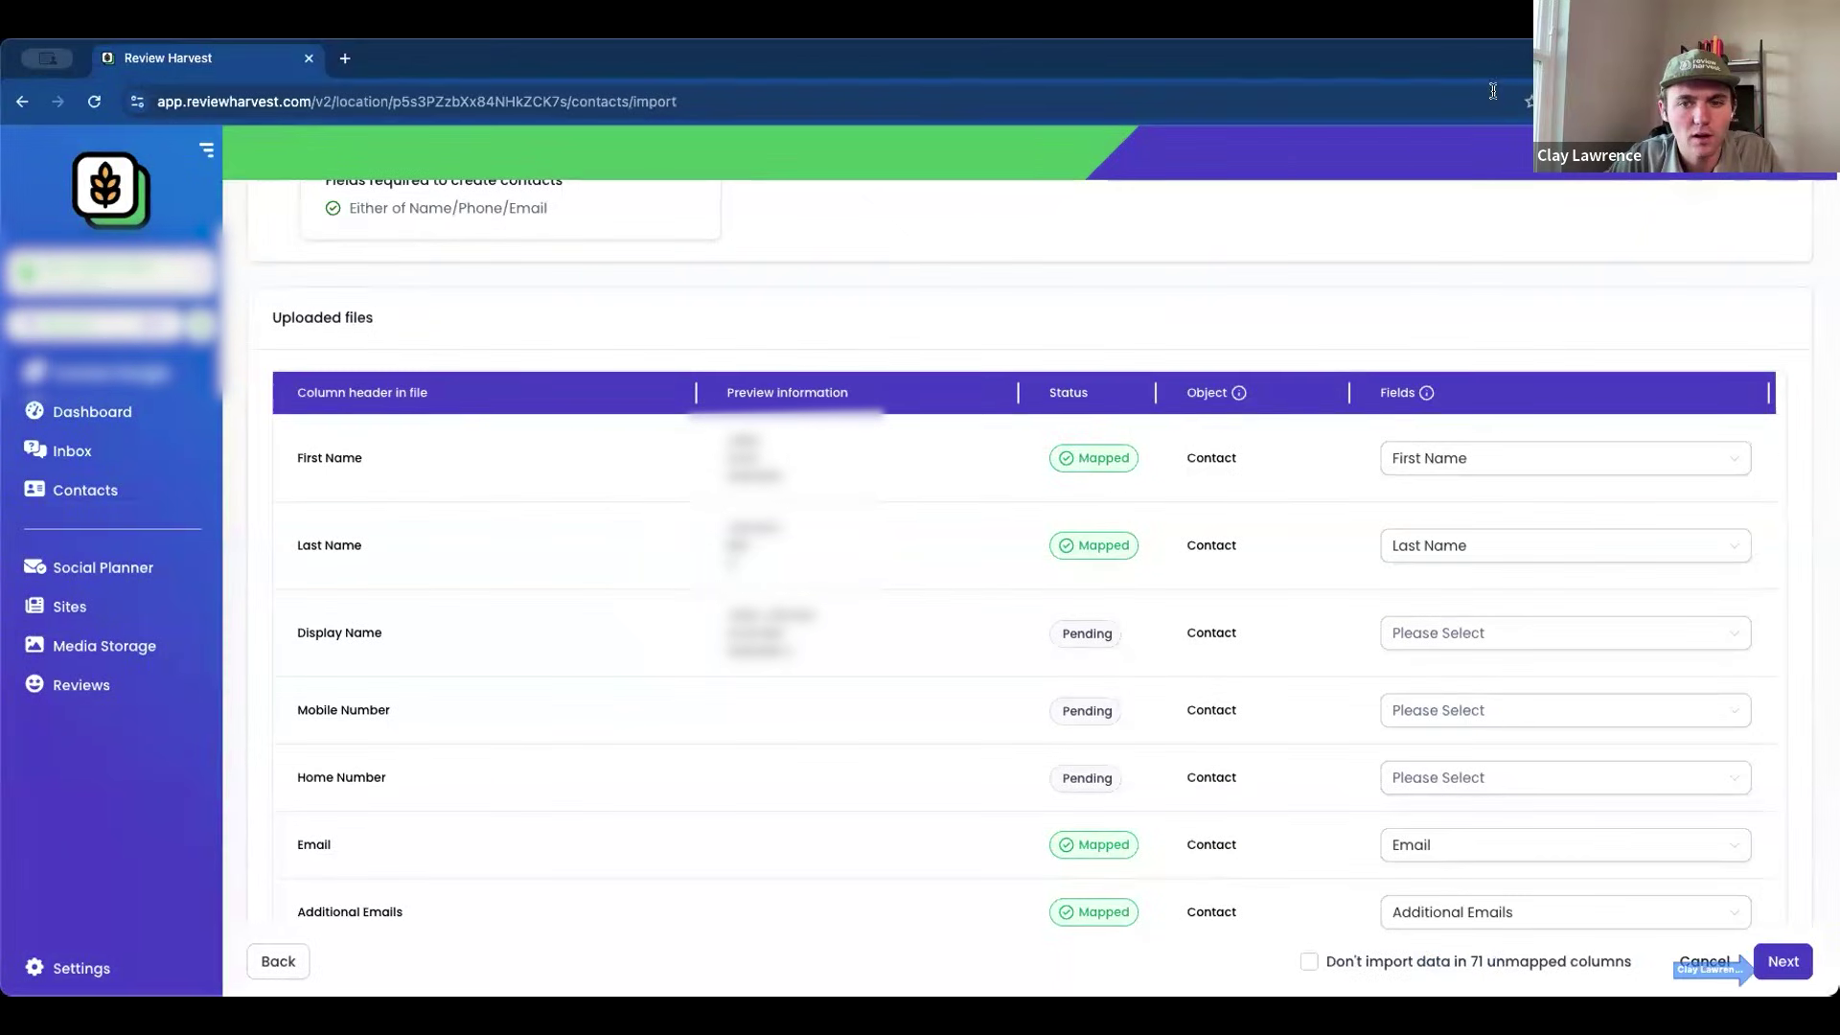
Replace the uploaded contacts file with the jobs export CSV
left_click(278, 961)
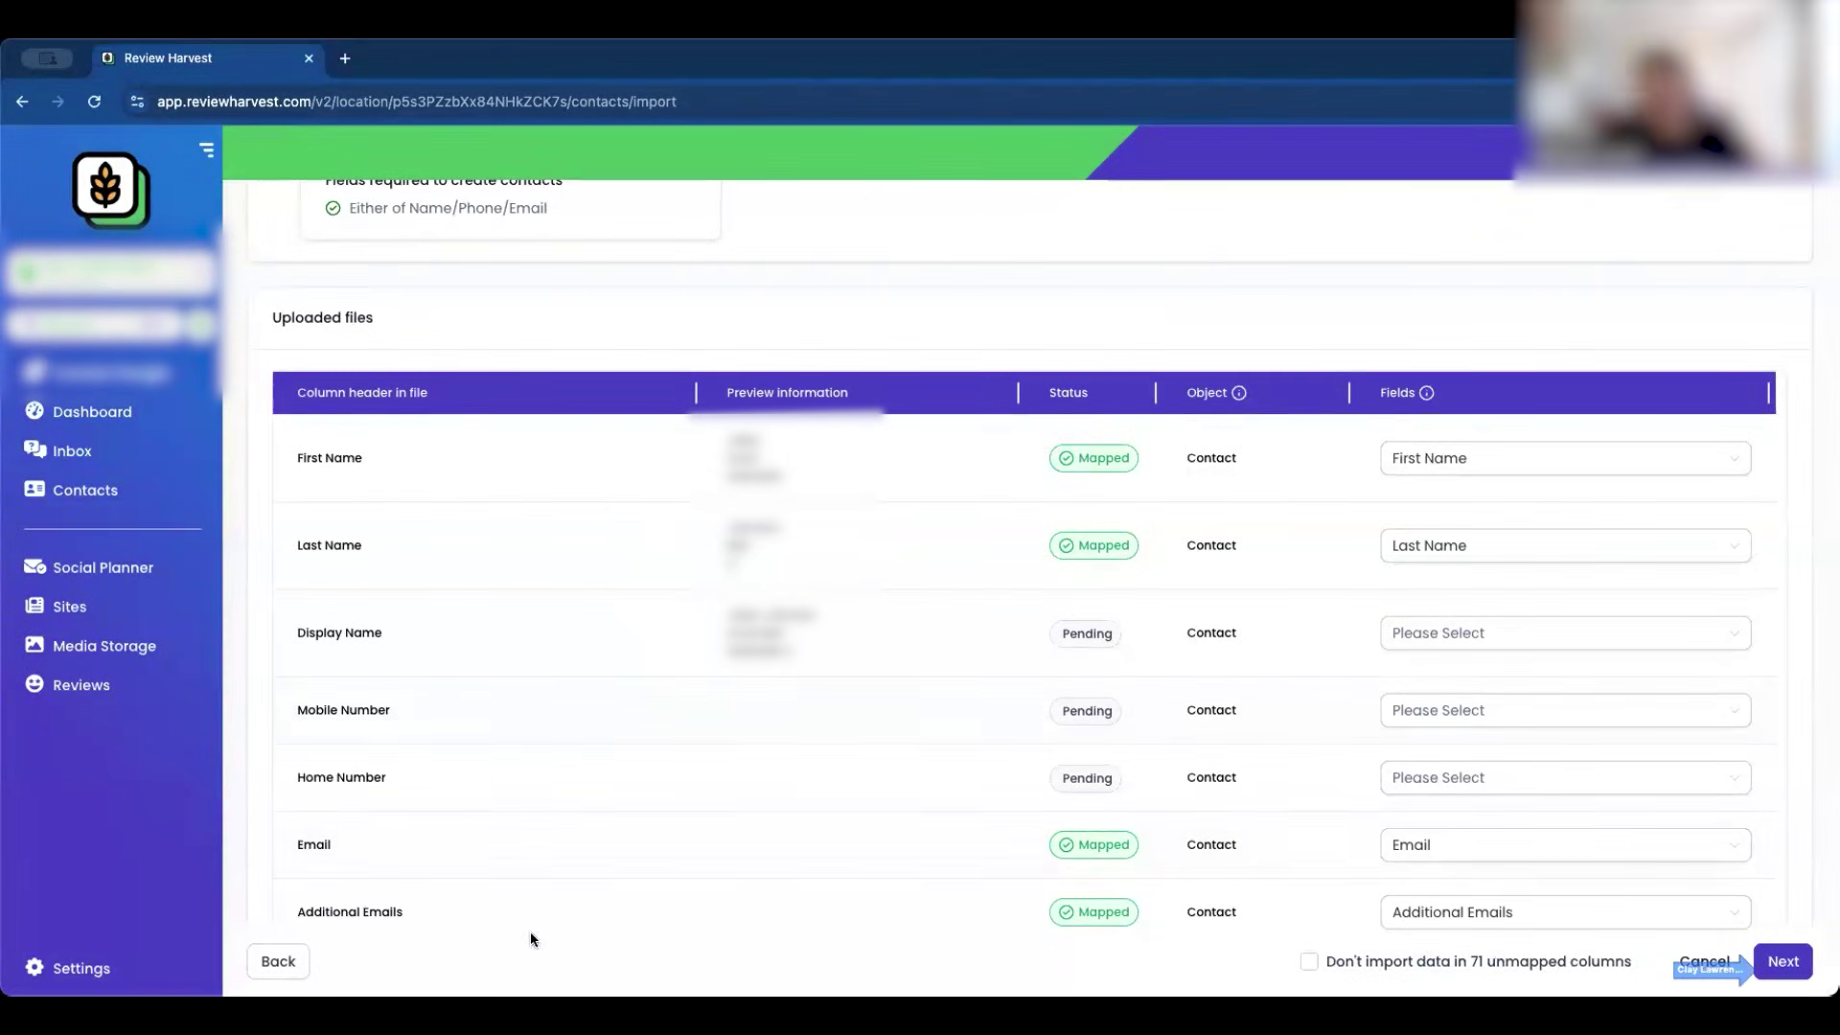
left_click(1385, 516)
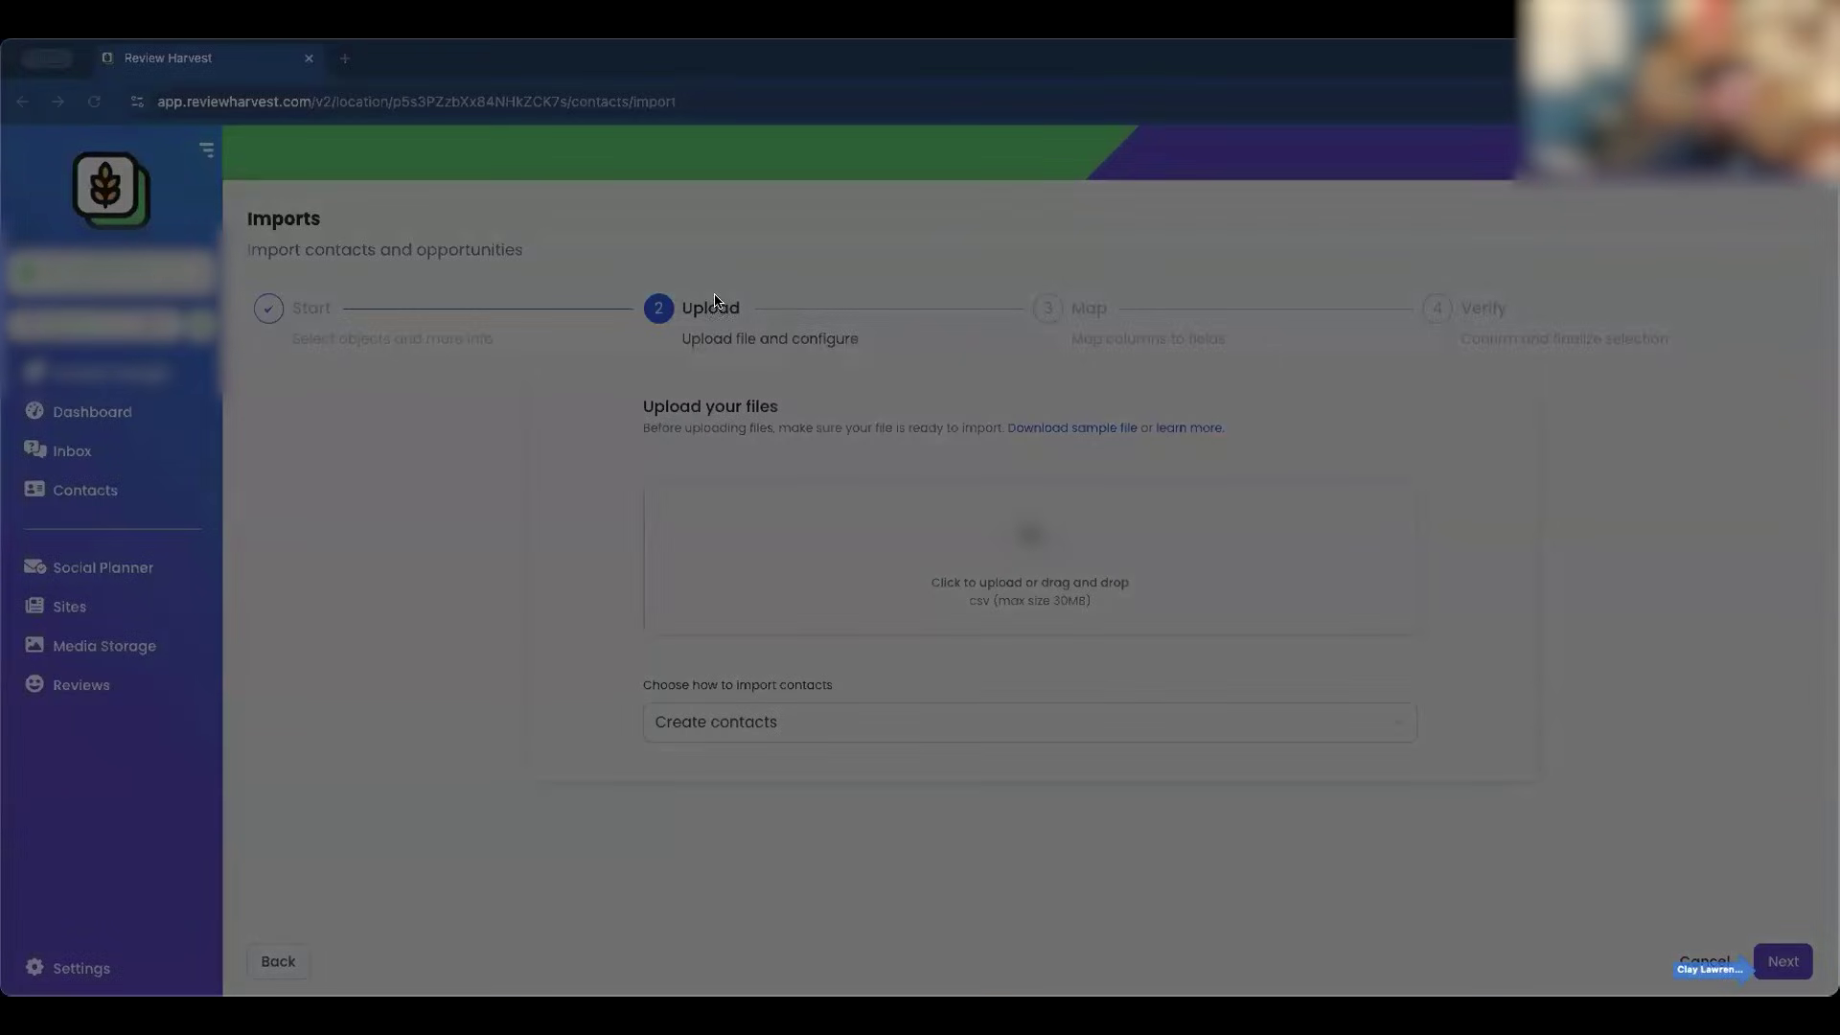
left_click(1248, 514)
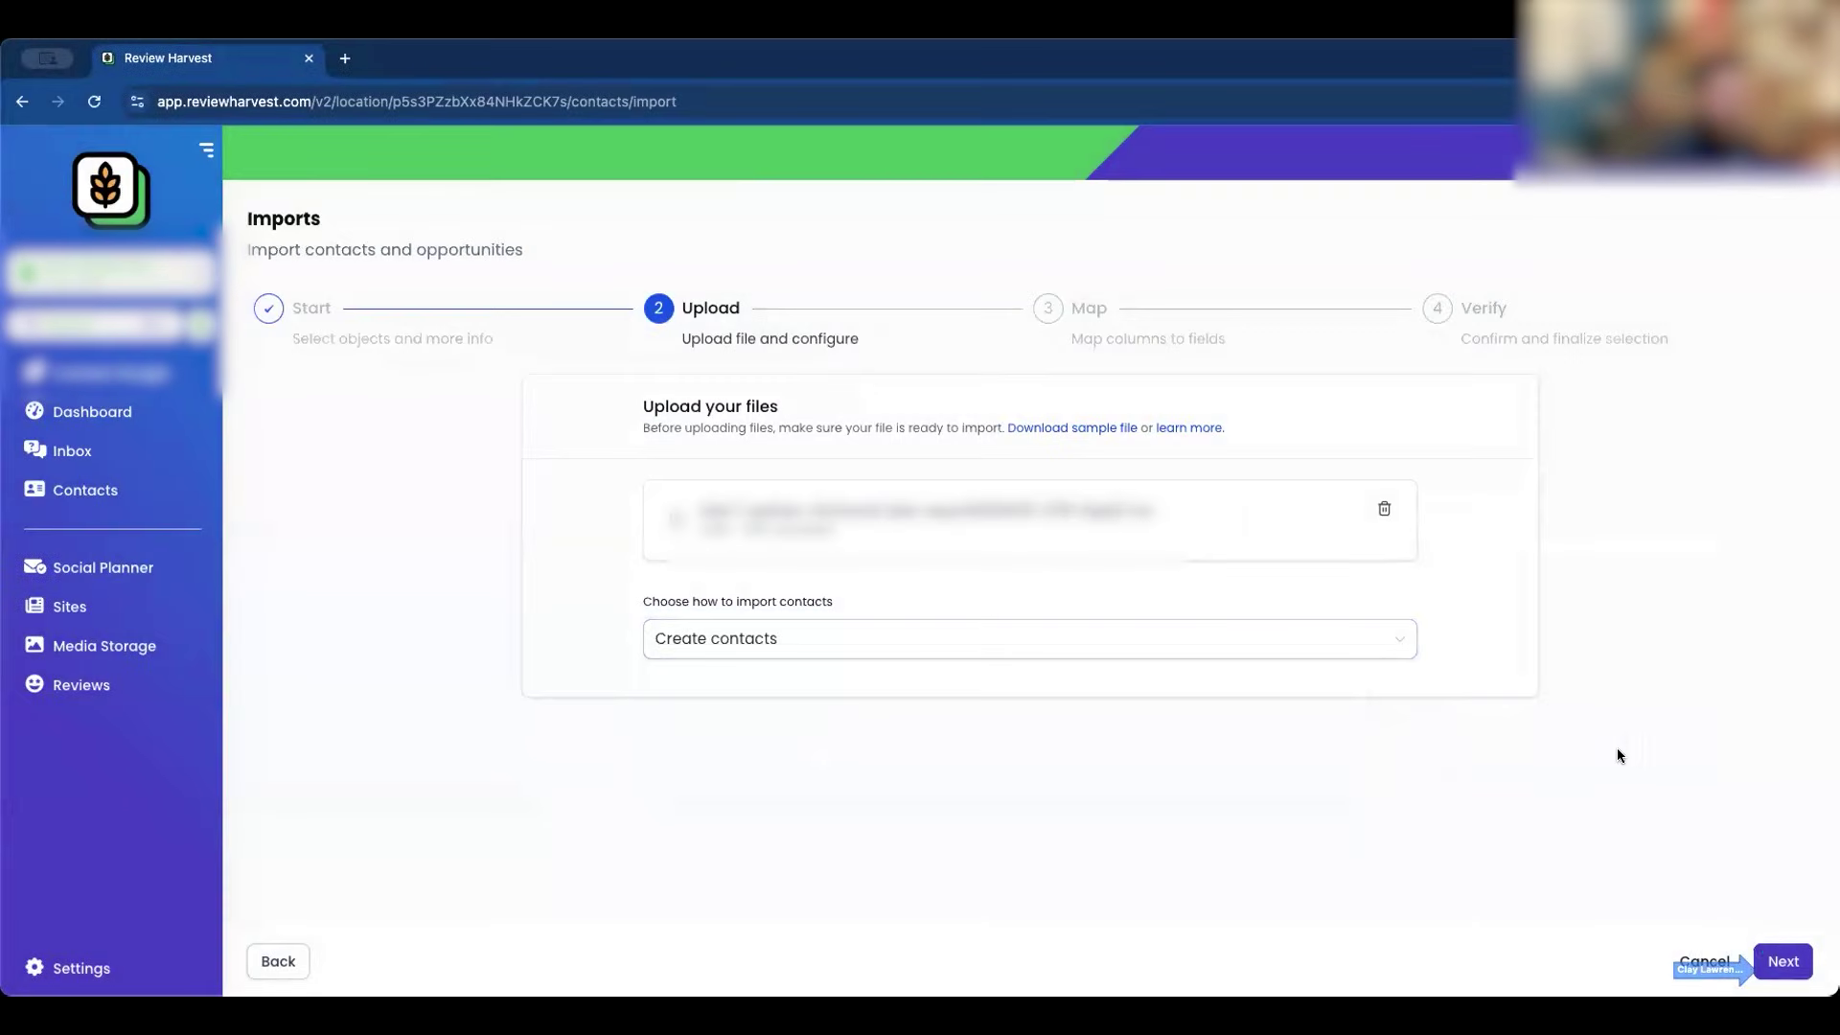
left_click(1783, 961)
scroll(968, 560, "down", 3)
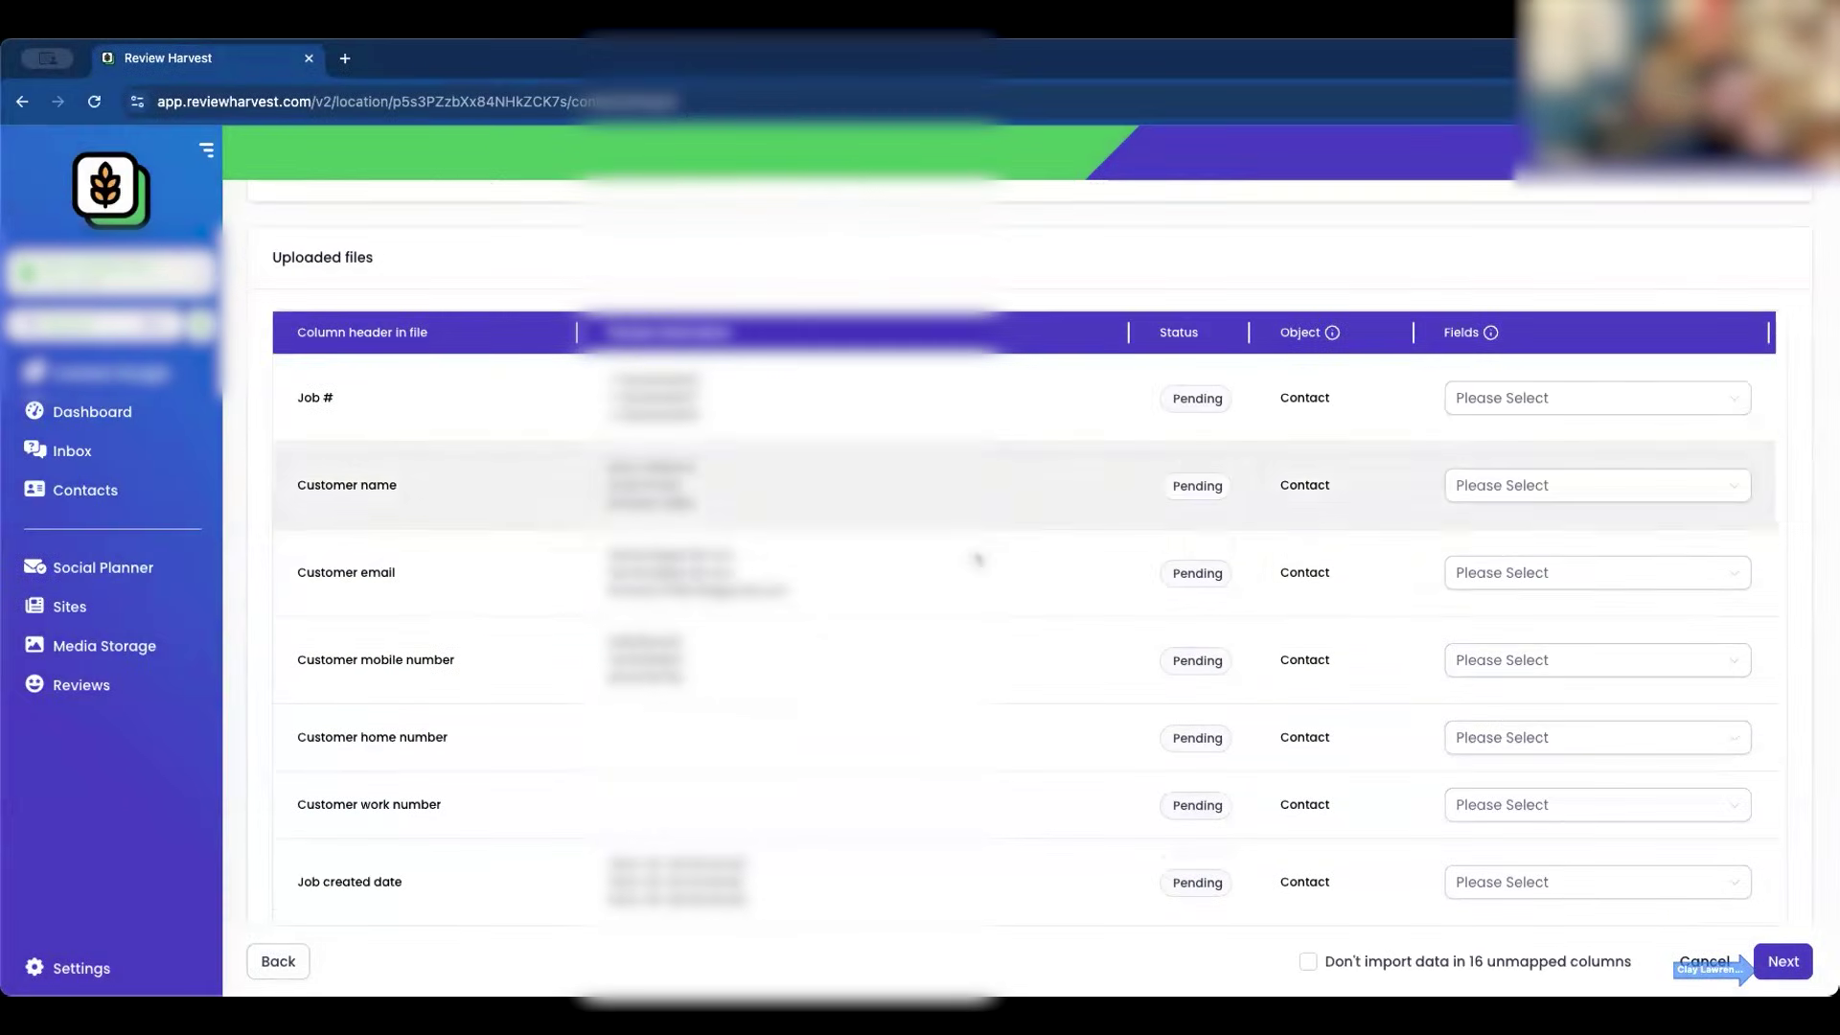
Map Customer name, email and mobile number to Name, Email and Phone, skipping 13 unmapped columns
left_click(1636, 496)
left_click(1536, 566)
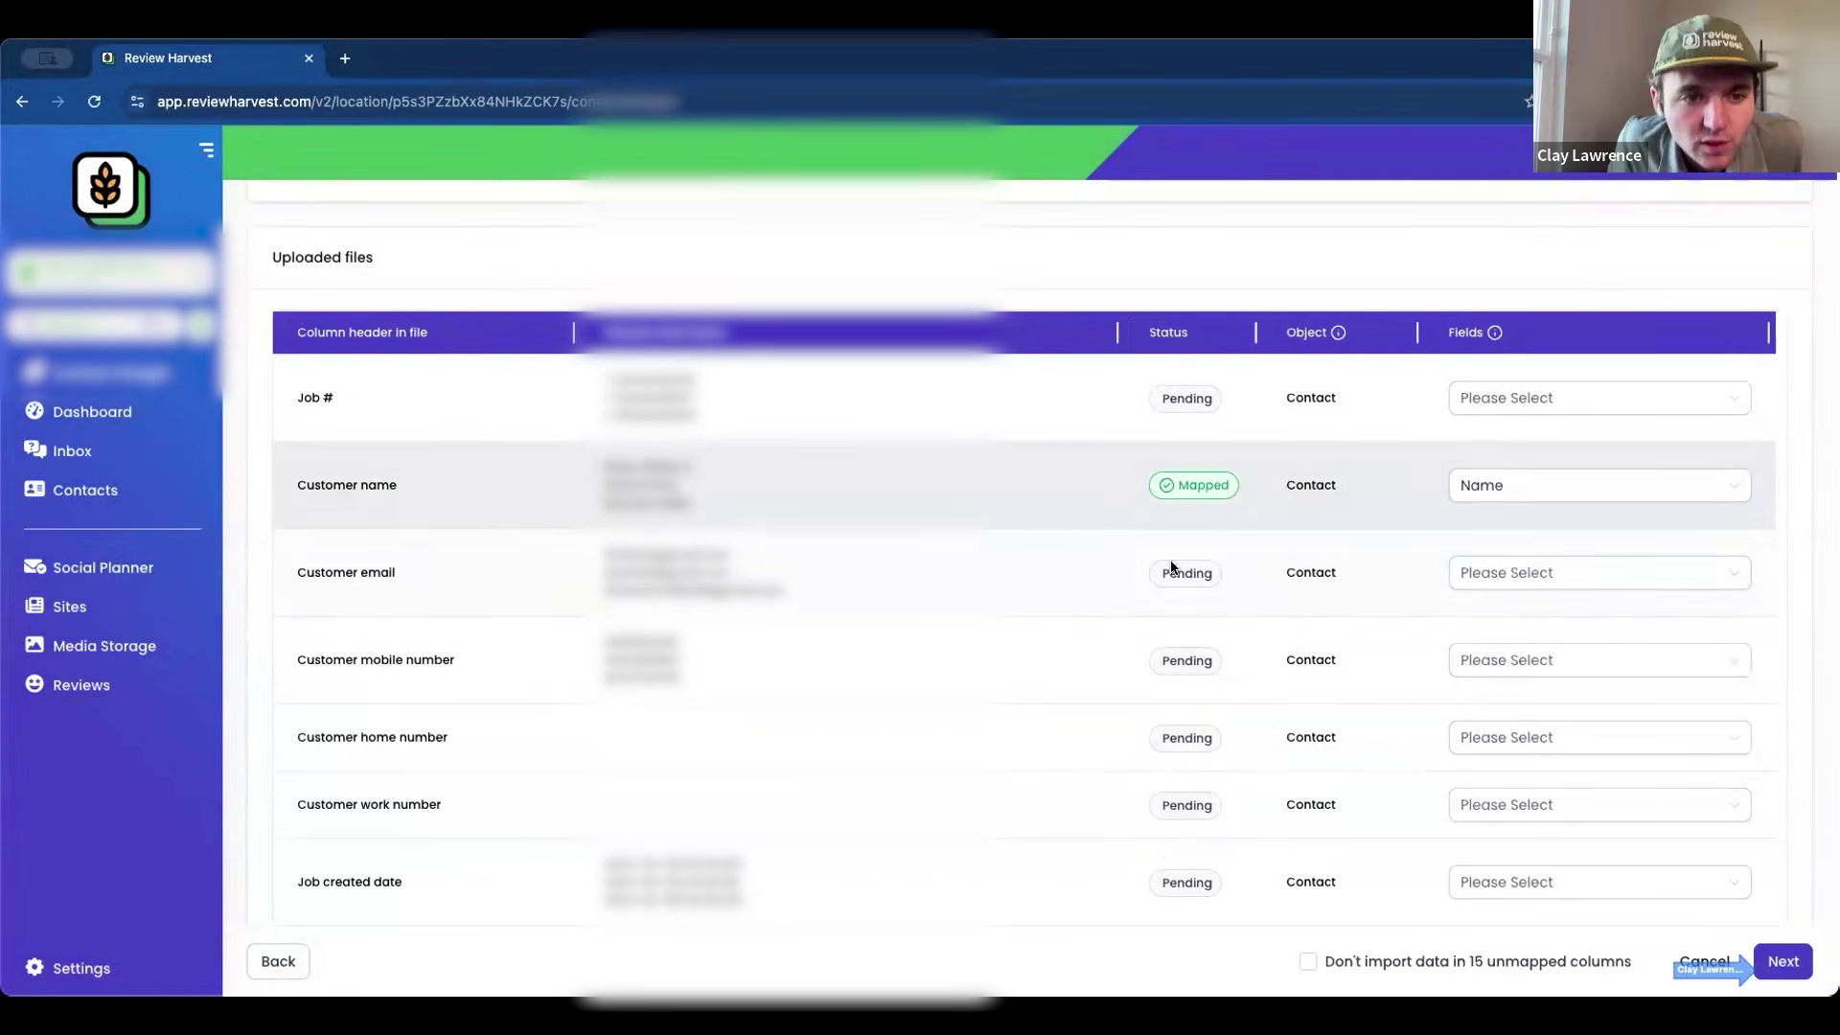
left_click(1581, 573)
left_click(1556, 762)
left_click(1549, 662)
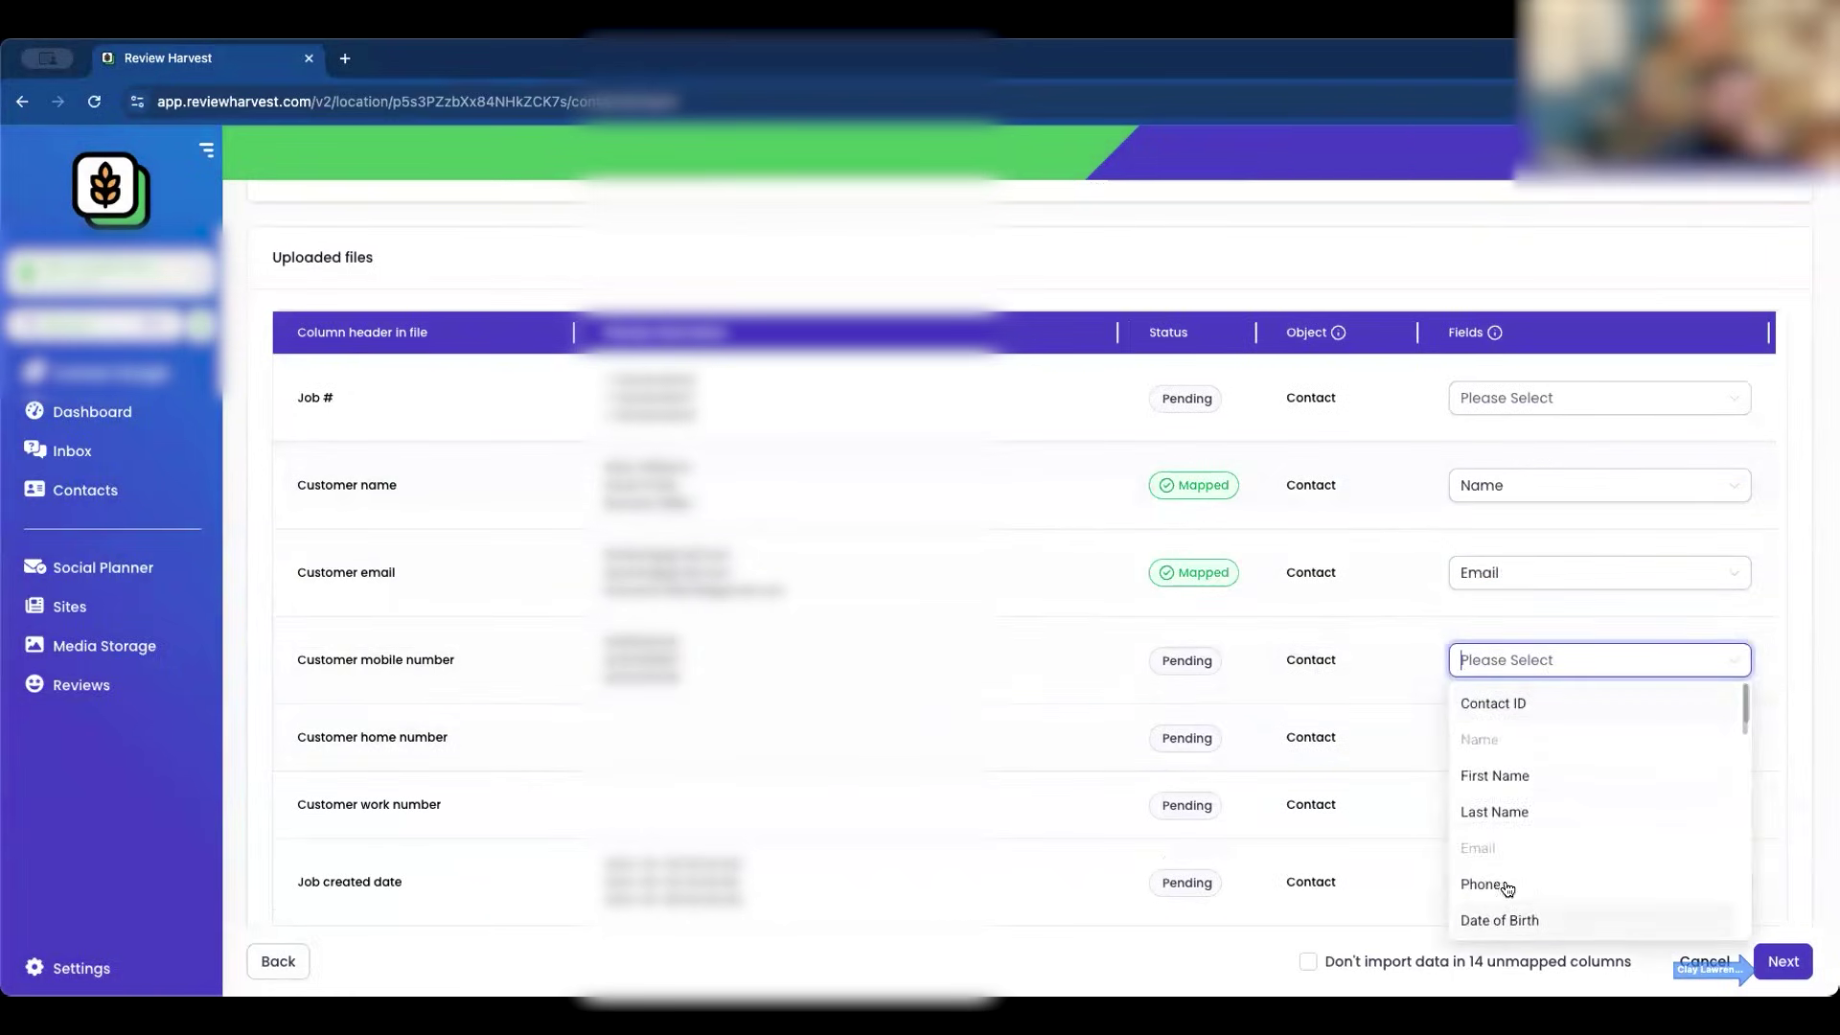
left_click(1505, 887)
scroll(949, 633, "down", 7)
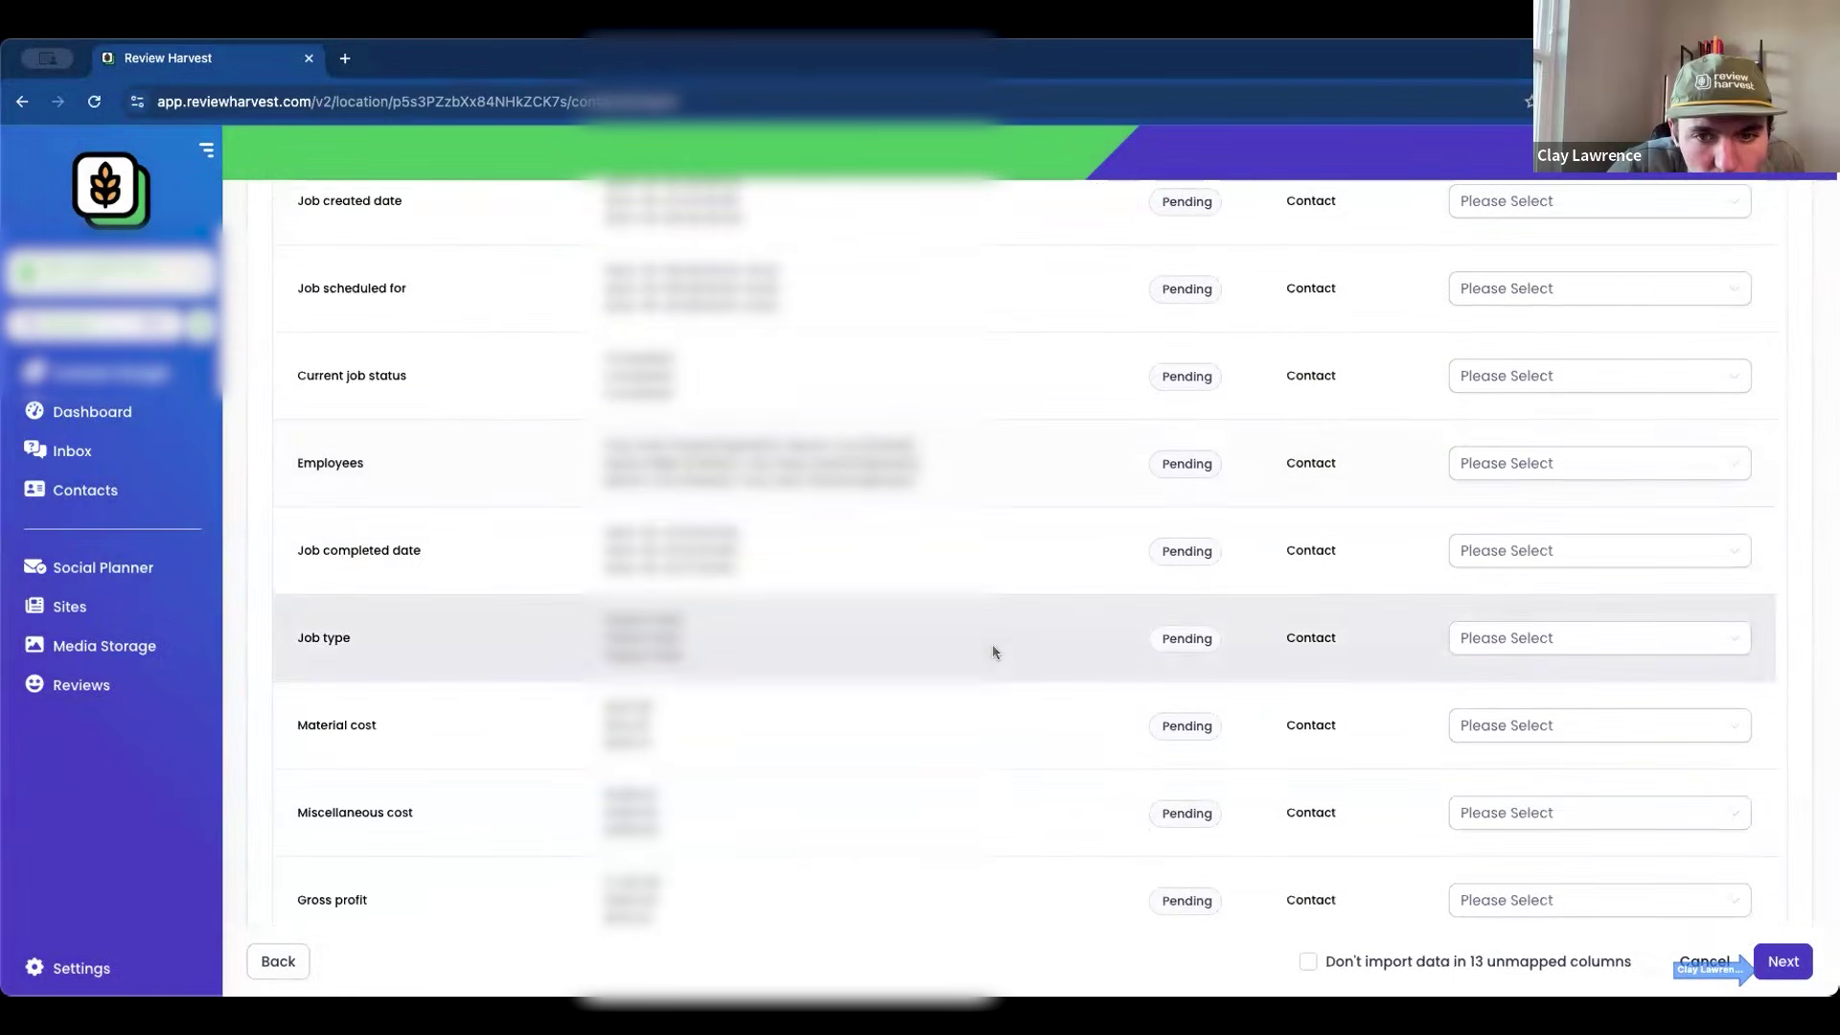
scroll(994, 652, "down", 2)
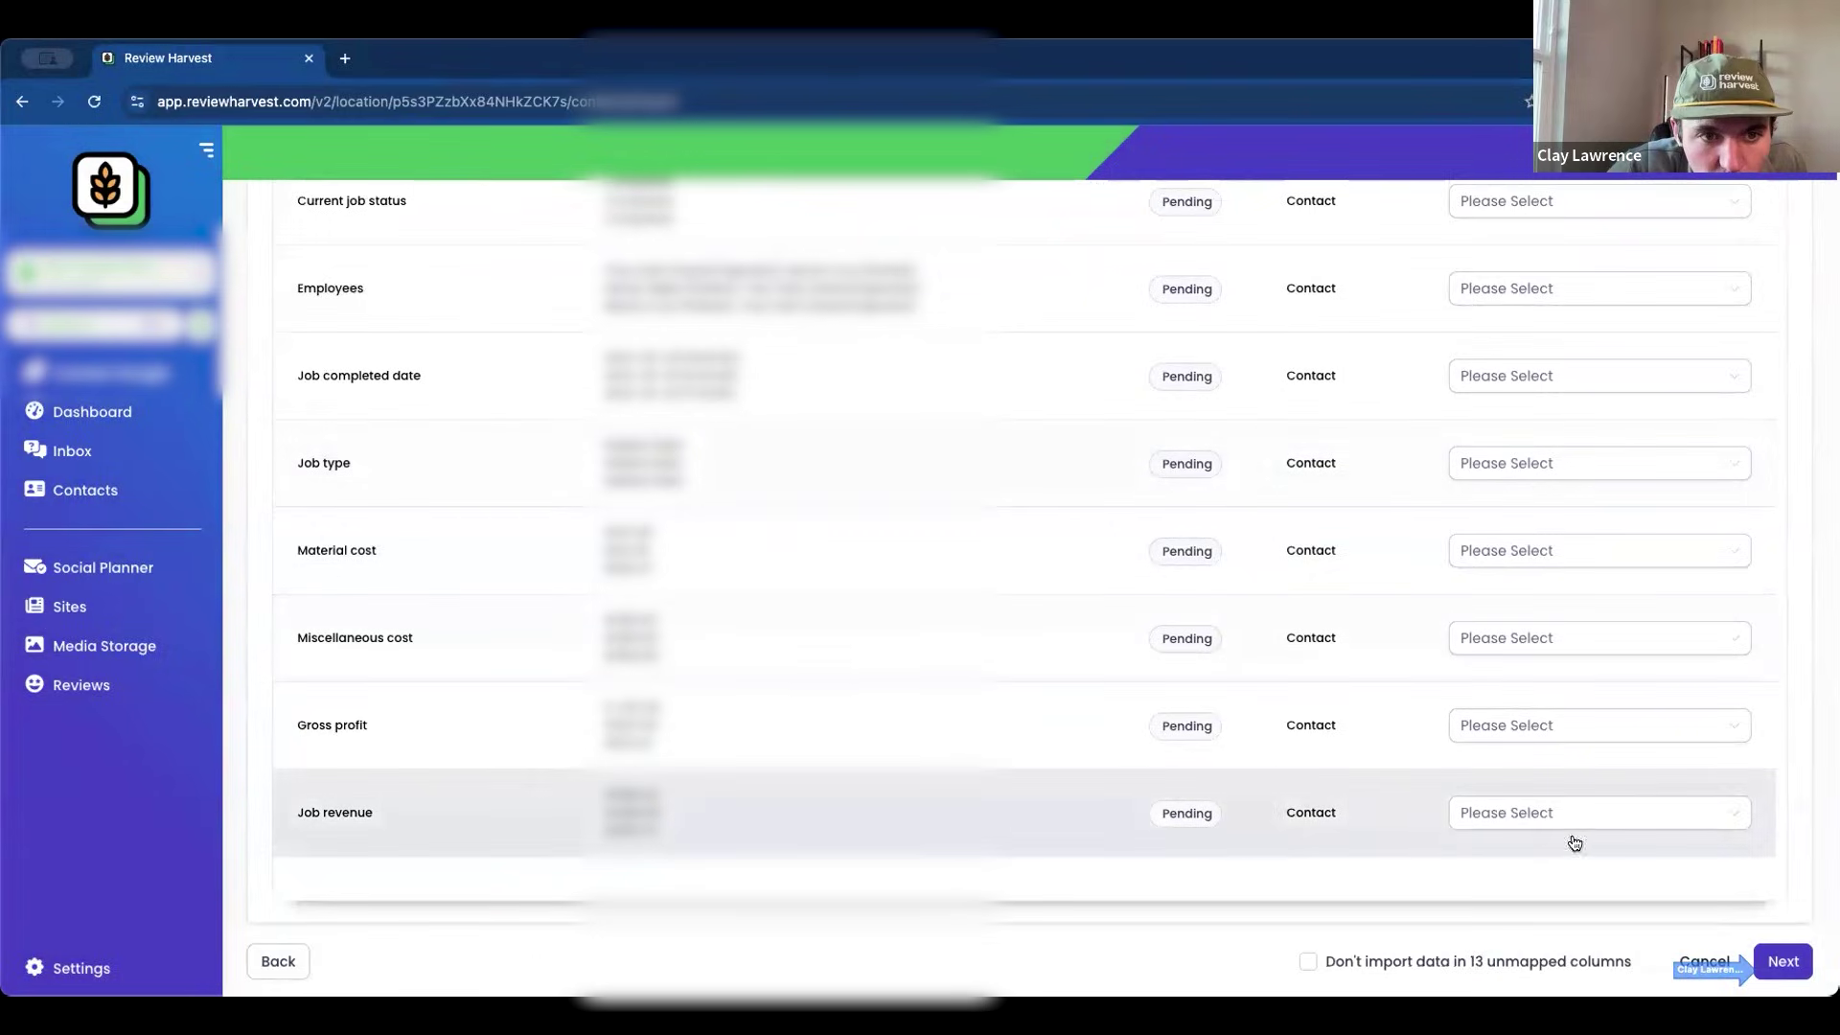
left_click(1783, 961)
left_click(1784, 961)
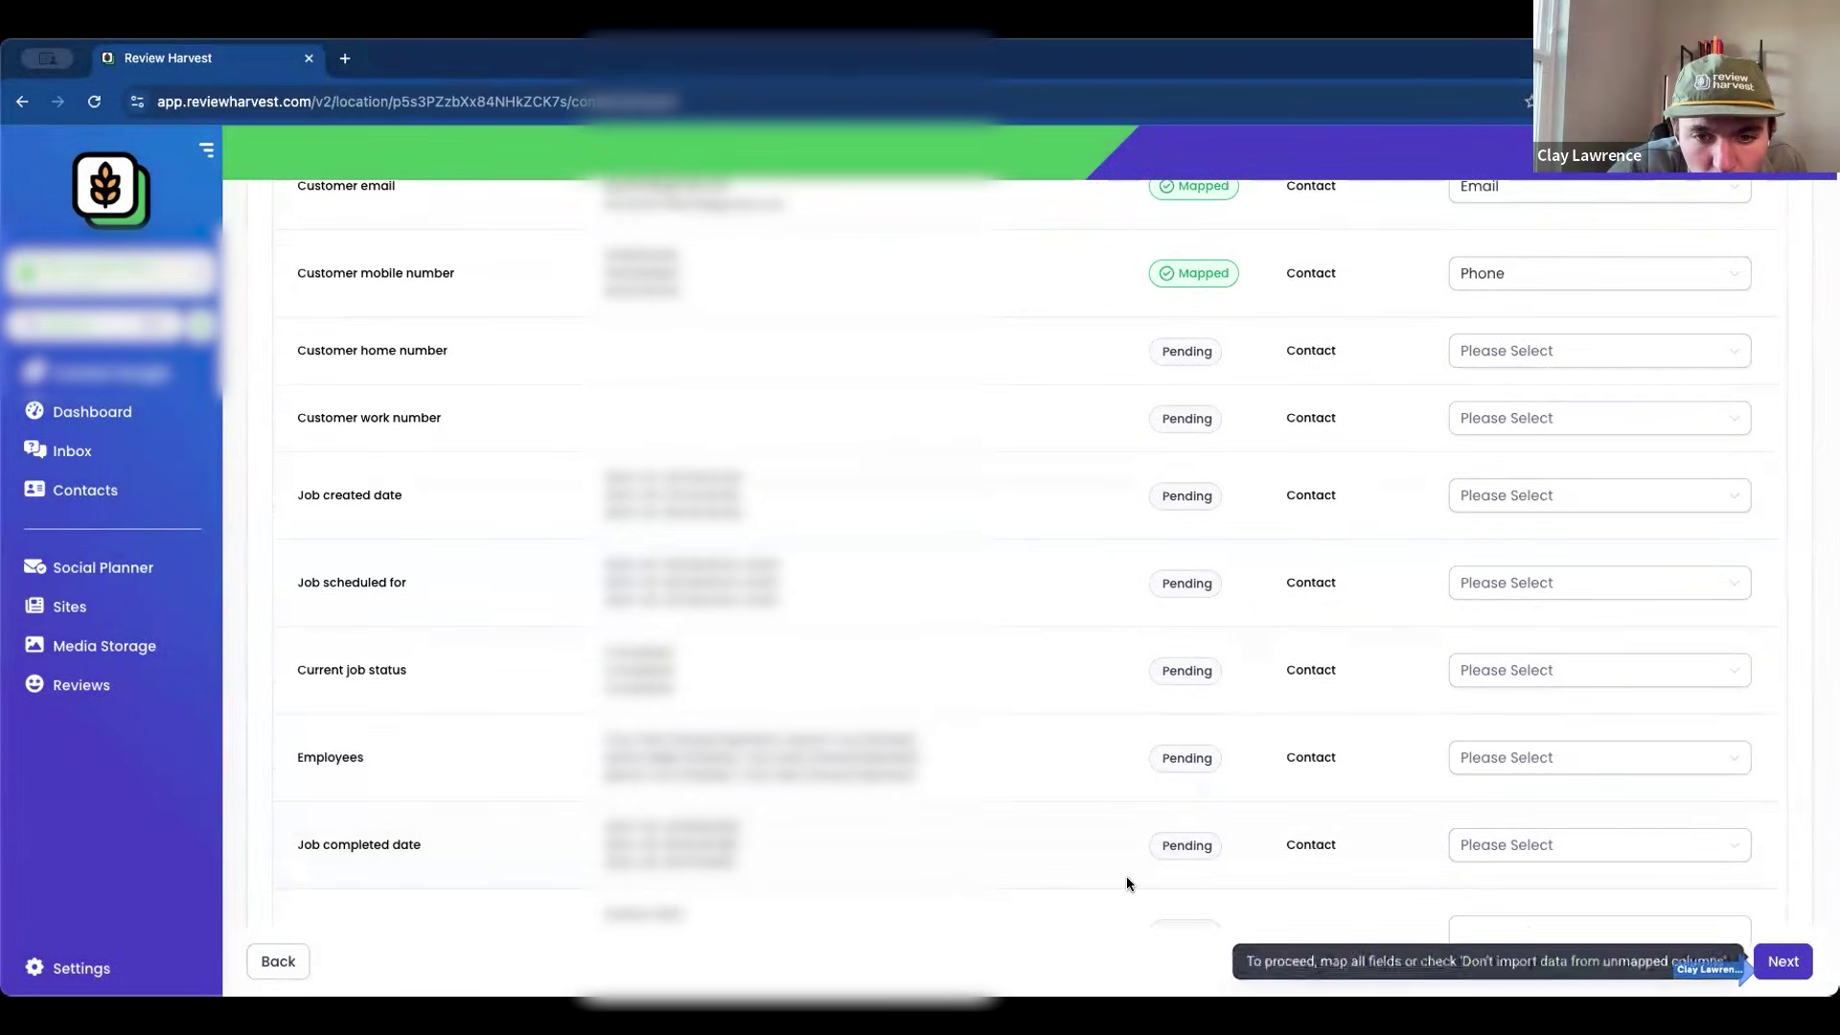
left_click(1308, 961)
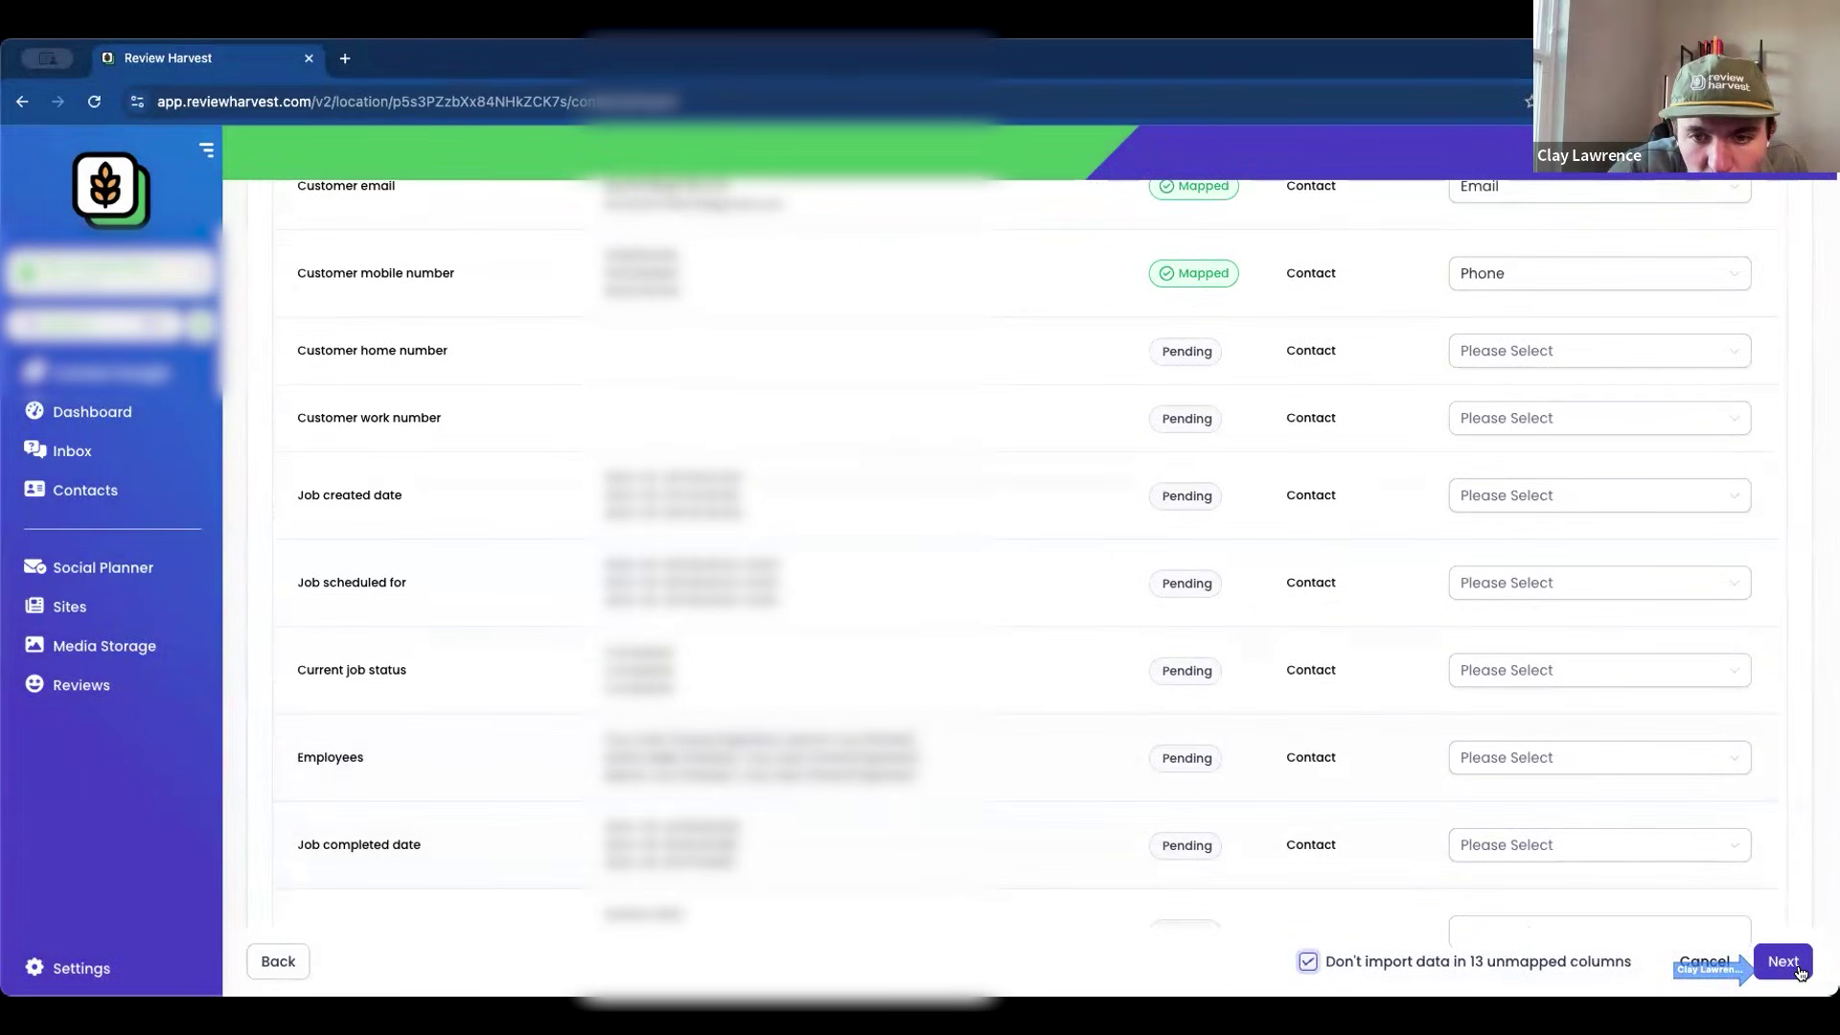
left_click(1784, 963)
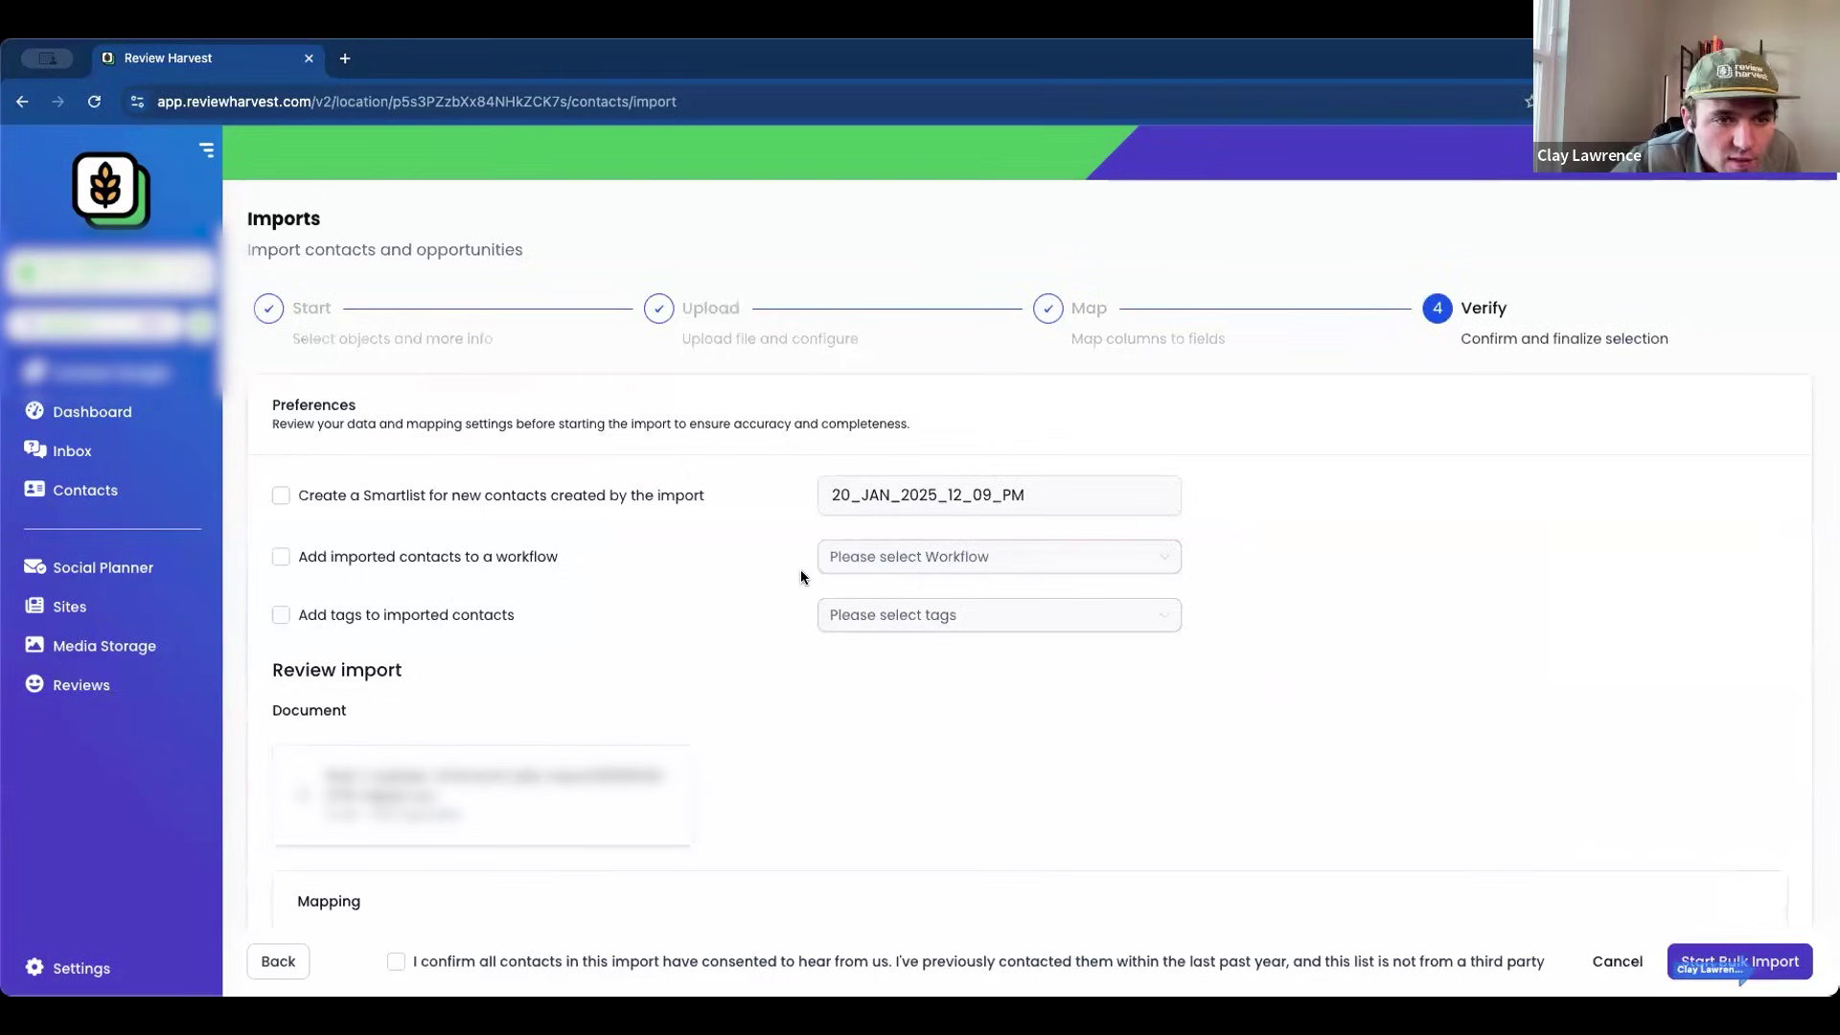
Put the imported contacts in a new Smartlist 'Jobs 1-20-25' and start the bulk import
left_click(718, 497)
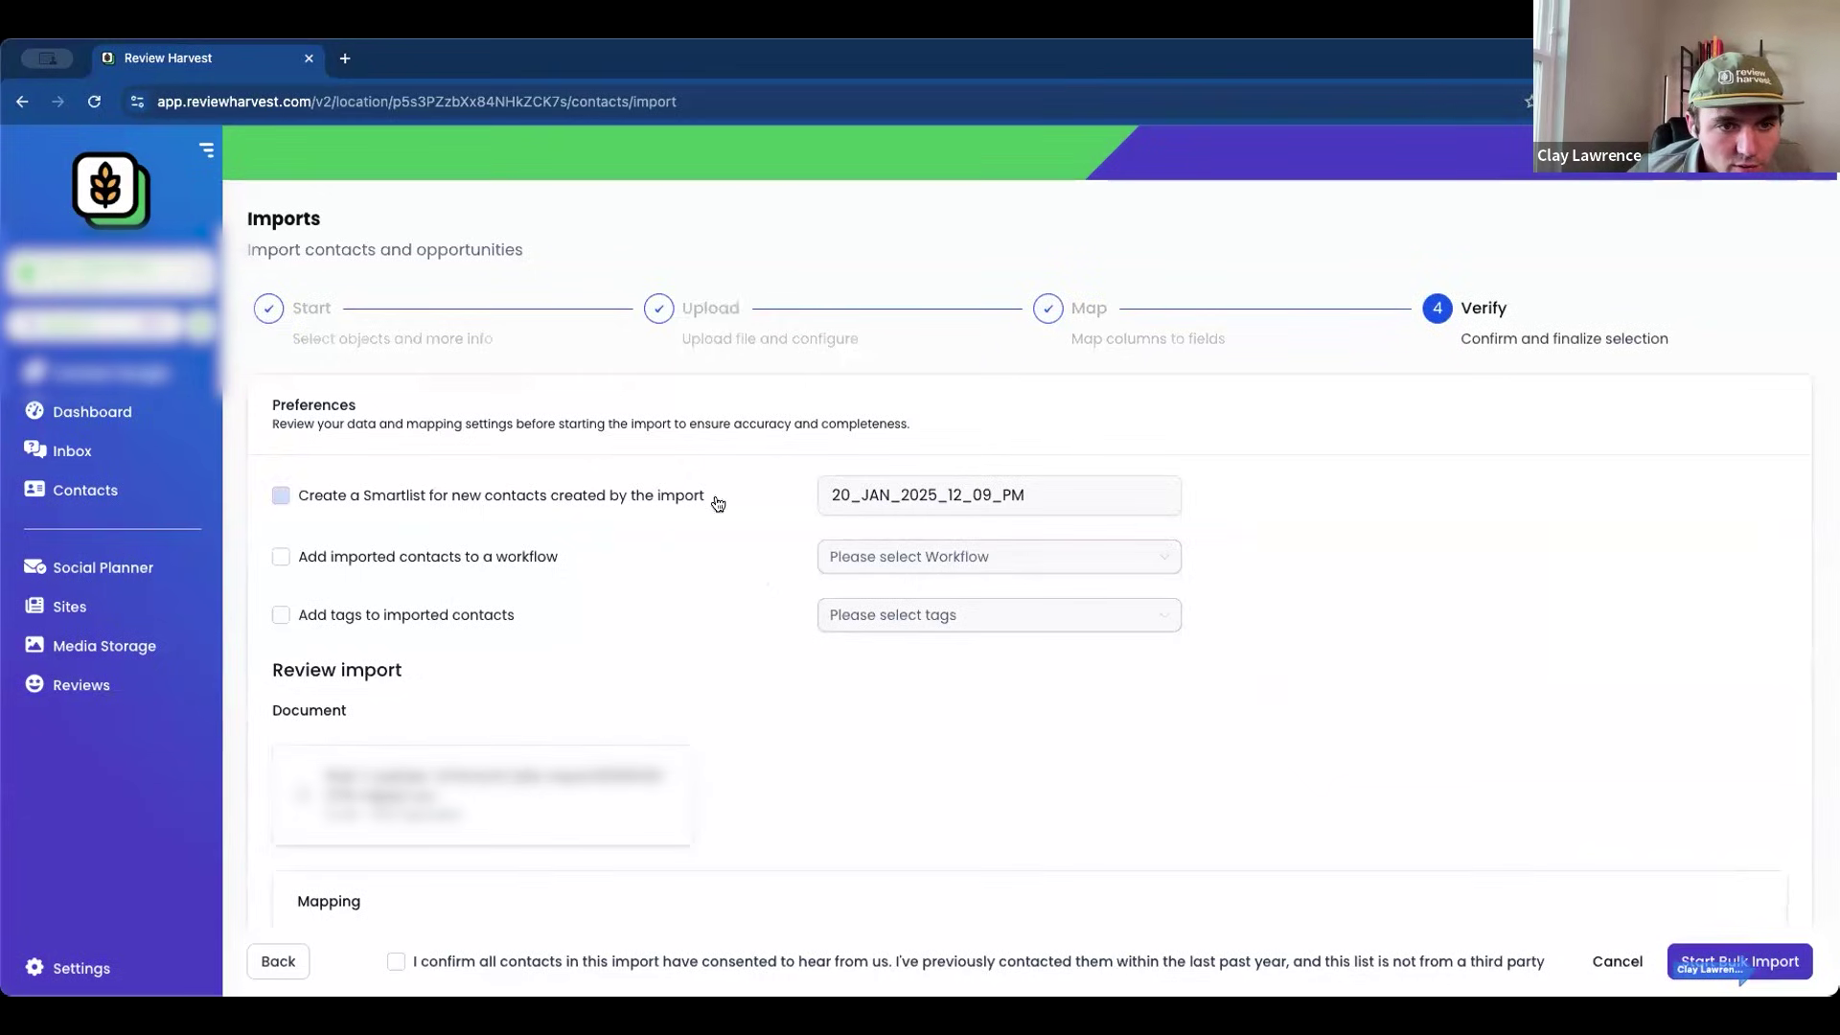
left_click(1166, 493)
double_click(1000, 489)
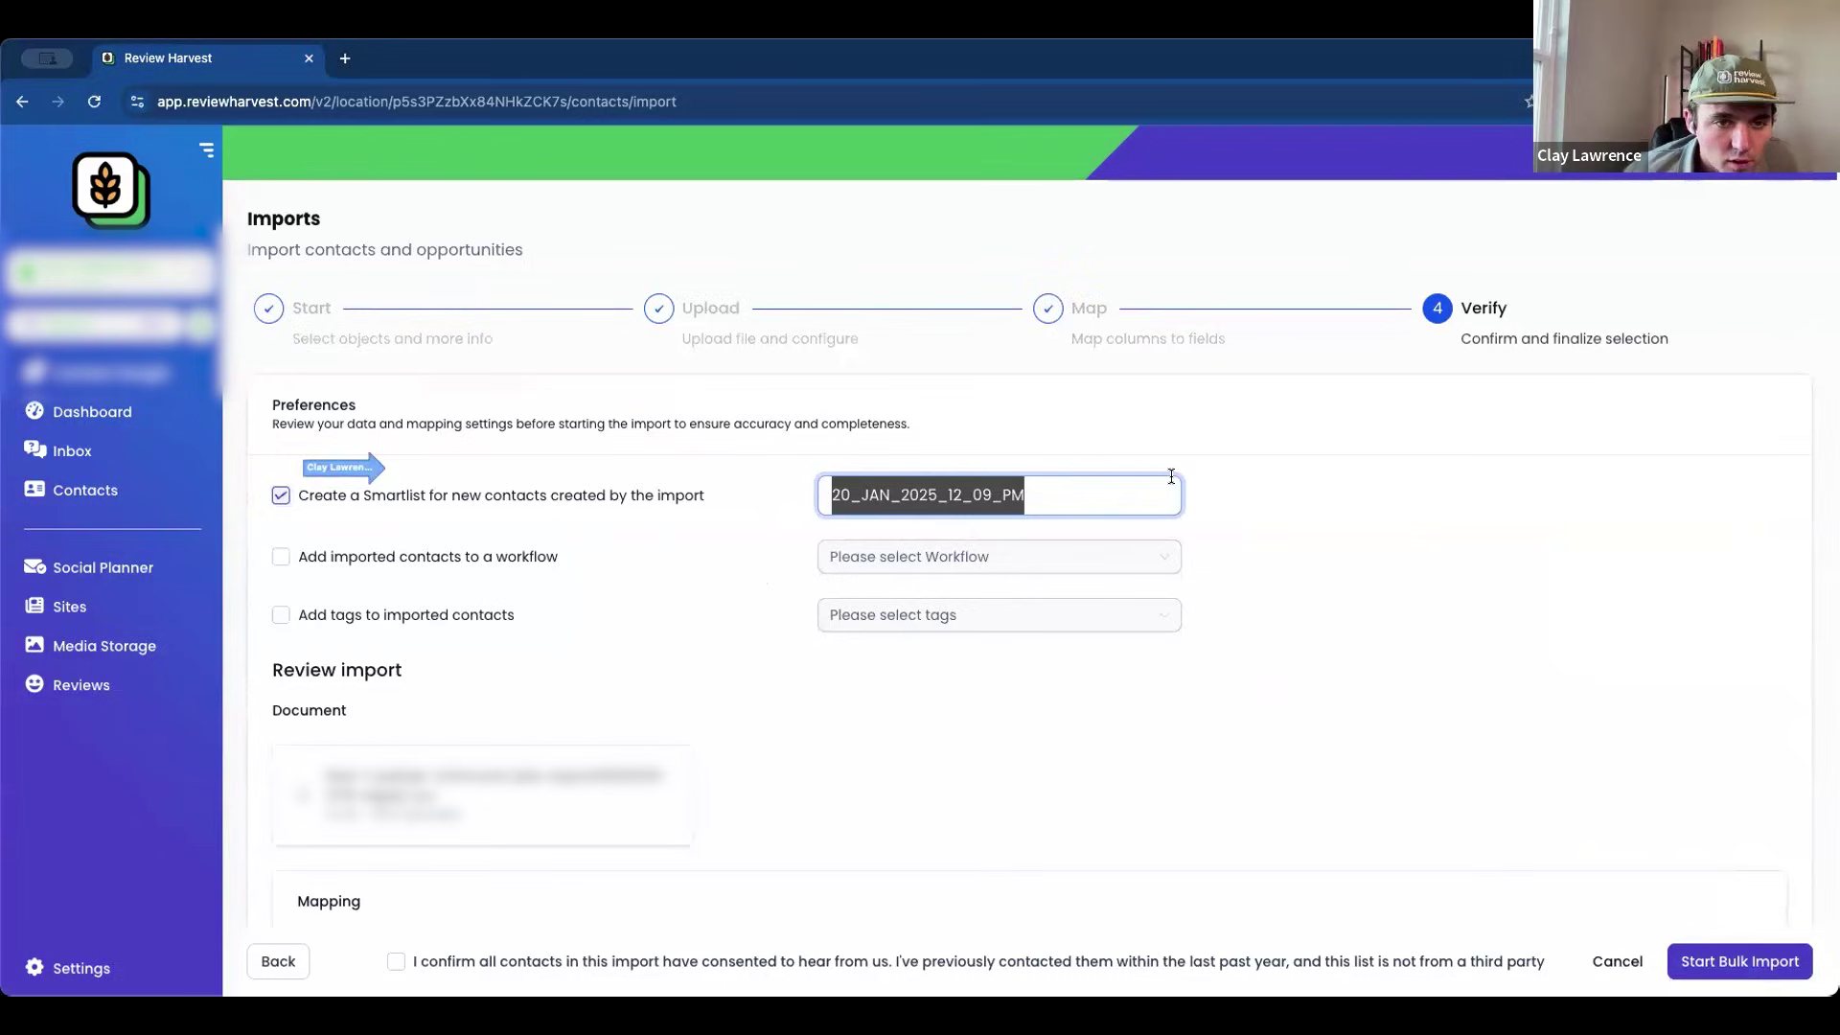
type("Jo")
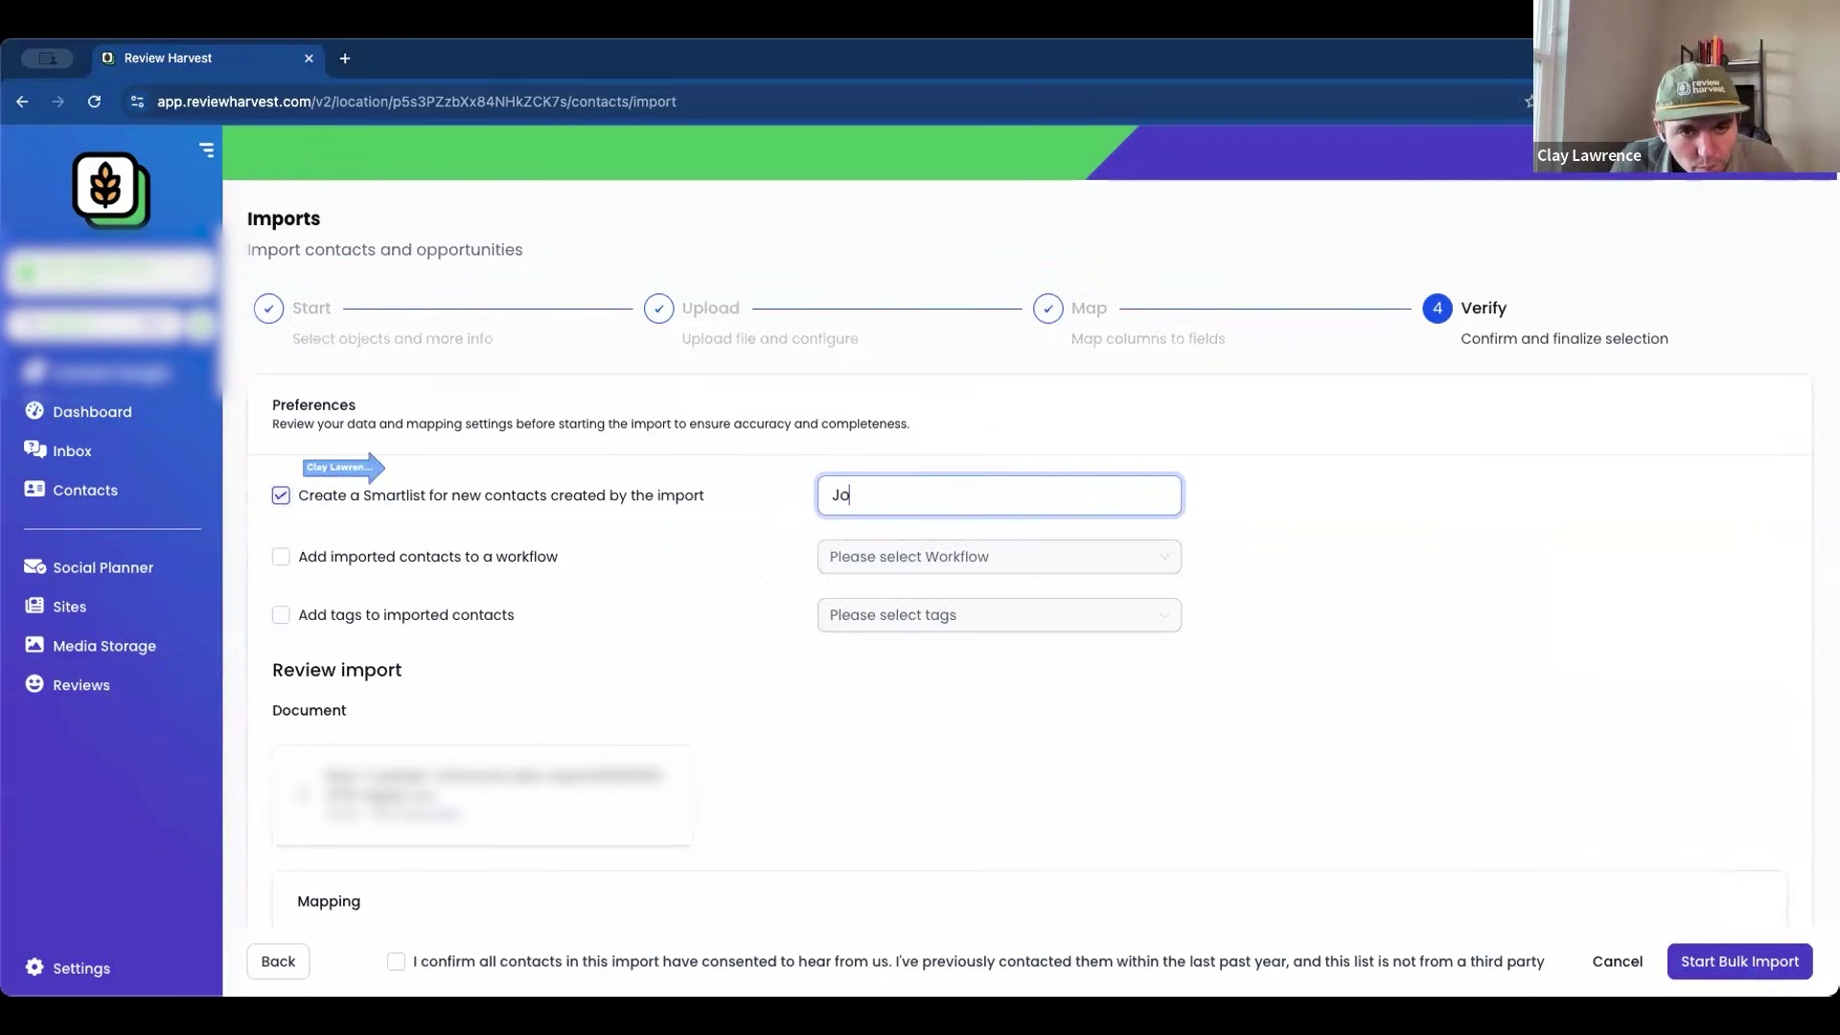
type("bs 1-20-25")
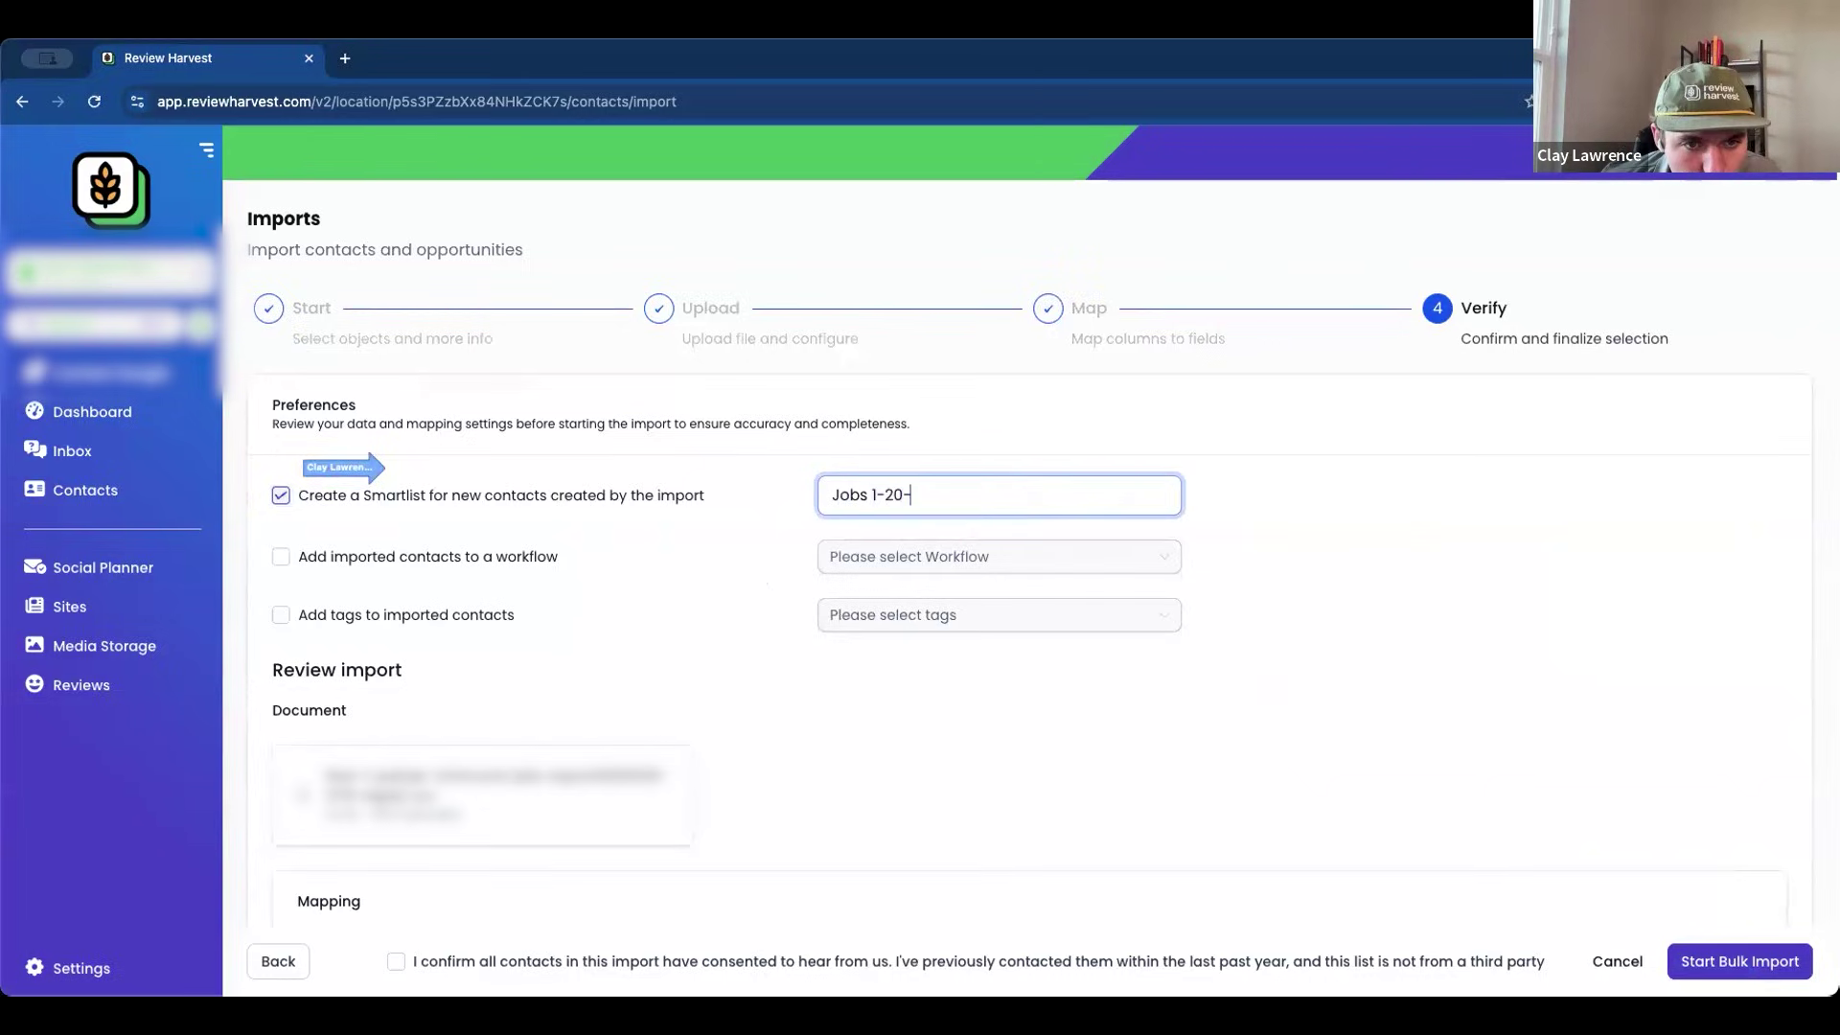
left_click(1275, 586)
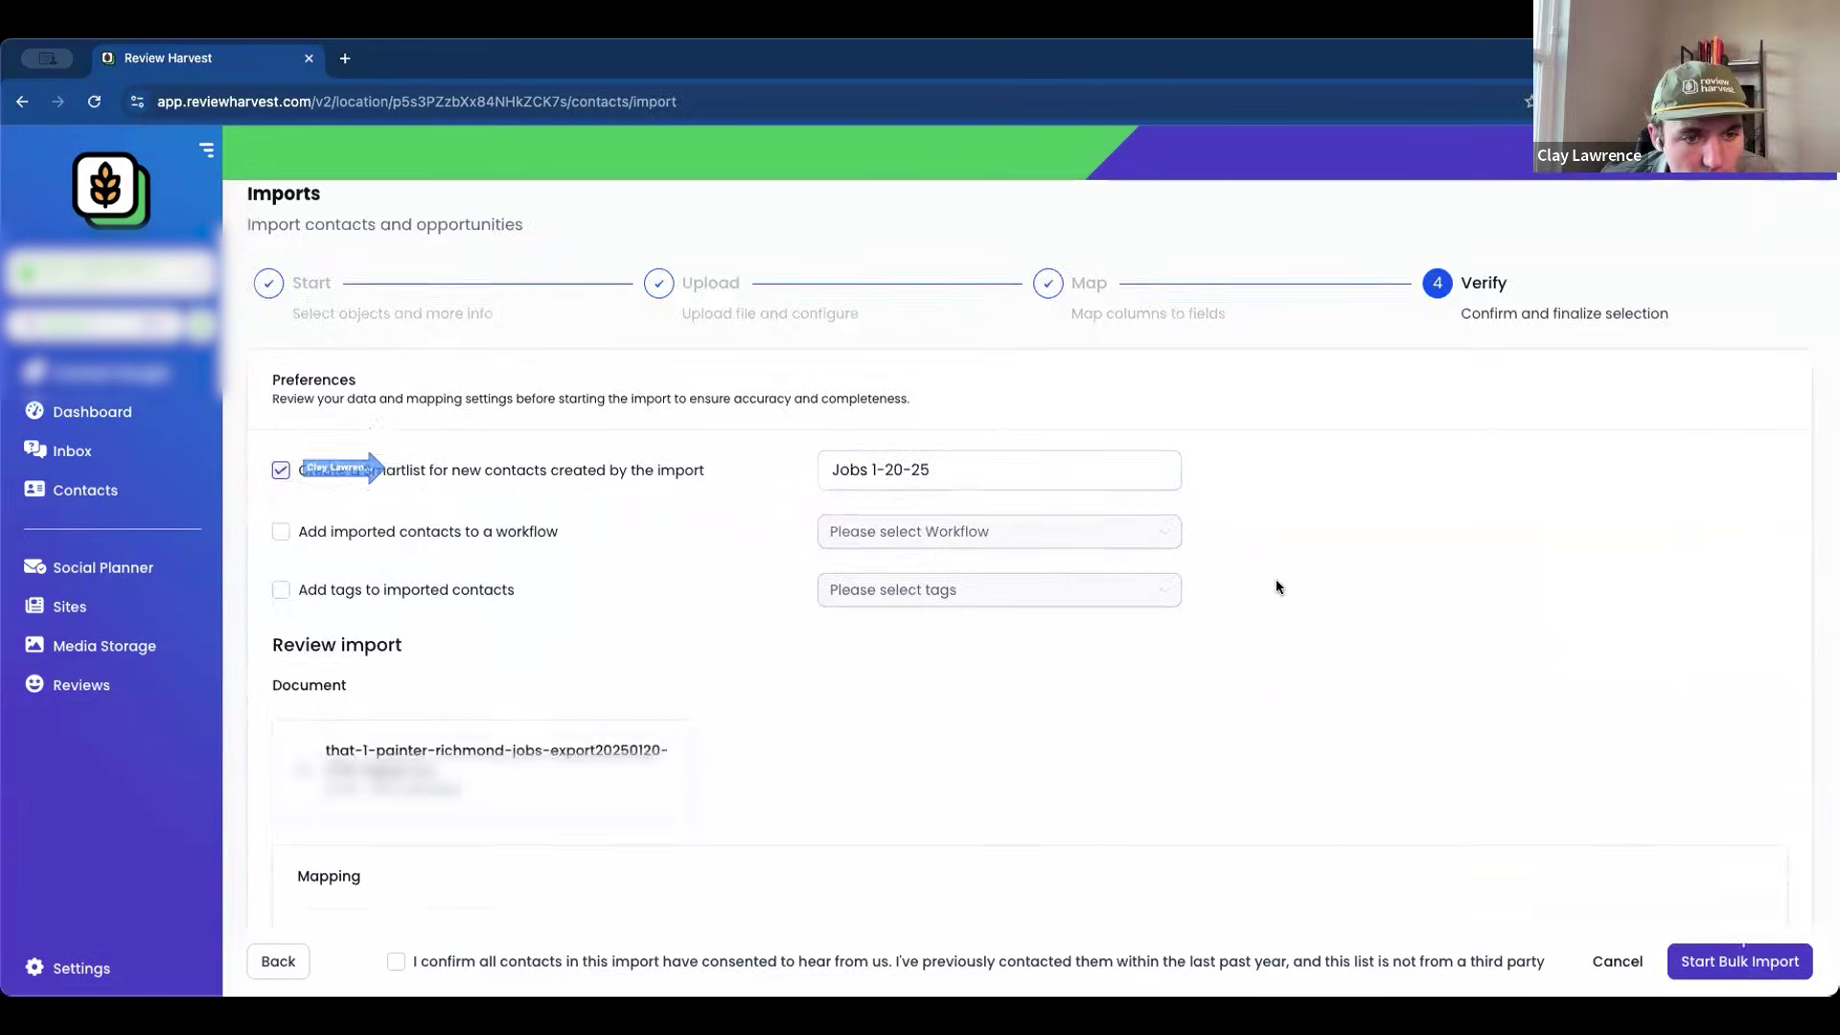
scroll(1277, 587, "down", 4)
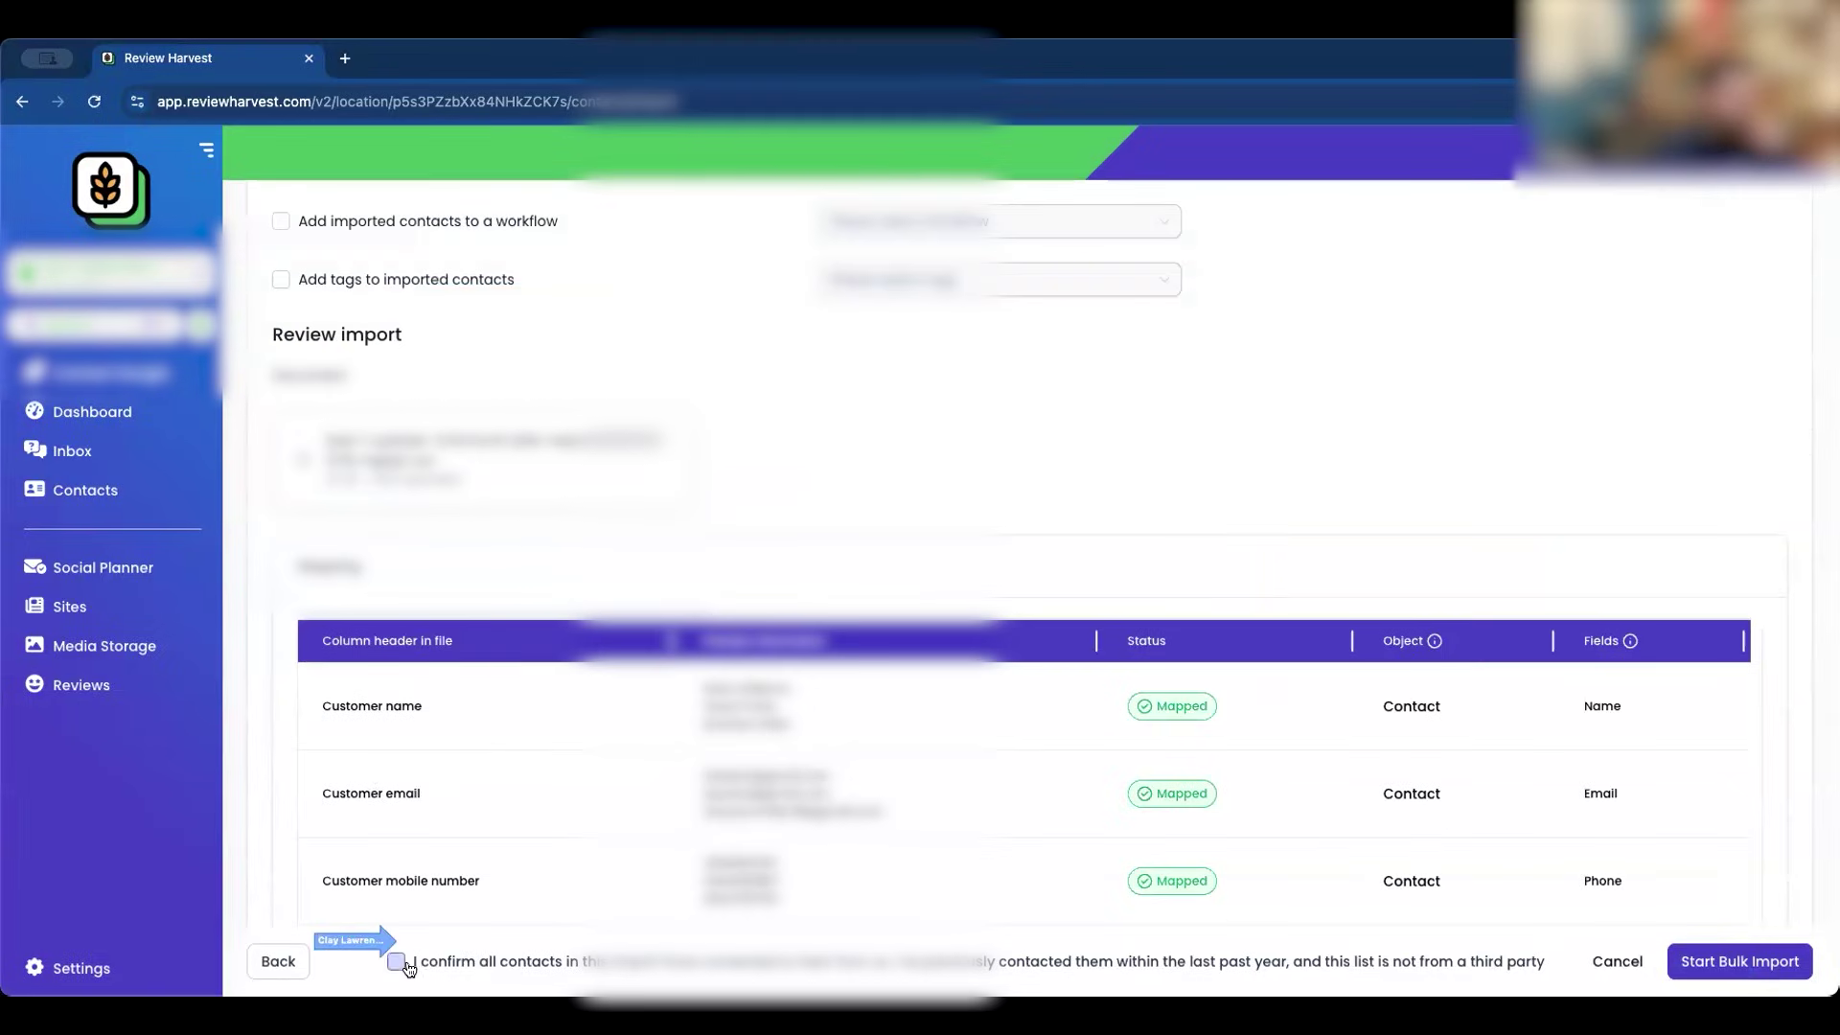
left_click(1757, 963)
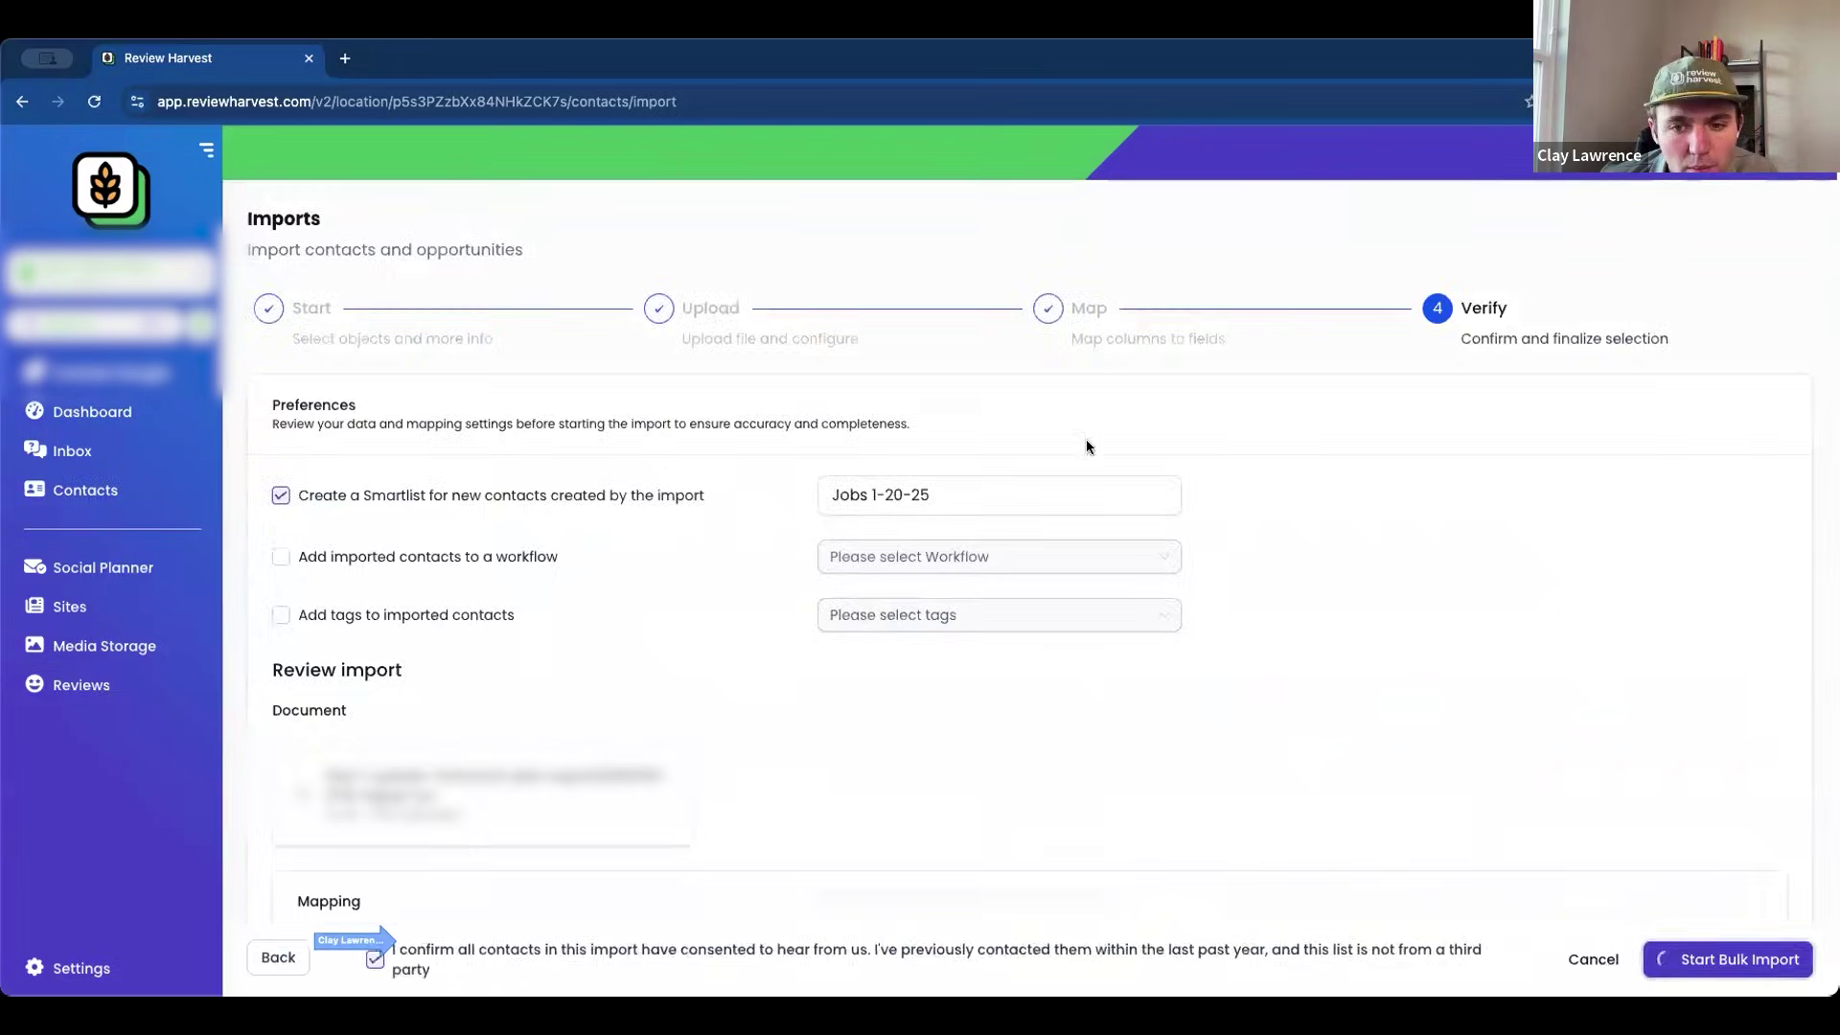
Check the contact import's status details in the Bulk Actions log
left_click(1530, 249)
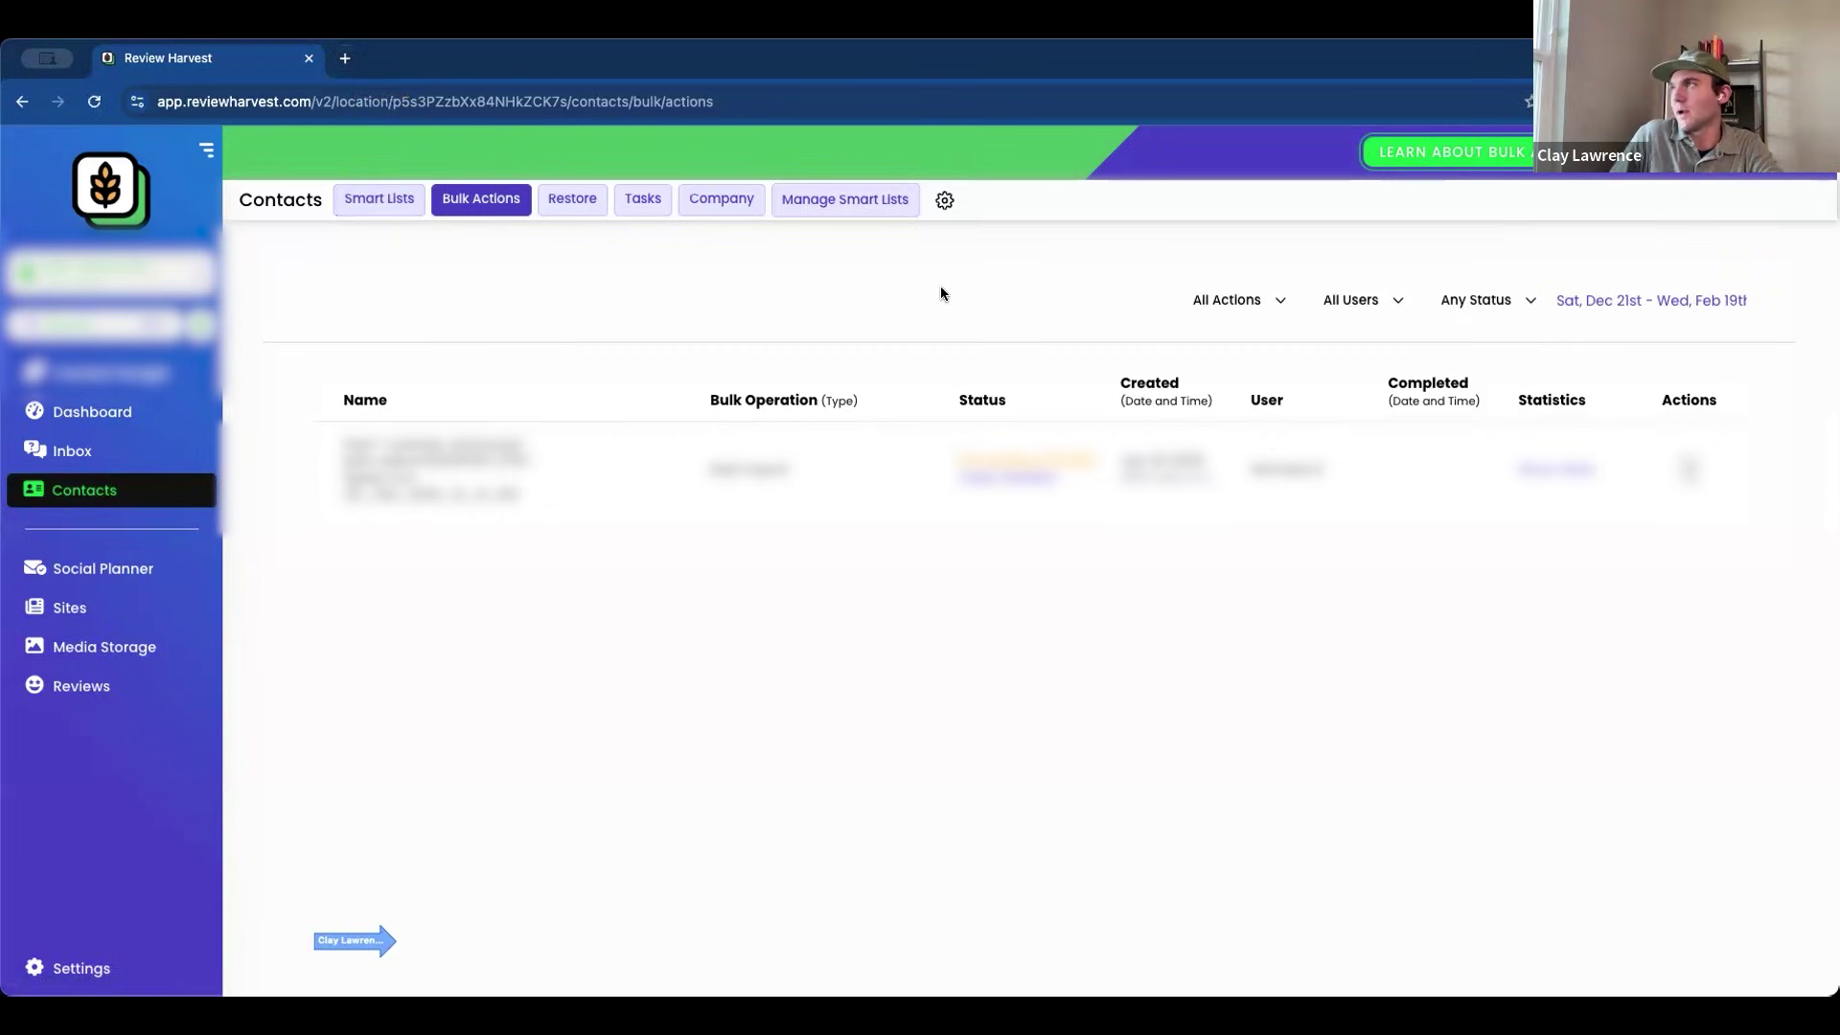
left_click(1091, 484)
left_click(1220, 189)
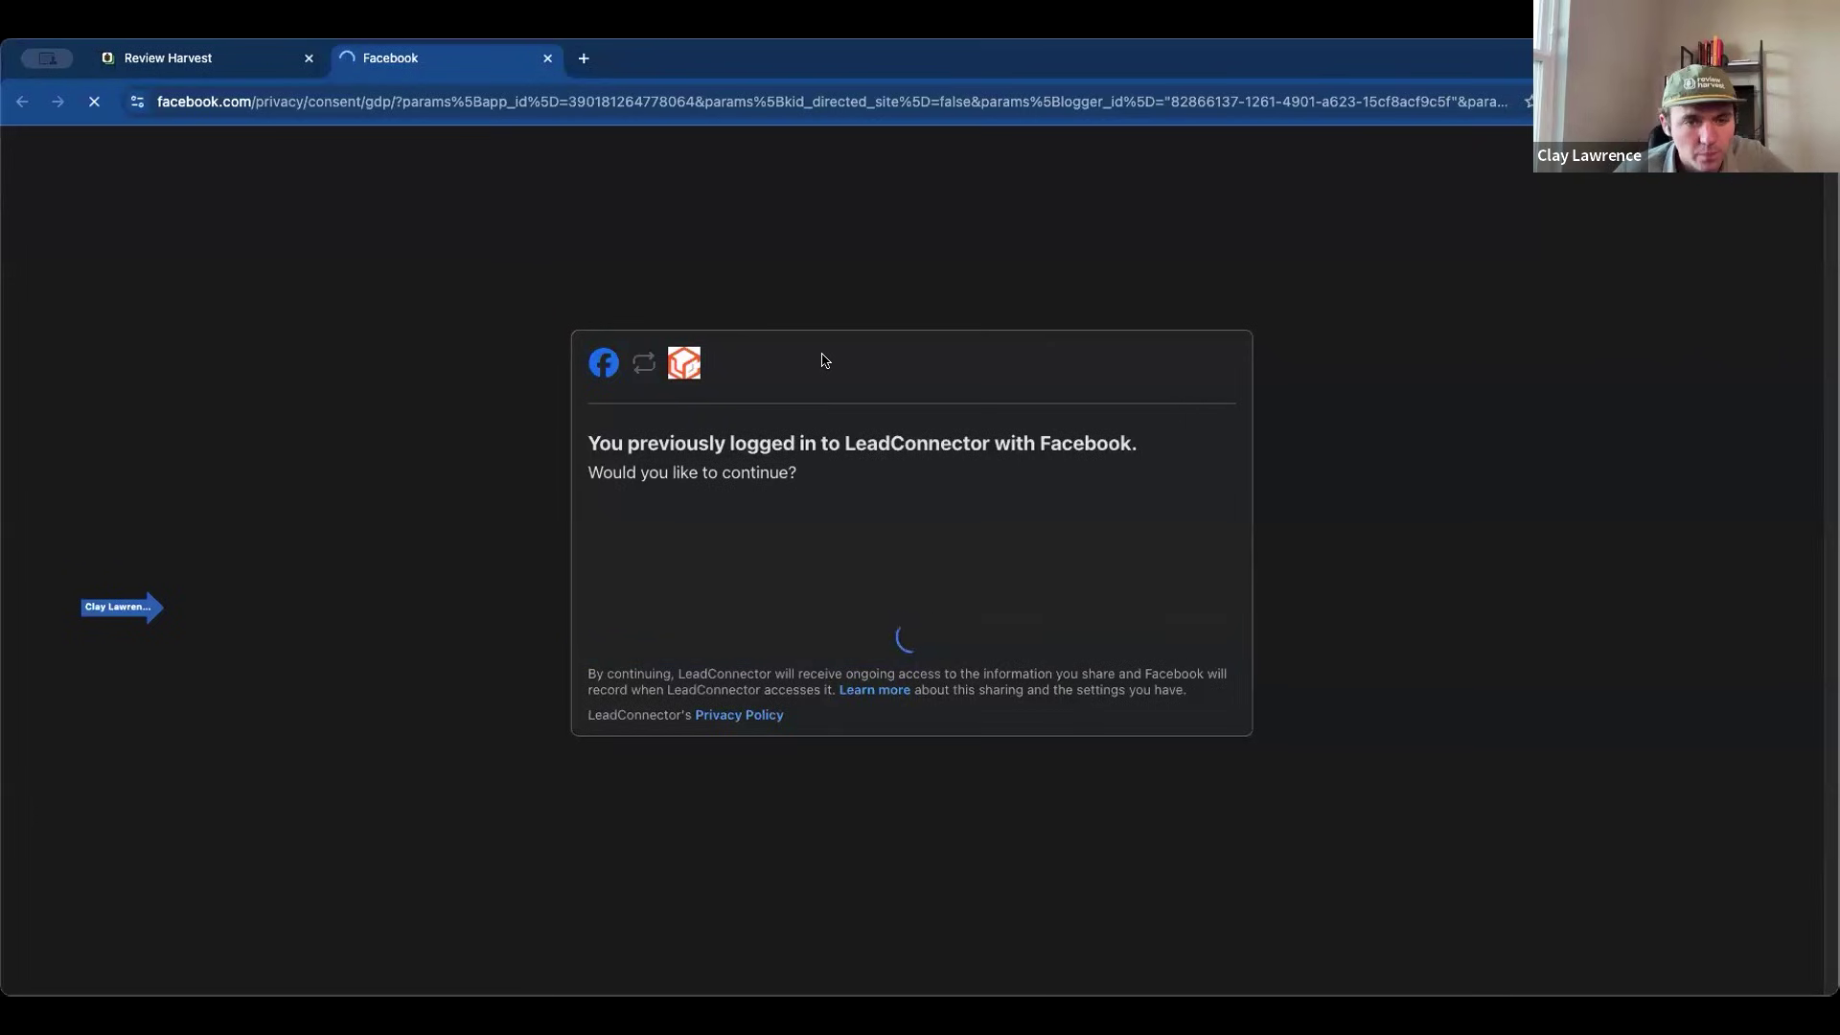
Review the Facebook consent page authorizing LeadConnector's access
scroll(1153, 412, "down", 1)
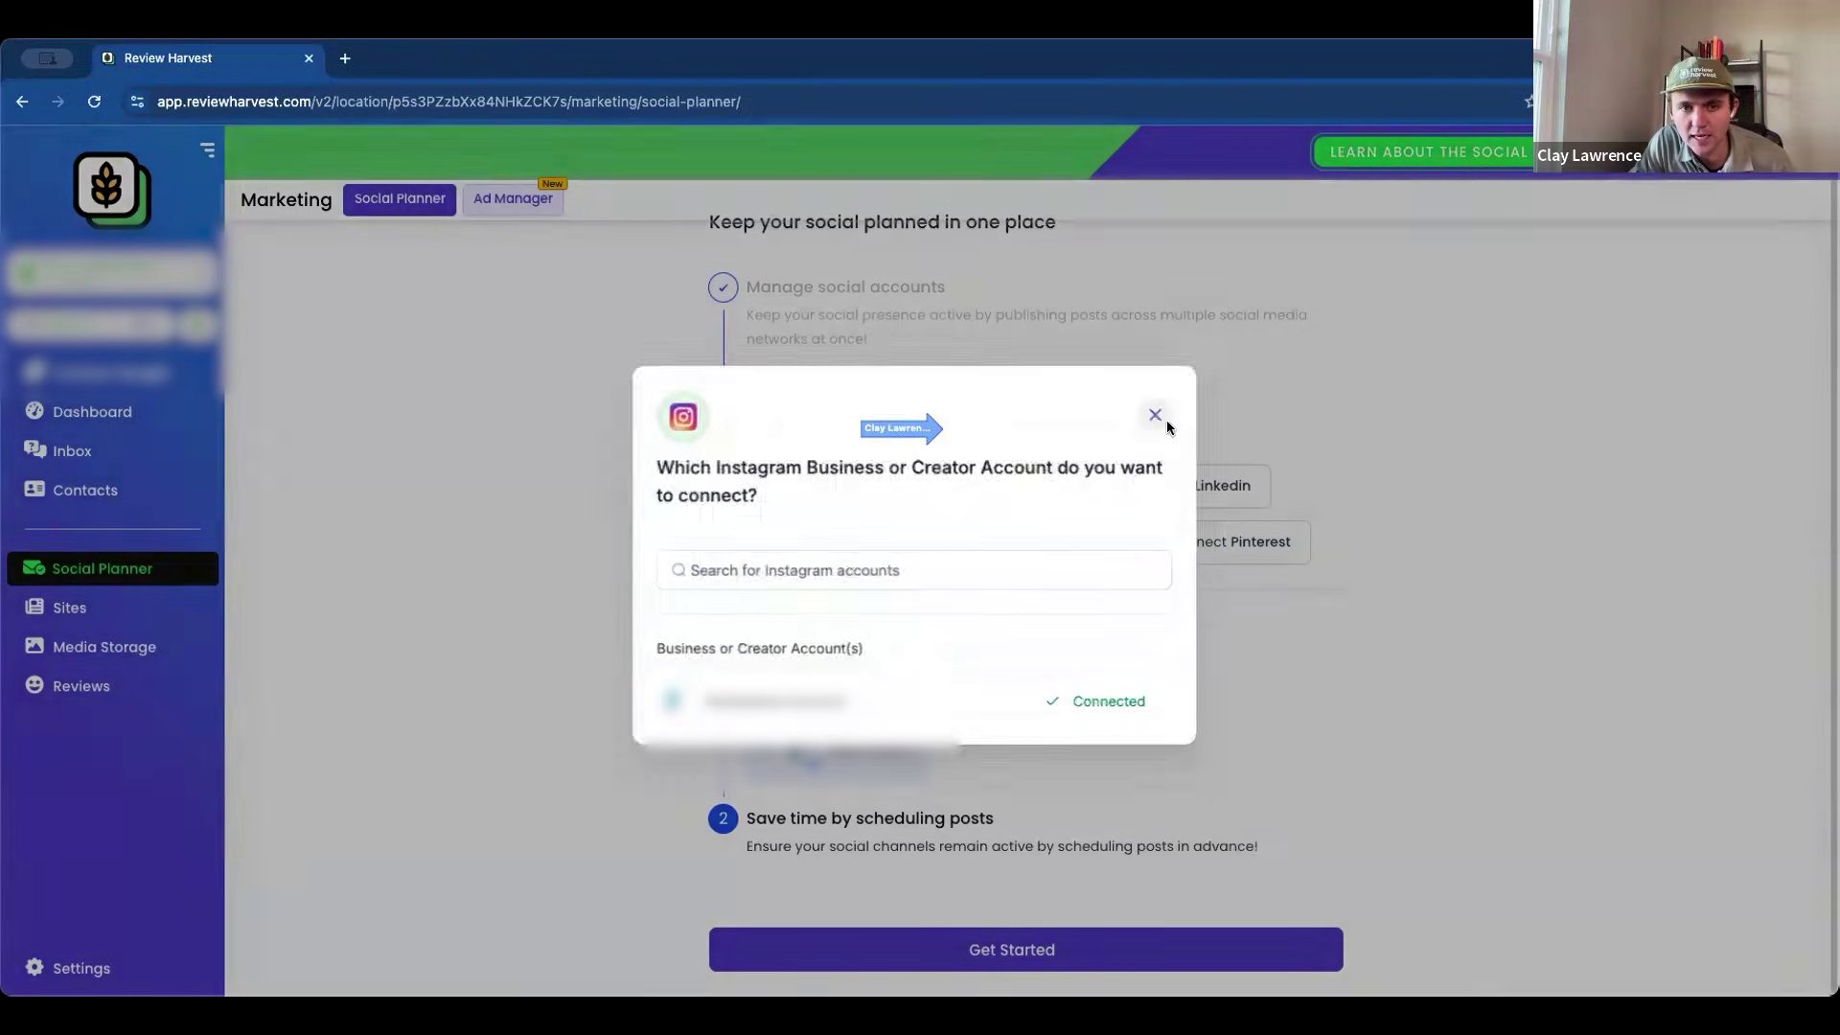
Finish the Instagram connection and add the Google Business Profile location to Social Planner
left_click(1157, 414)
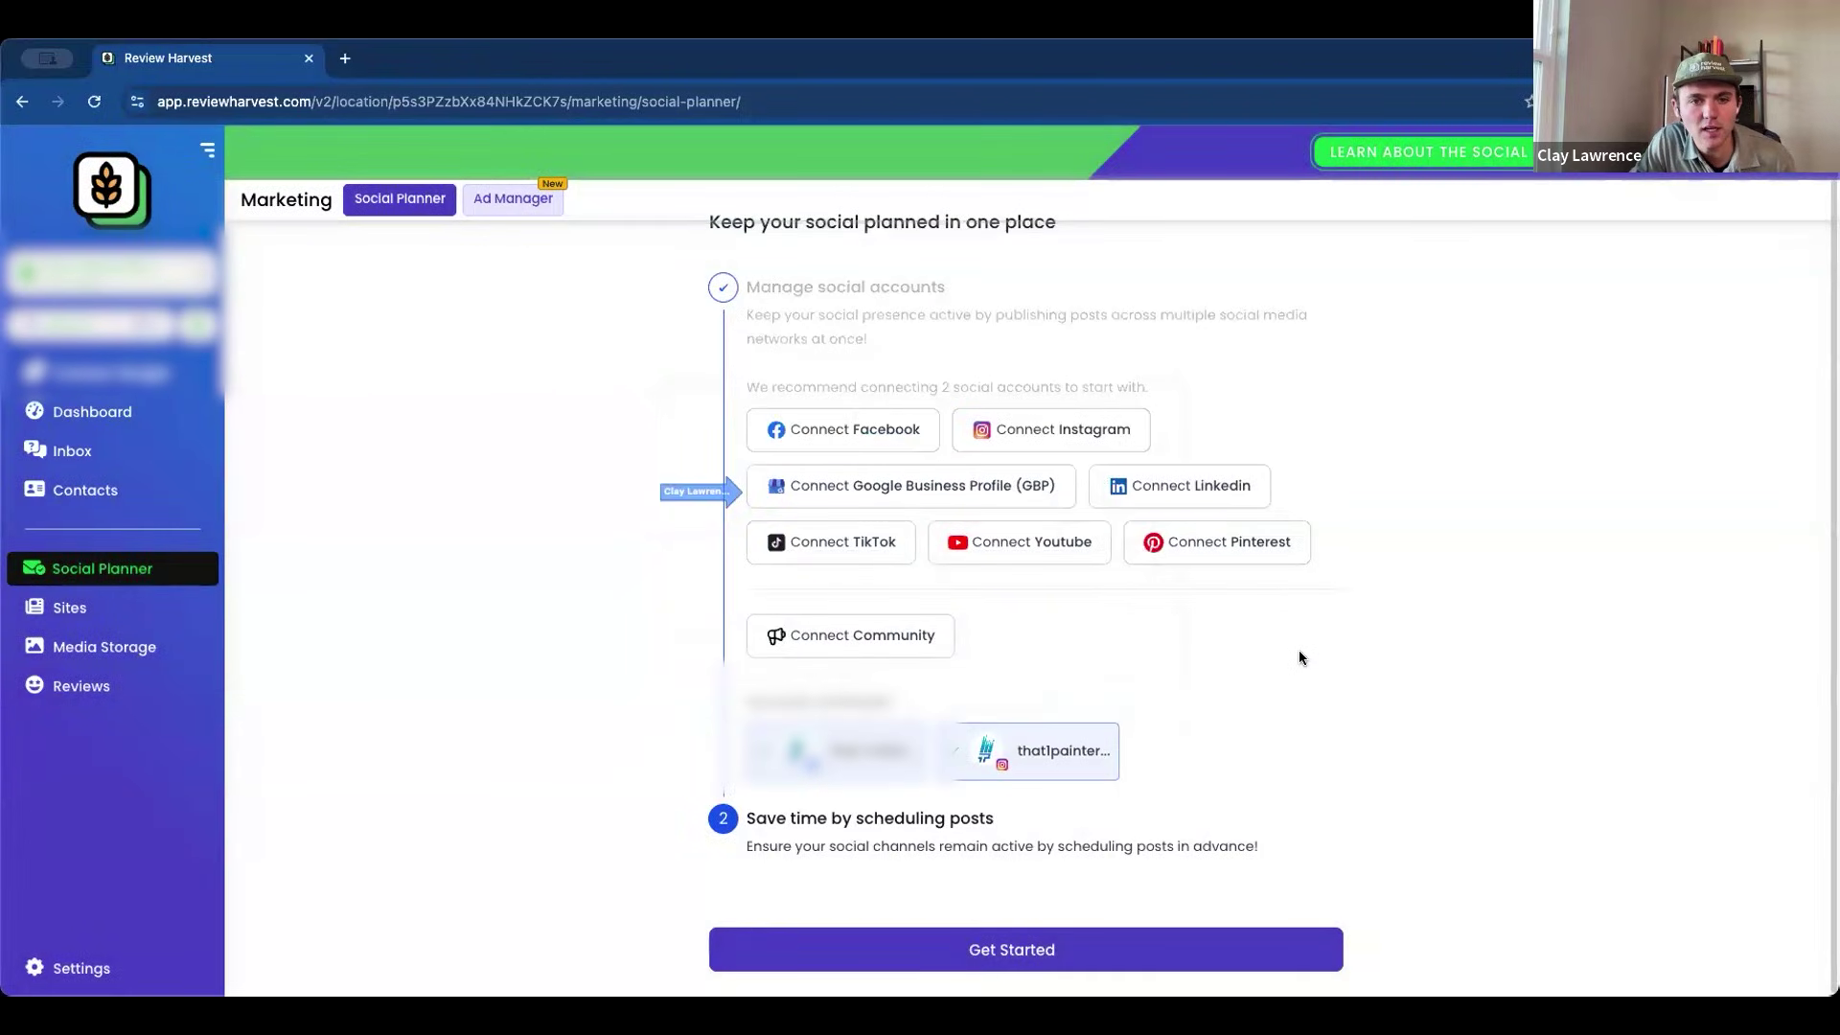
left_click(973, 479)
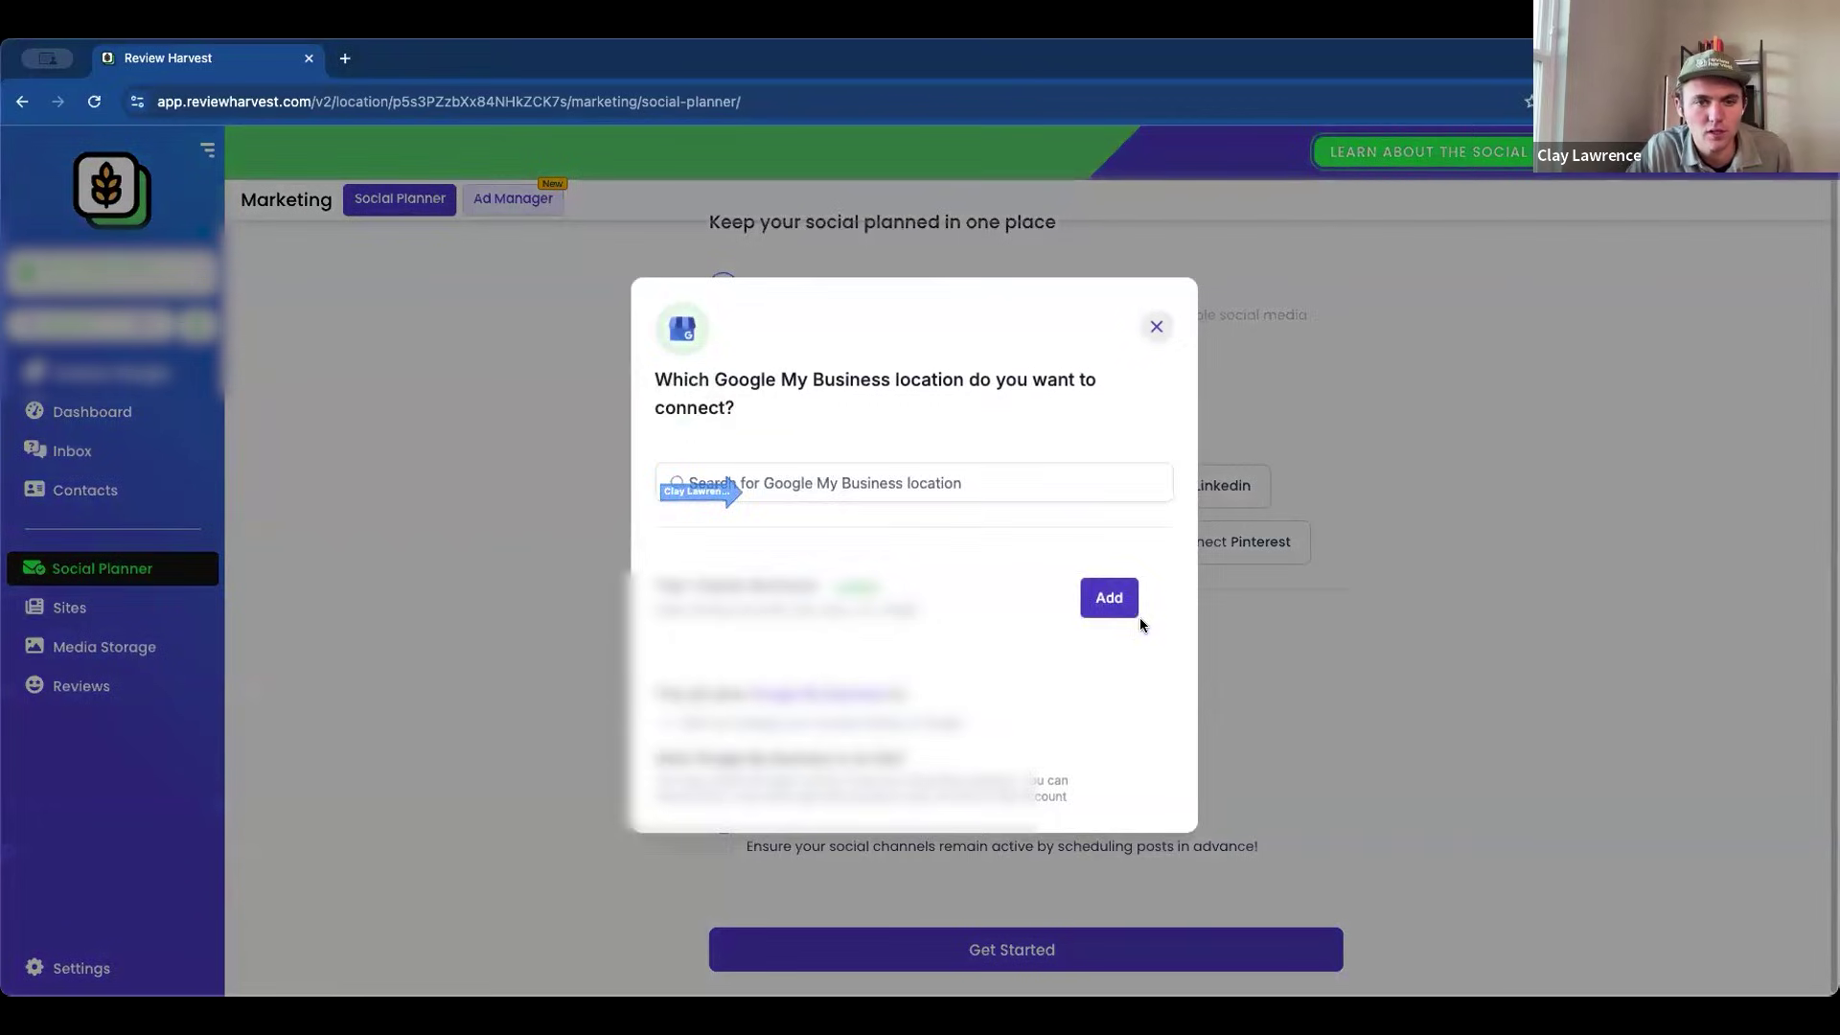
left_click(1133, 614)
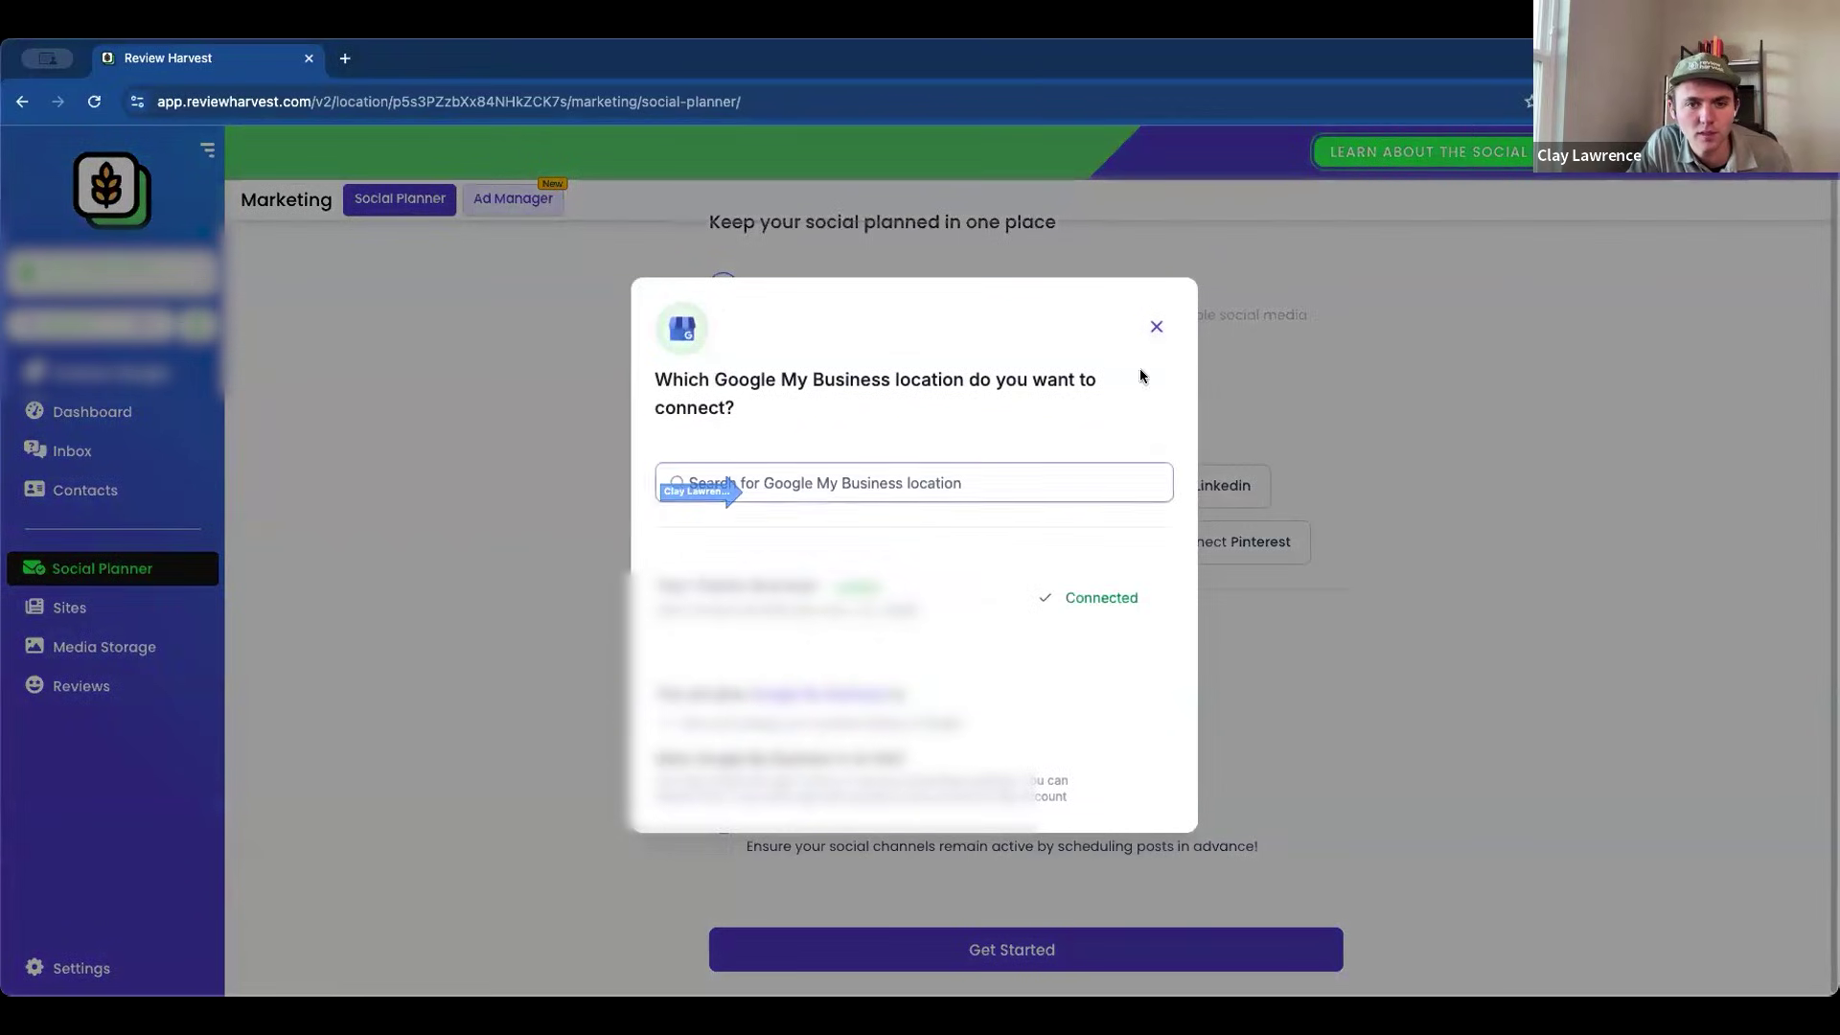
left_click(1156, 326)
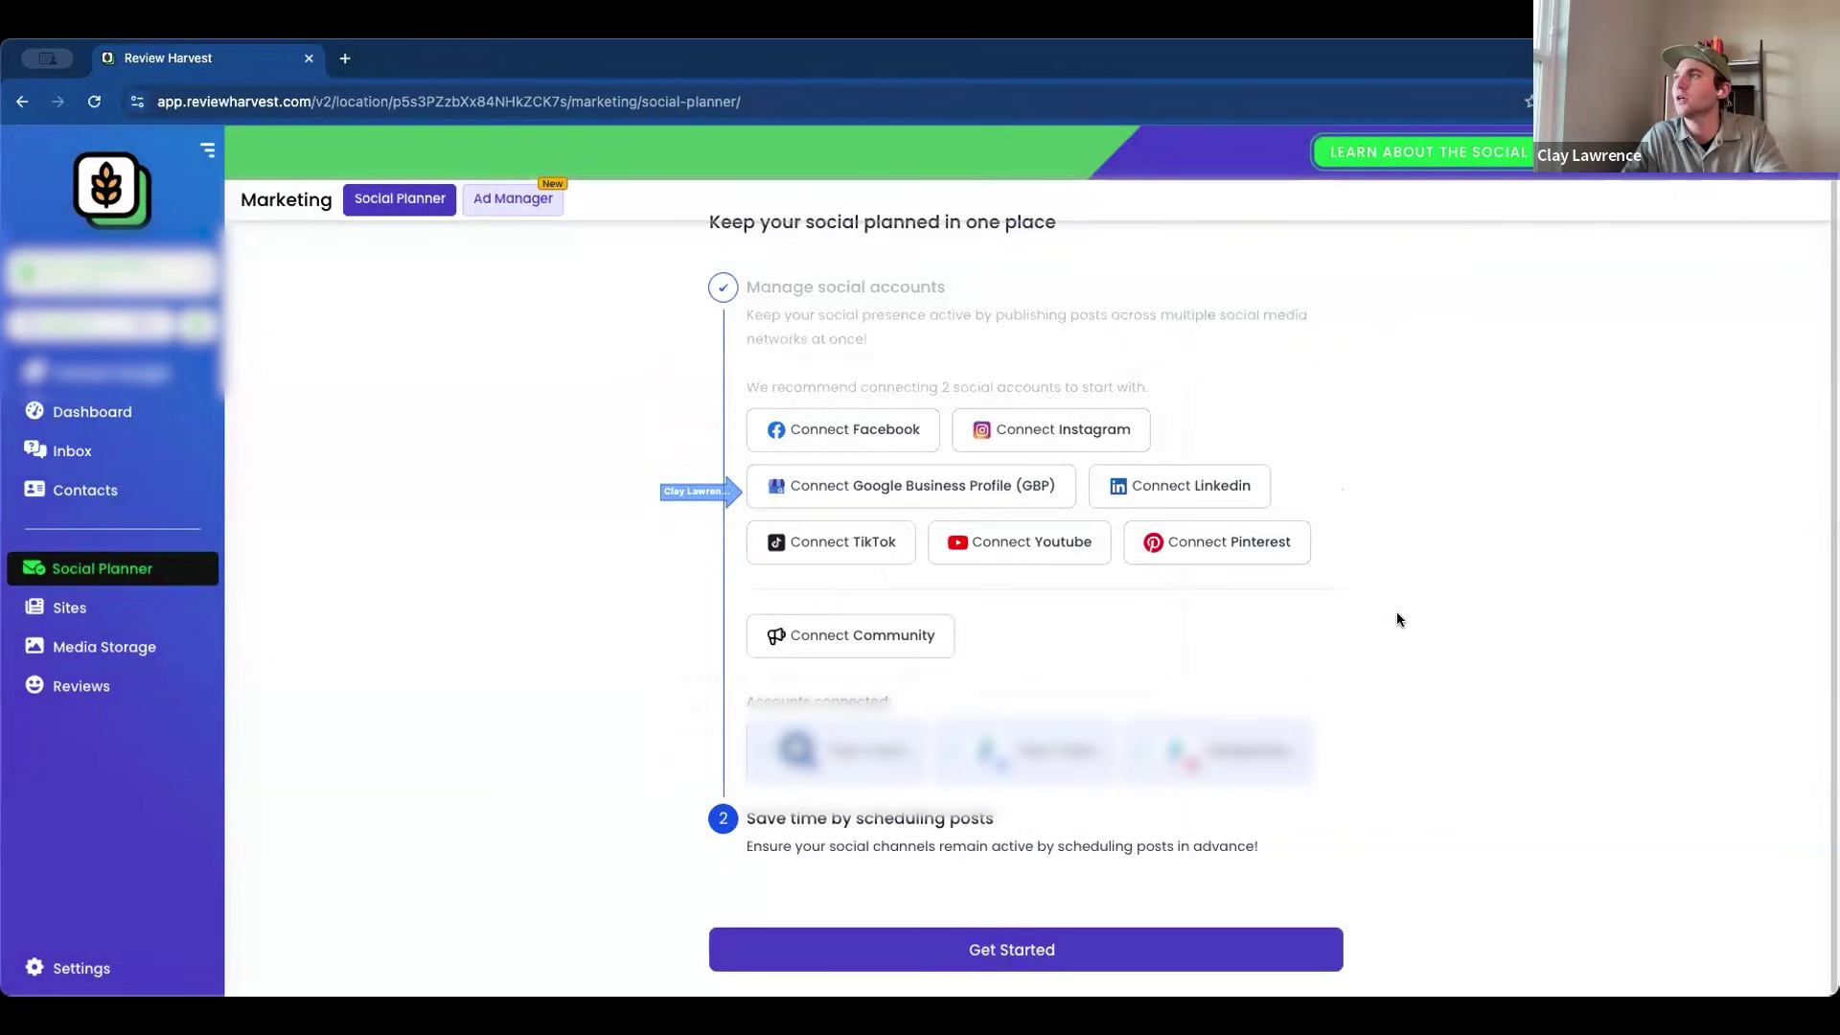
In a new Housecall Pro tab, find 'zapier' in the App Store and open its details
left_click(345, 58)
left_click(1734, 174)
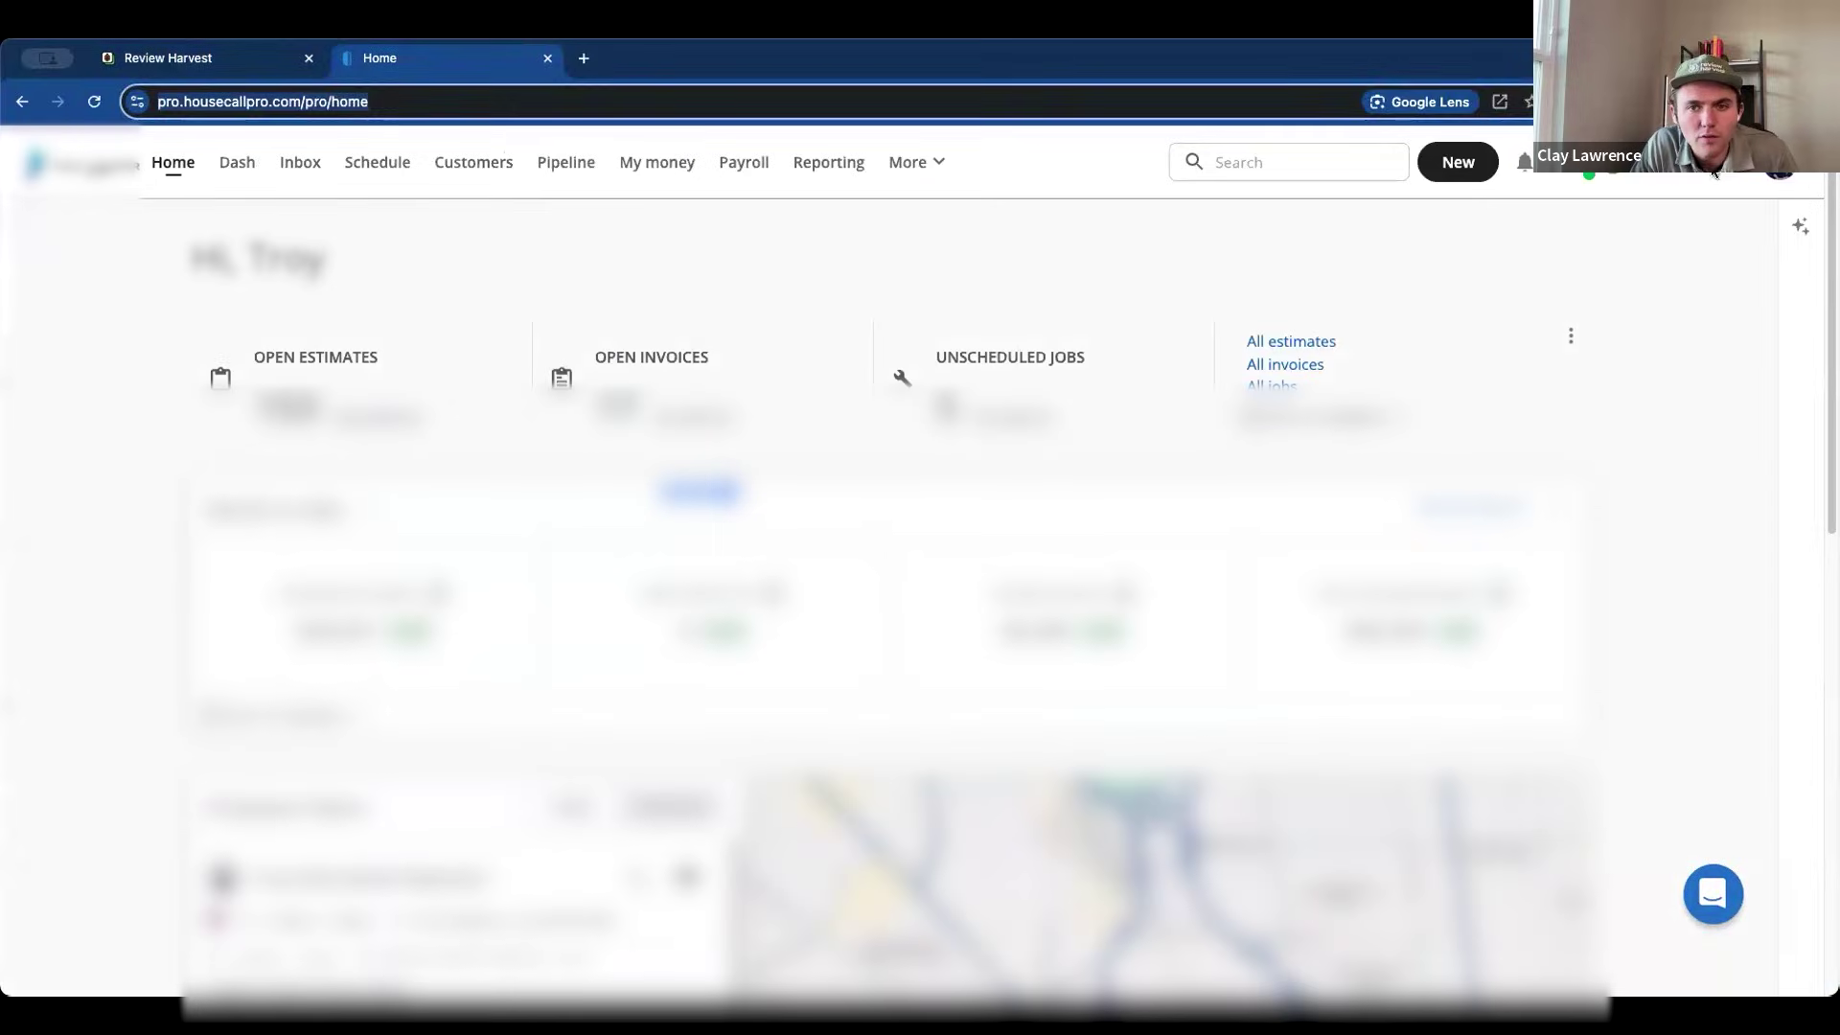
left_click(1715, 173)
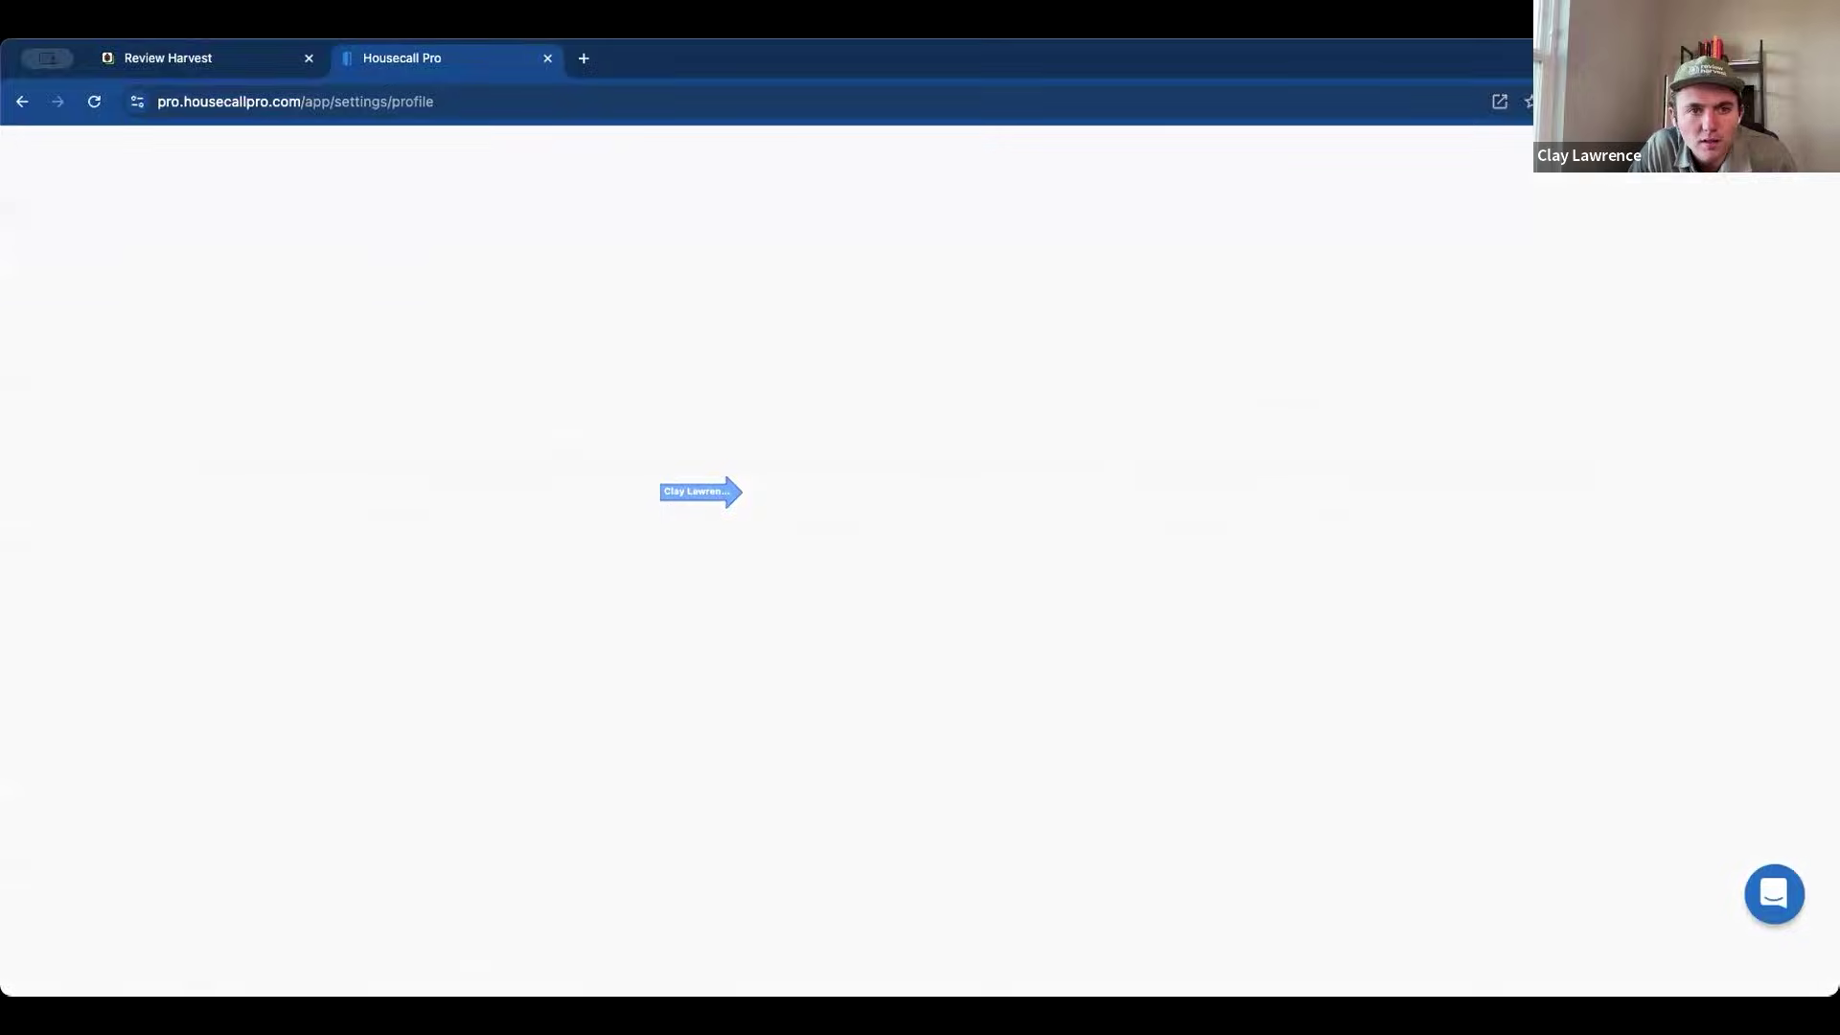
left_click(1663, 227)
scroll(754, 554, "down", 4)
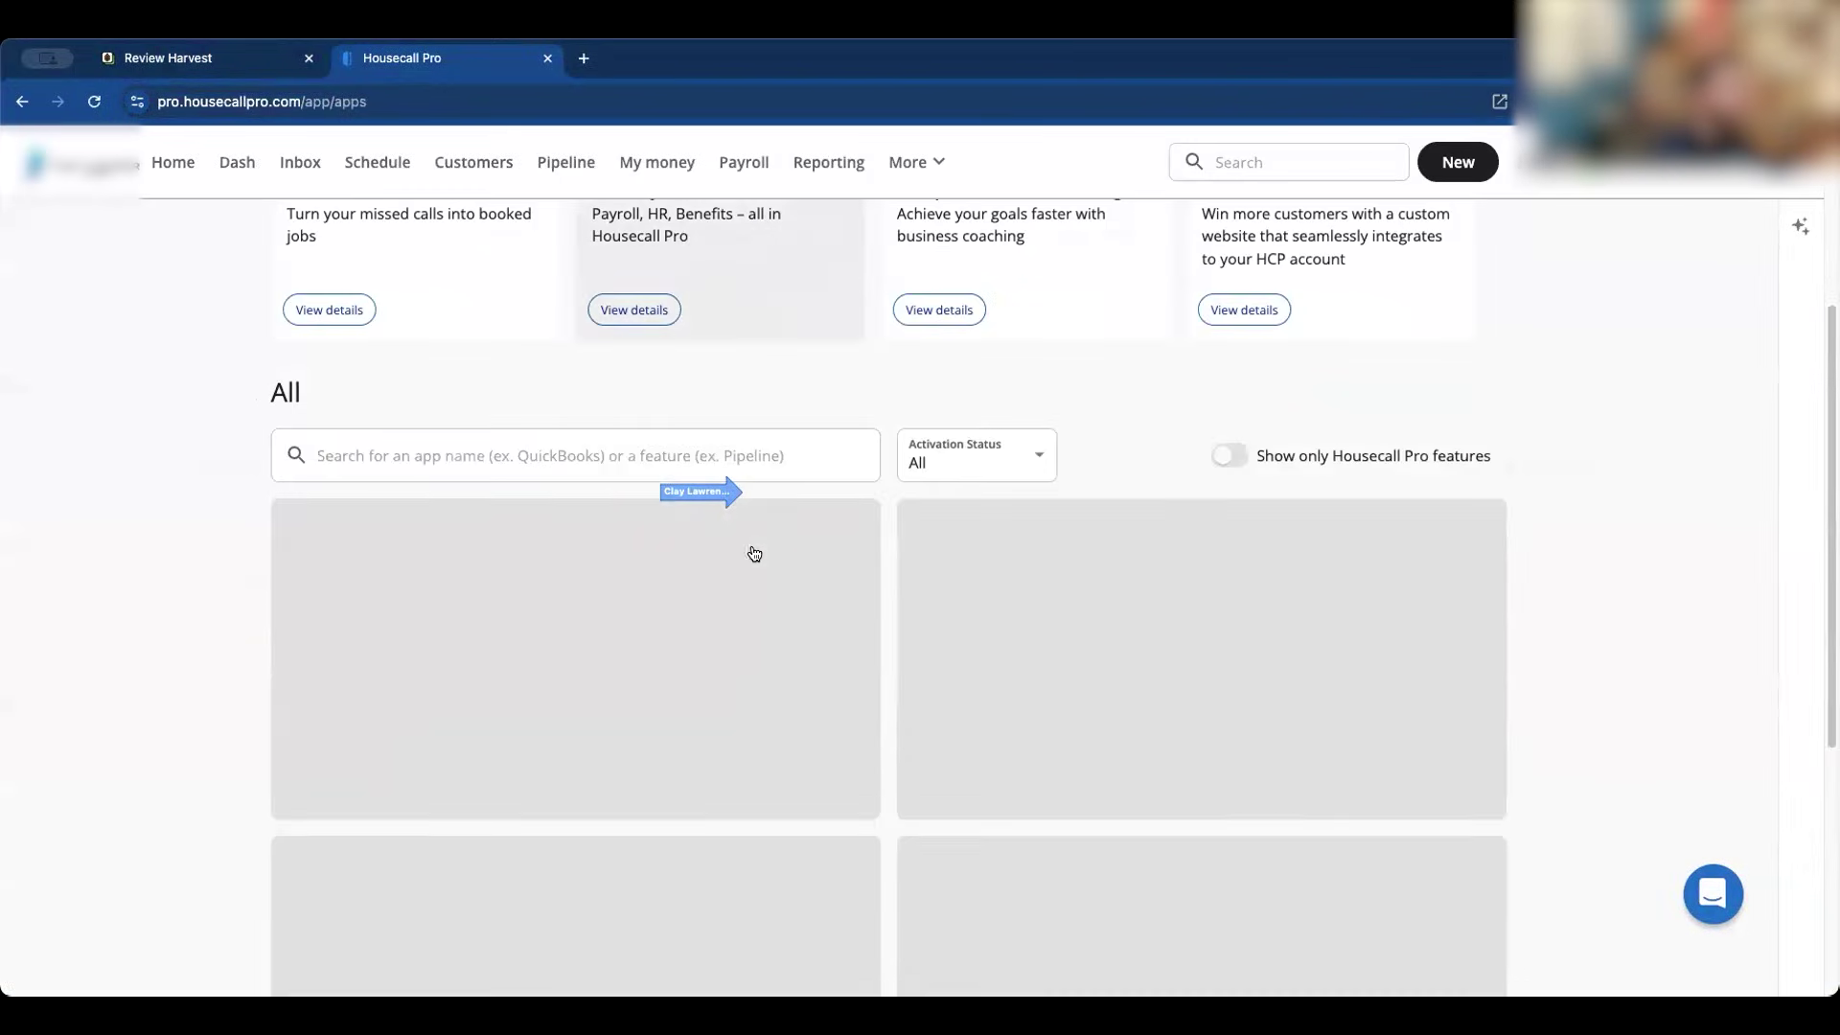
scroll(799, 548, "down", 2)
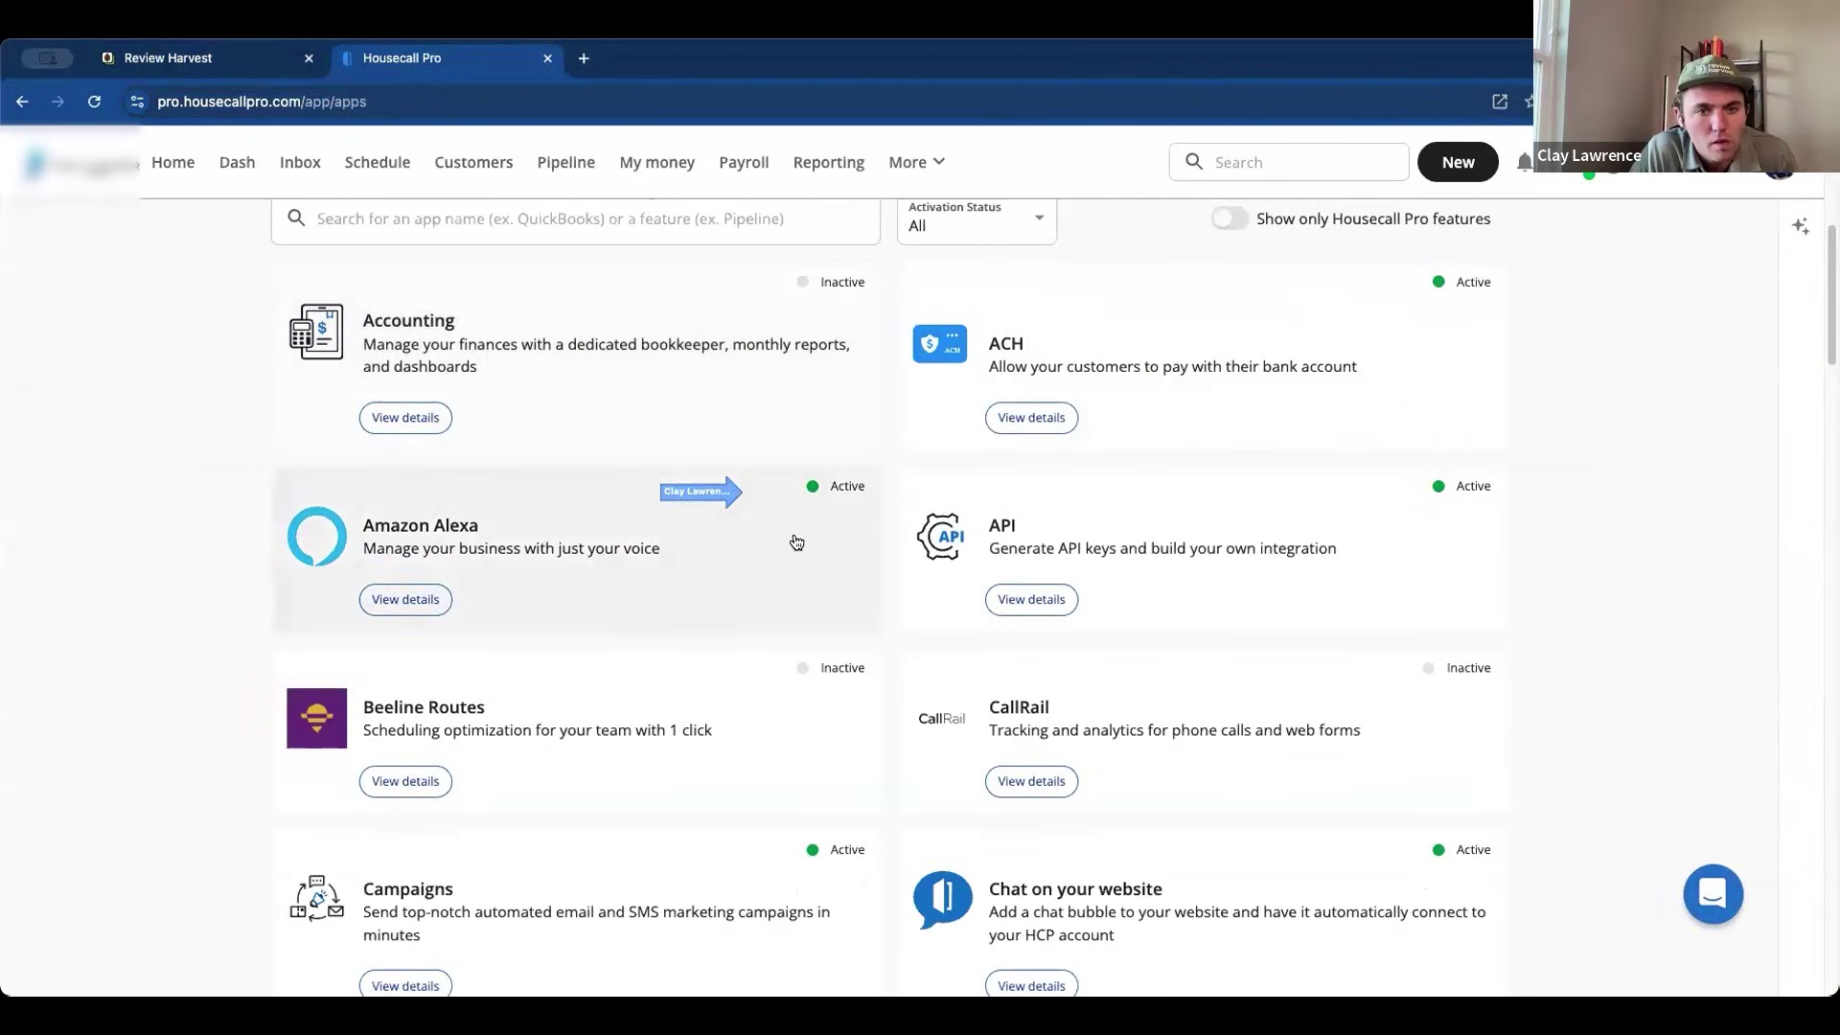
left_click(595, 222)
type("zapier")
left_click(664, 333)
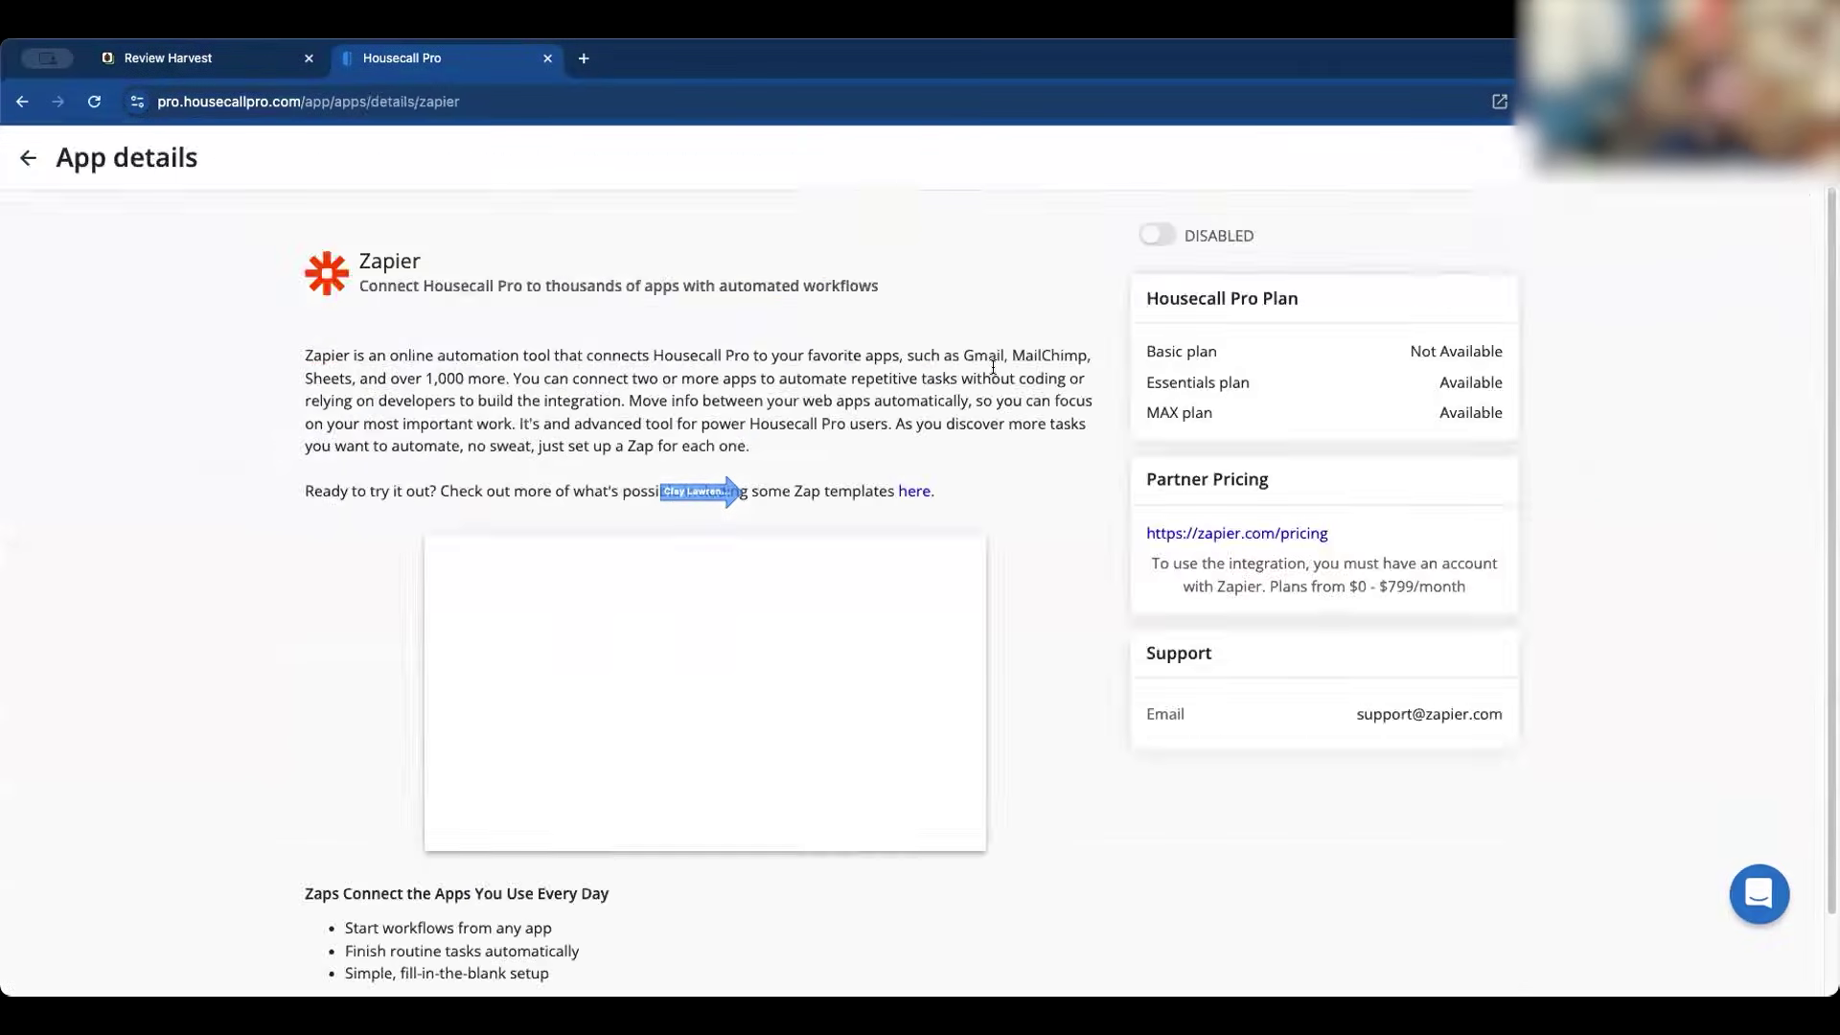
Set the Zapier integration to Active, save, reload, and copy its API key
left_click(1157, 235)
left_click(1294, 602)
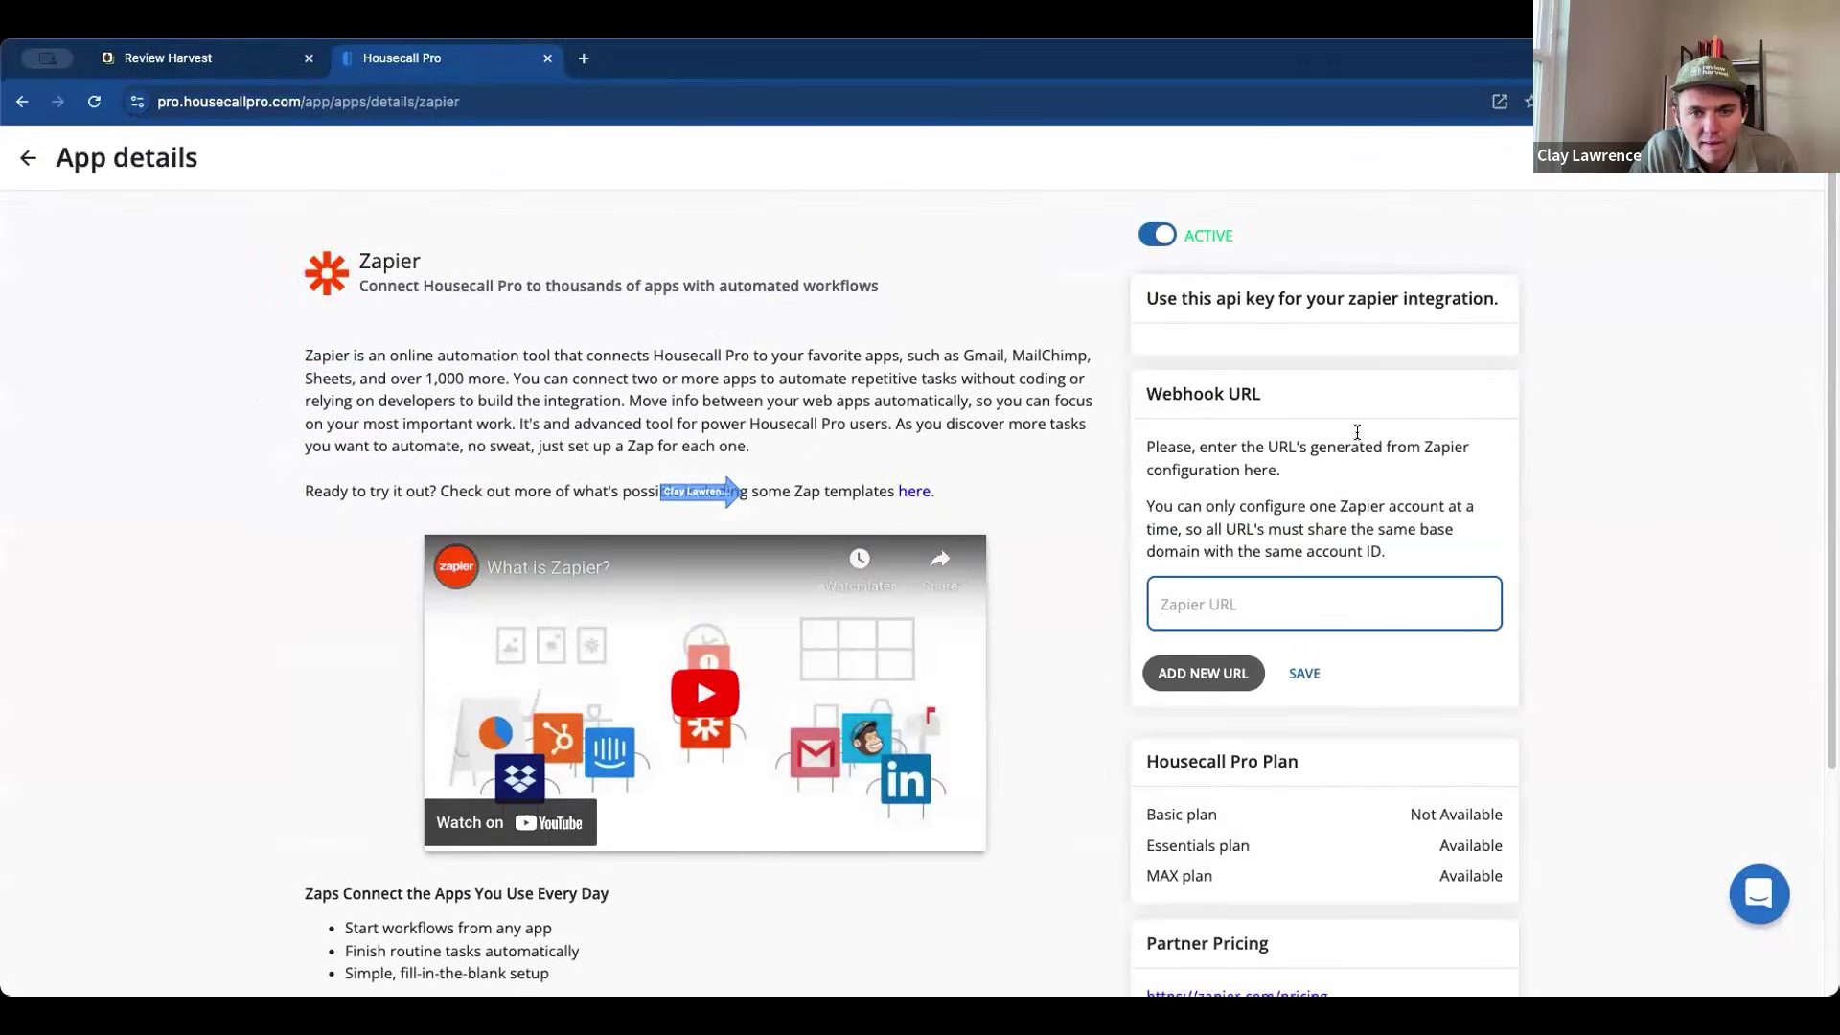
left_click(1323, 324)
left_click(1304, 672)
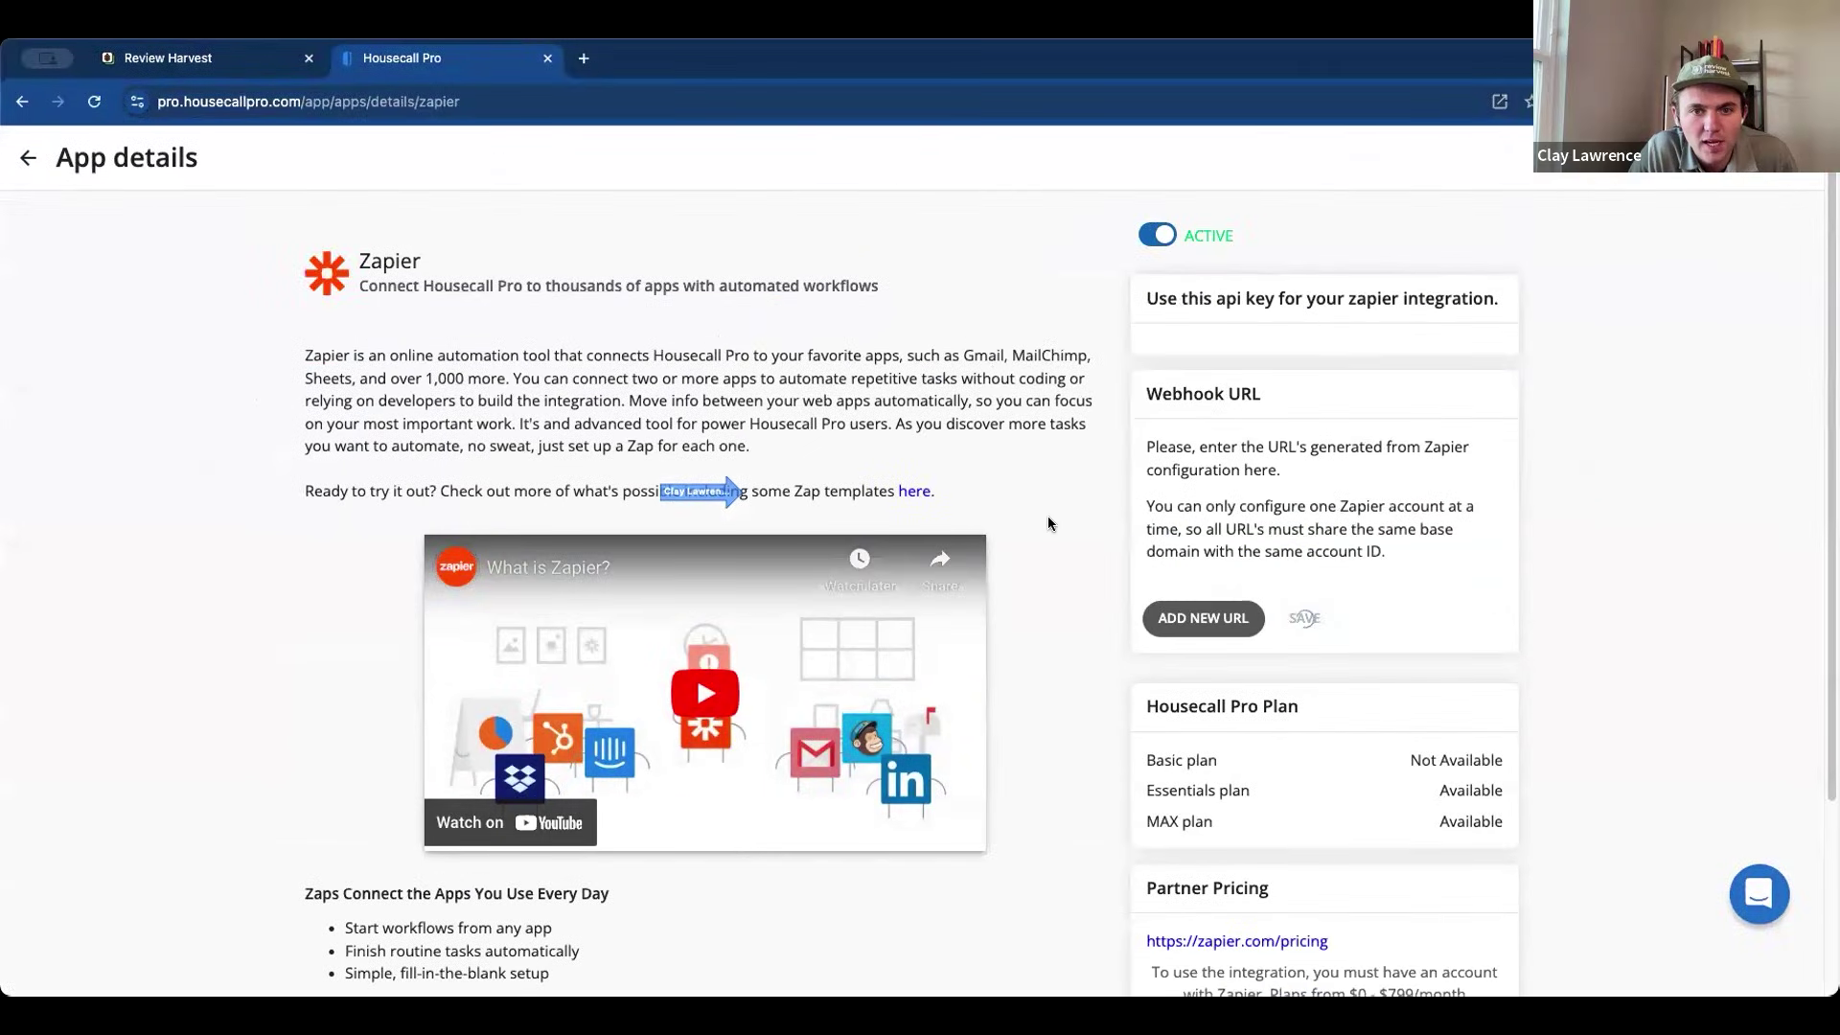
left_click(307, 101)
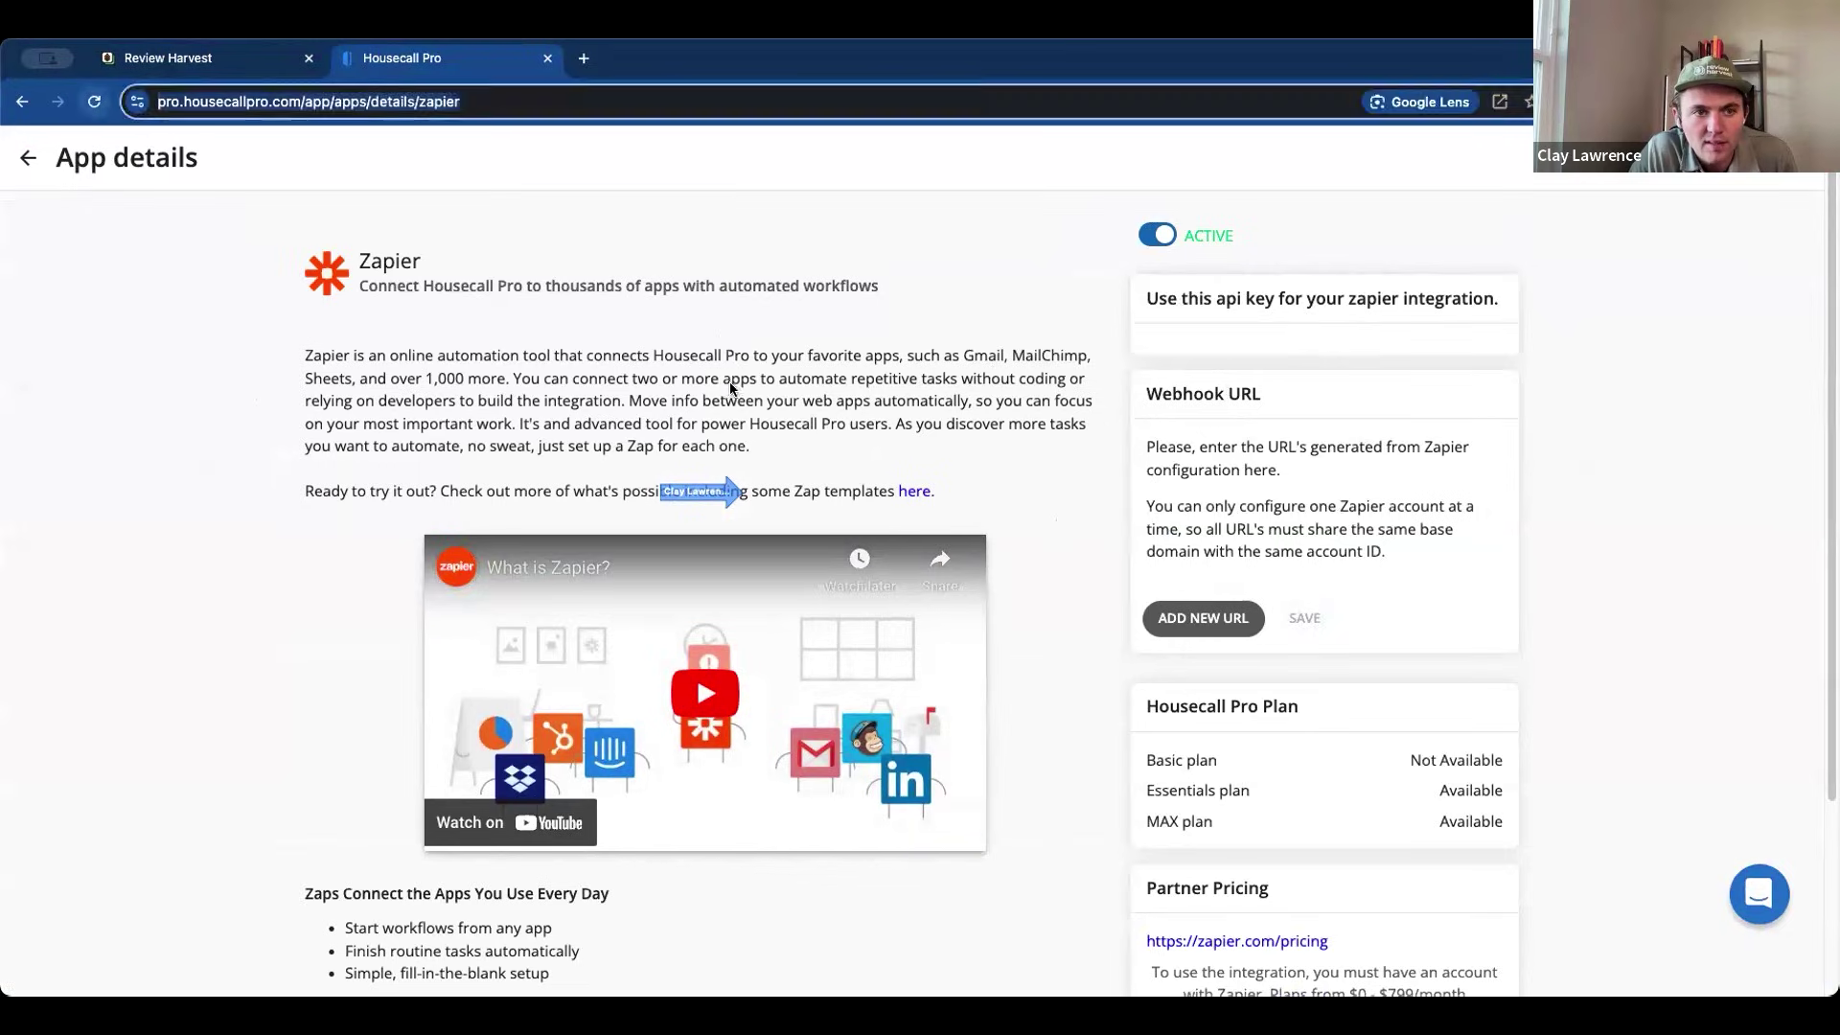
key("Return")
right_click(1237, 343)
left_click(440, 121)
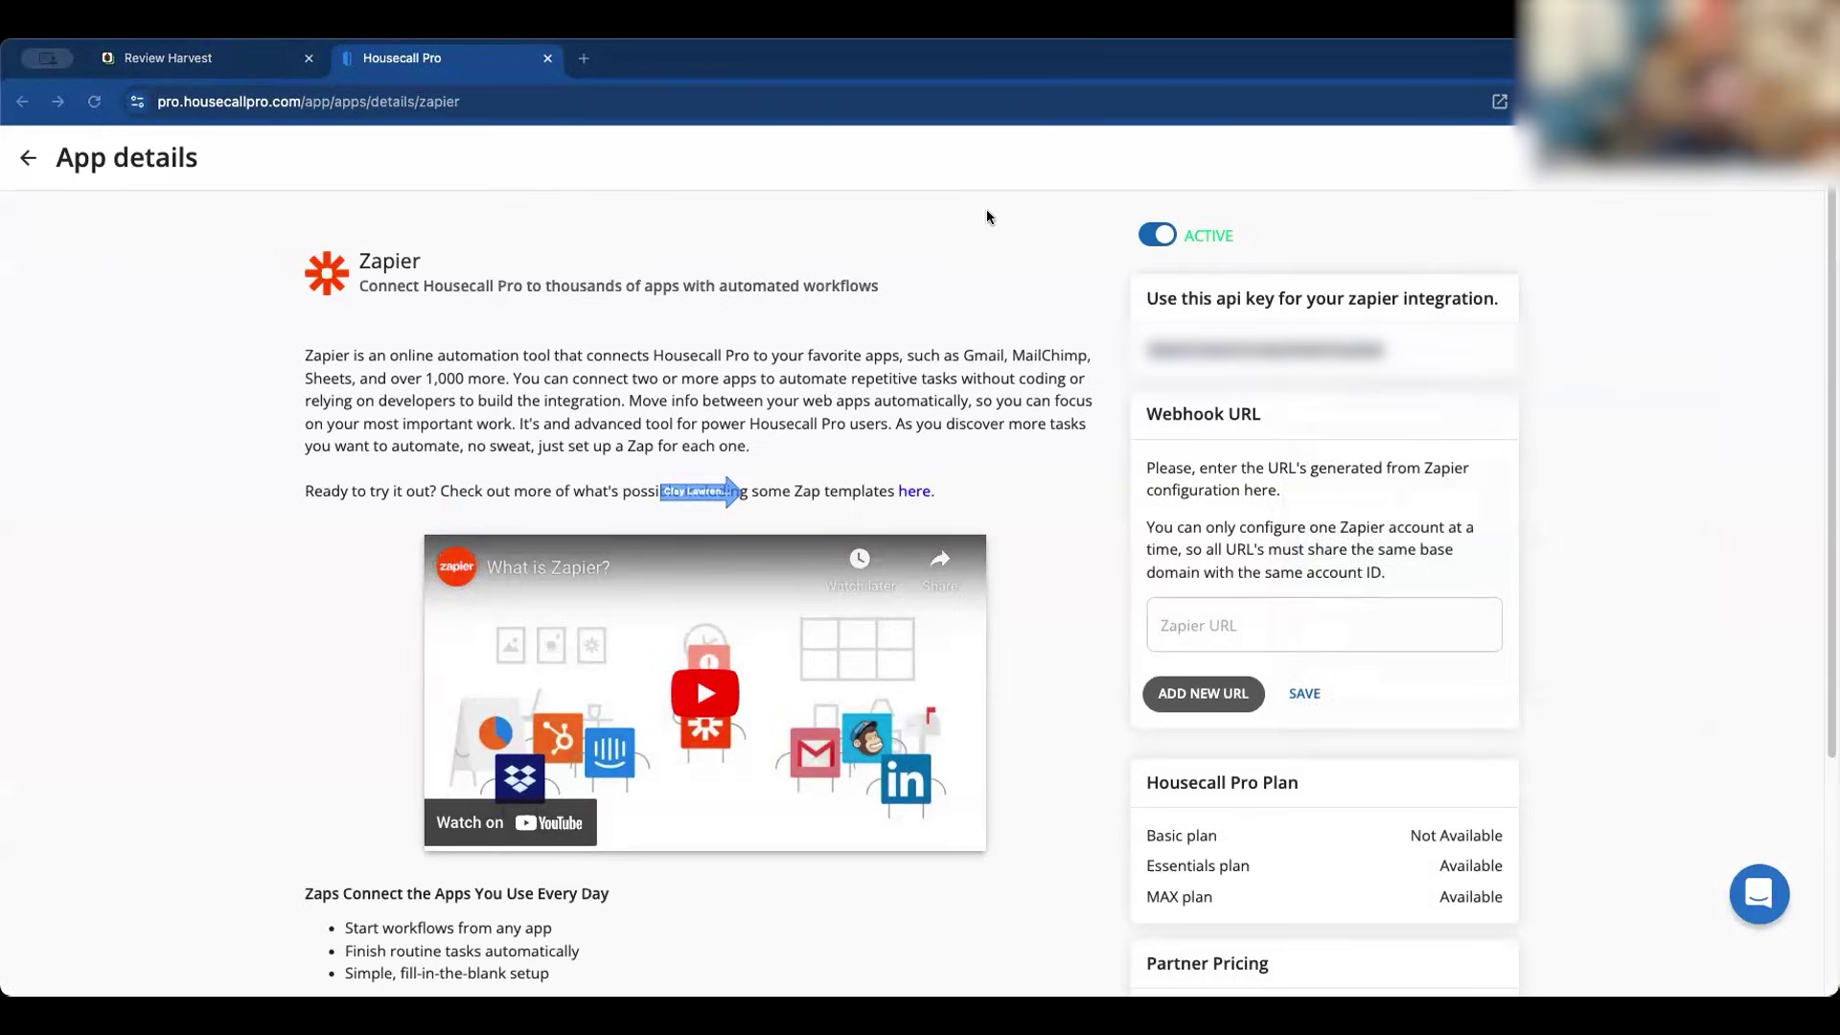
left_click(777, 185)
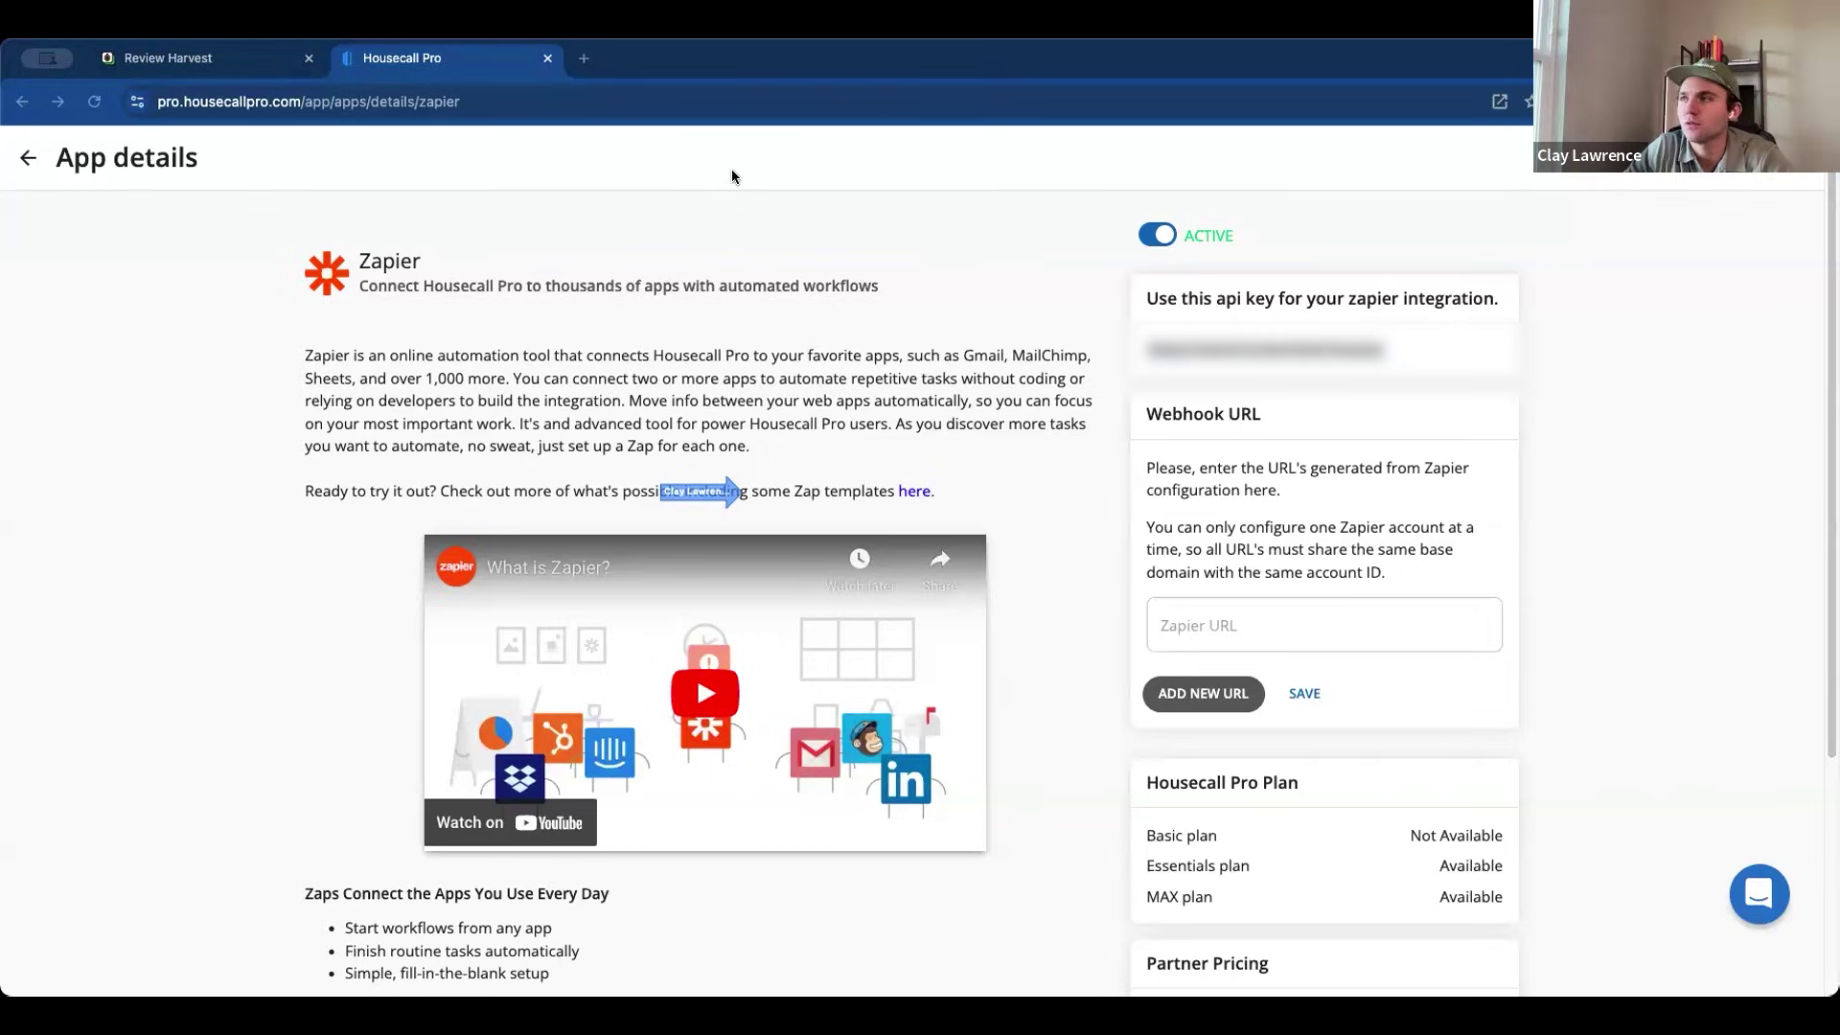
Switch back to the Review Harvest Social Planner tab with Ctrl+Shift+Tab
key("ctrl+shift+Tab")
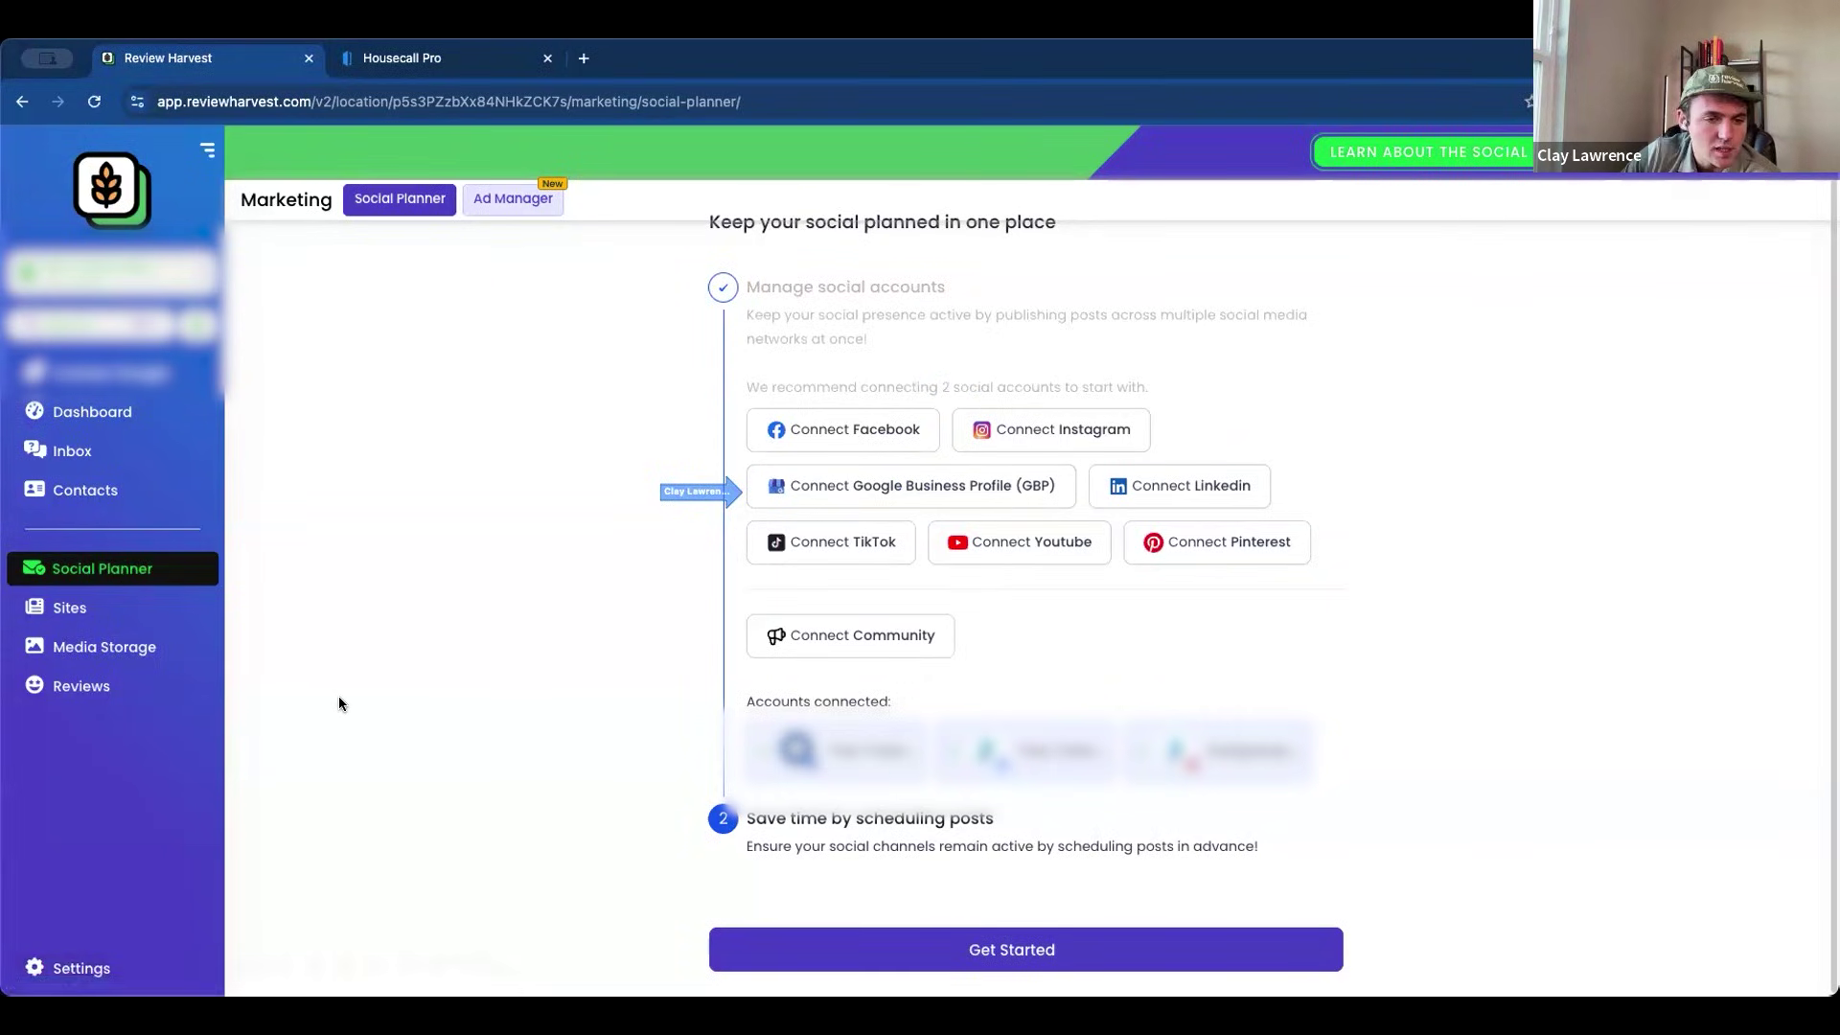
Add $10 to the account wallet so the balance reads $20, then return to Social Planner
left_click(143, 969)
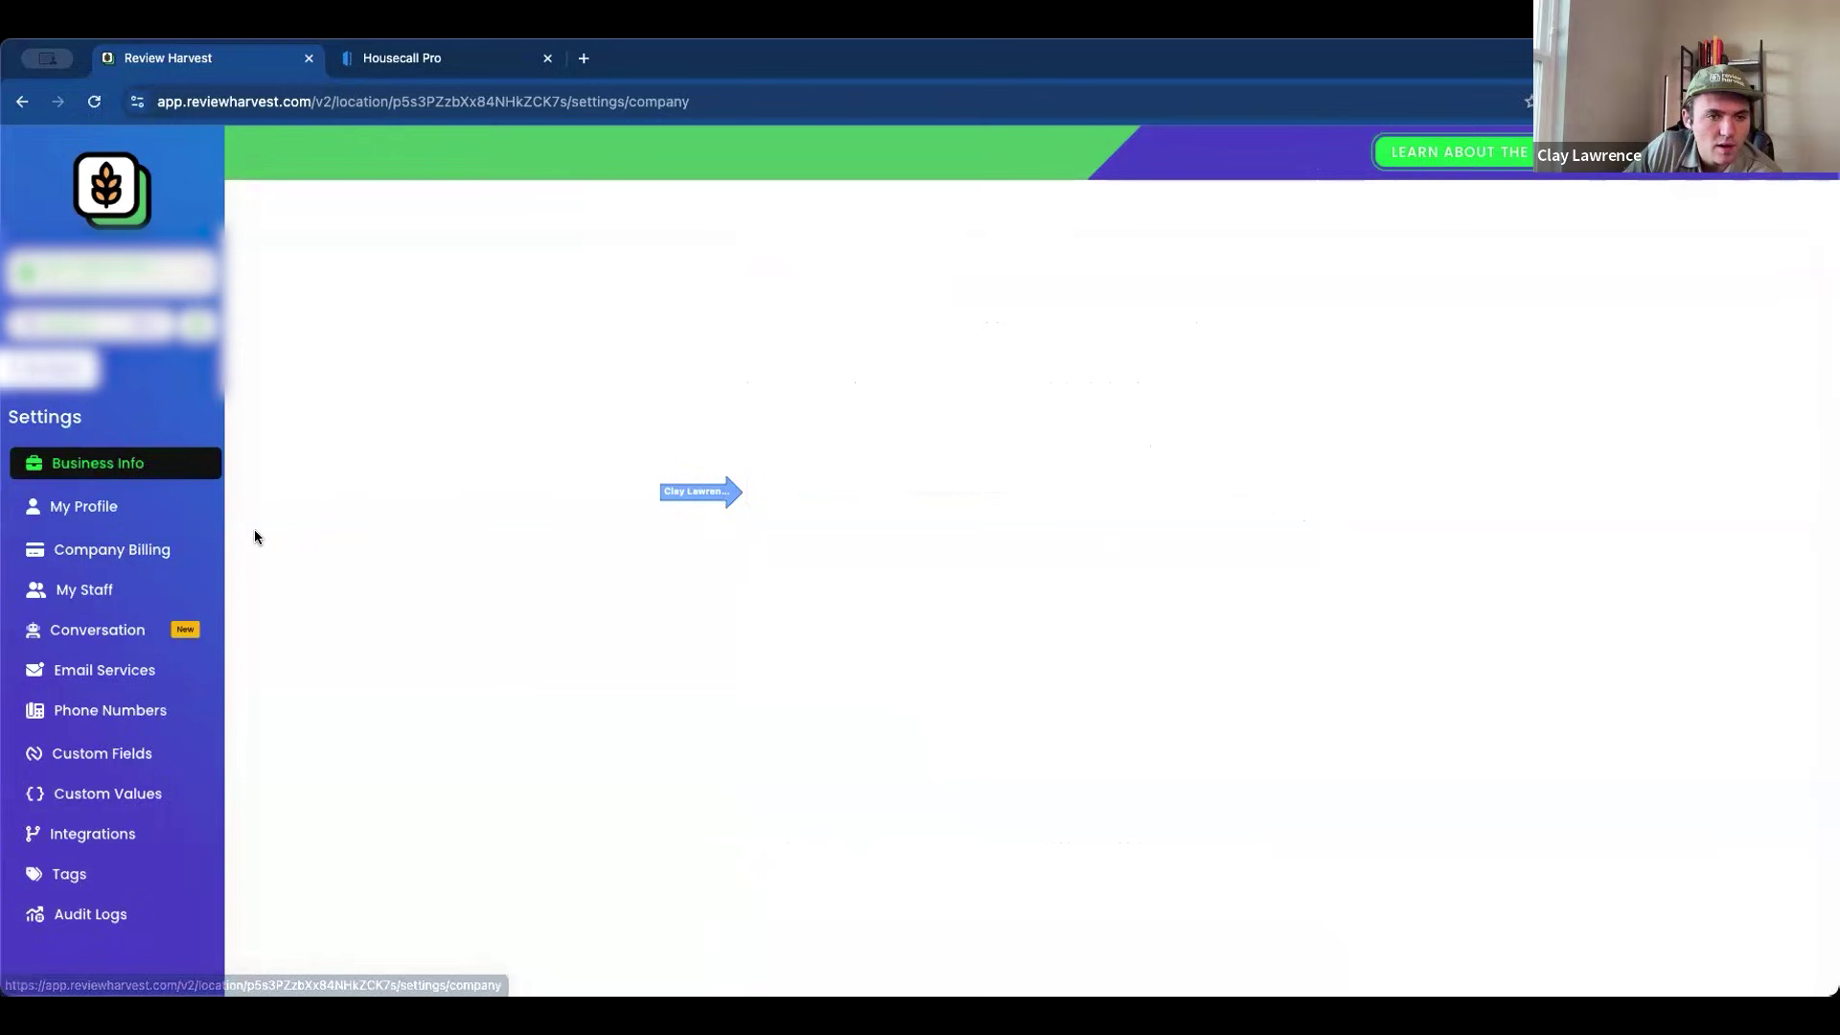
left_click(151, 549)
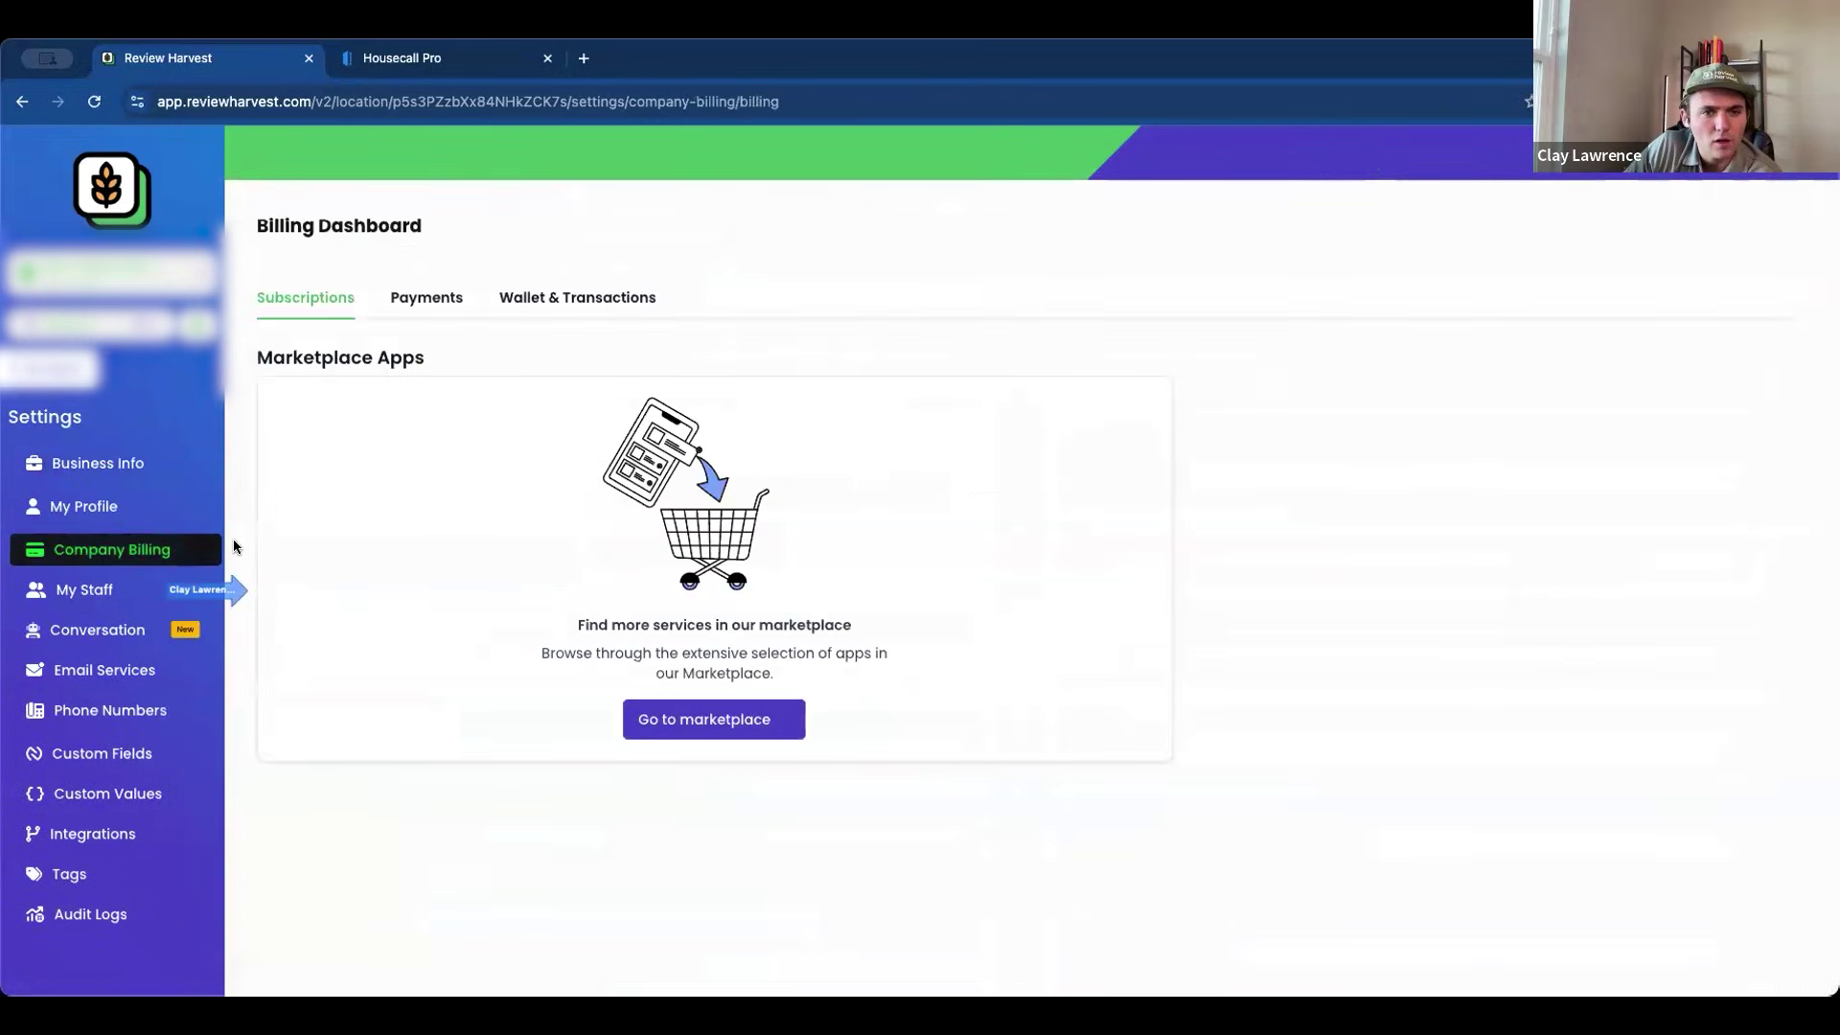
left_click(522, 297)
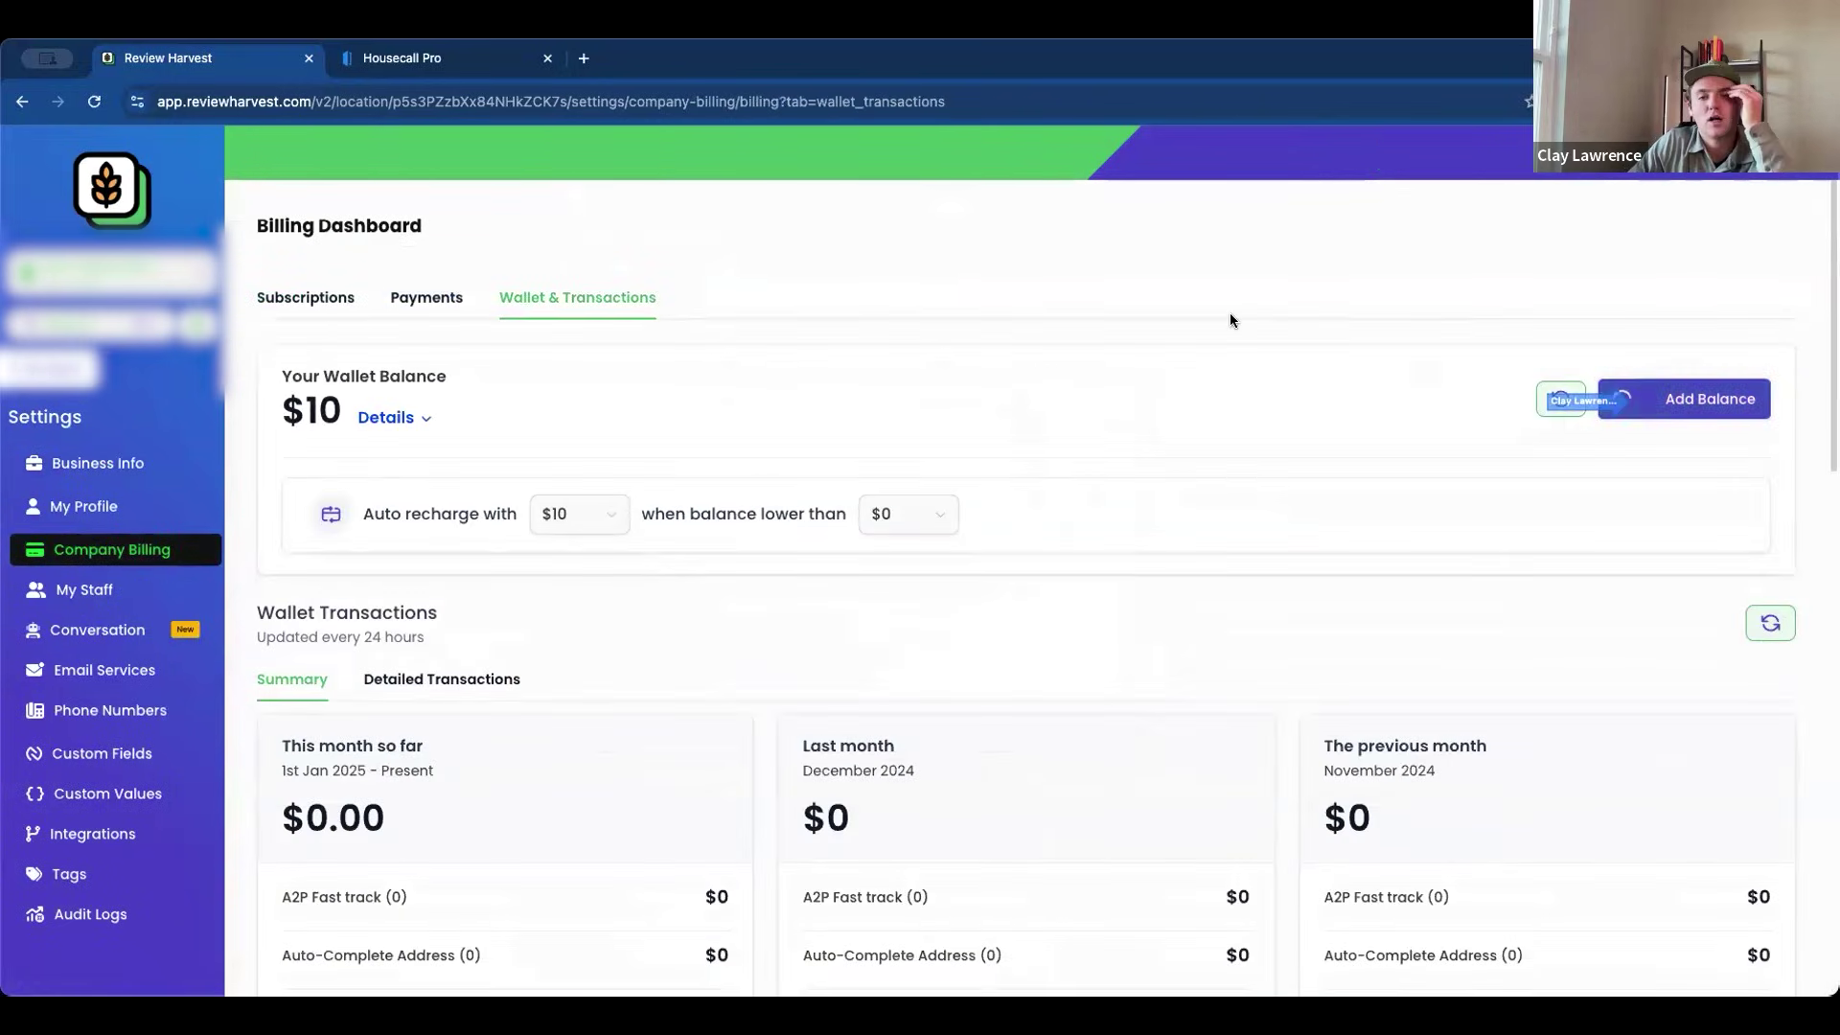
type("10")
key("Return")
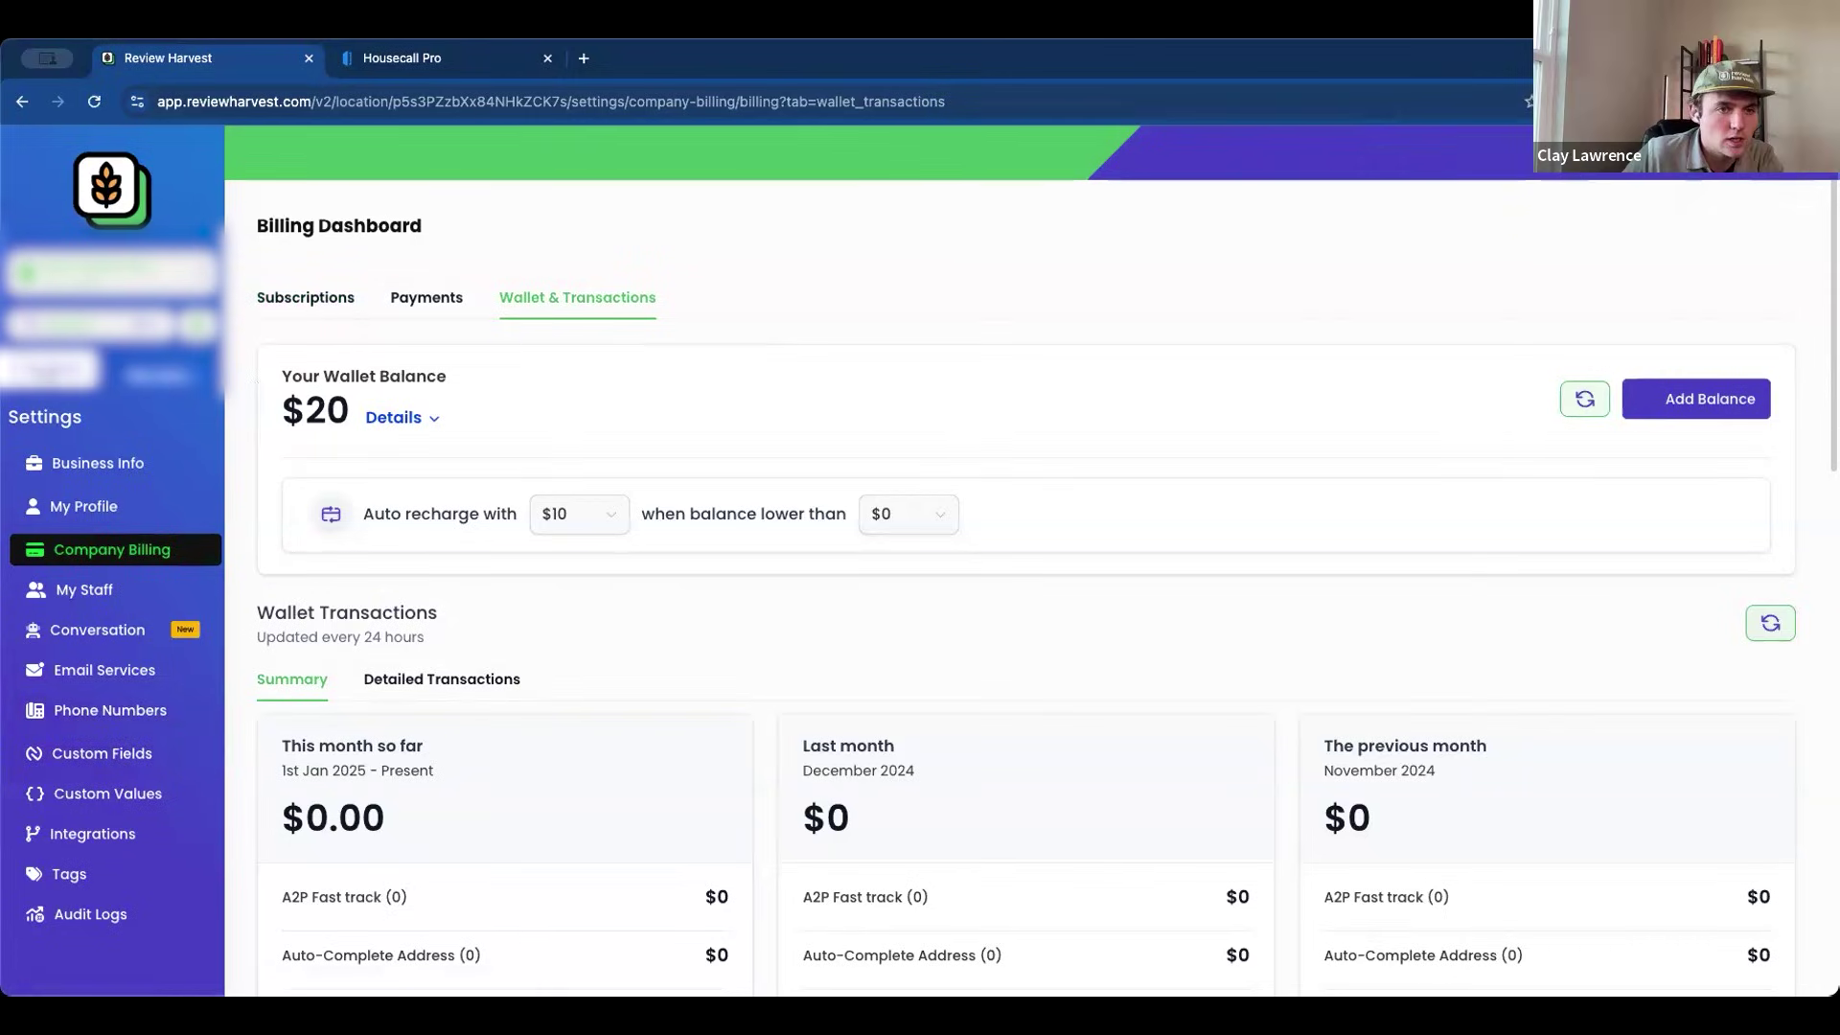
left_click(48, 369)
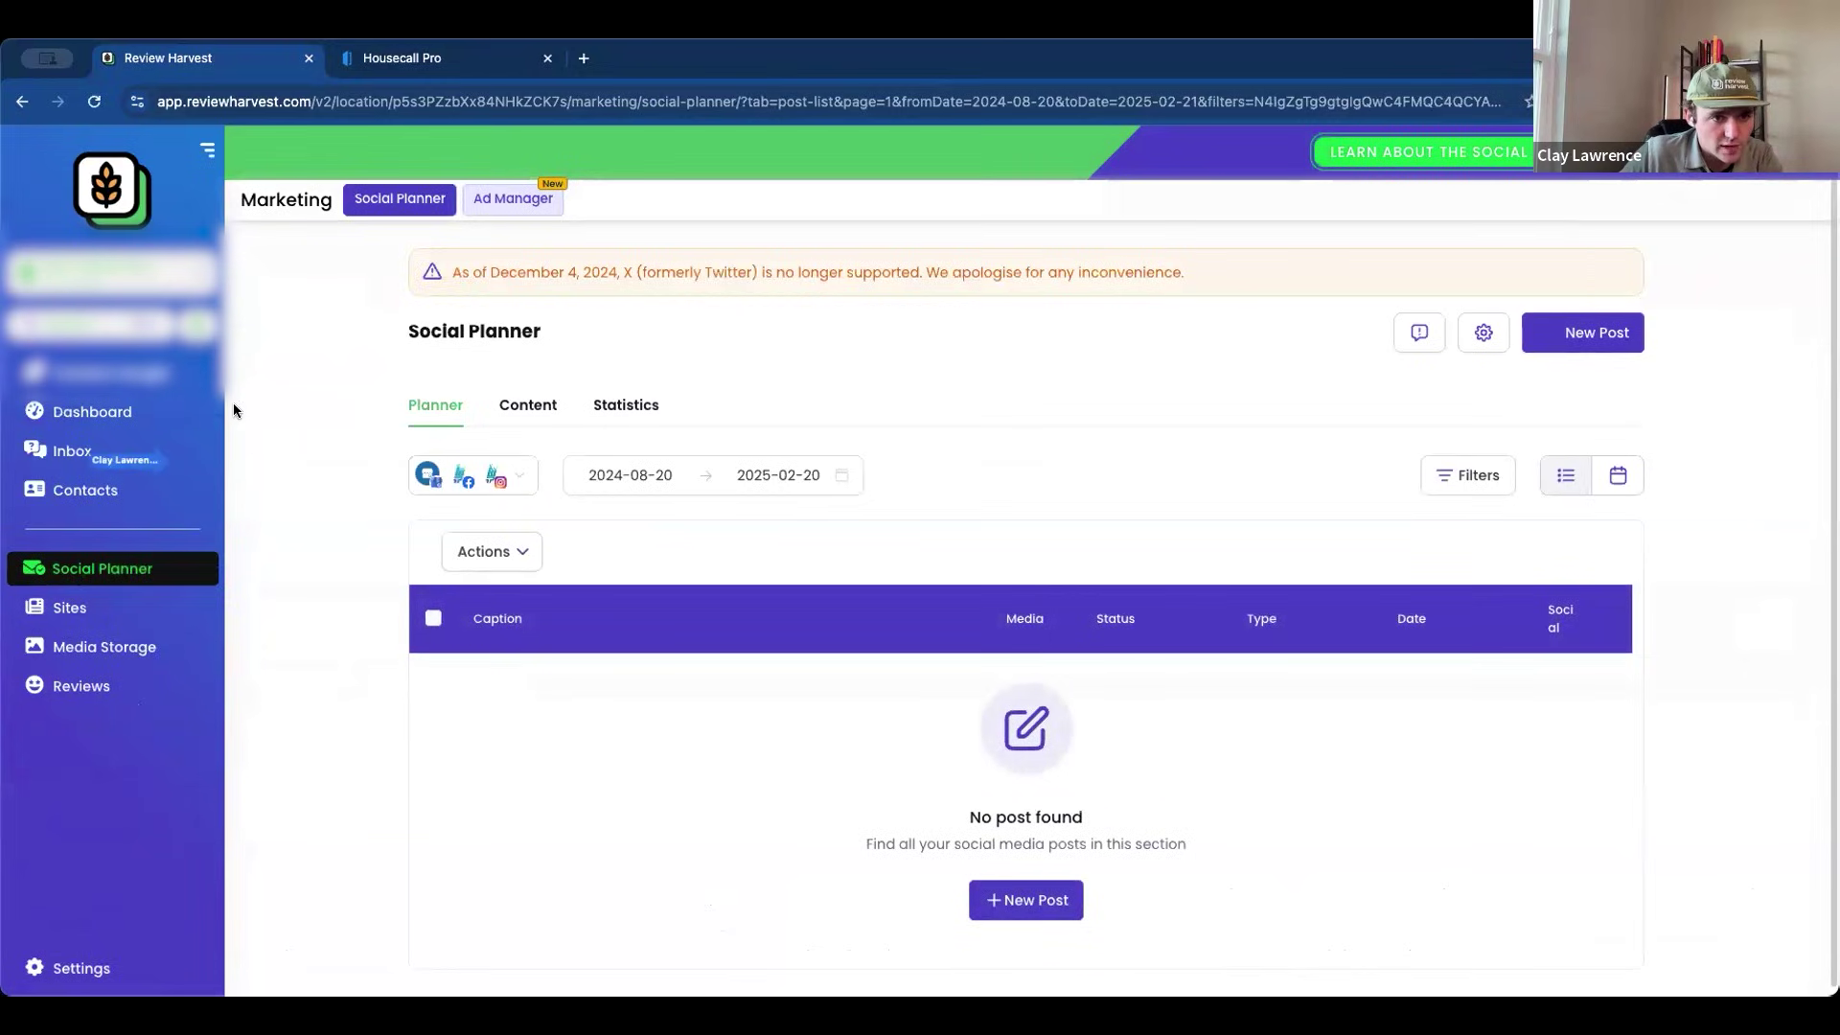
Check the dashboard's review stat cards, including the pending reviewers count, then go to the reviews overview
left_click(192, 412)
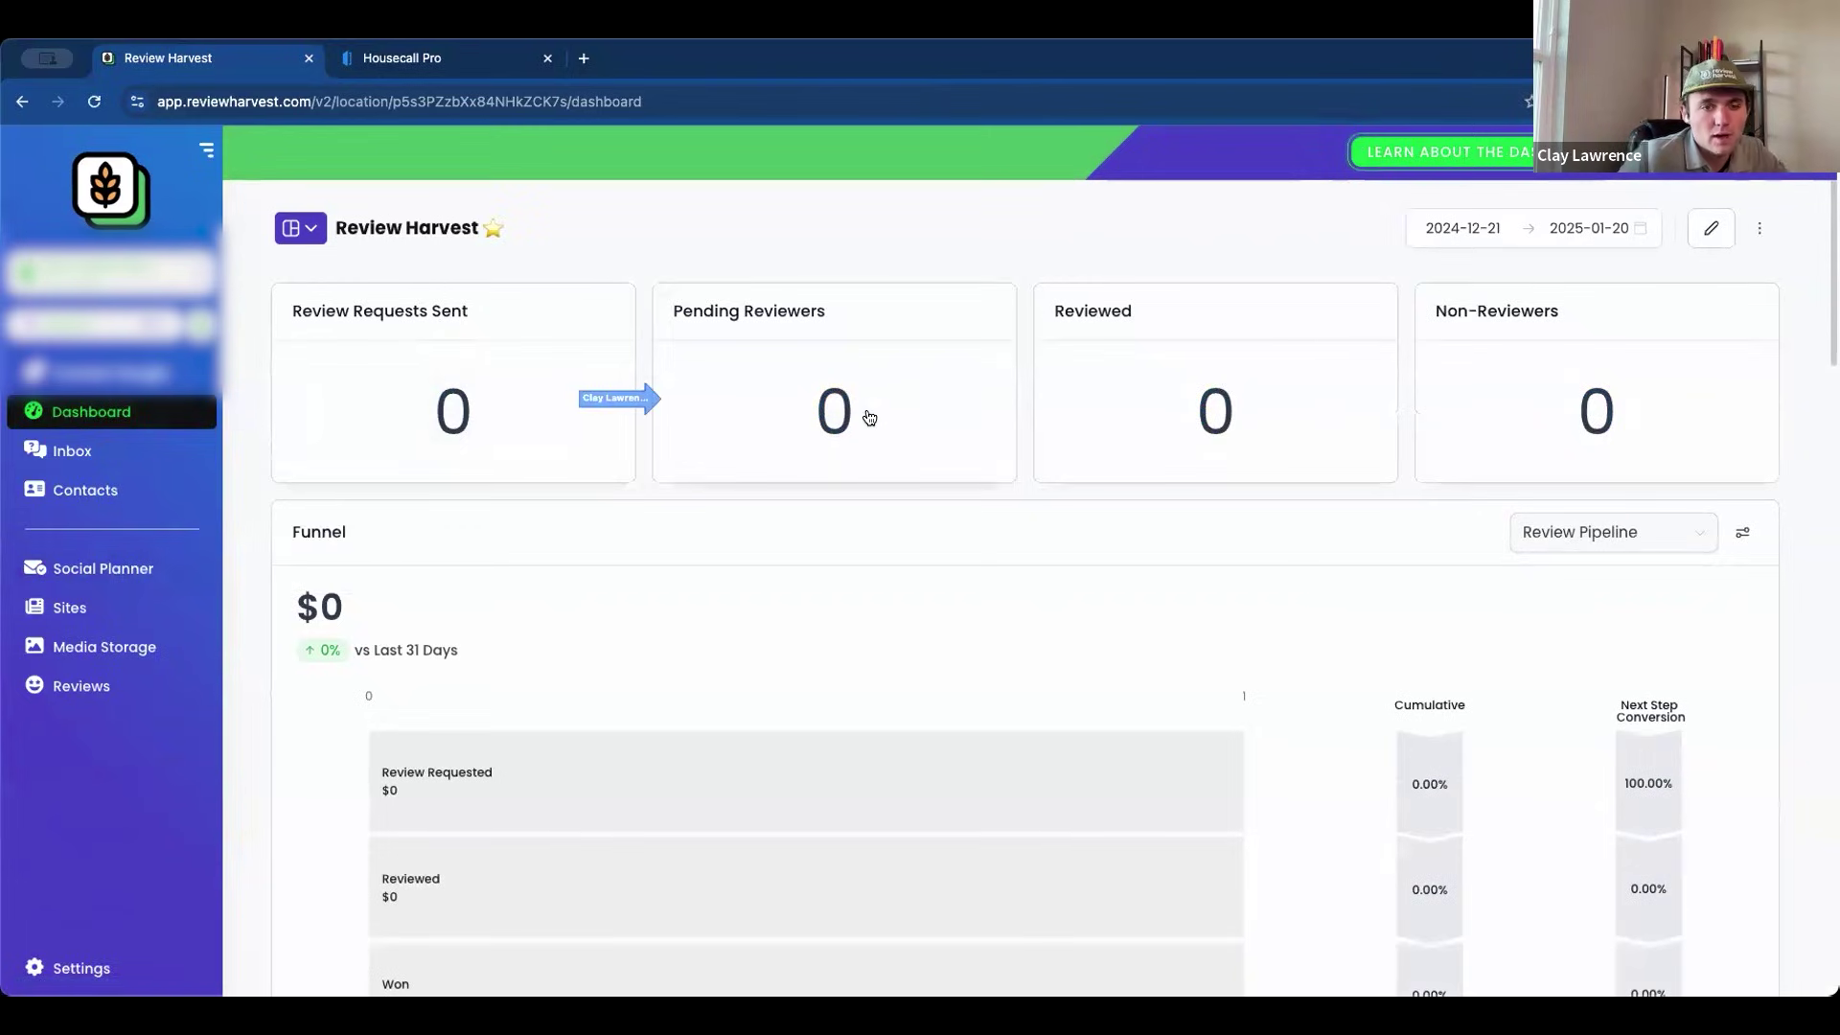
mouse_move(871, 419)
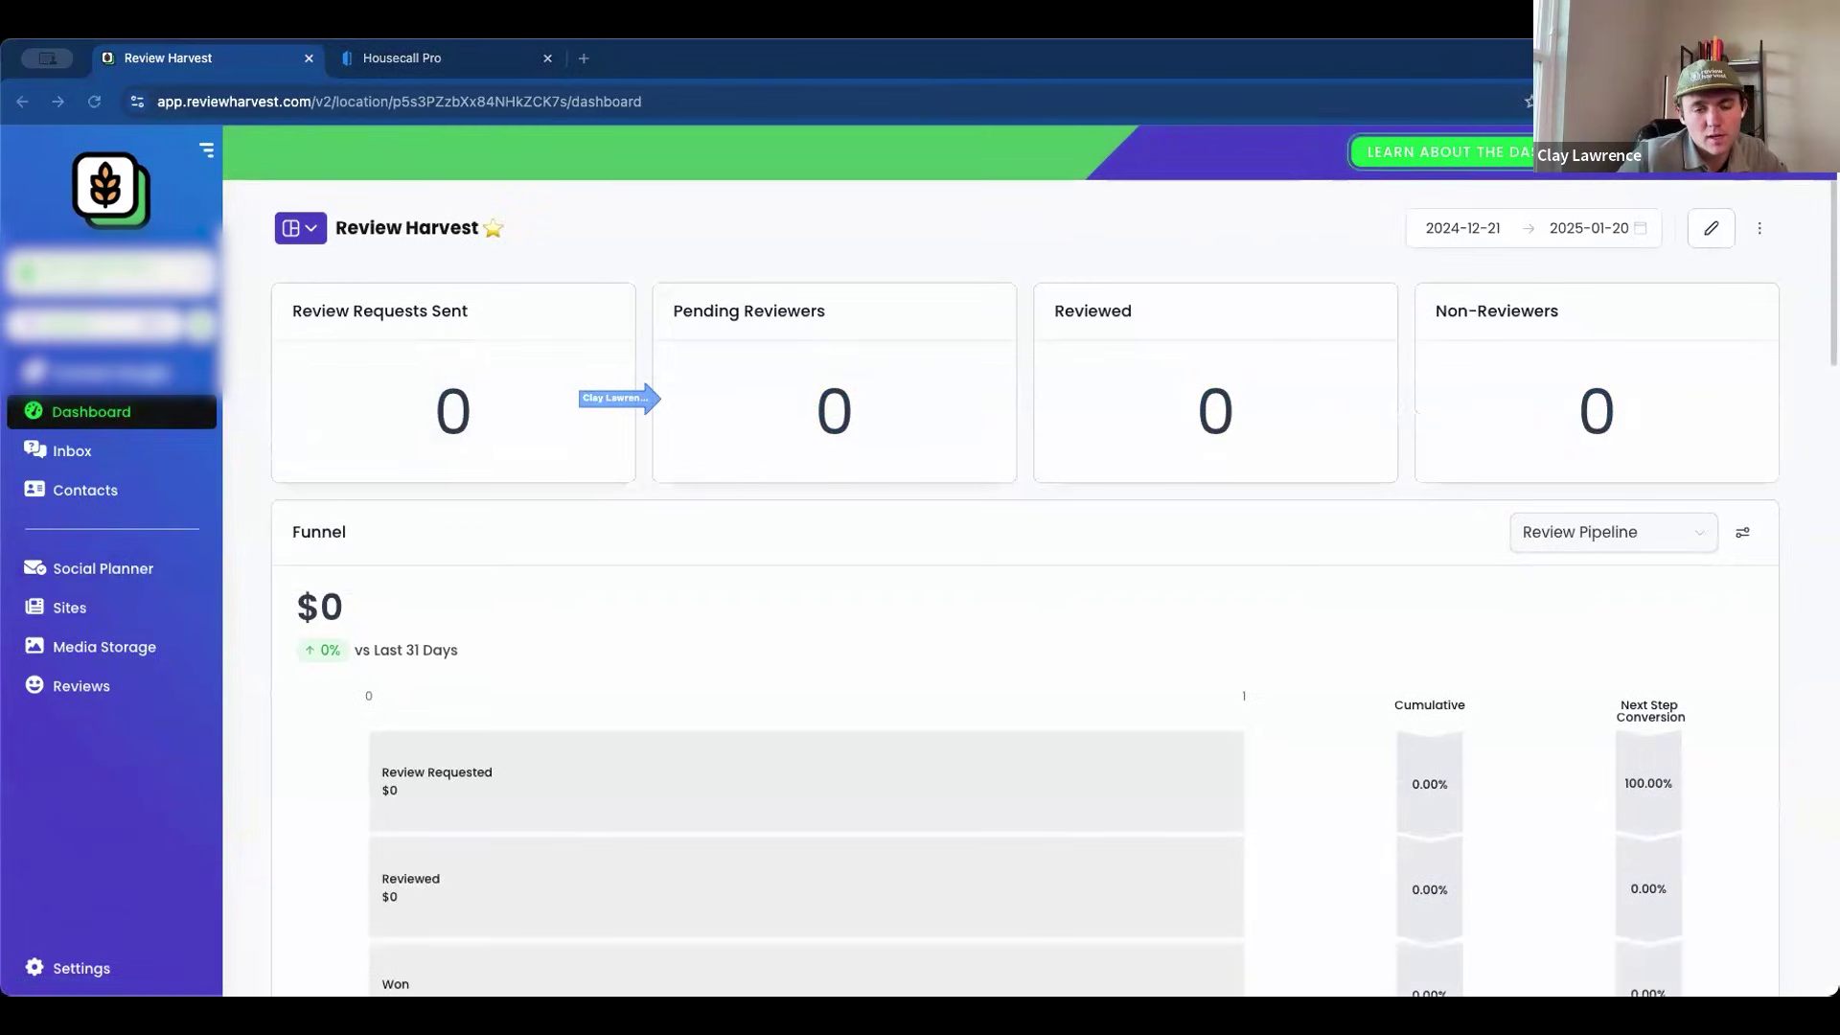
left_click(844, 414)
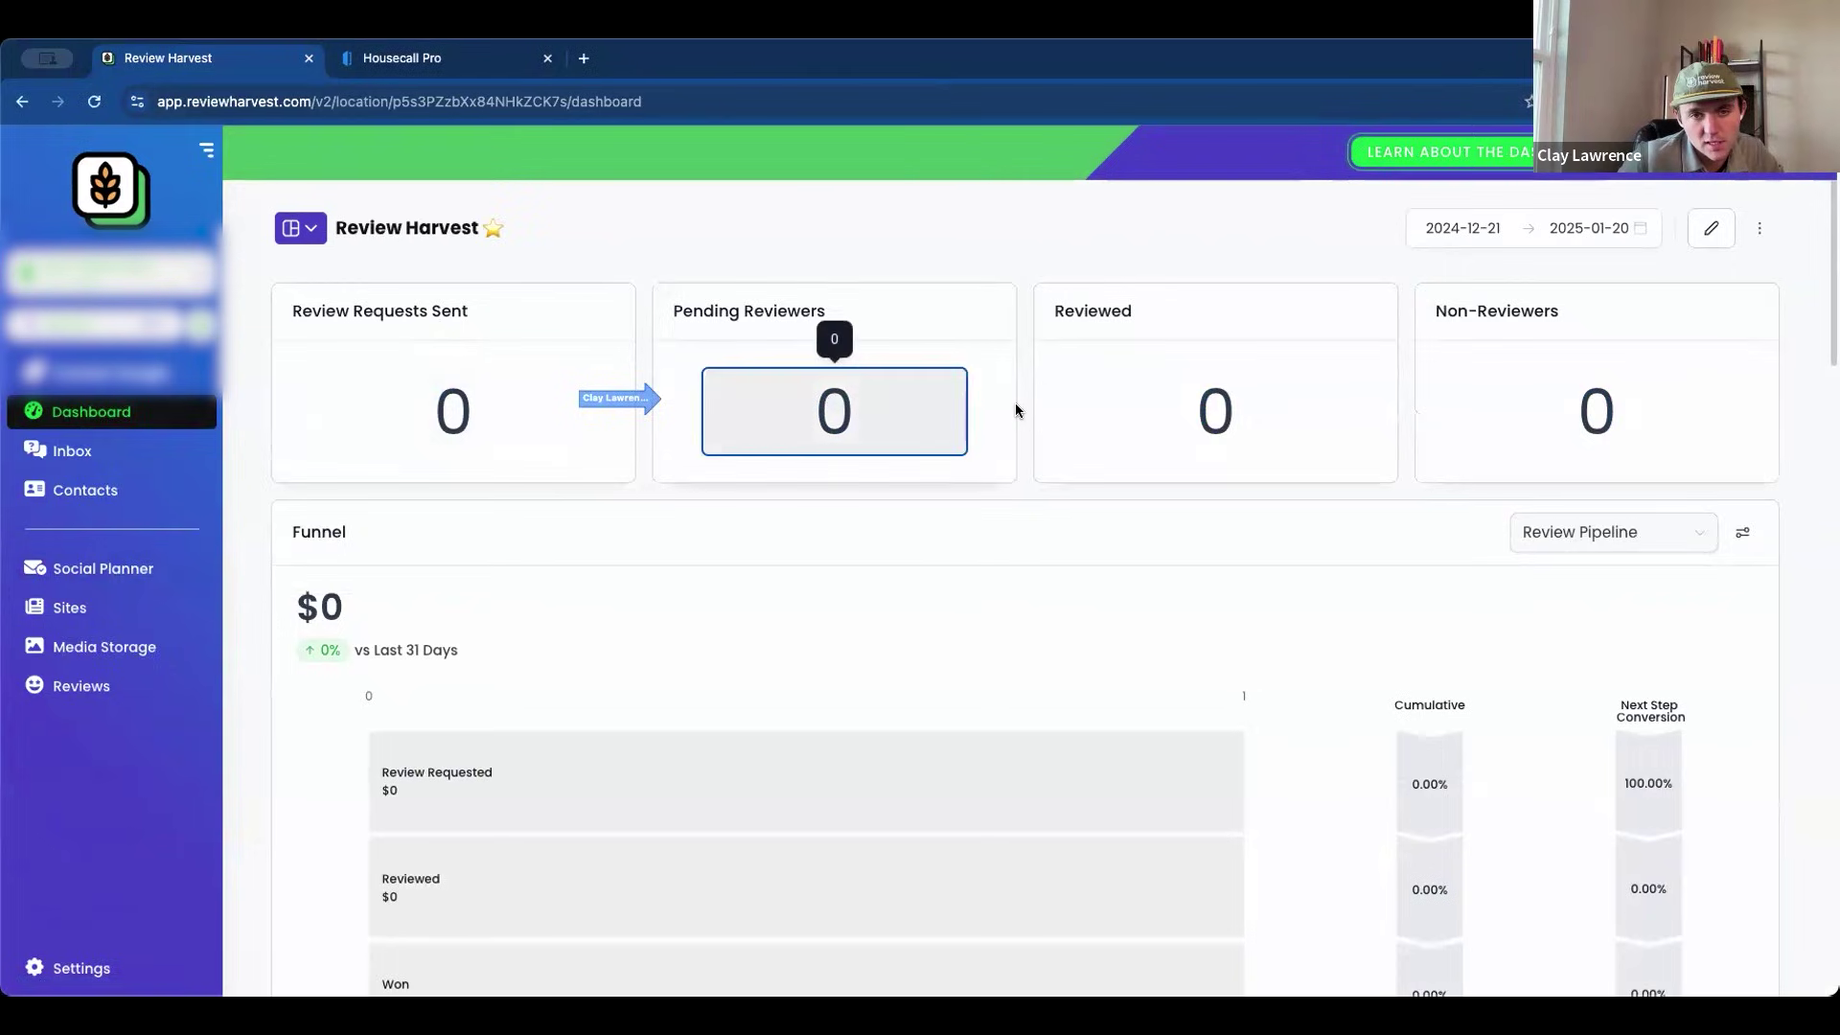
left_click(922, 241)
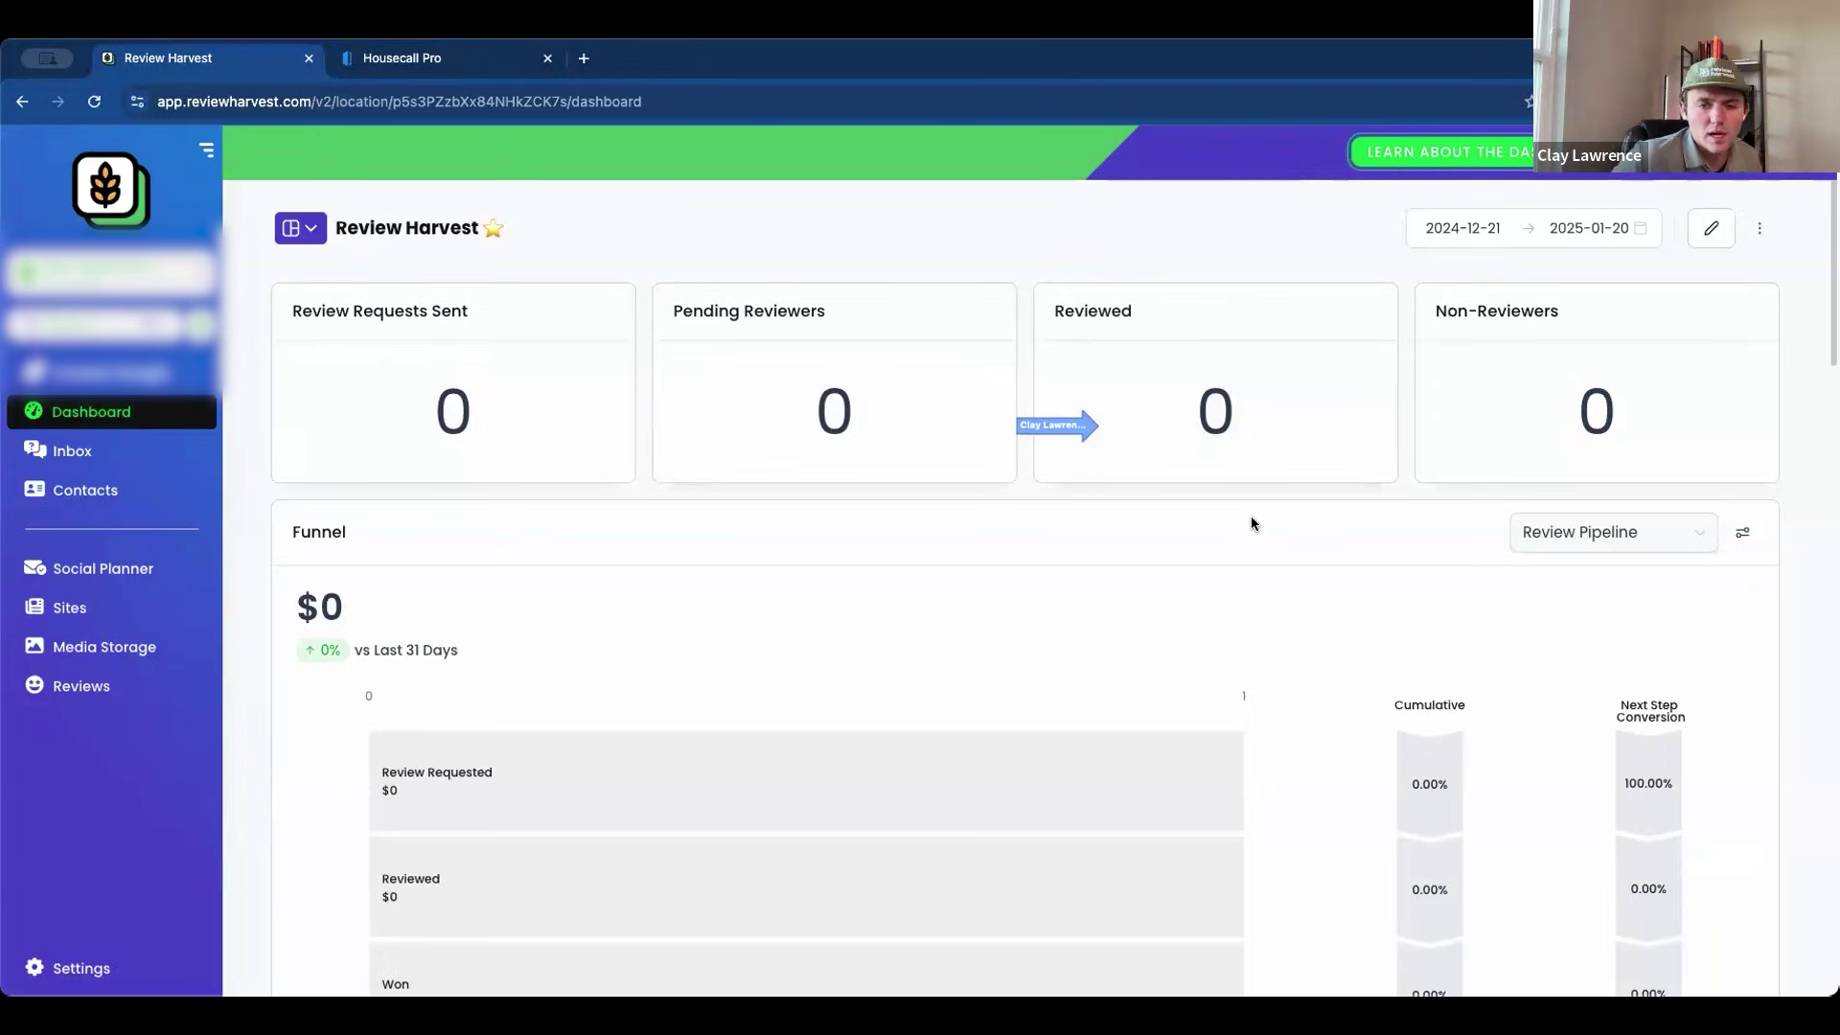
scroll(1251, 515, "down", 3)
scroll(1251, 515, "up", 3)
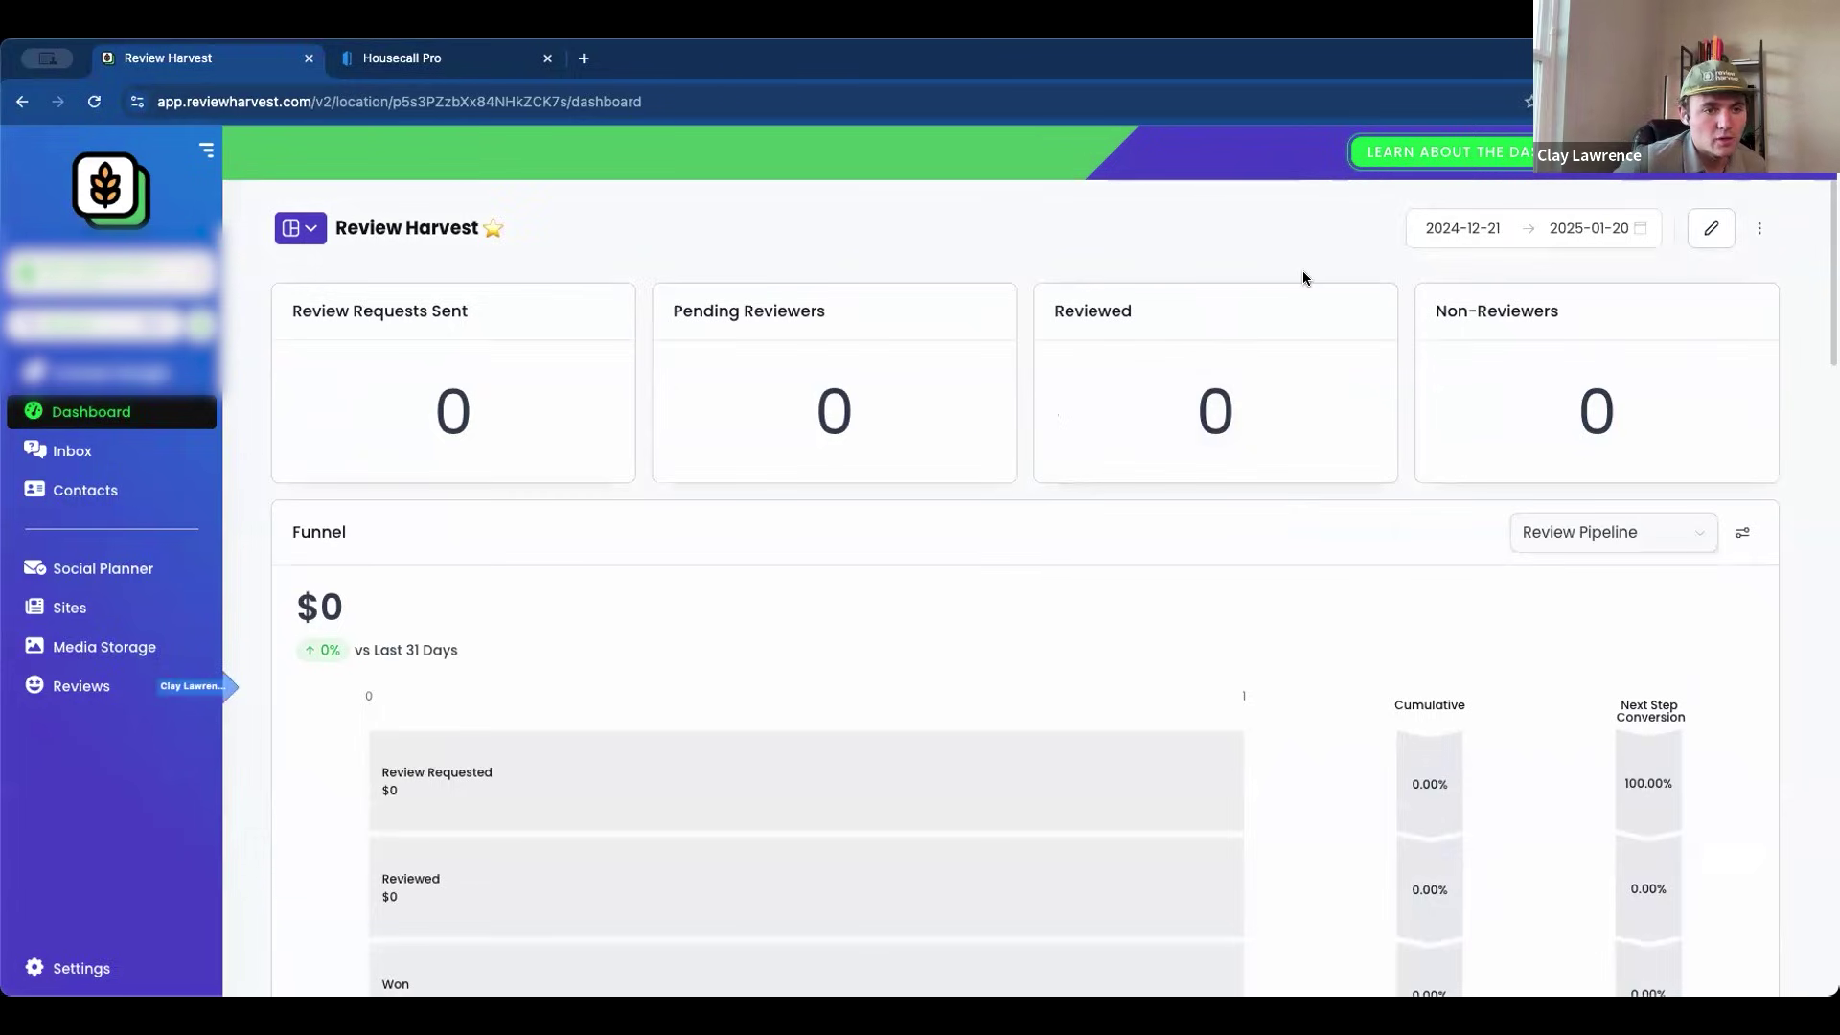
left_click(130, 698)
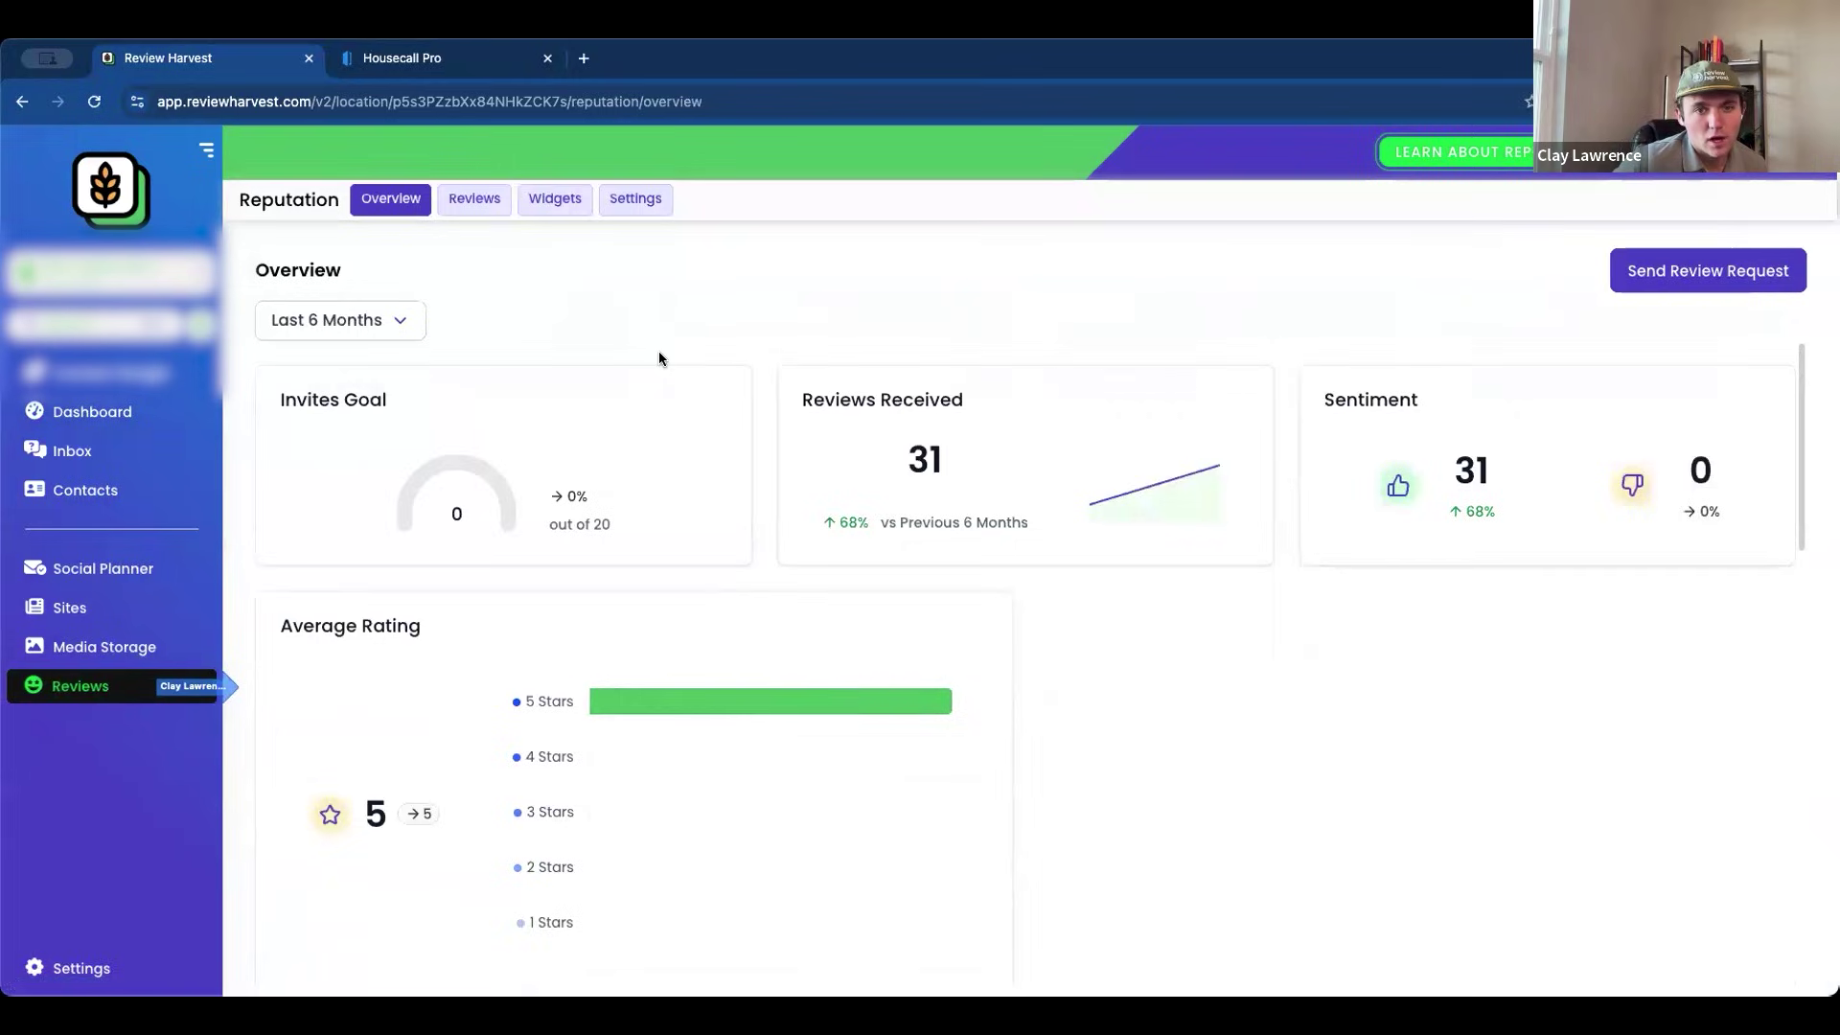
Browse the list of individual reviews, then switch to the Widgets tab
scroll(828, 528, "down", 10)
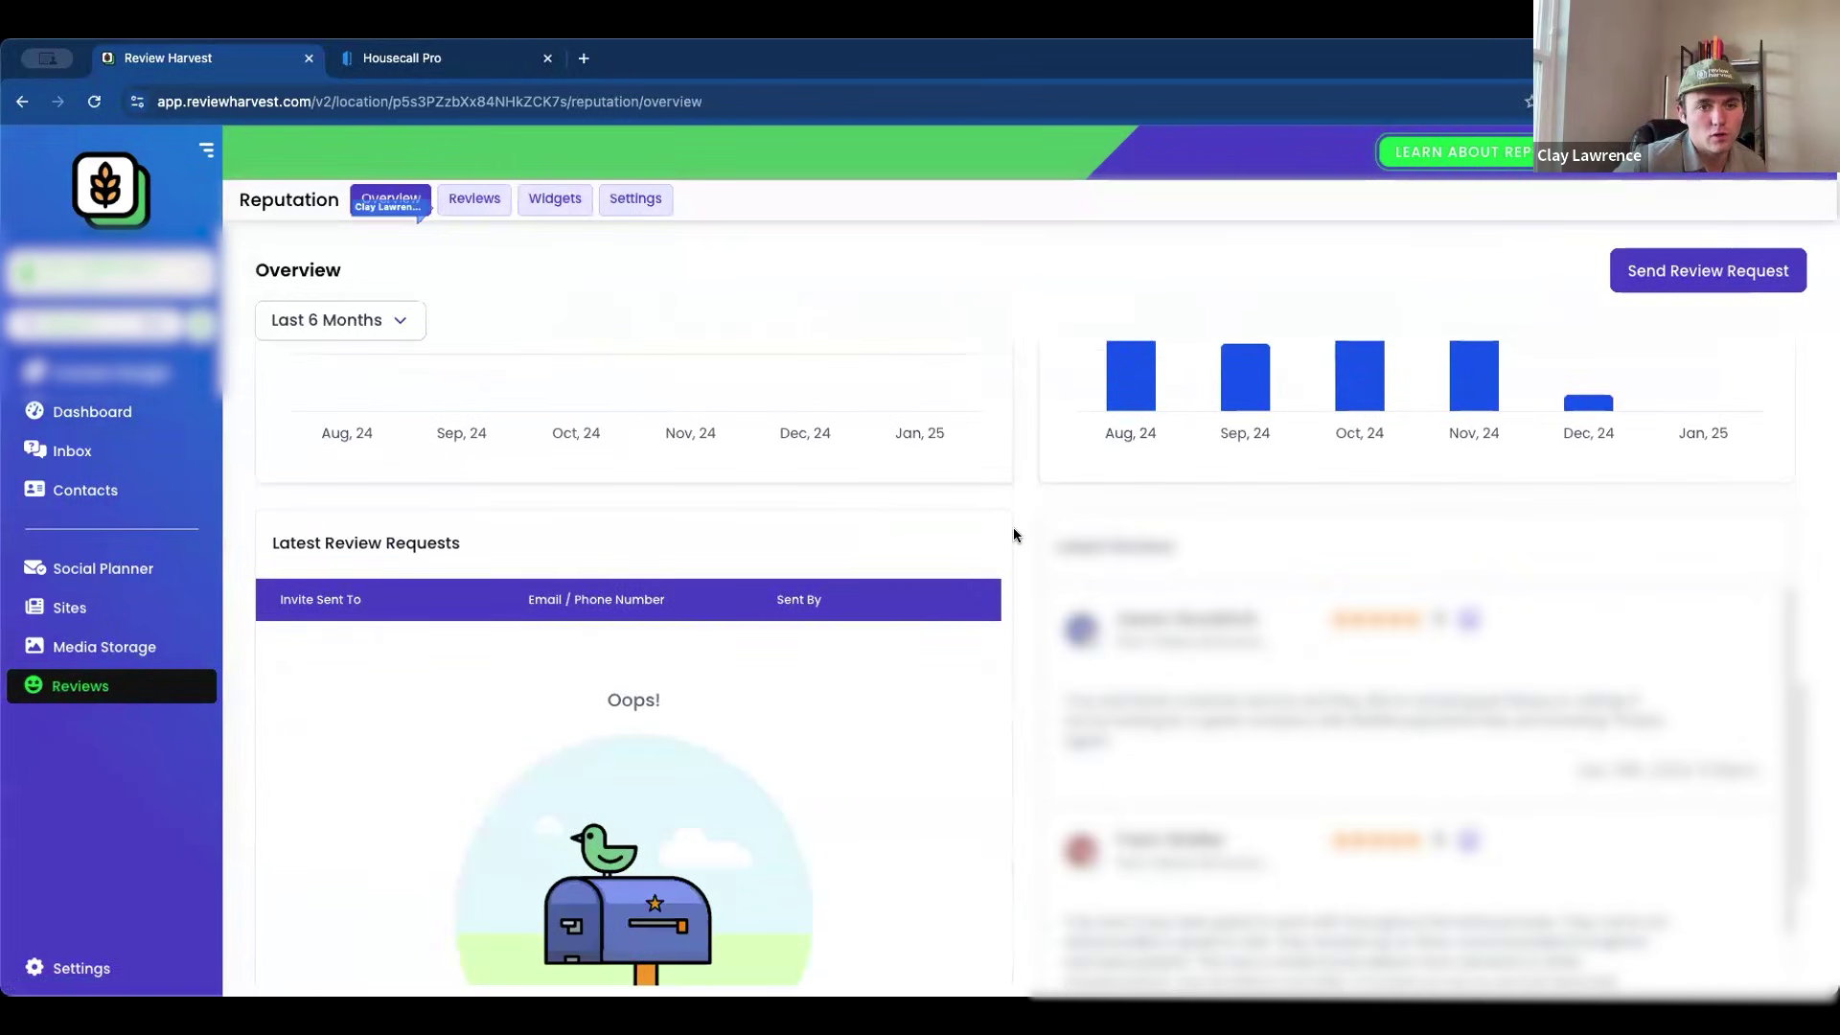
scroll(1014, 526, "up", 5)
left_click(474, 198)
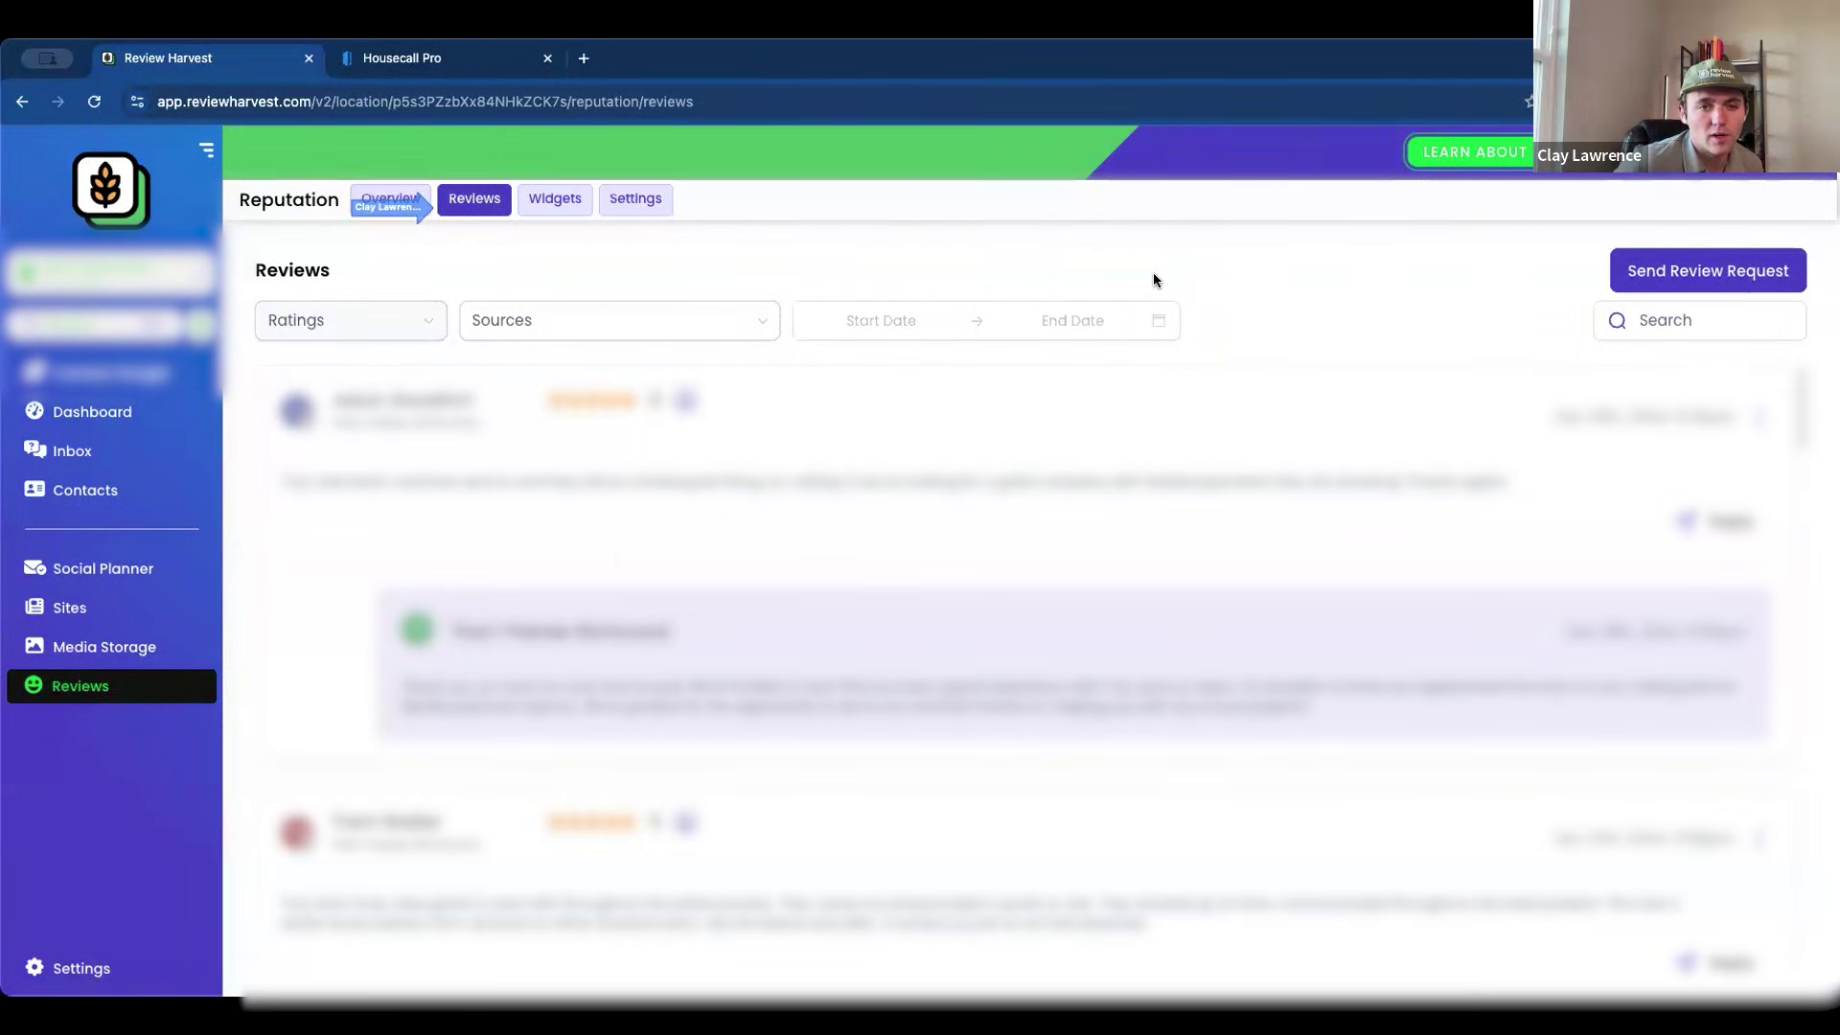
scroll(1166, 568, "down", 3)
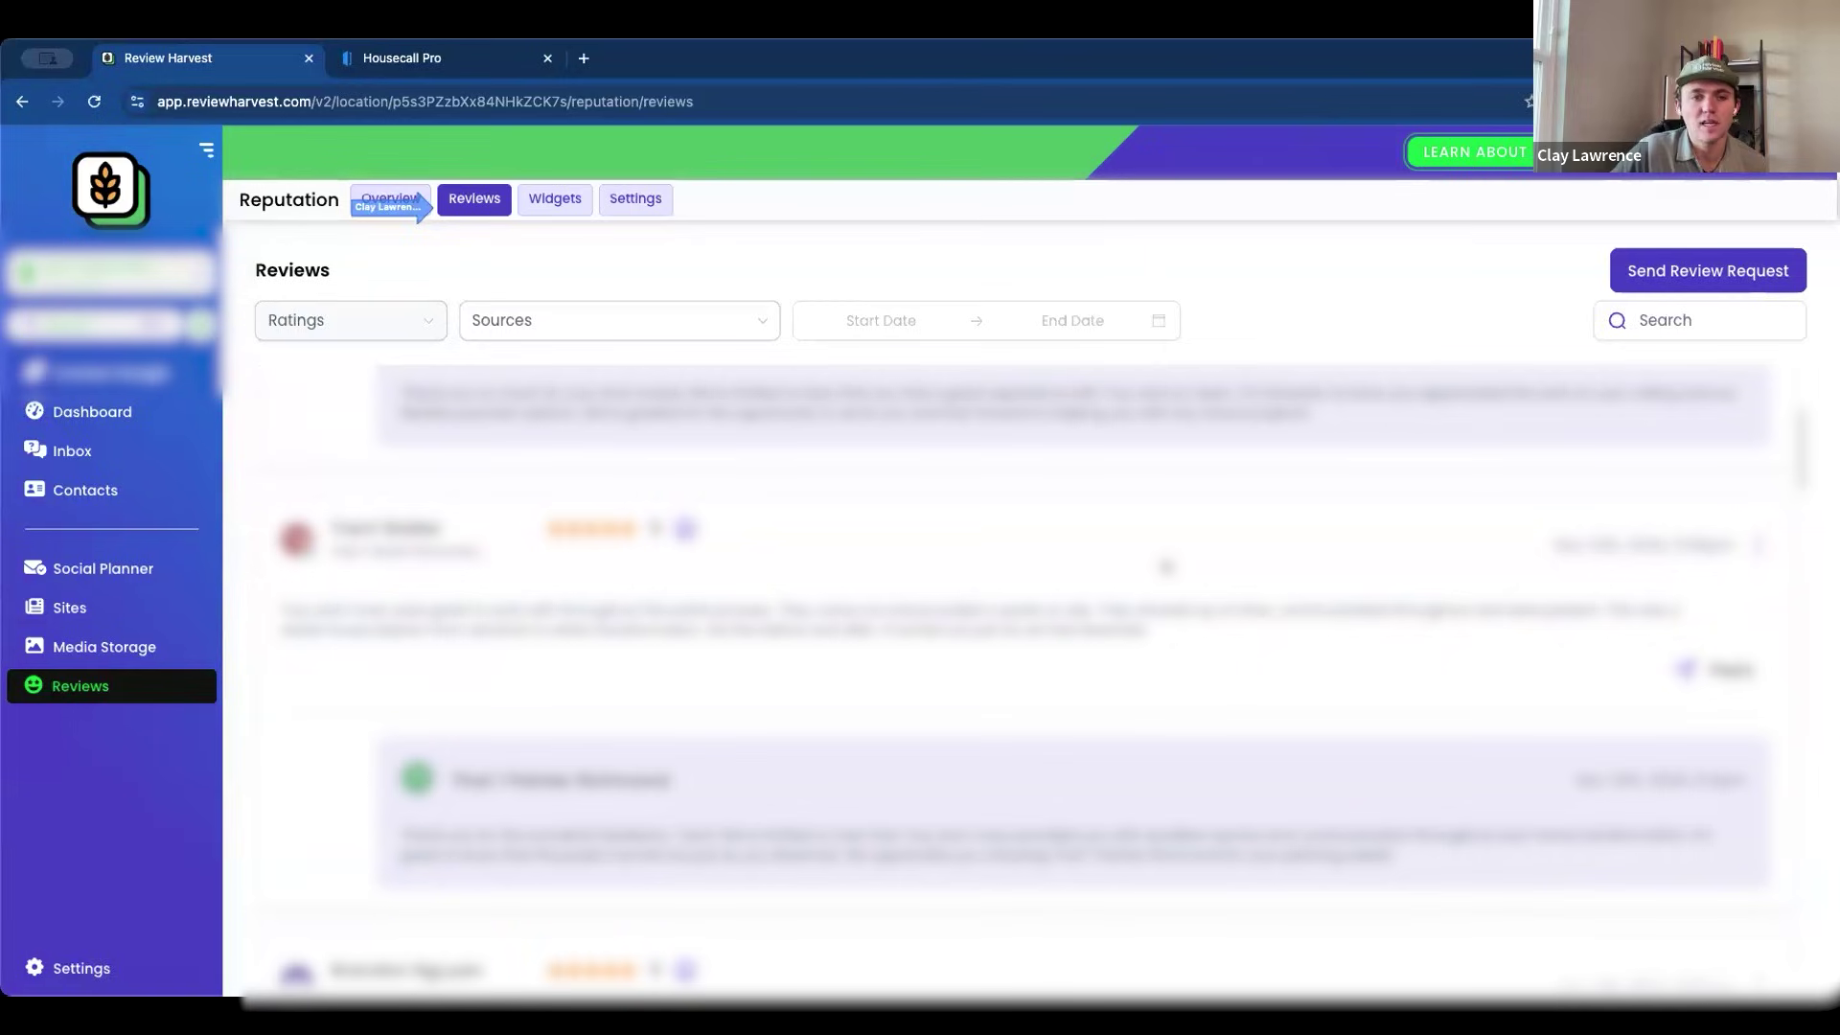
scroll(1166, 567, "up", 3)
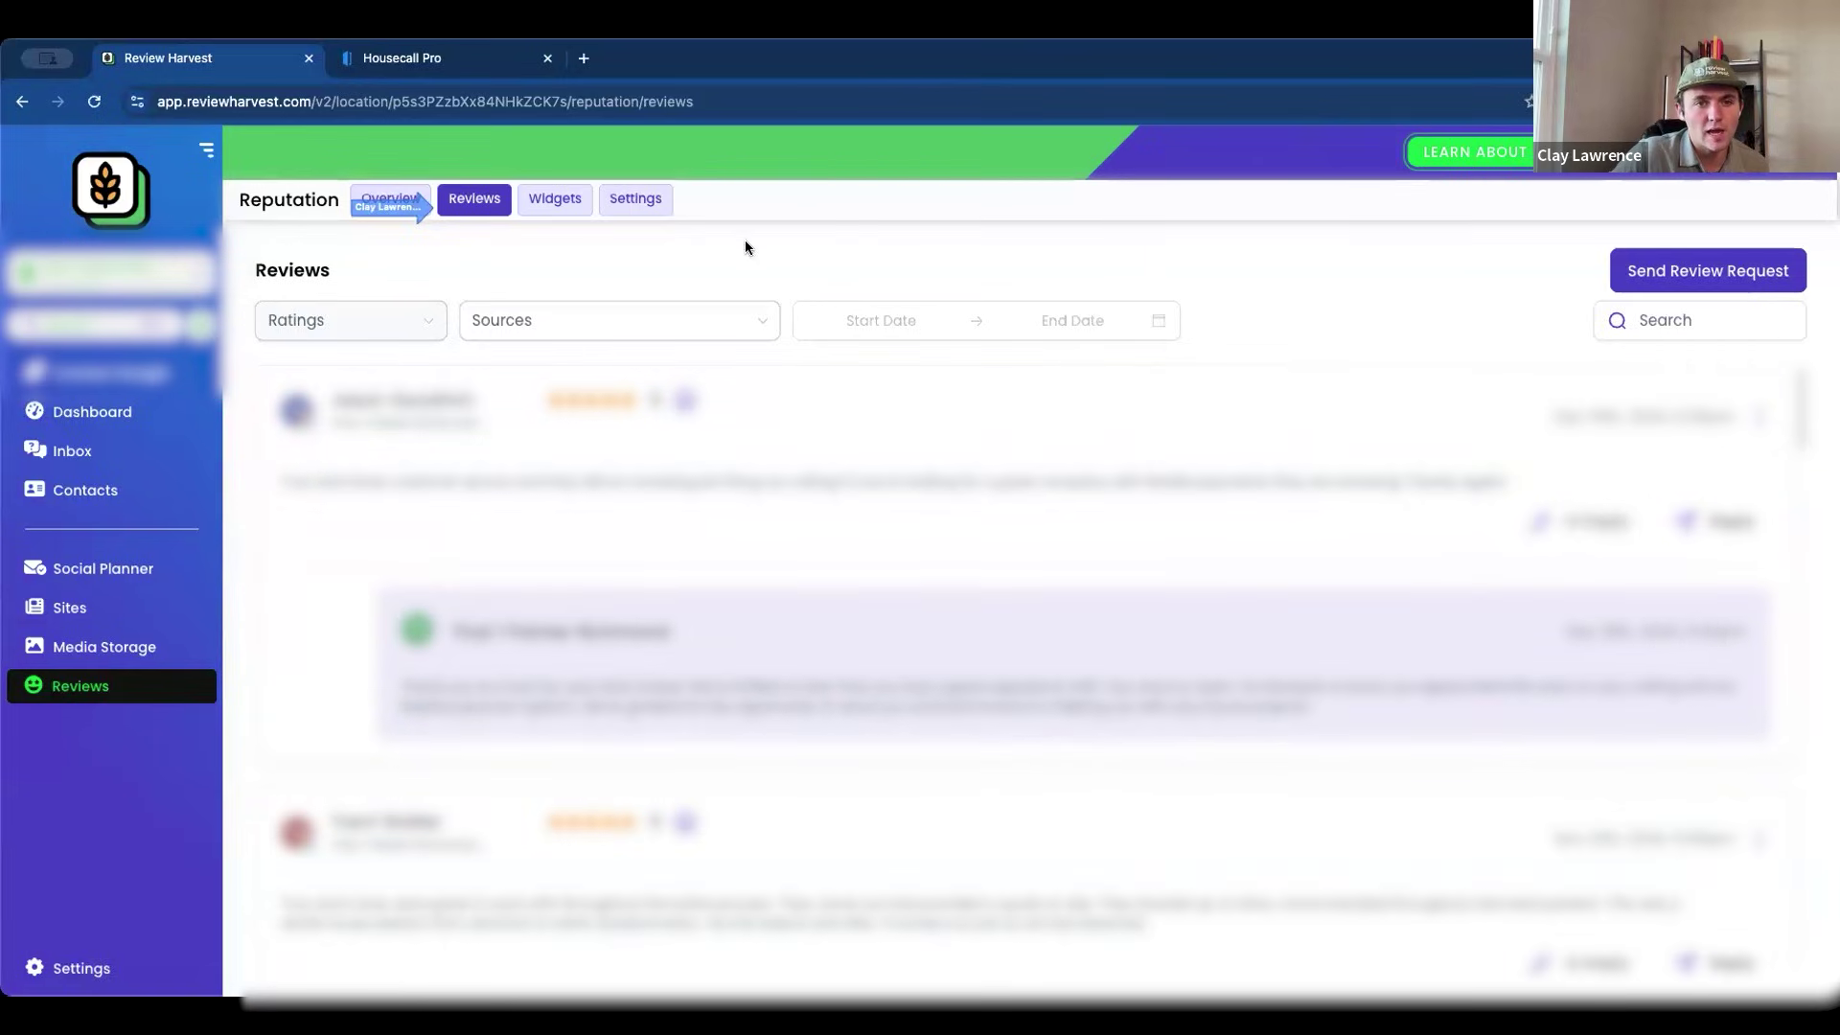
left_click(554, 200)
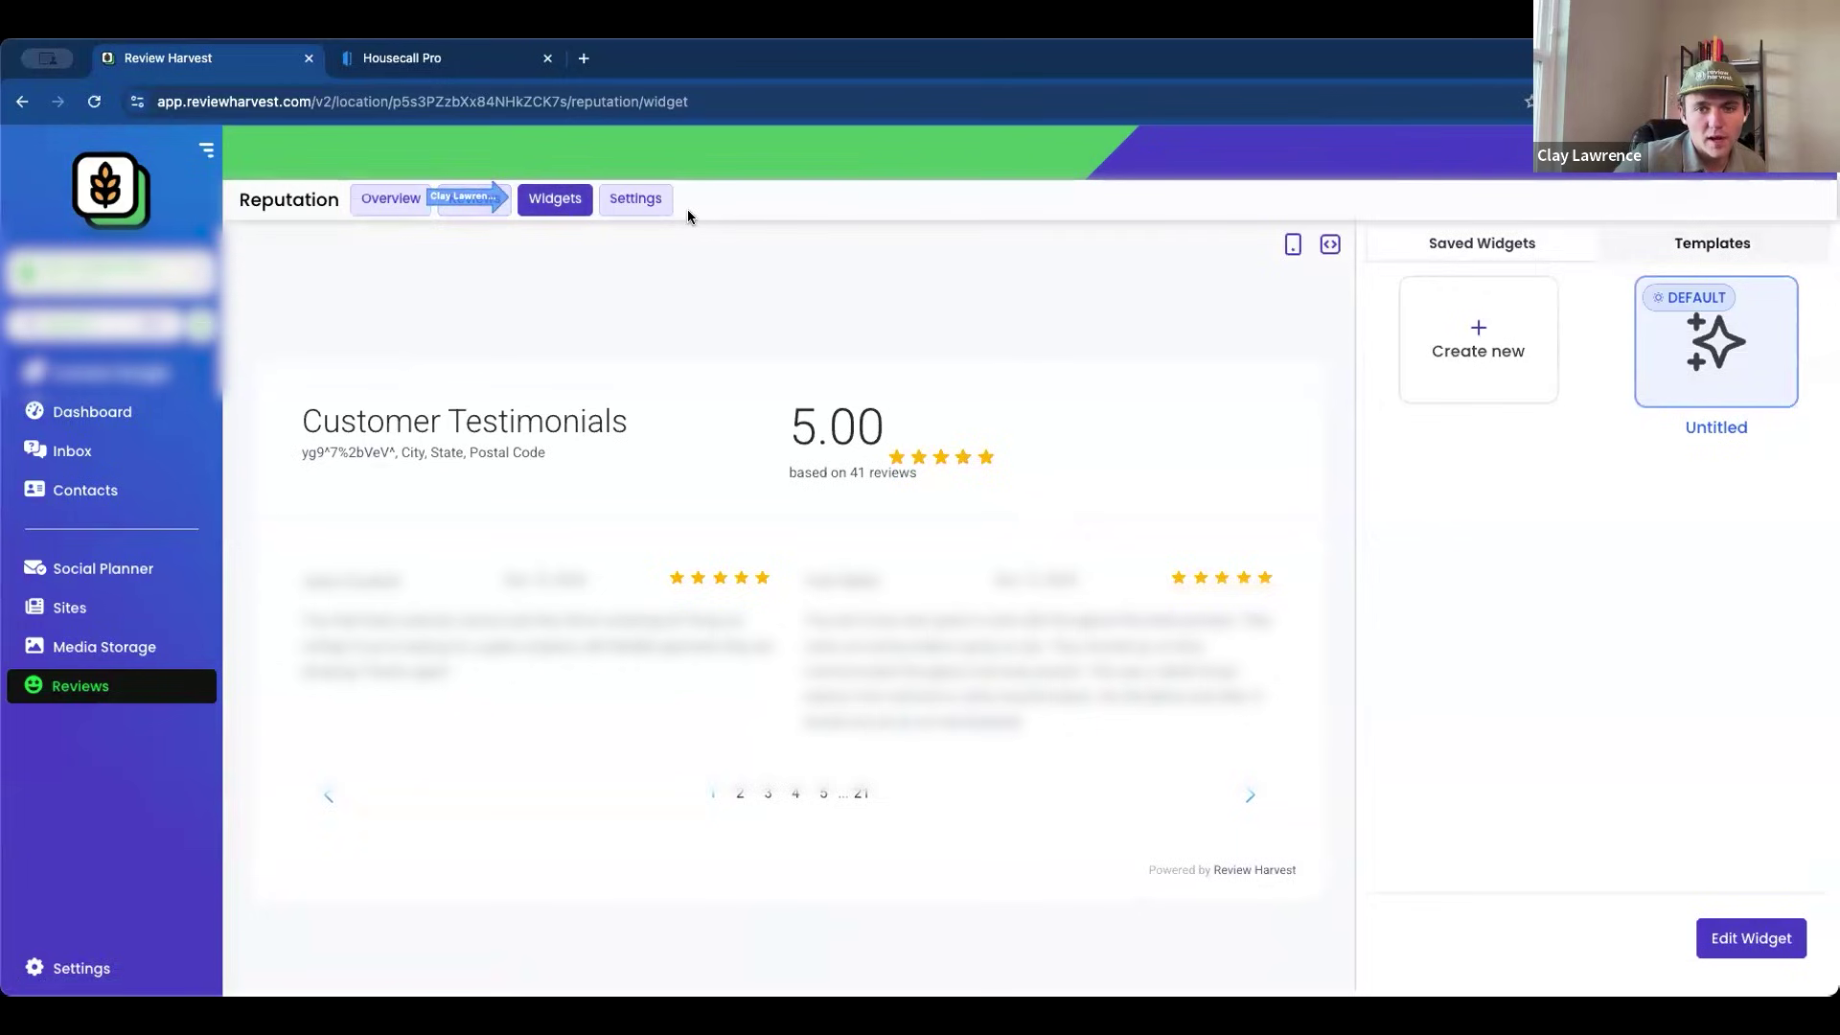
Switch the review widget to a masonry layout, then view the Reputation settings with Reviews AI options
left_click(1759, 939)
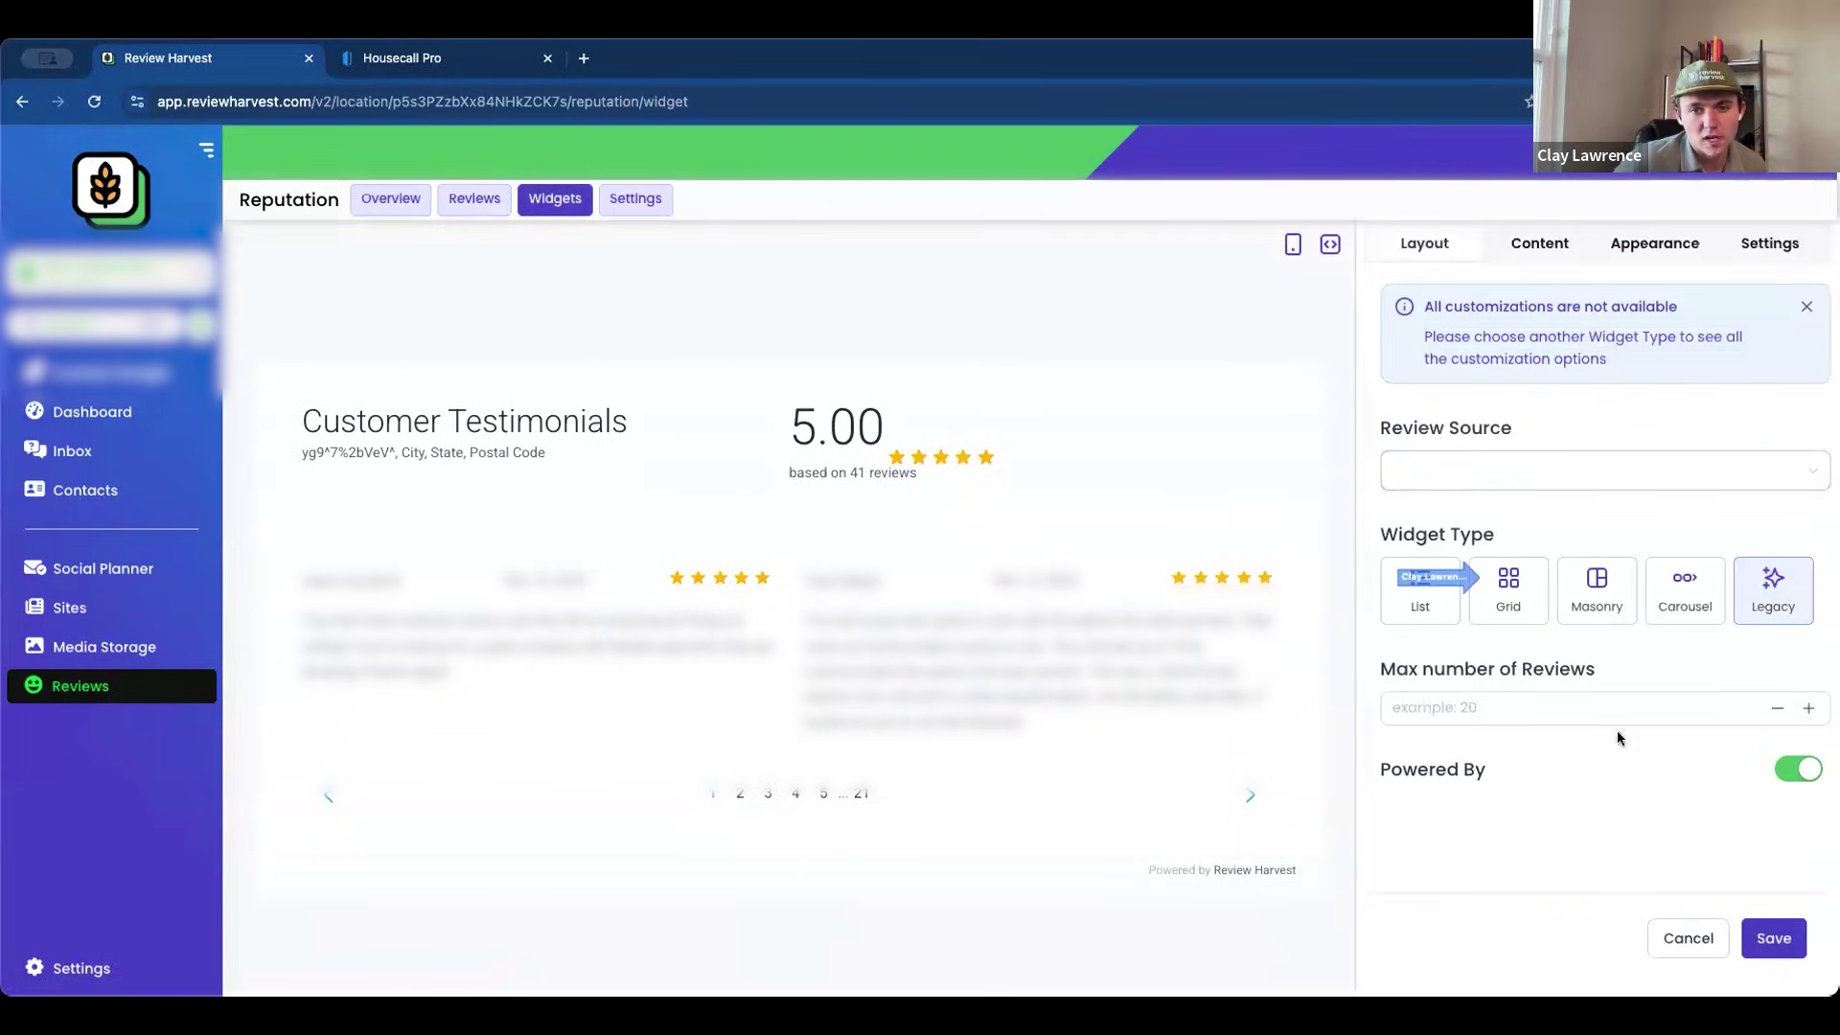
left_click(1597, 589)
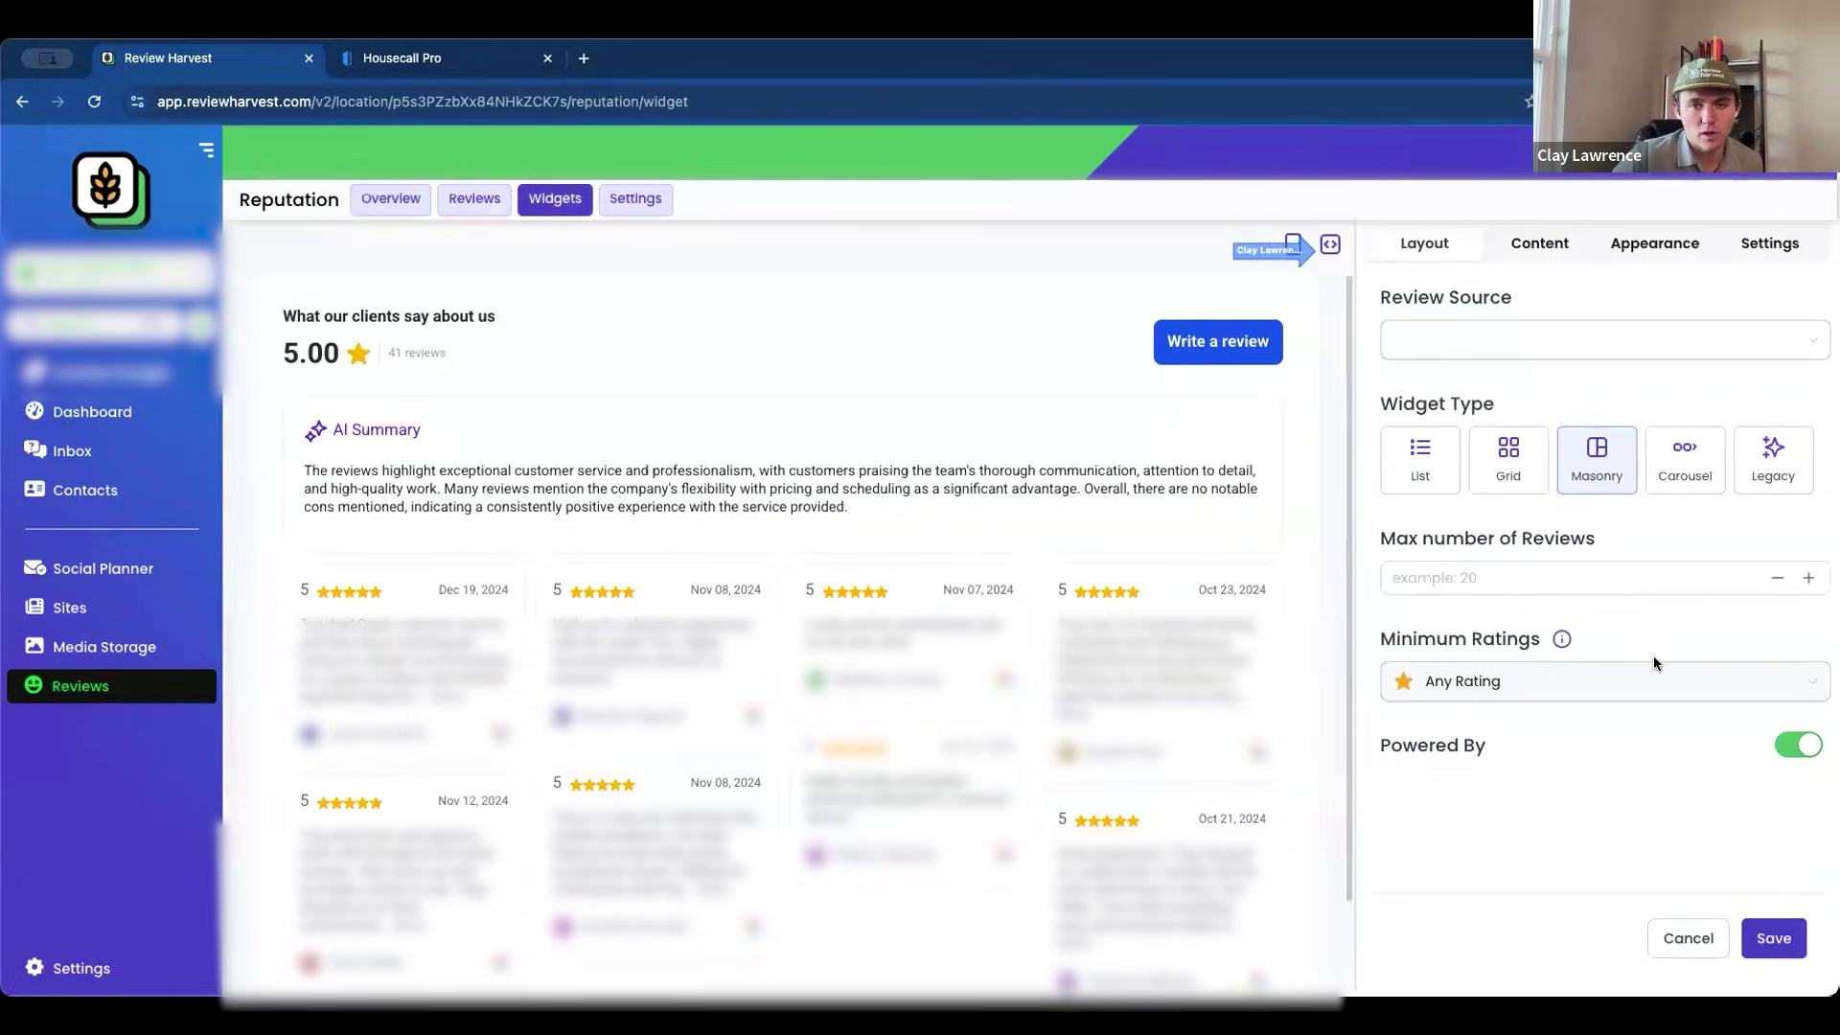
scroll(1244, 621, "down", 2)
scroll(1245, 621, "up", 2)
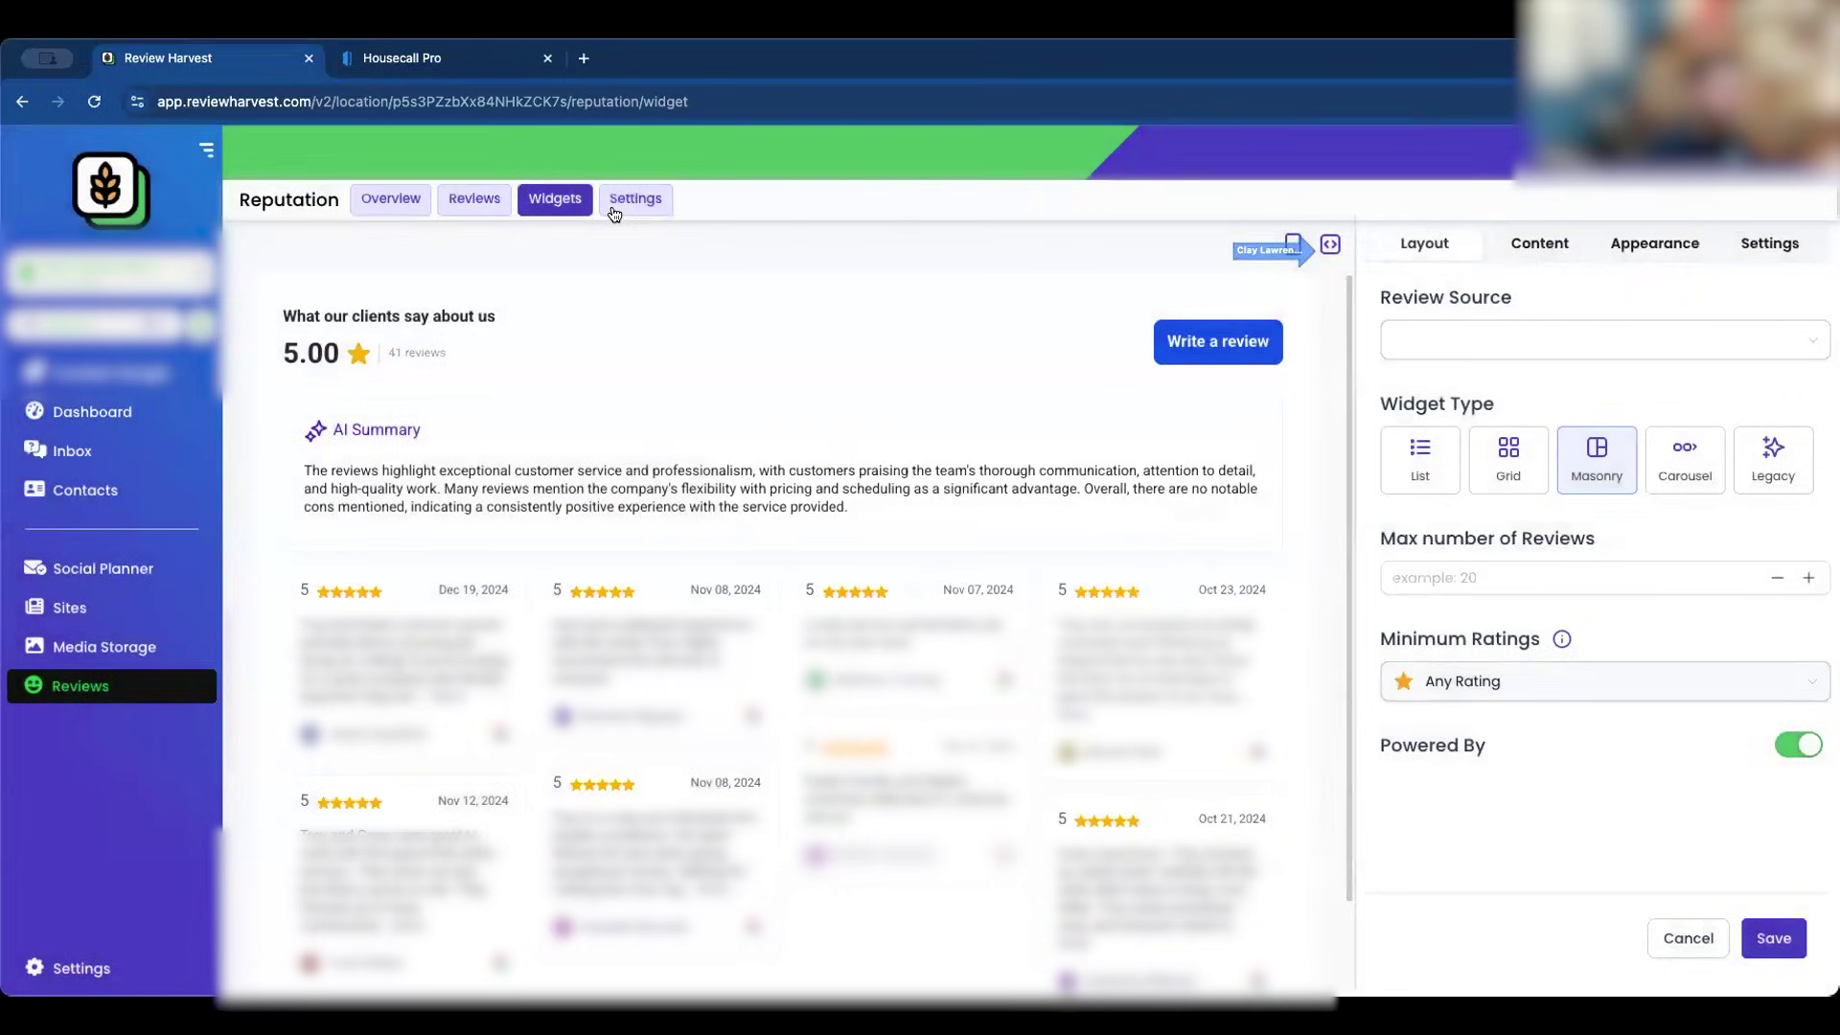
left_click(615, 206)
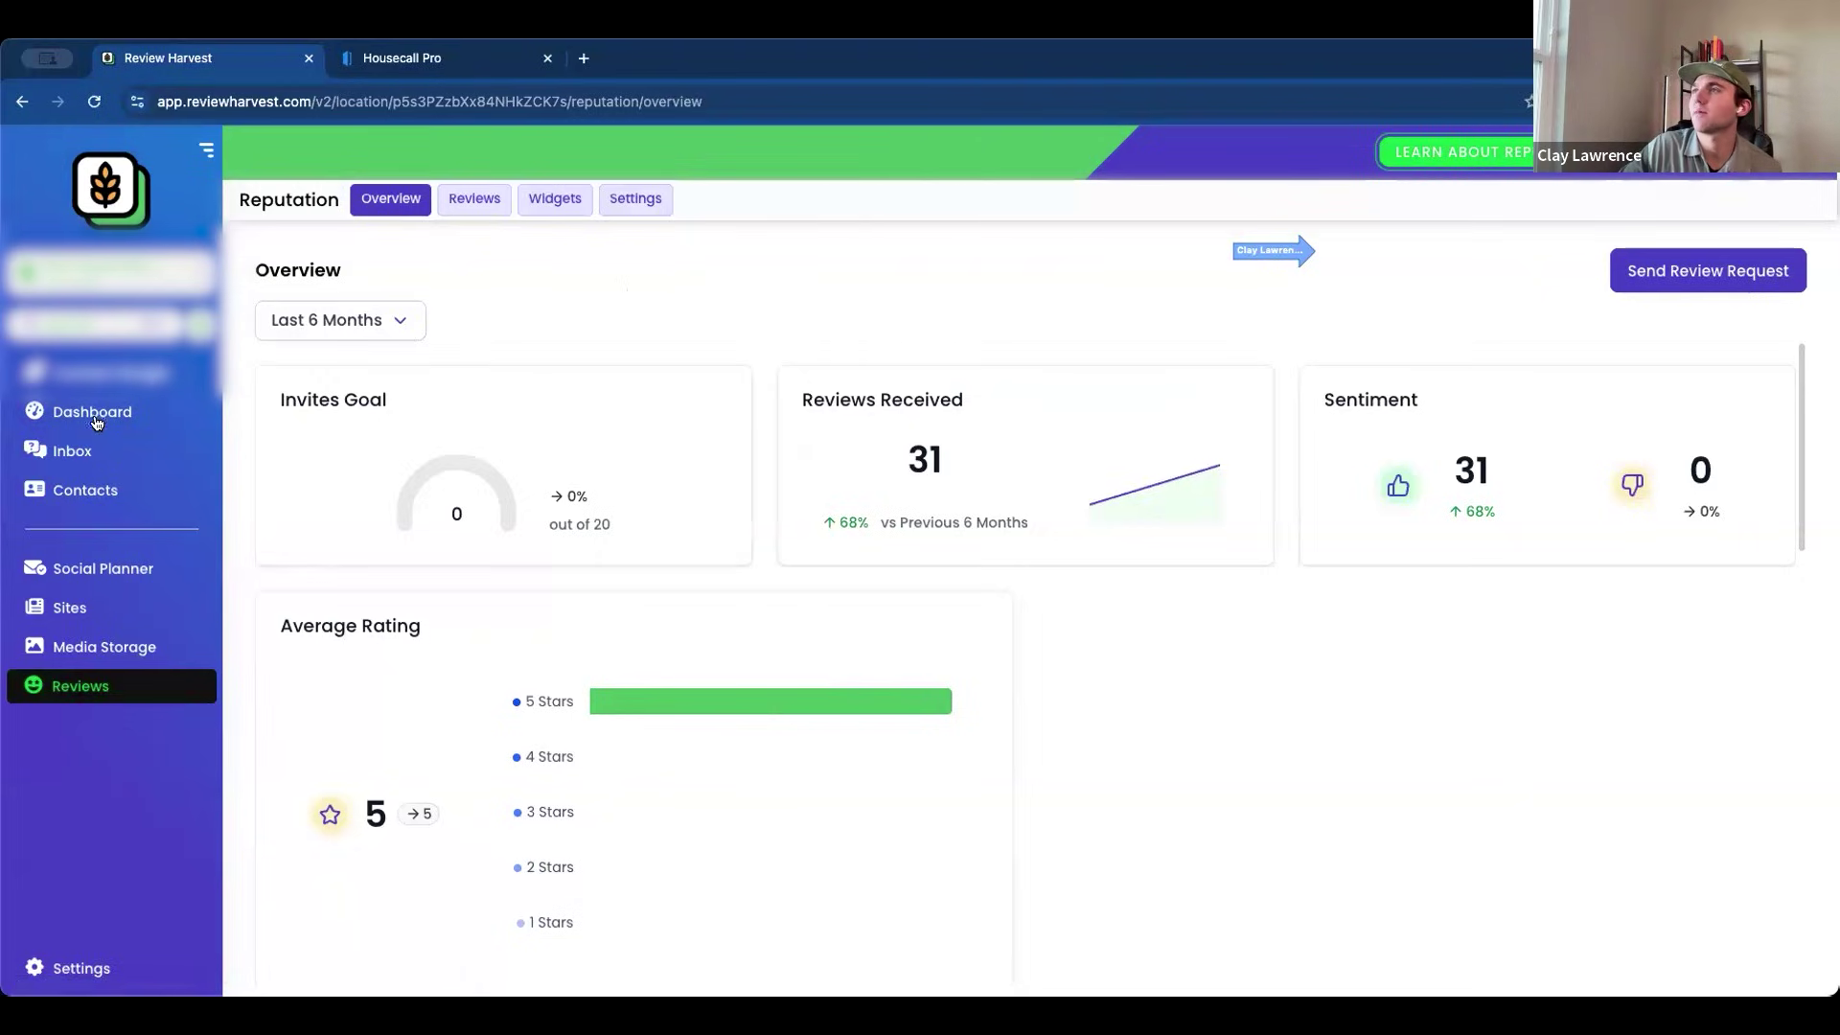
Show the contacts list at 100 rows per page so all 86 contacts appear
left_click(86, 490)
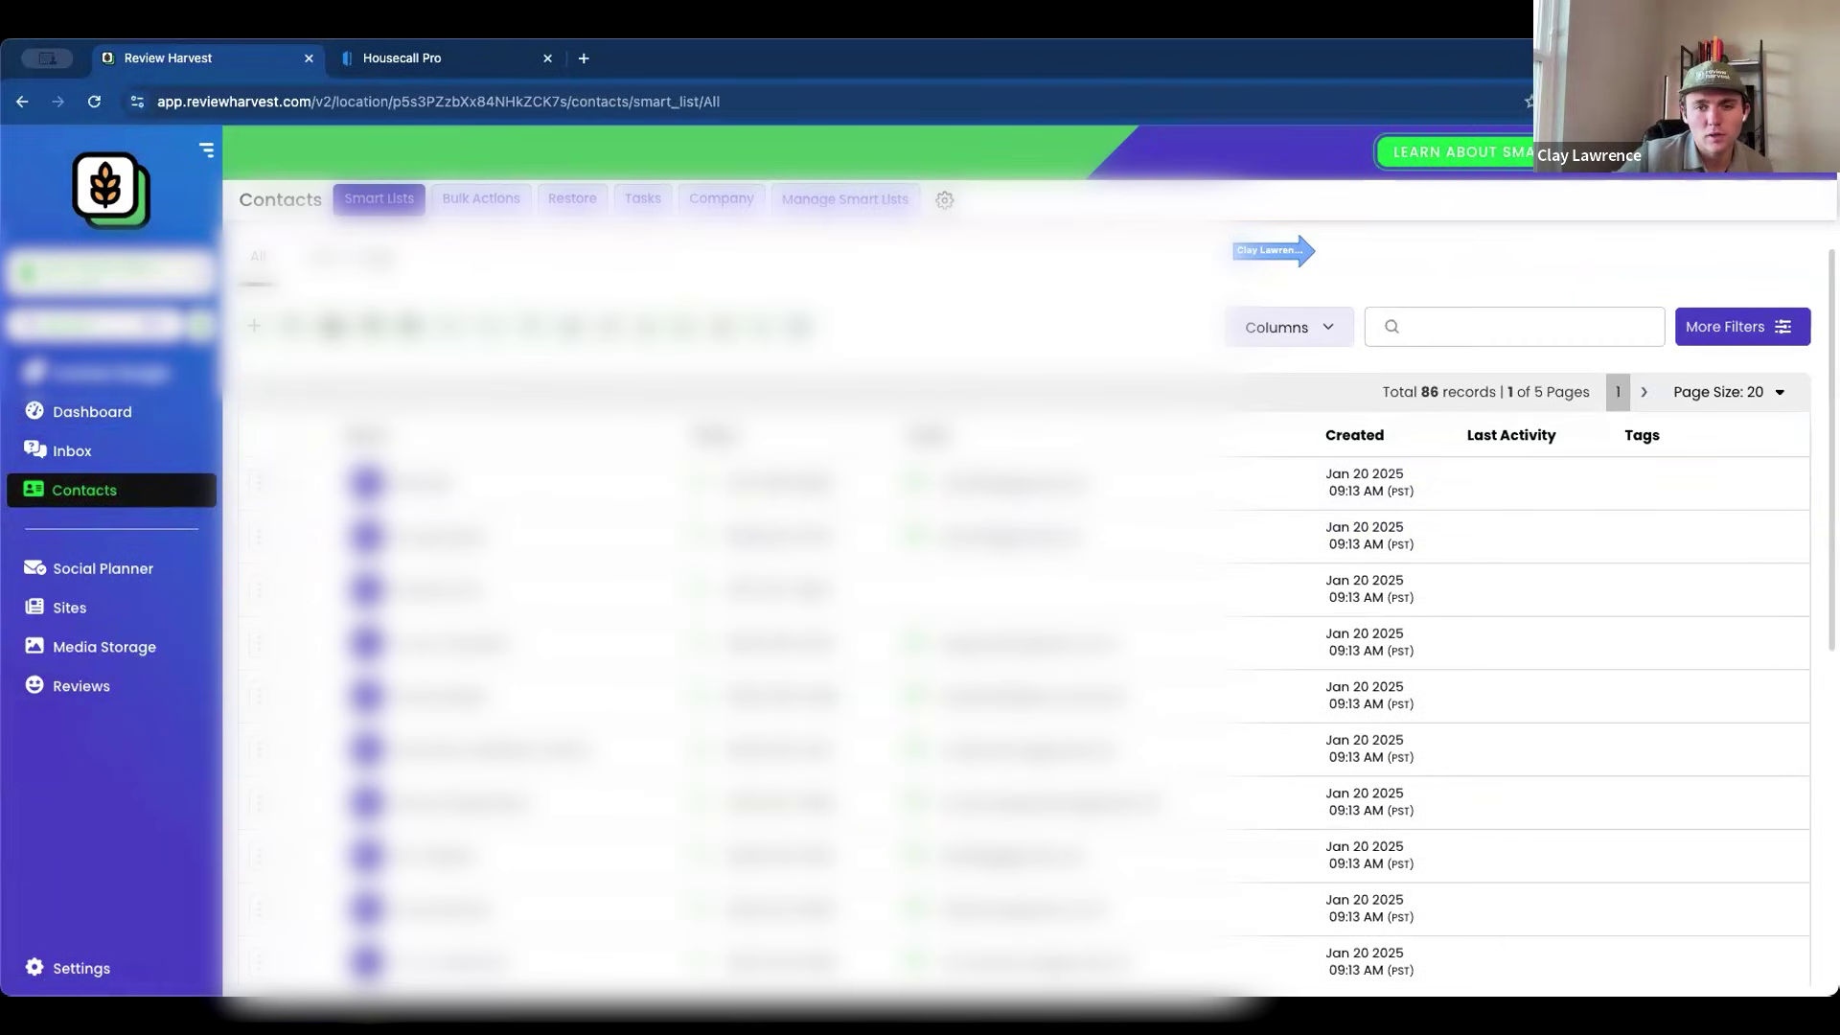
scroll(1572, 383, "down", 2)
scroll(1595, 390, "up", 2)
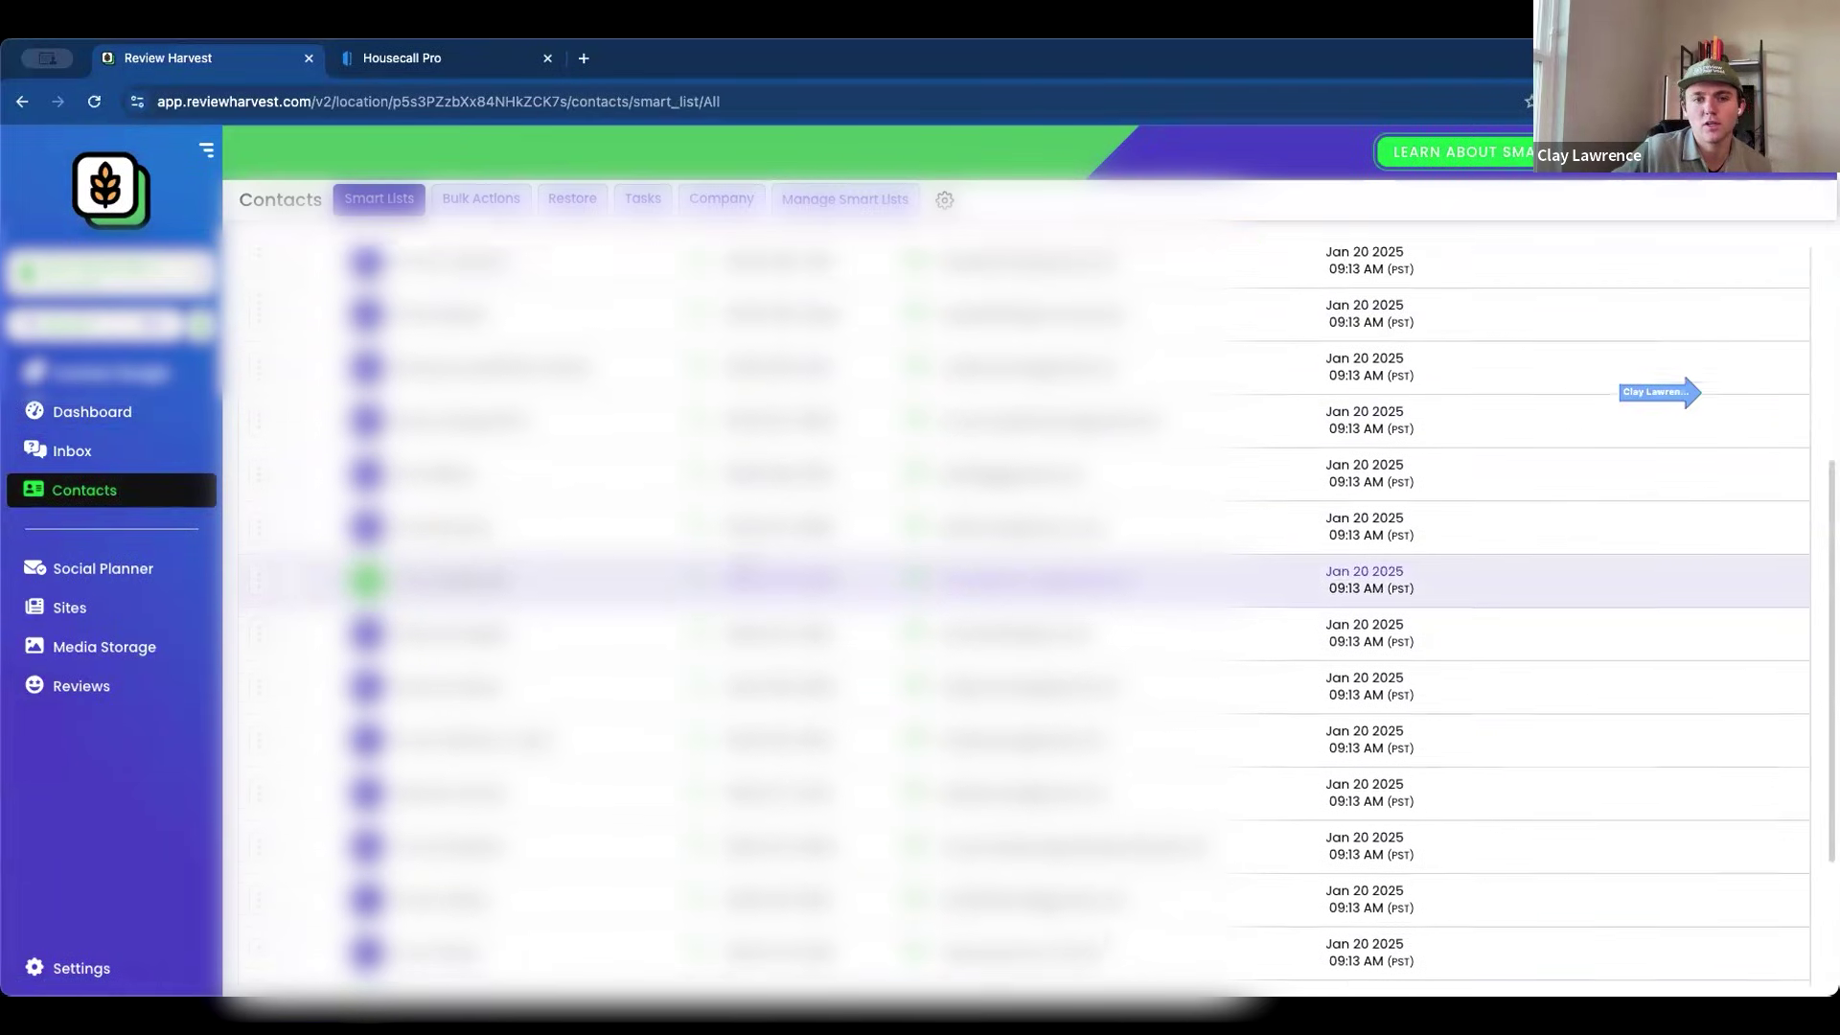
left_click(1779, 392)
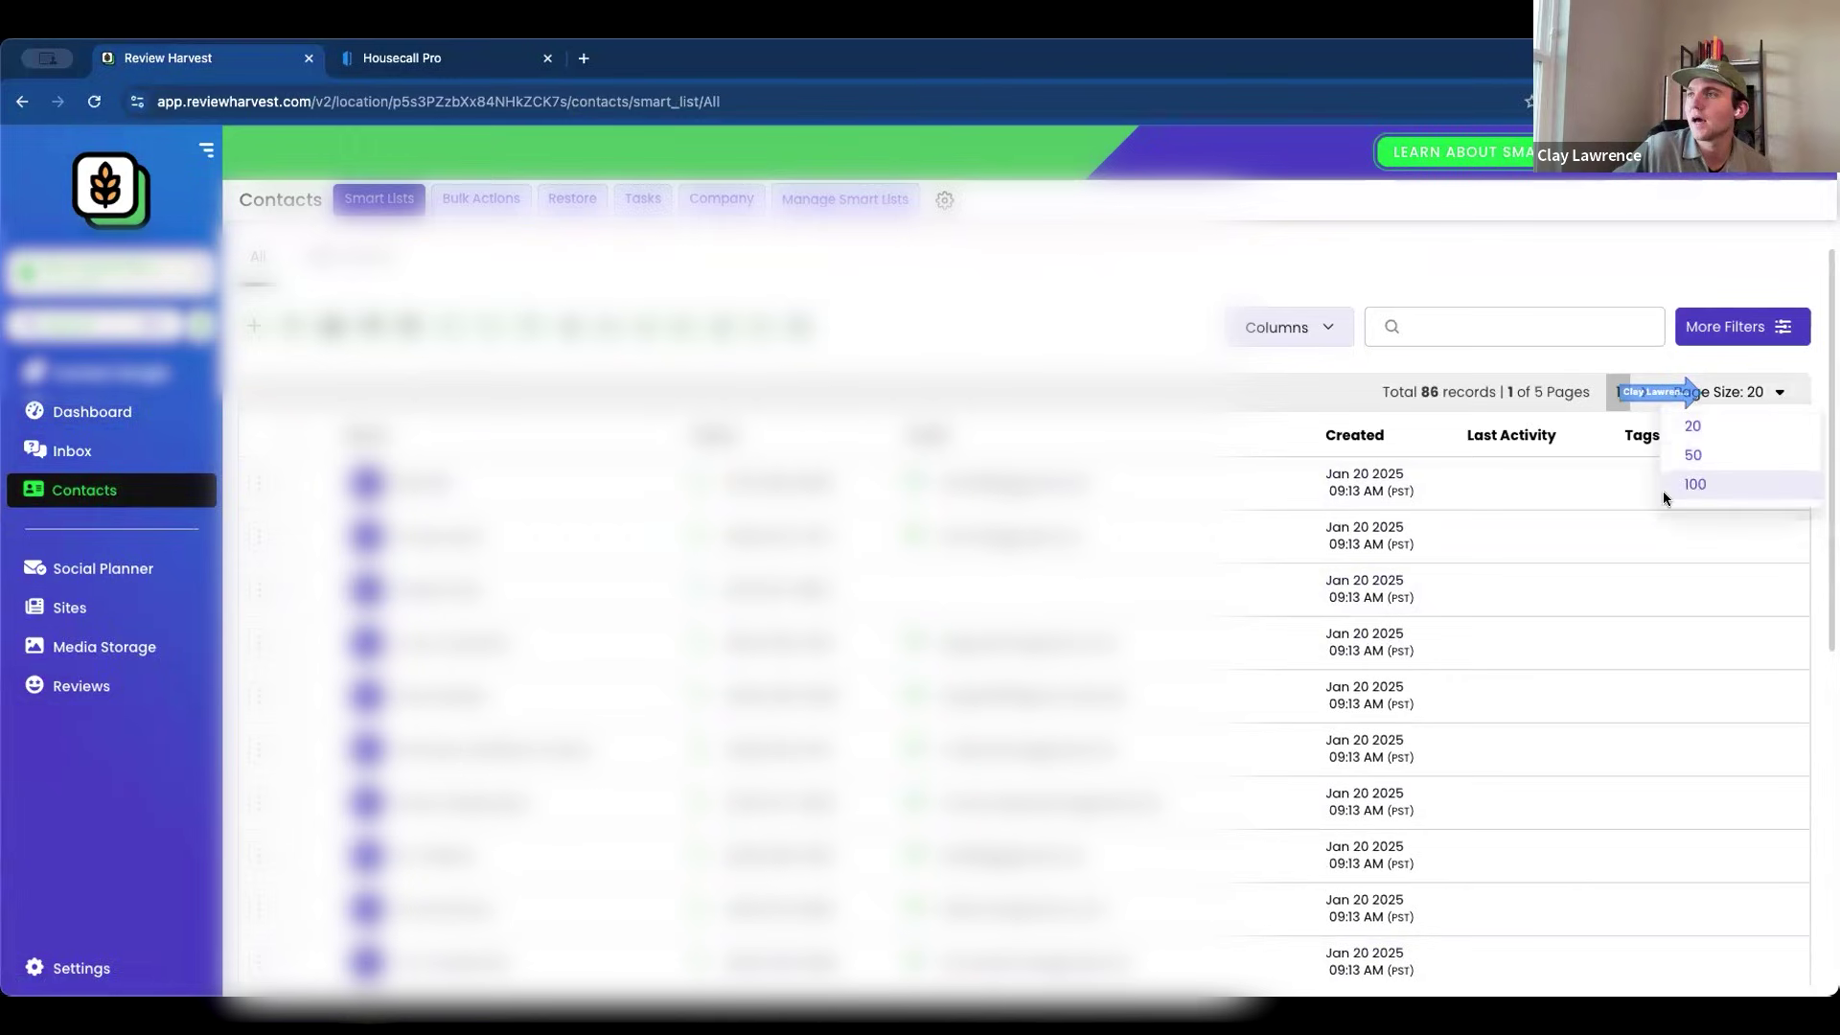
left_click(1670, 486)
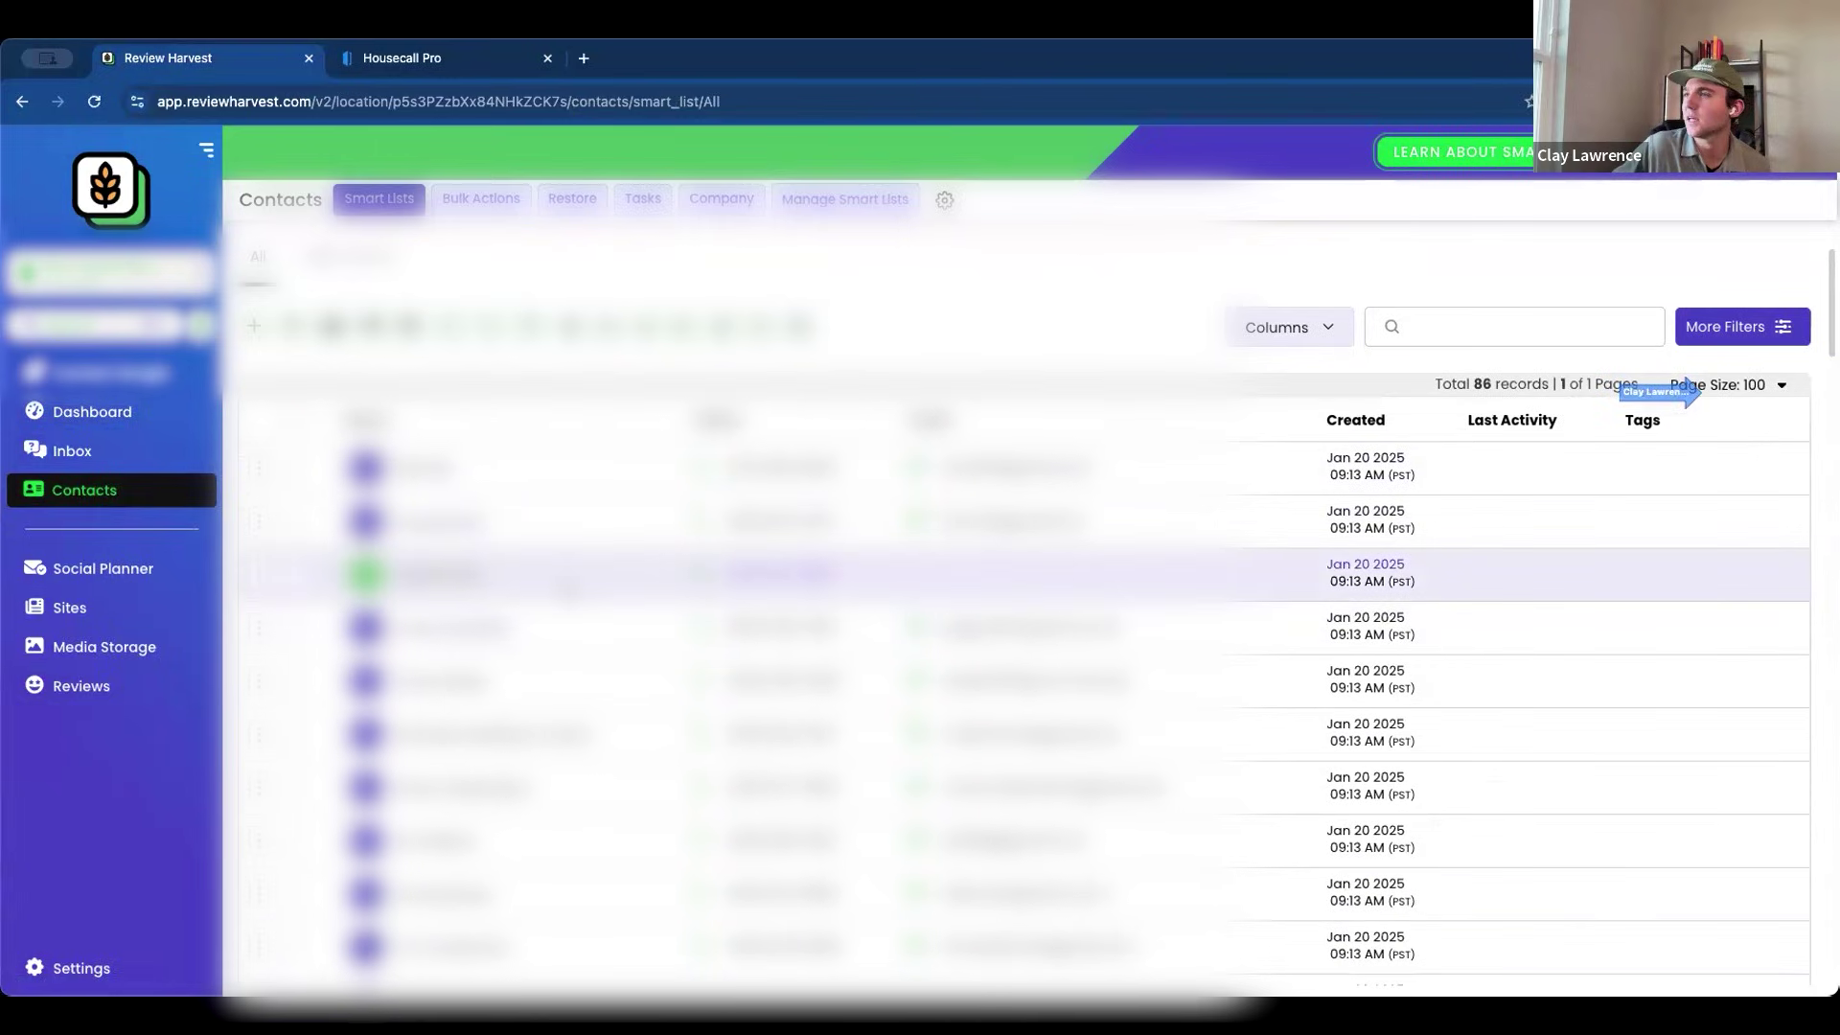
scroll(1698, 390, "down", 3)
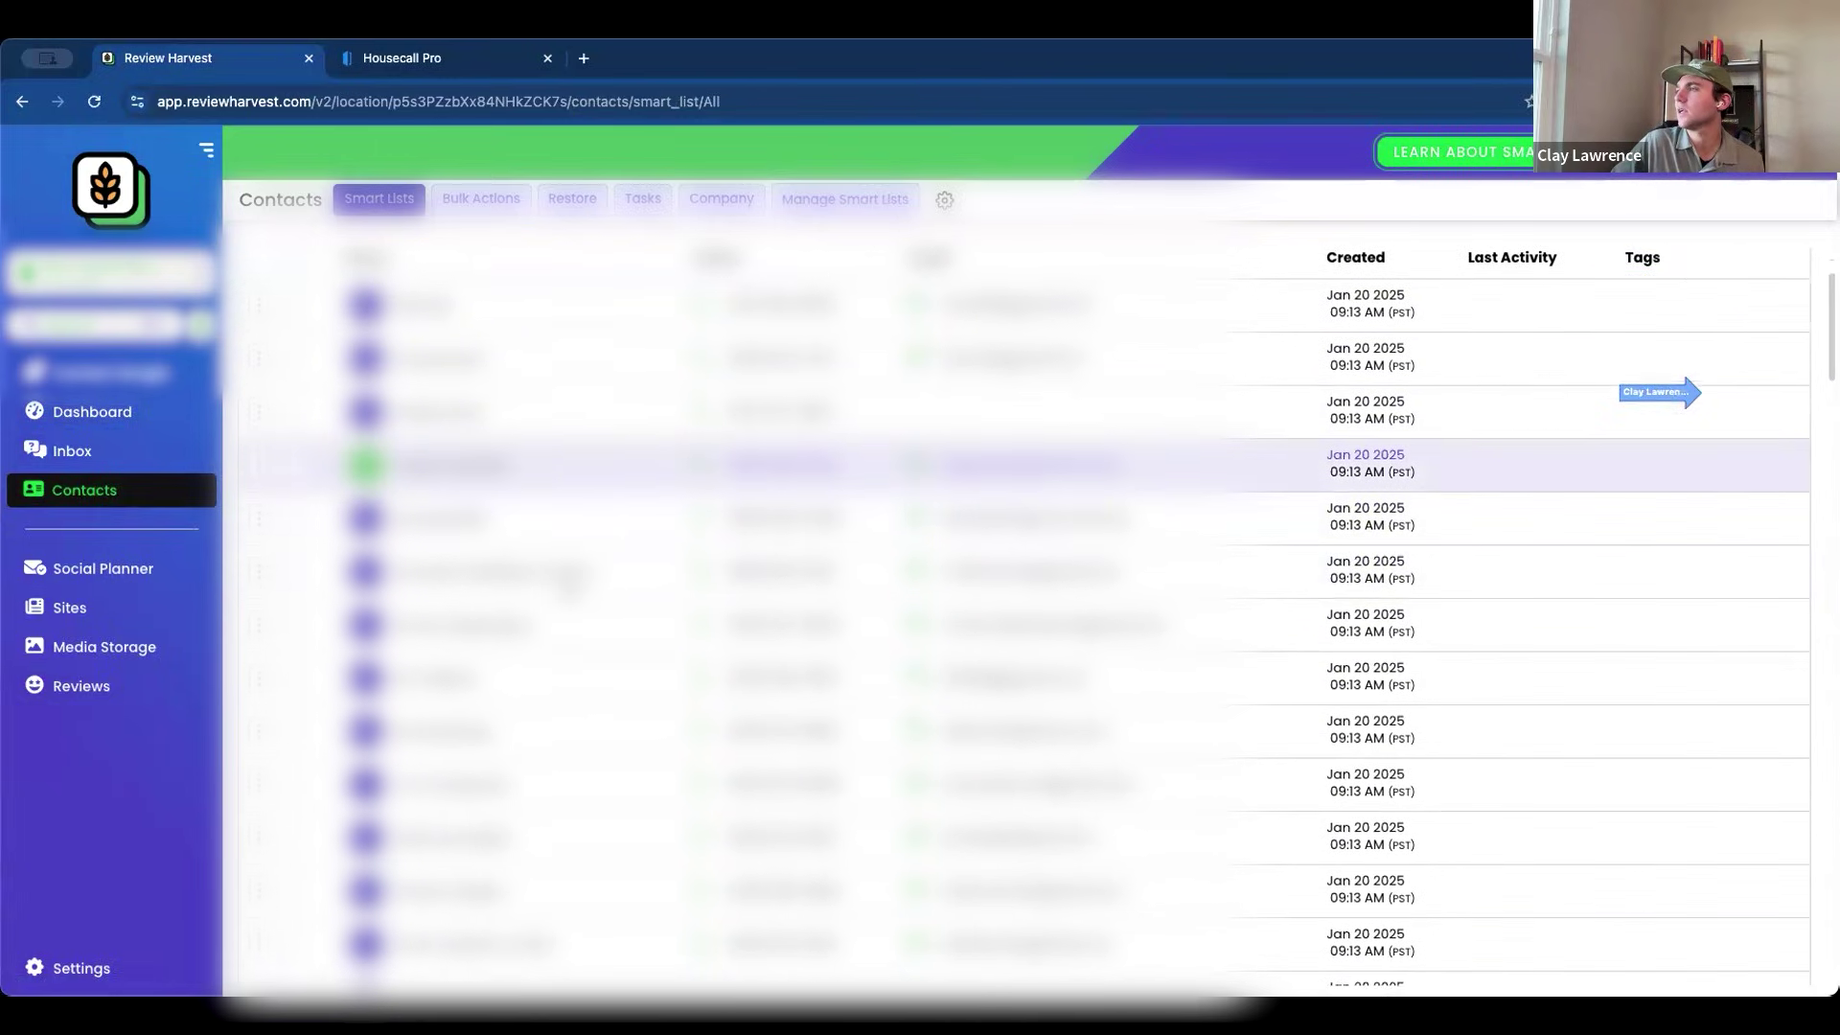
scroll(1698, 392, "up", 3)
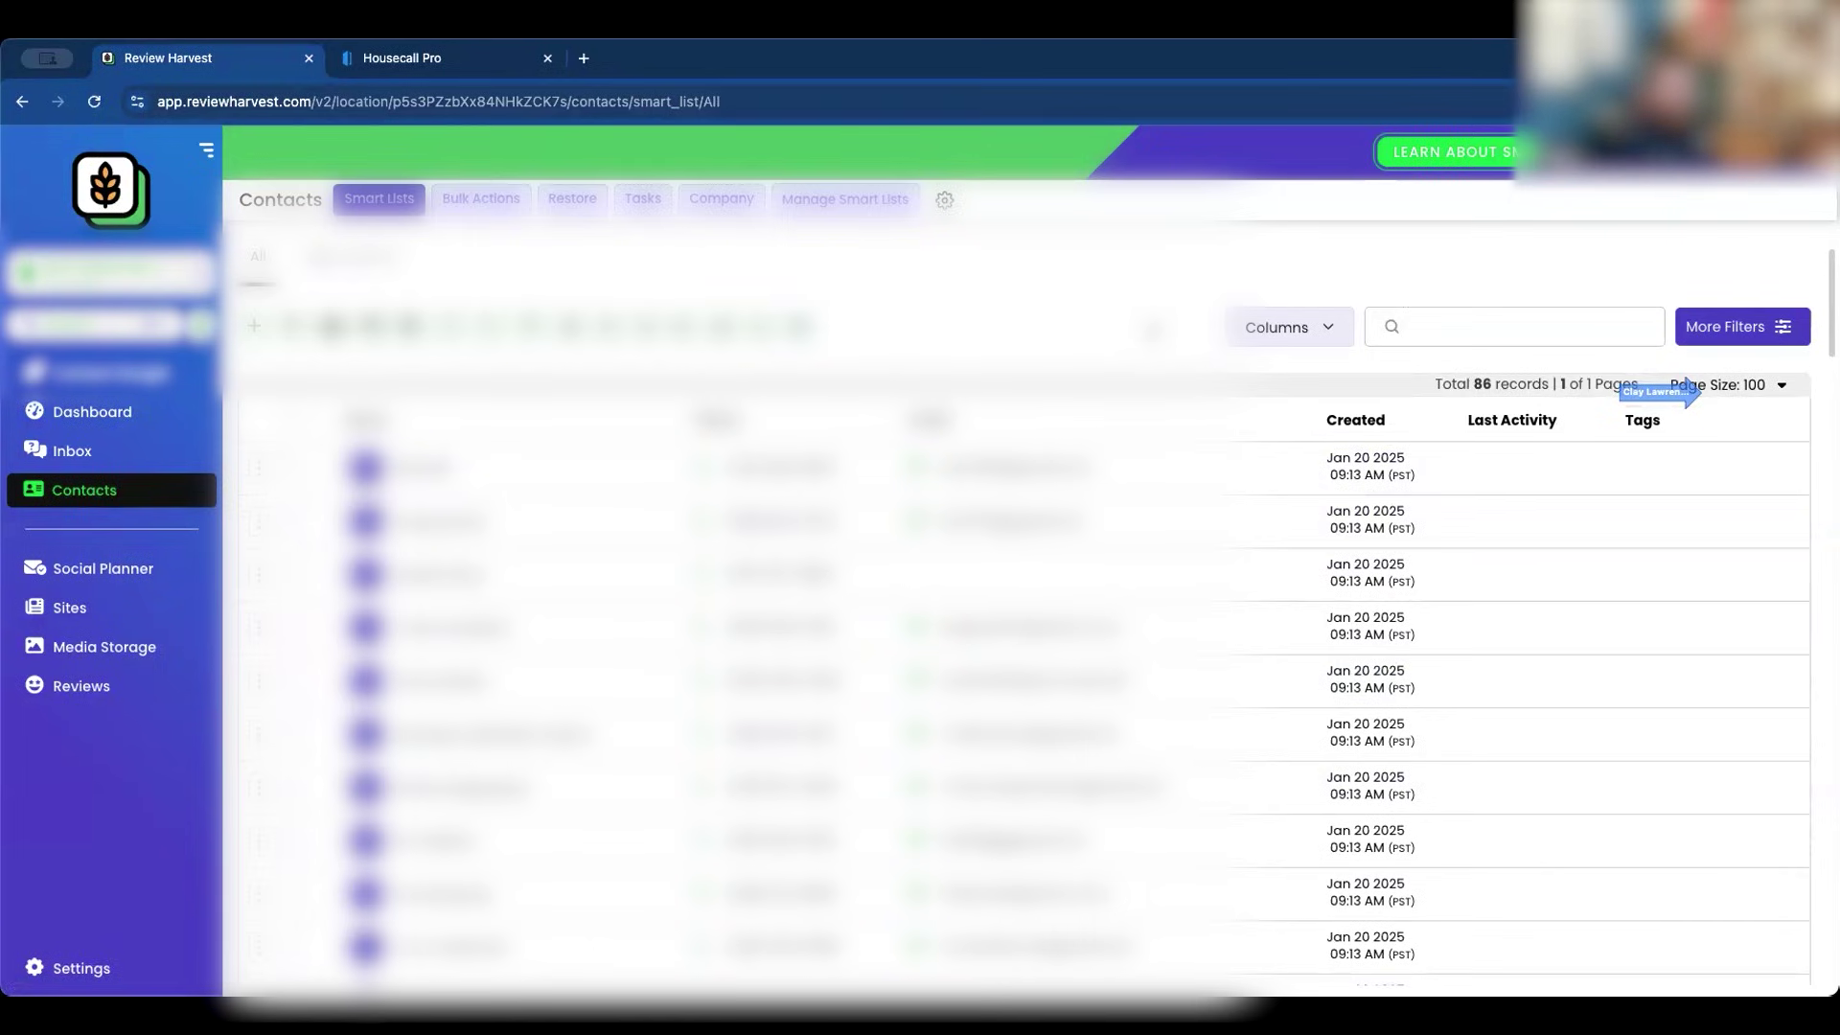
scroll(1191, 674, "down", 15)
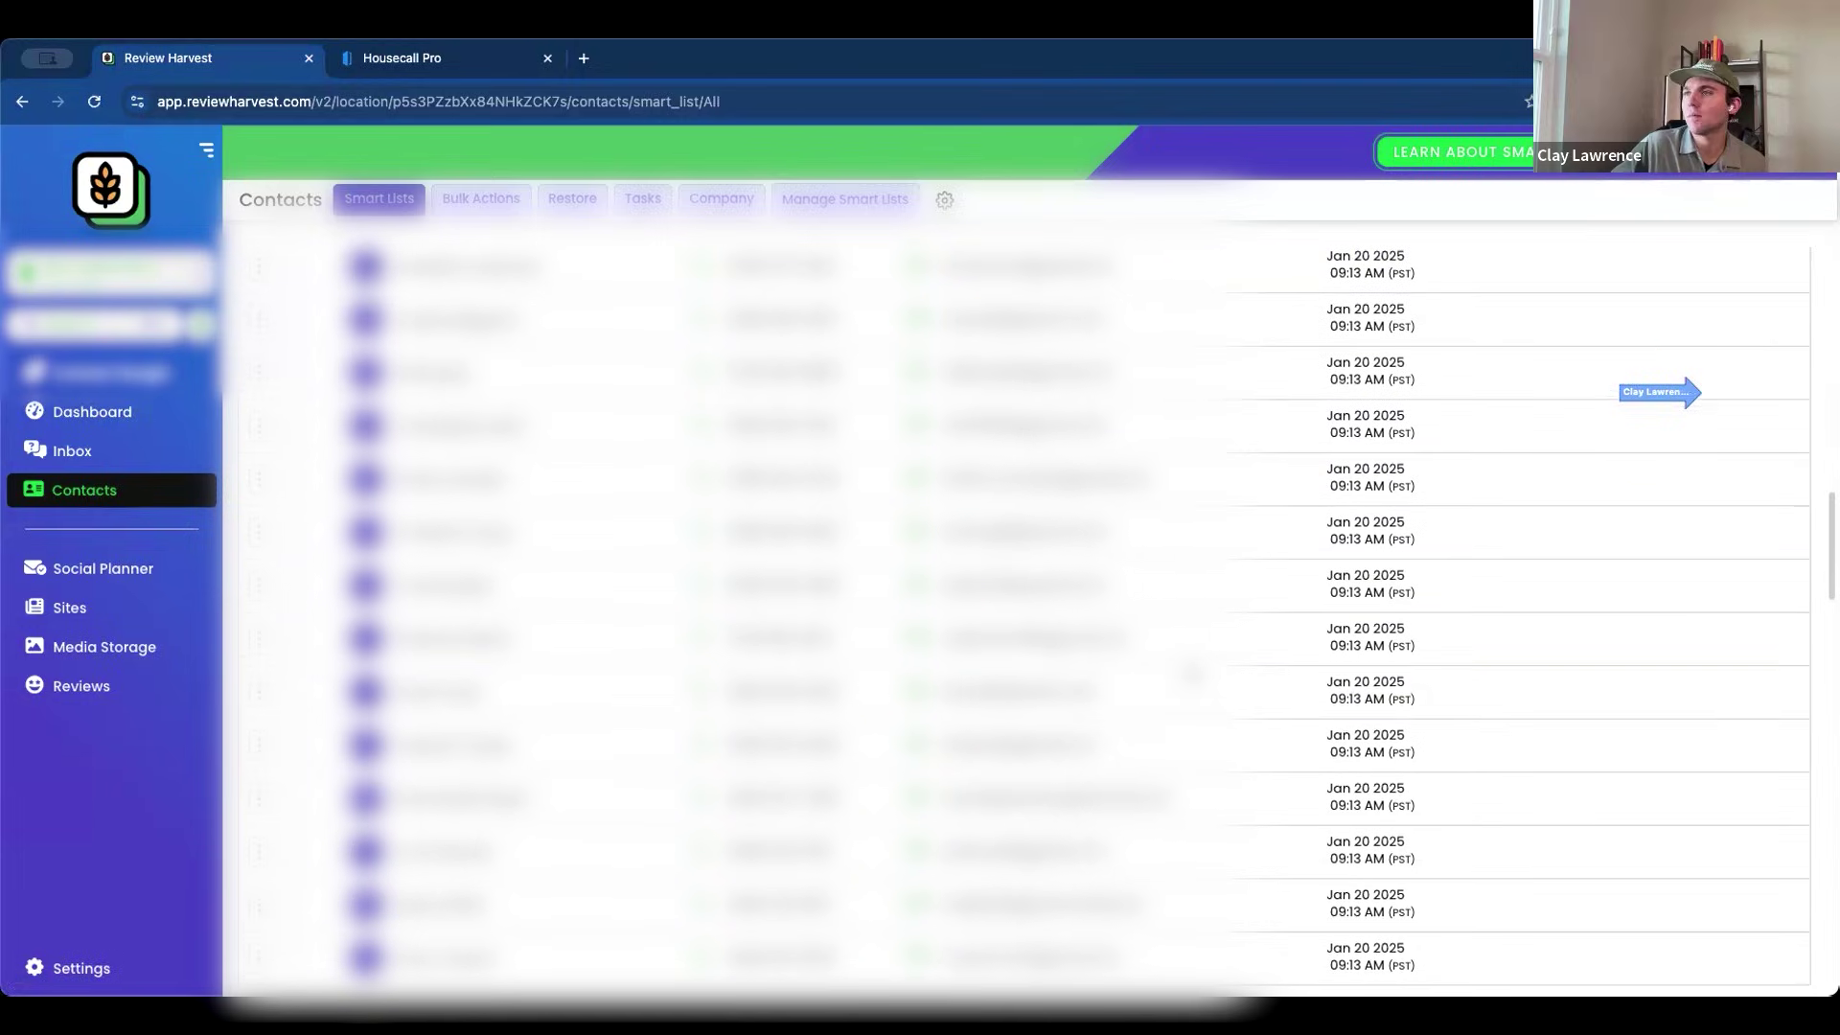
scroll(1192, 673, "down", 3)
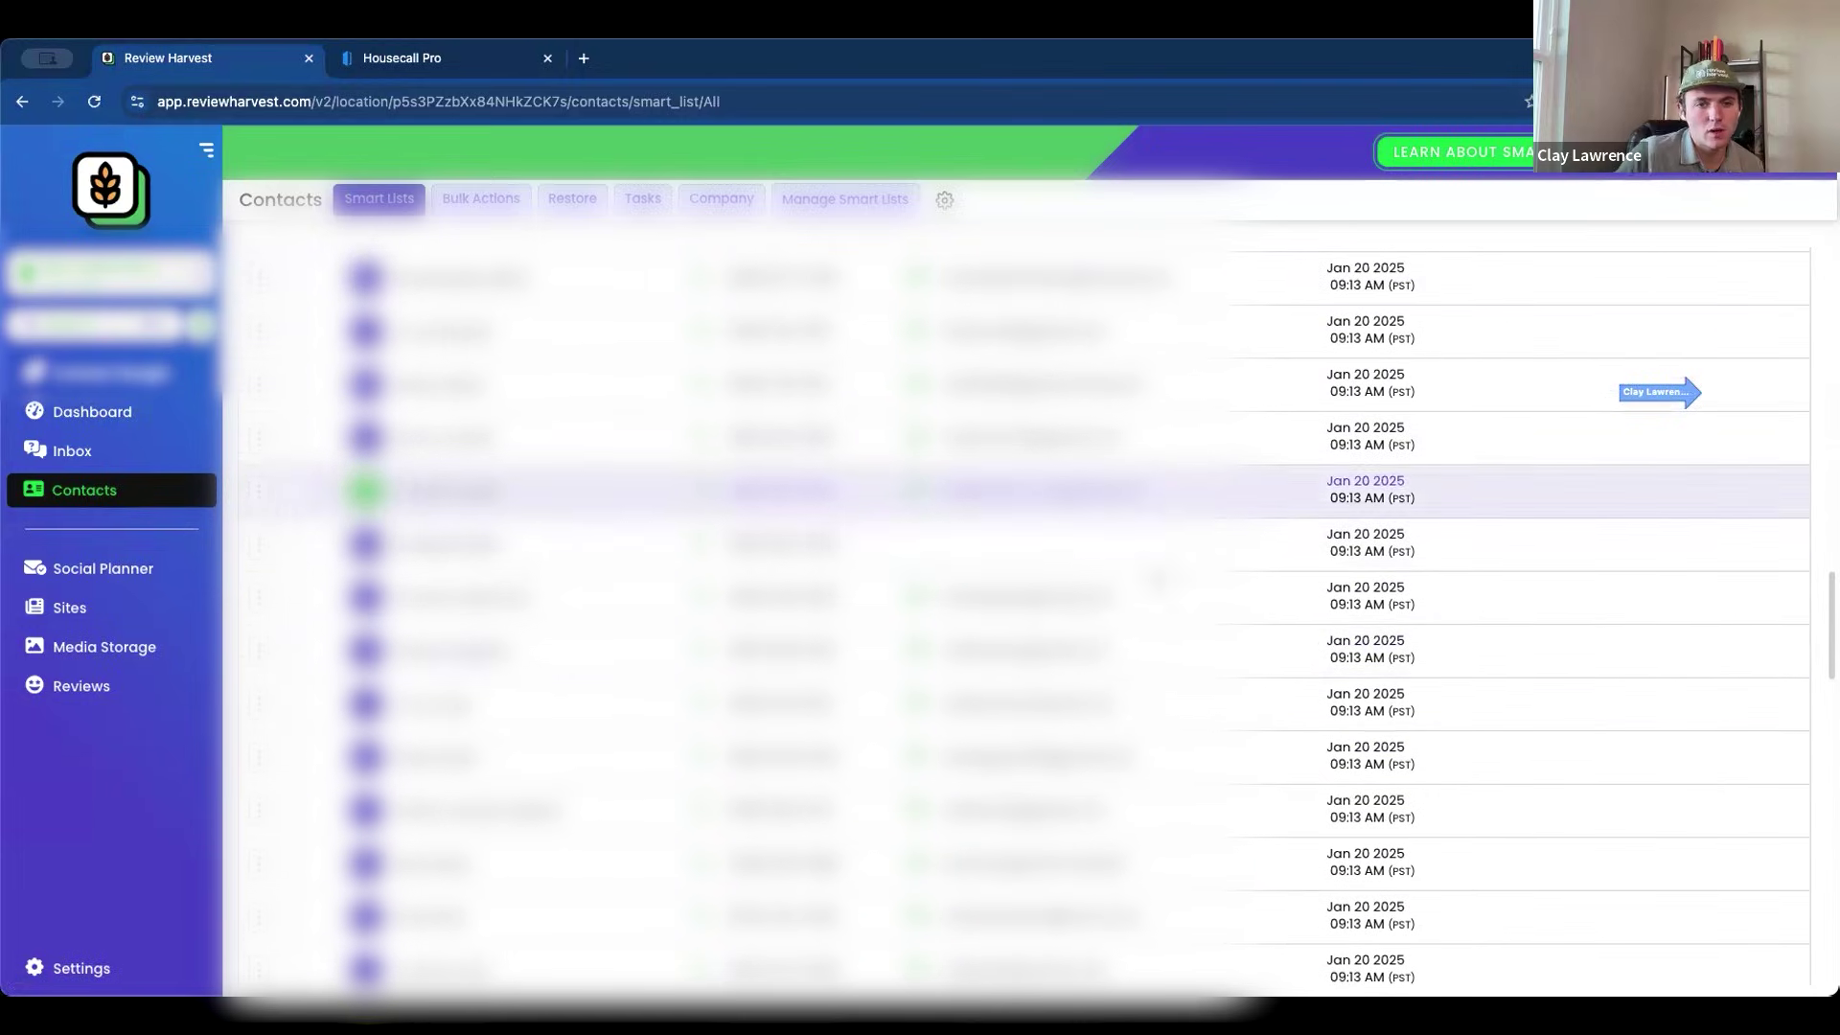
scroll(1157, 578, "down", 5)
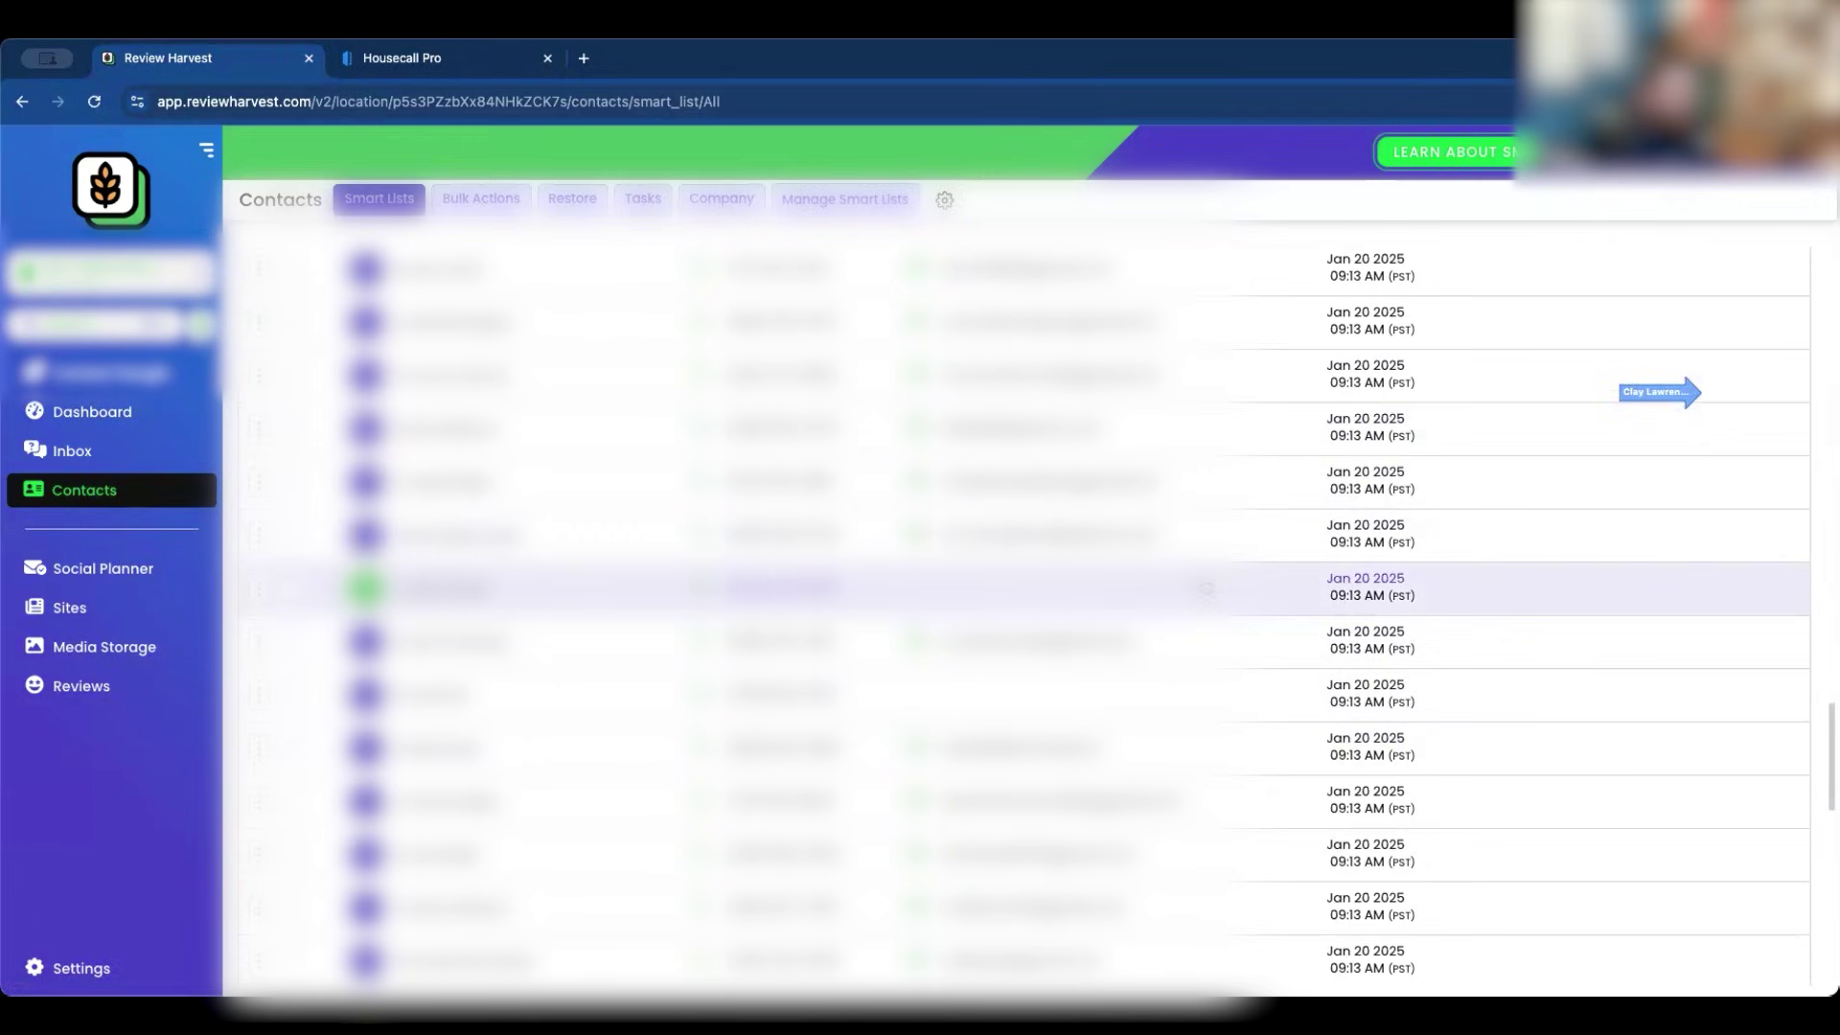
scroll(1212, 599, "down", 5)
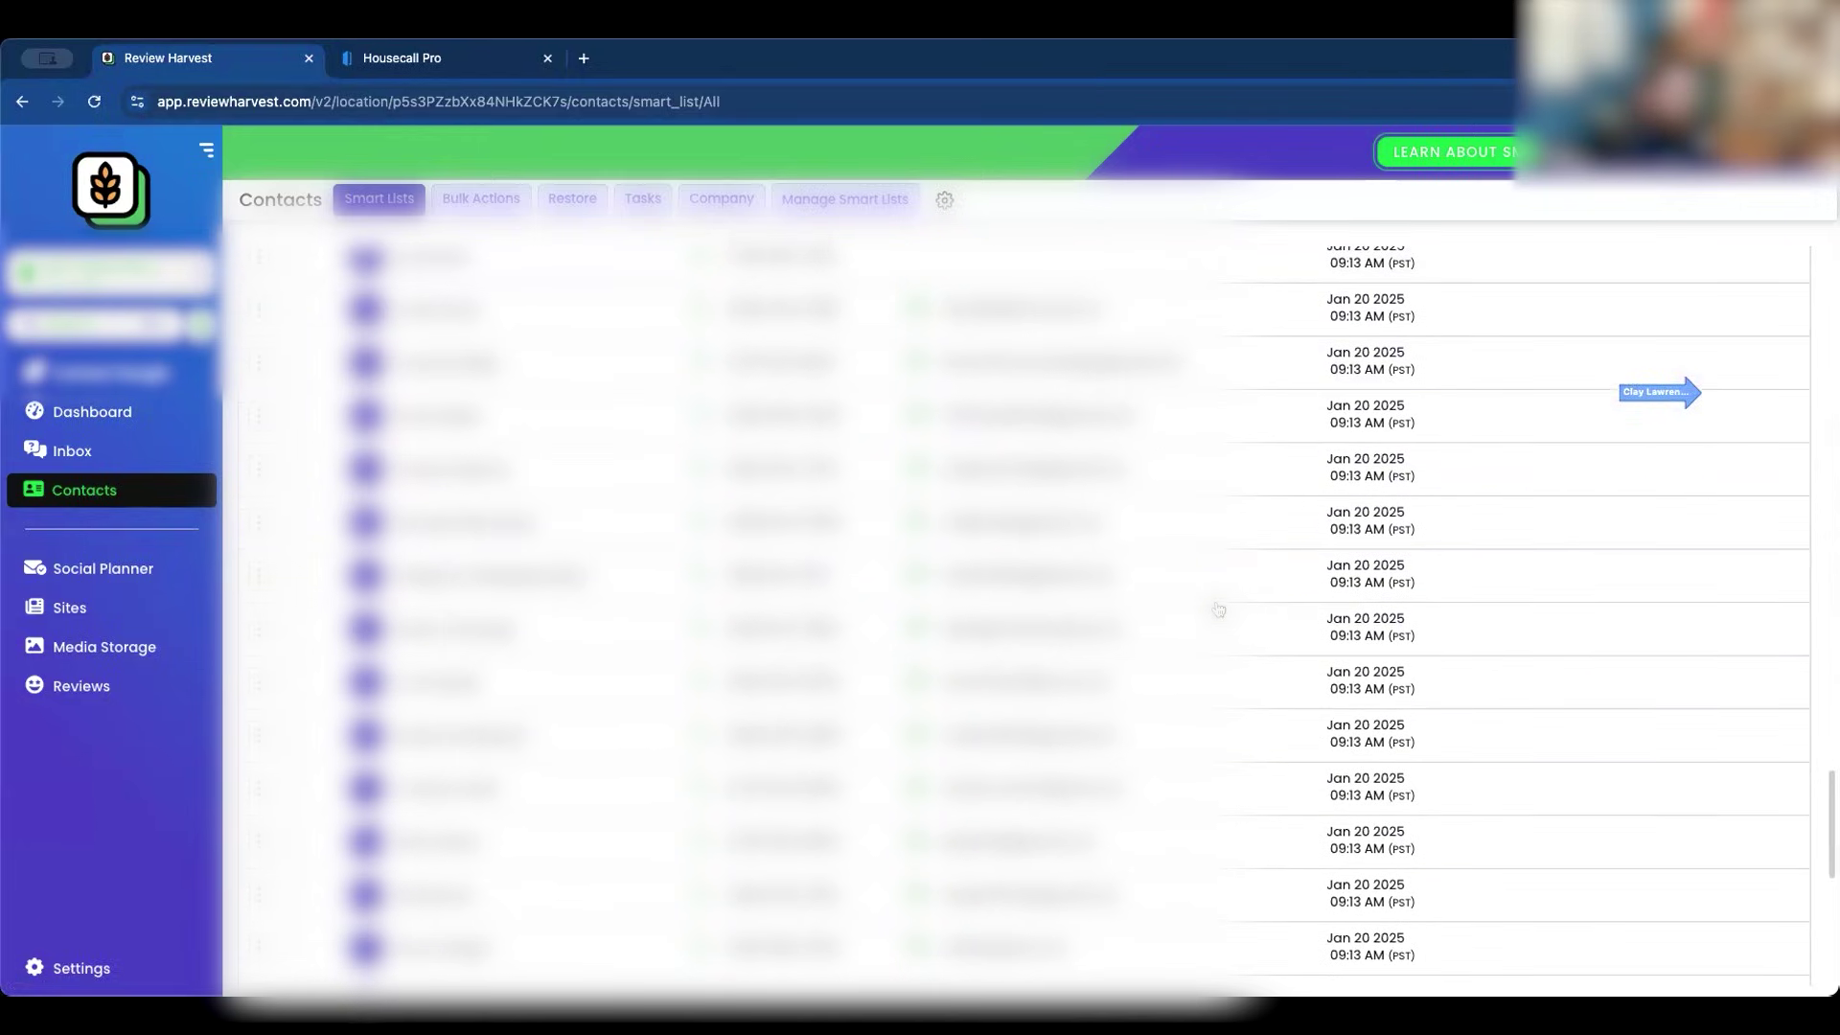
scroll(1218, 609, "down", 5)
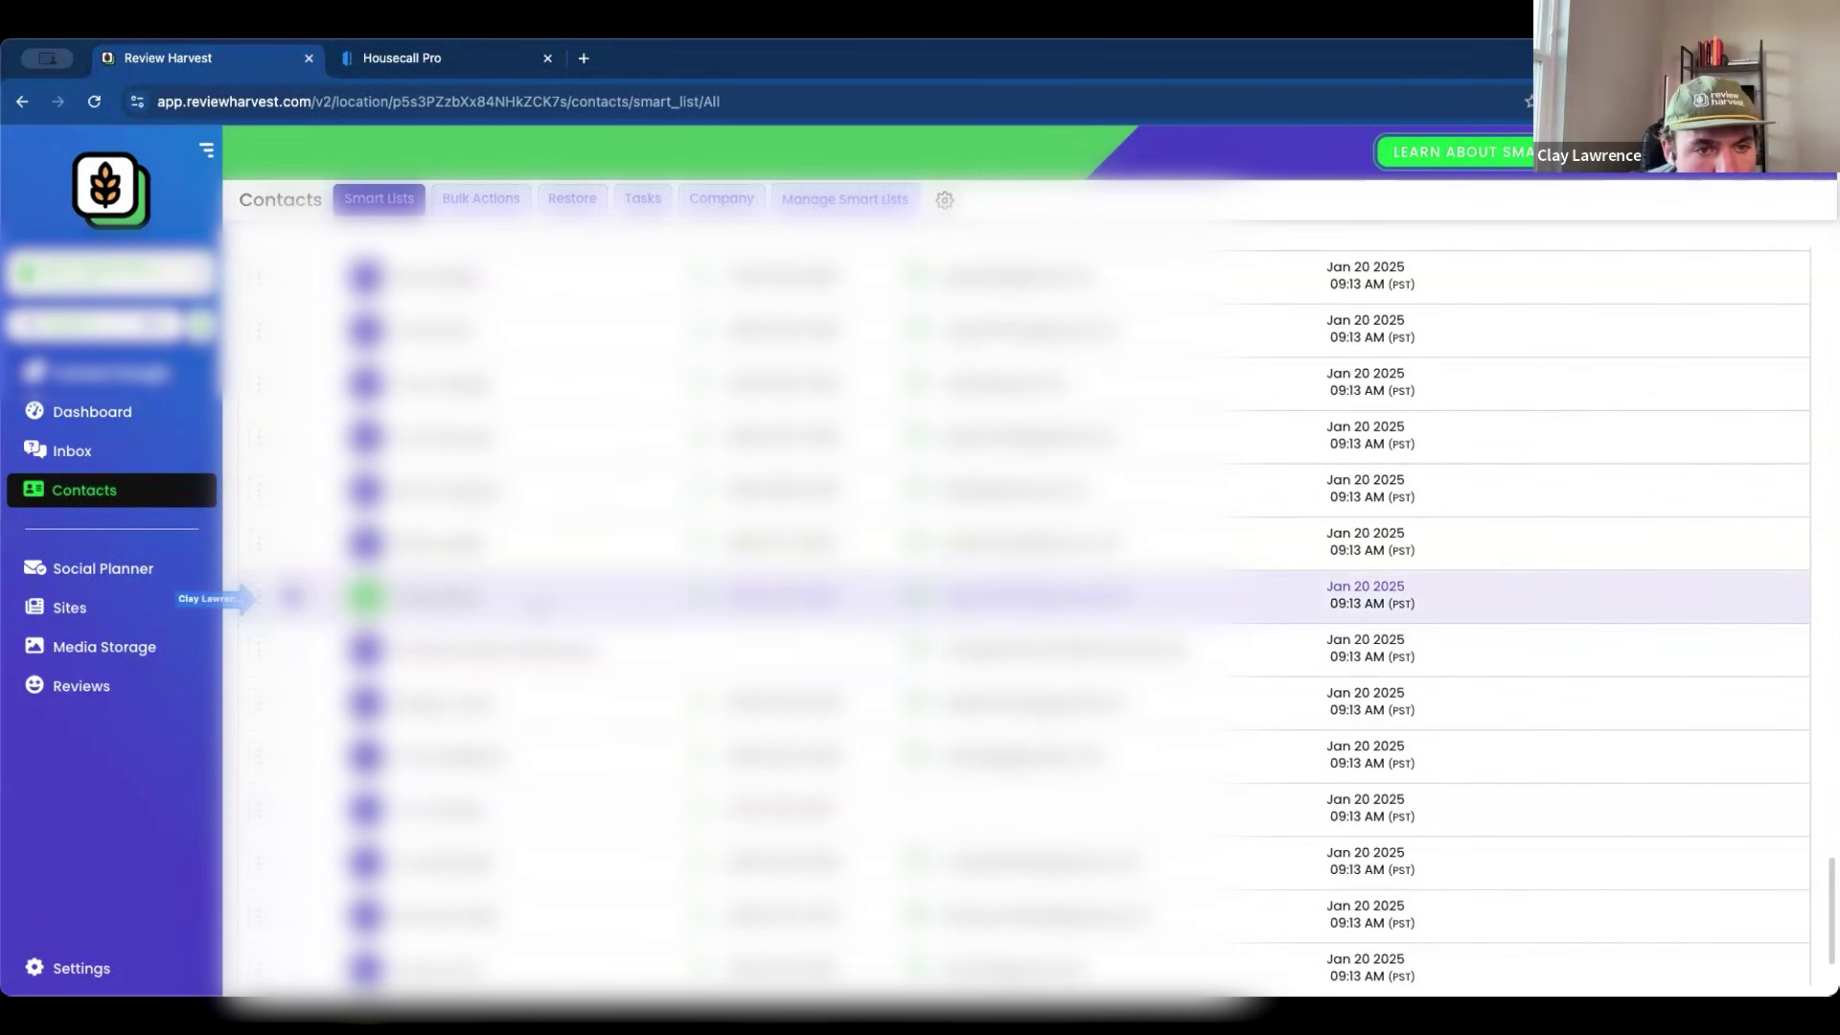
scroll(251, 599, "up", 10)
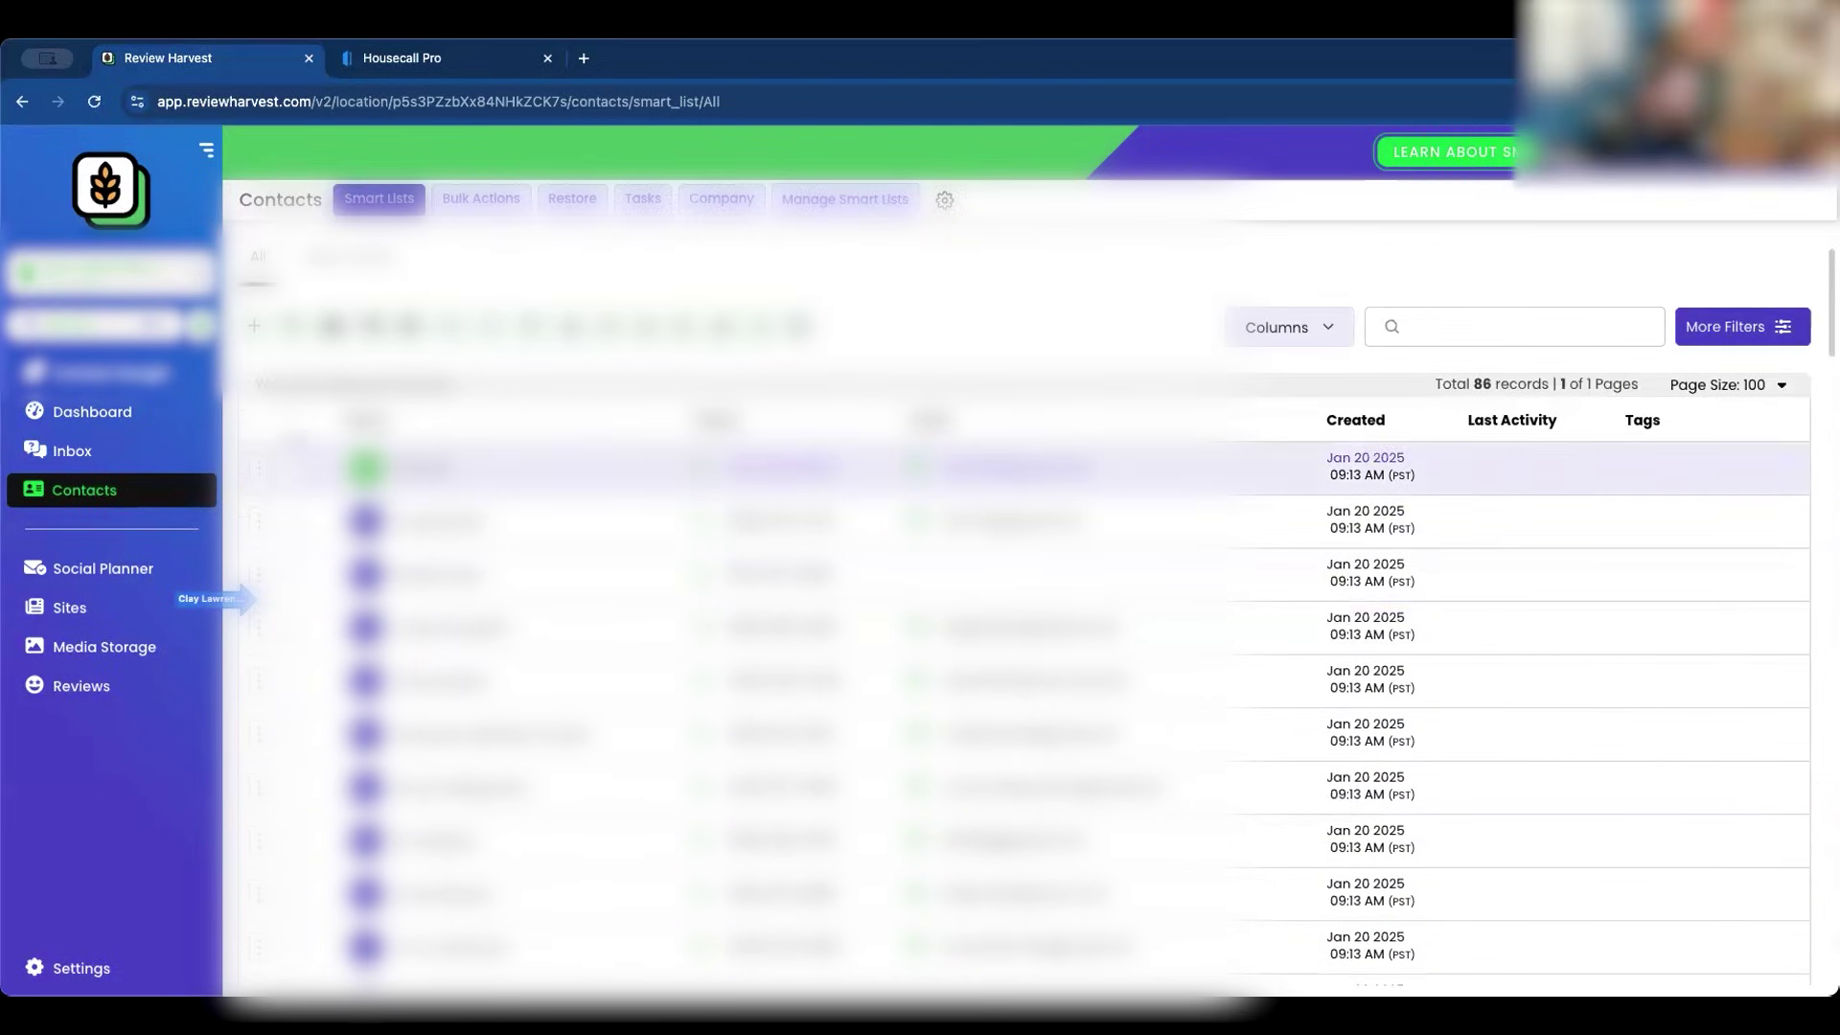
scroll(1036, 569, "down", 20)
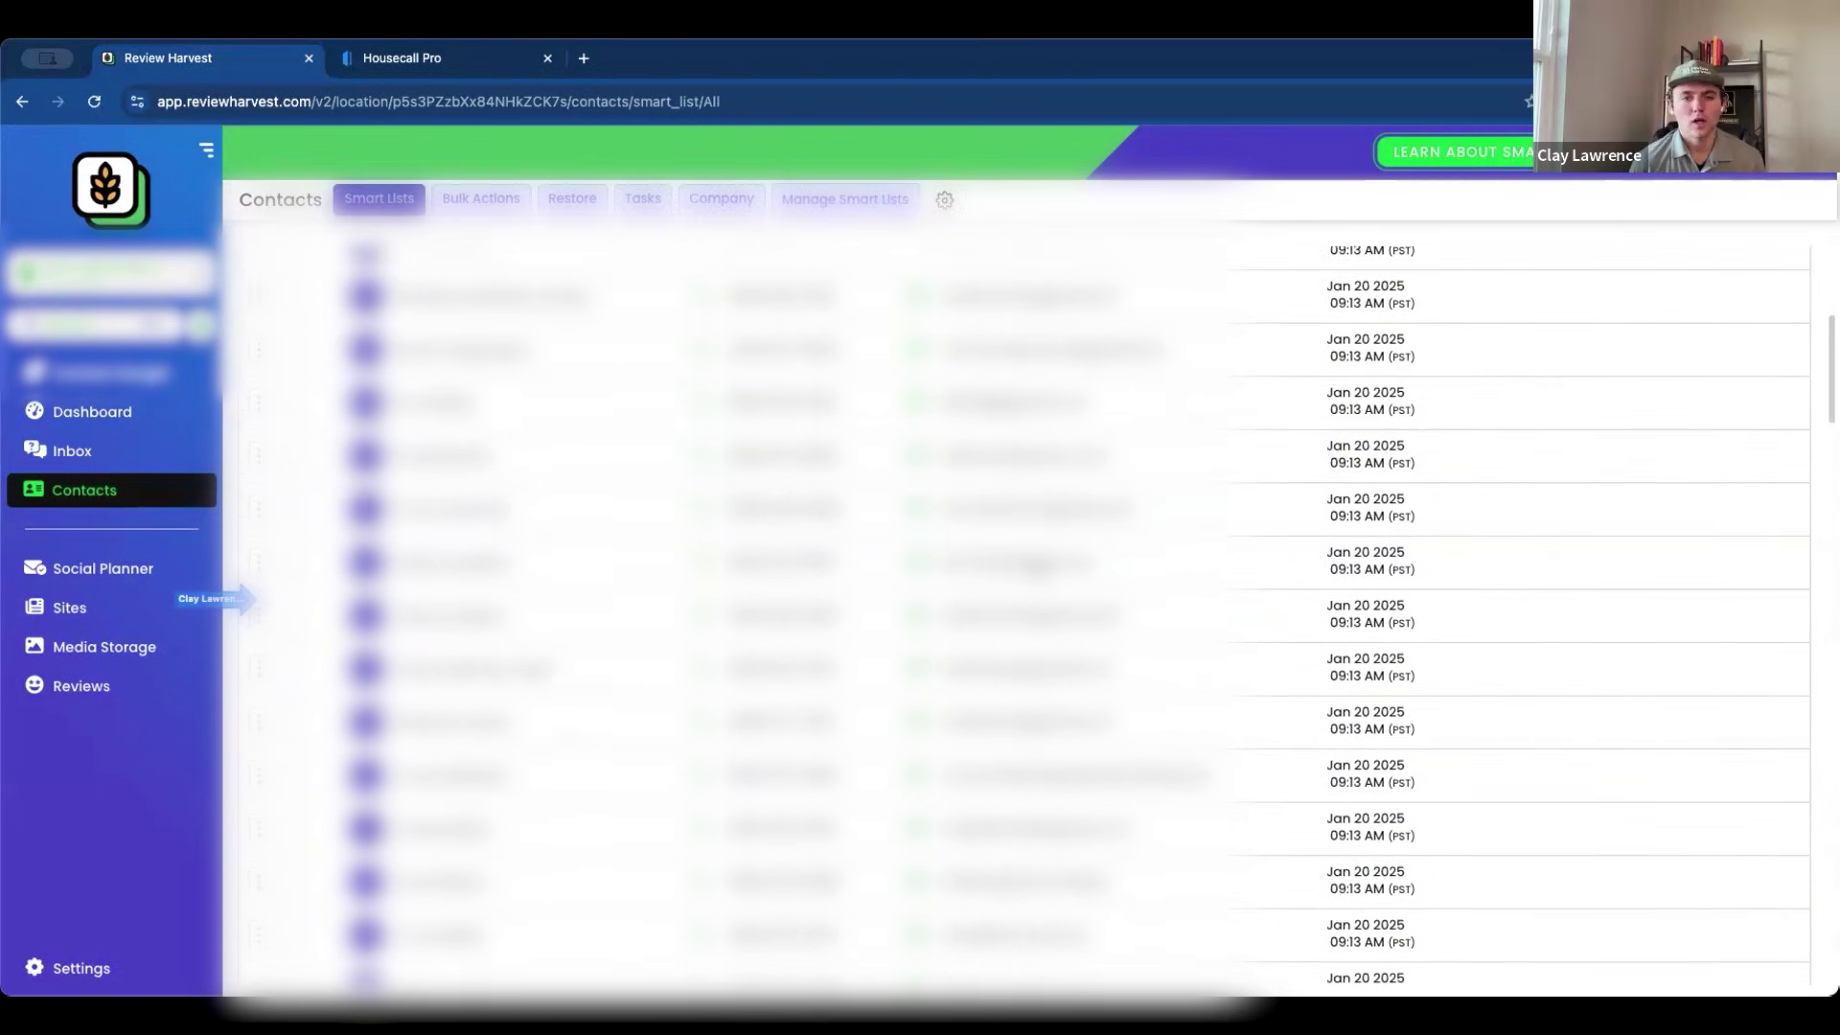
scroll(1036, 555, "down", 5)
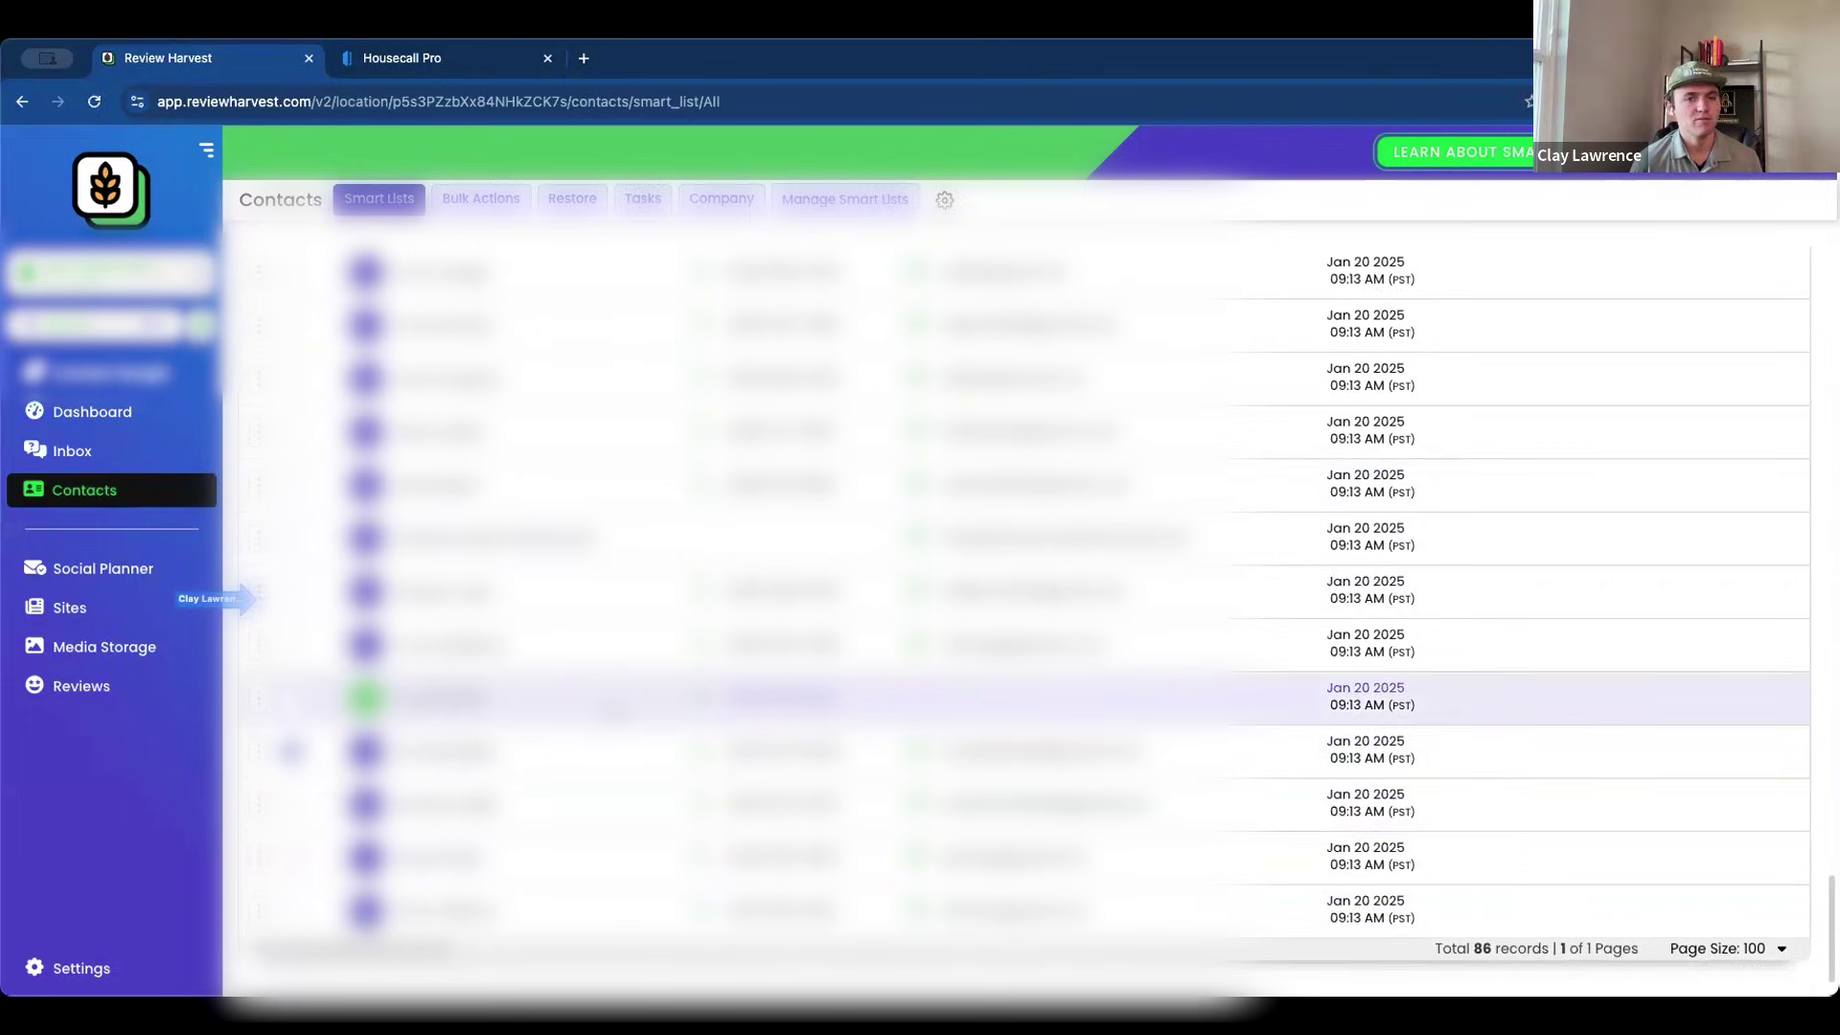
scroll(290, 815, "up", 1)
scroll(290, 815, "up", 2)
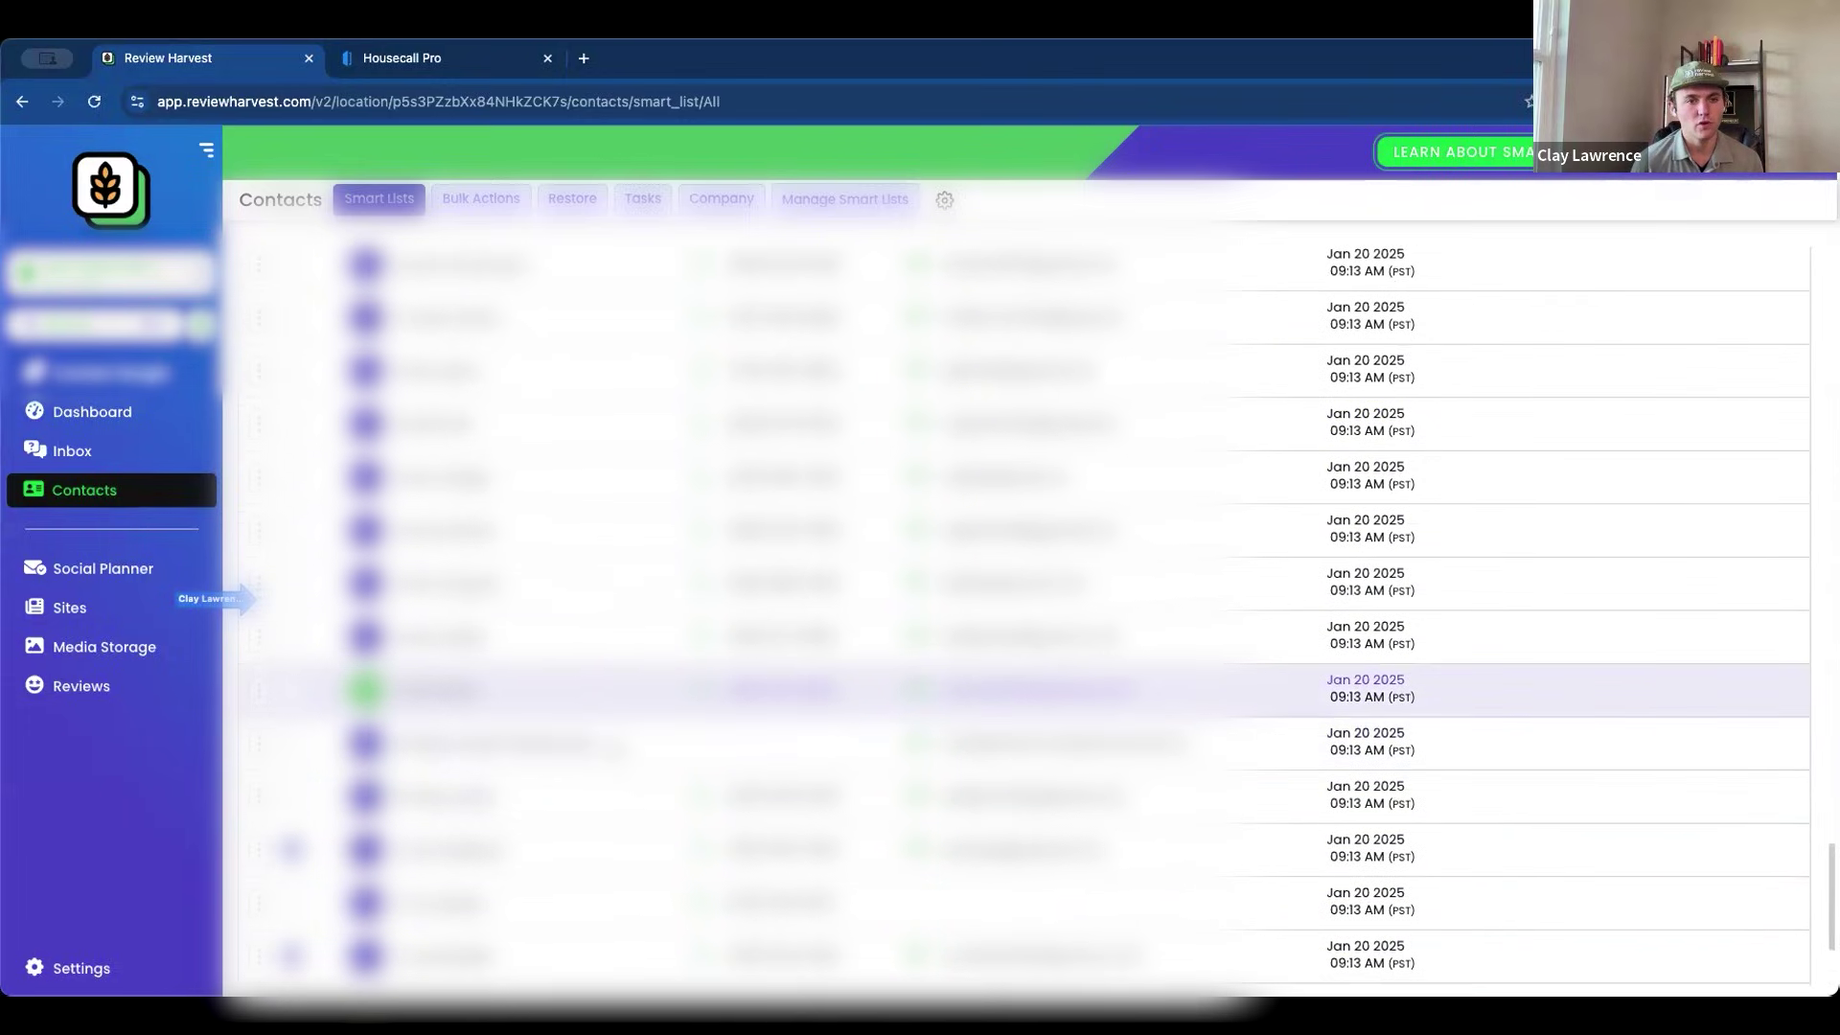
scroll(290, 816, "up", 2)
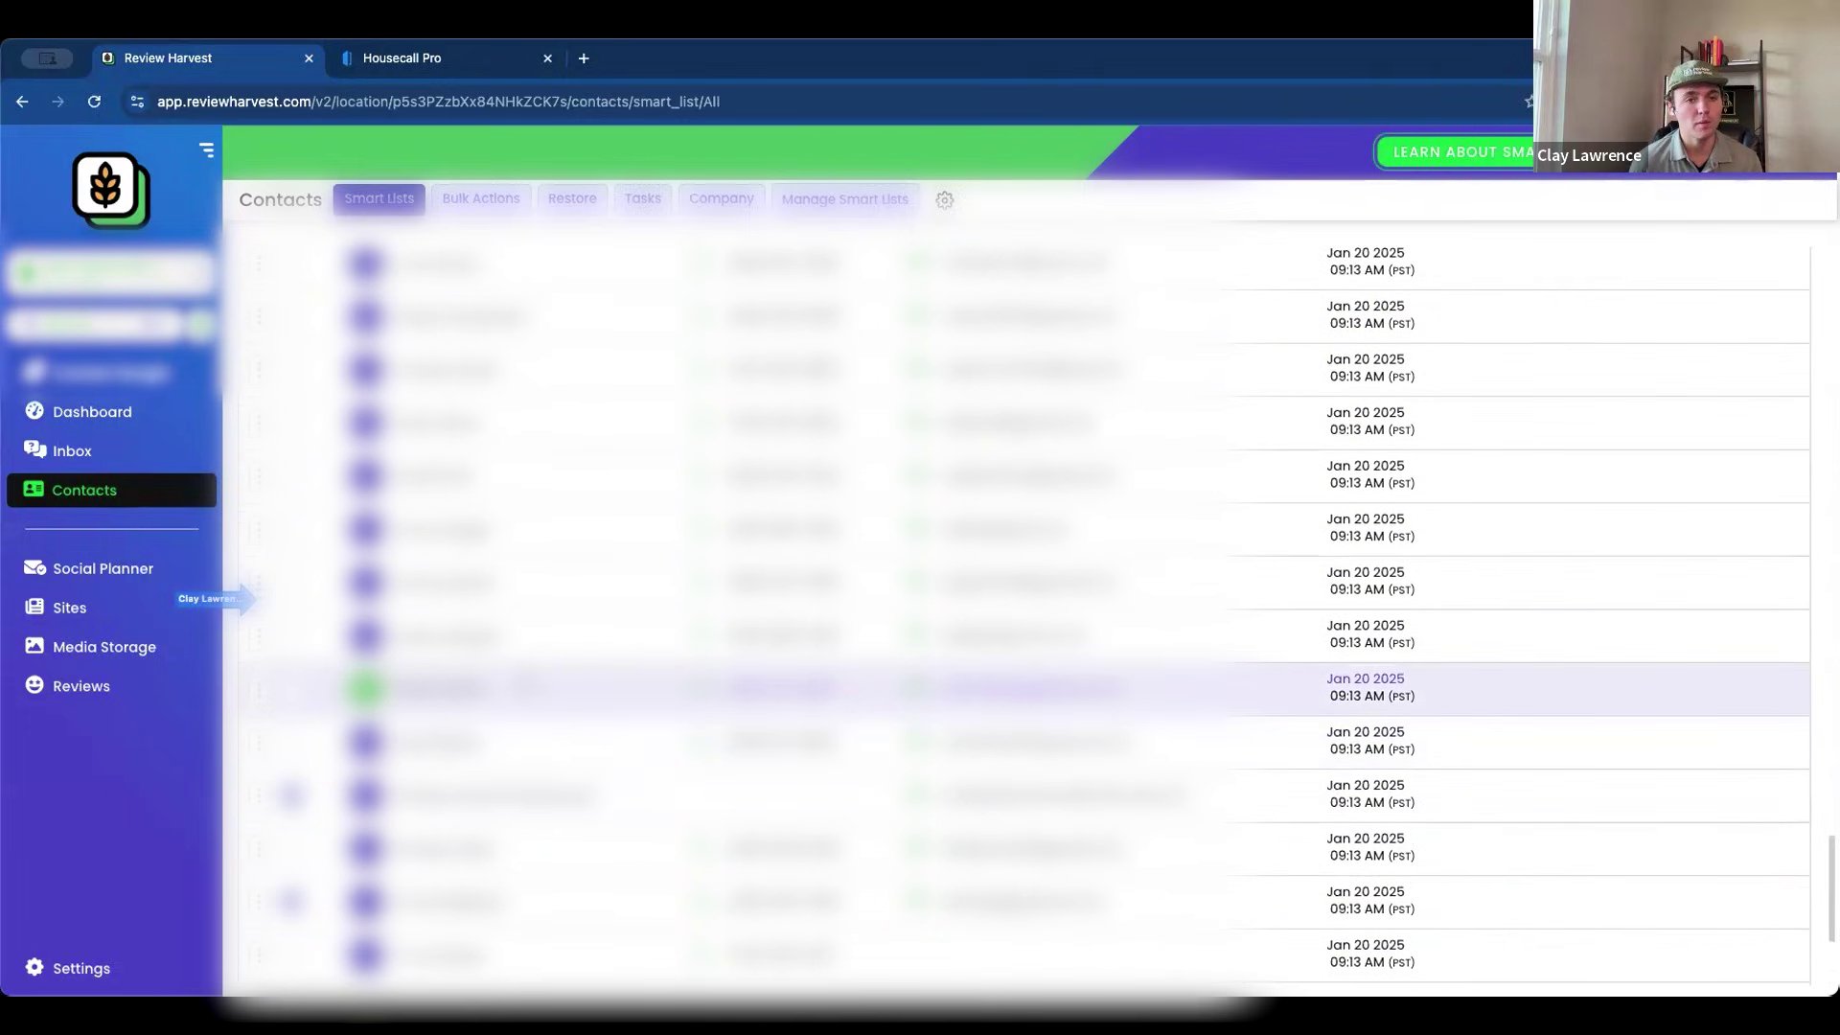
scroll(544, 692, "up", 1)
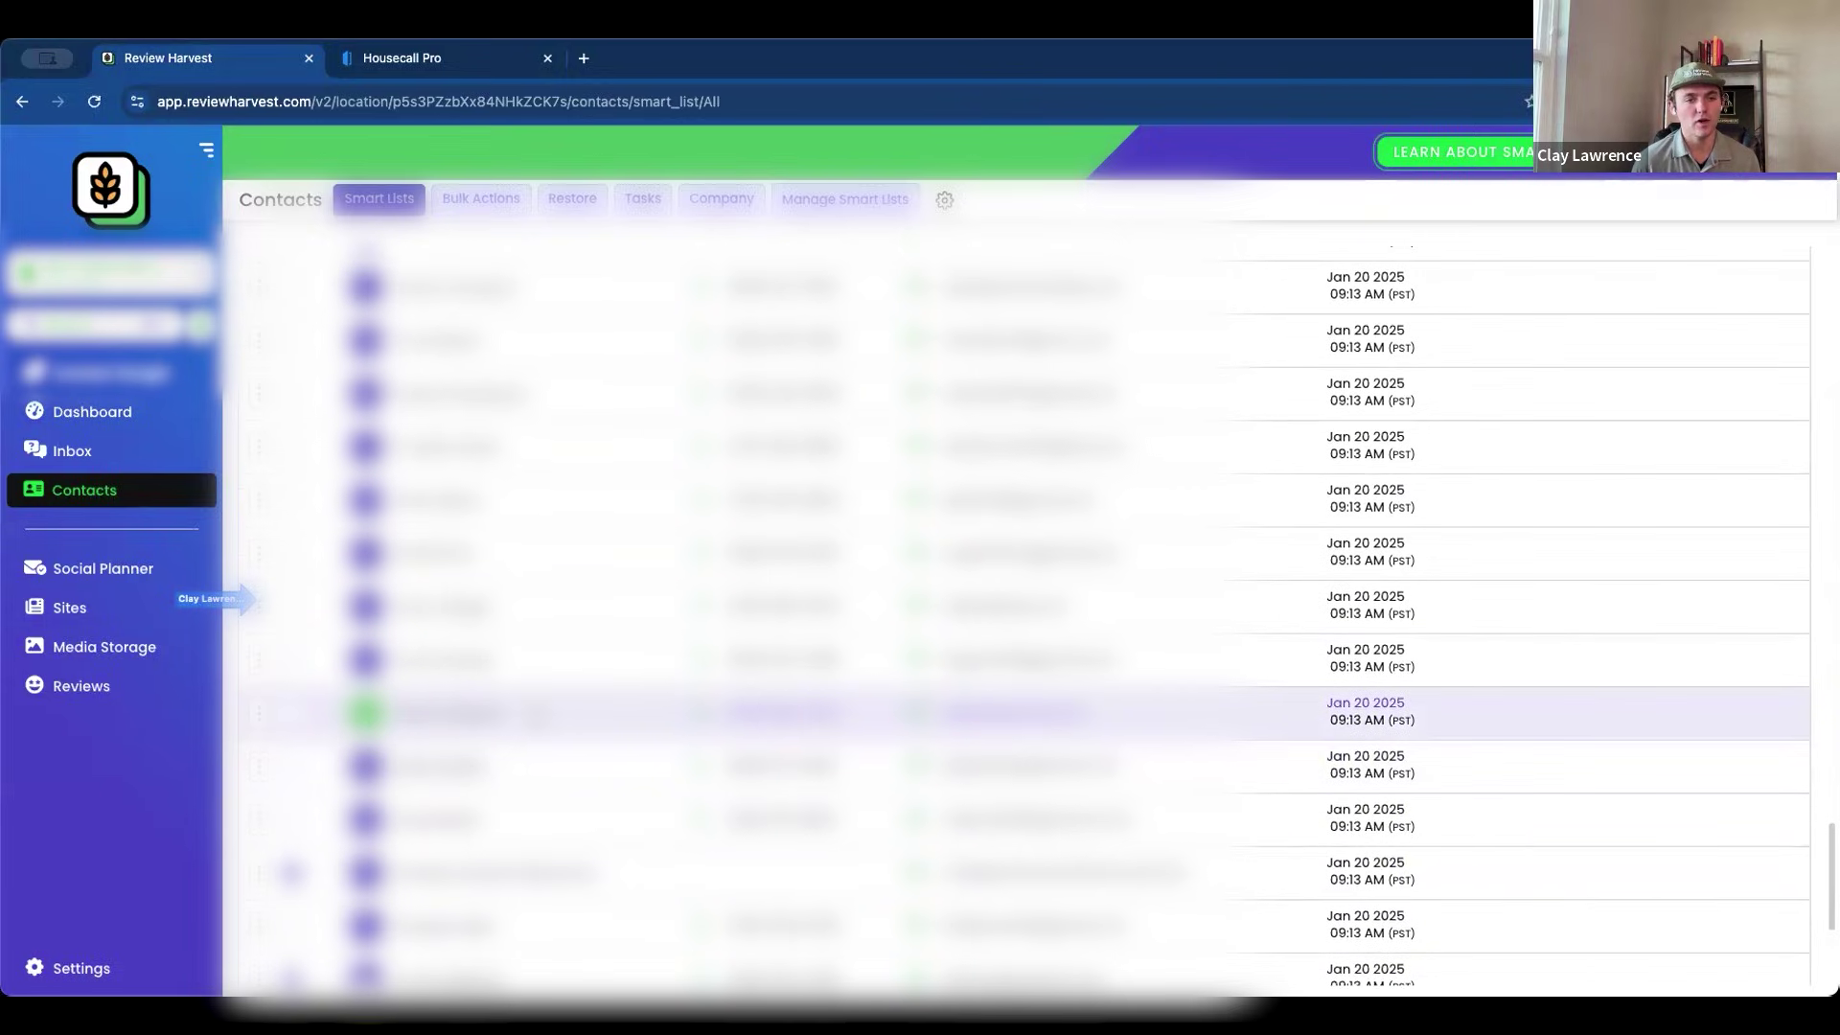
scroll(247, 599, "up", 1)
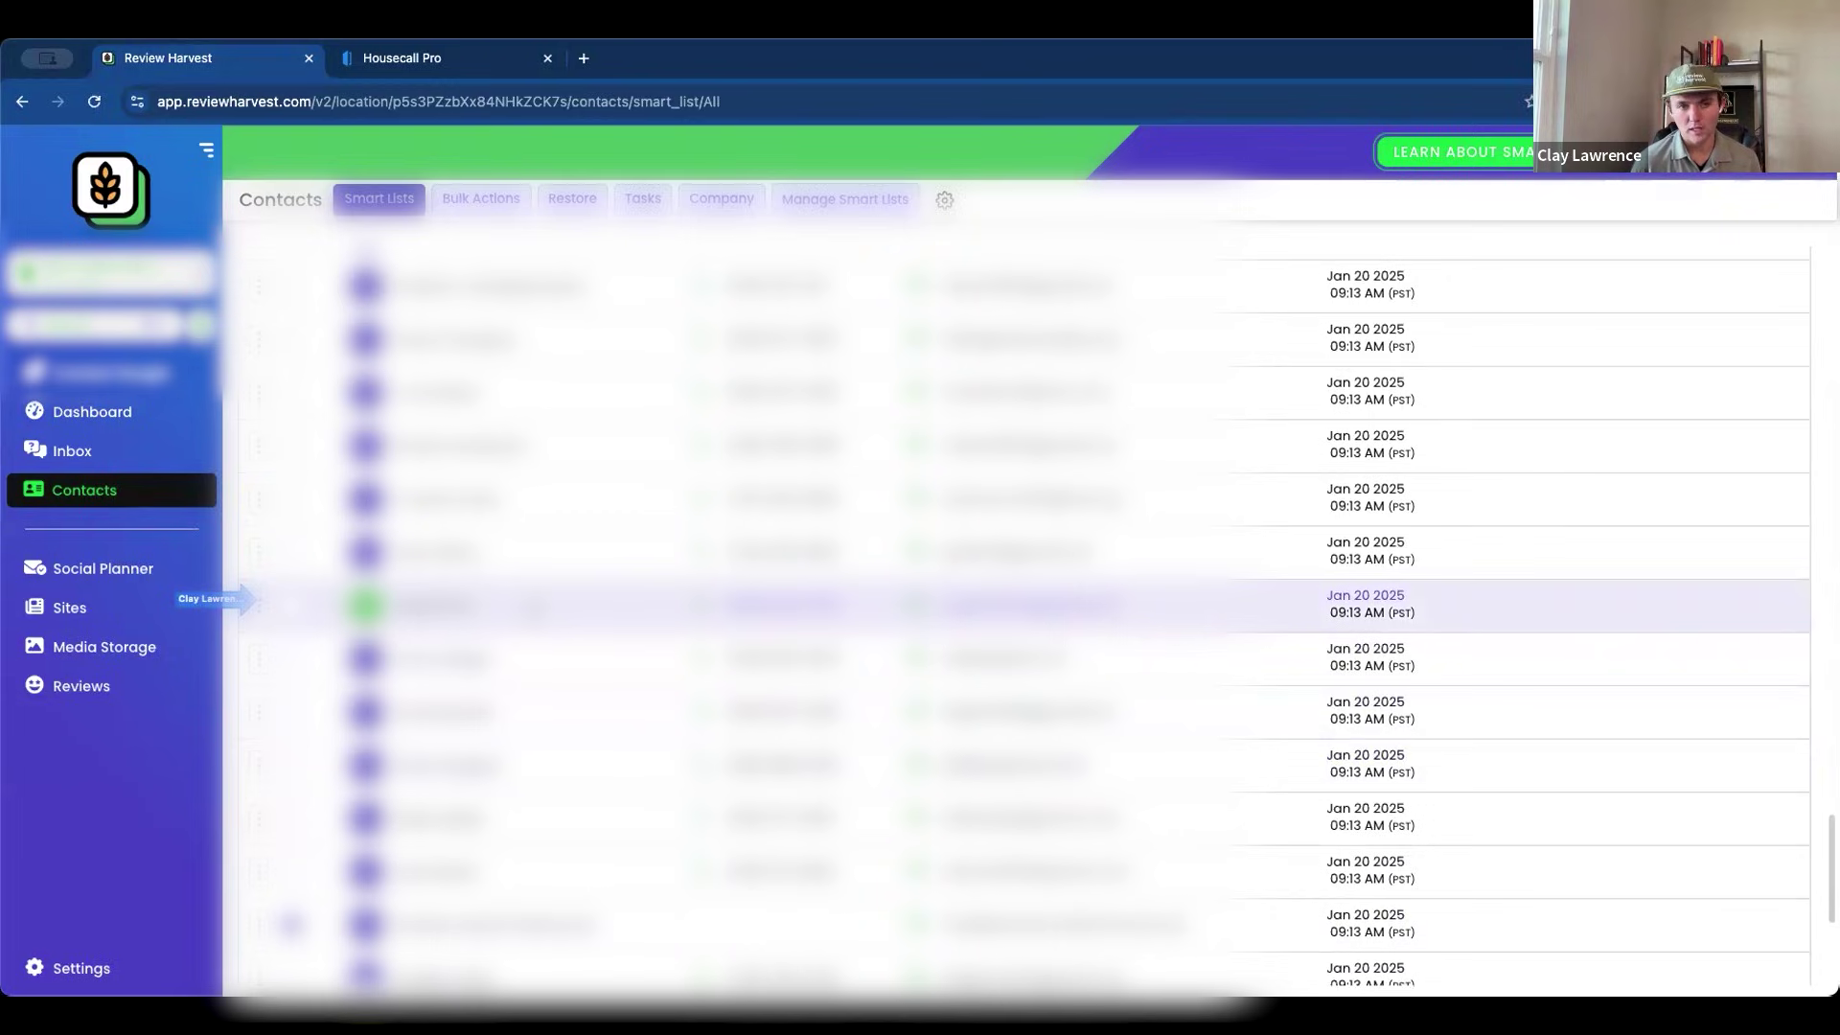
scroll(247, 598, "up", 1)
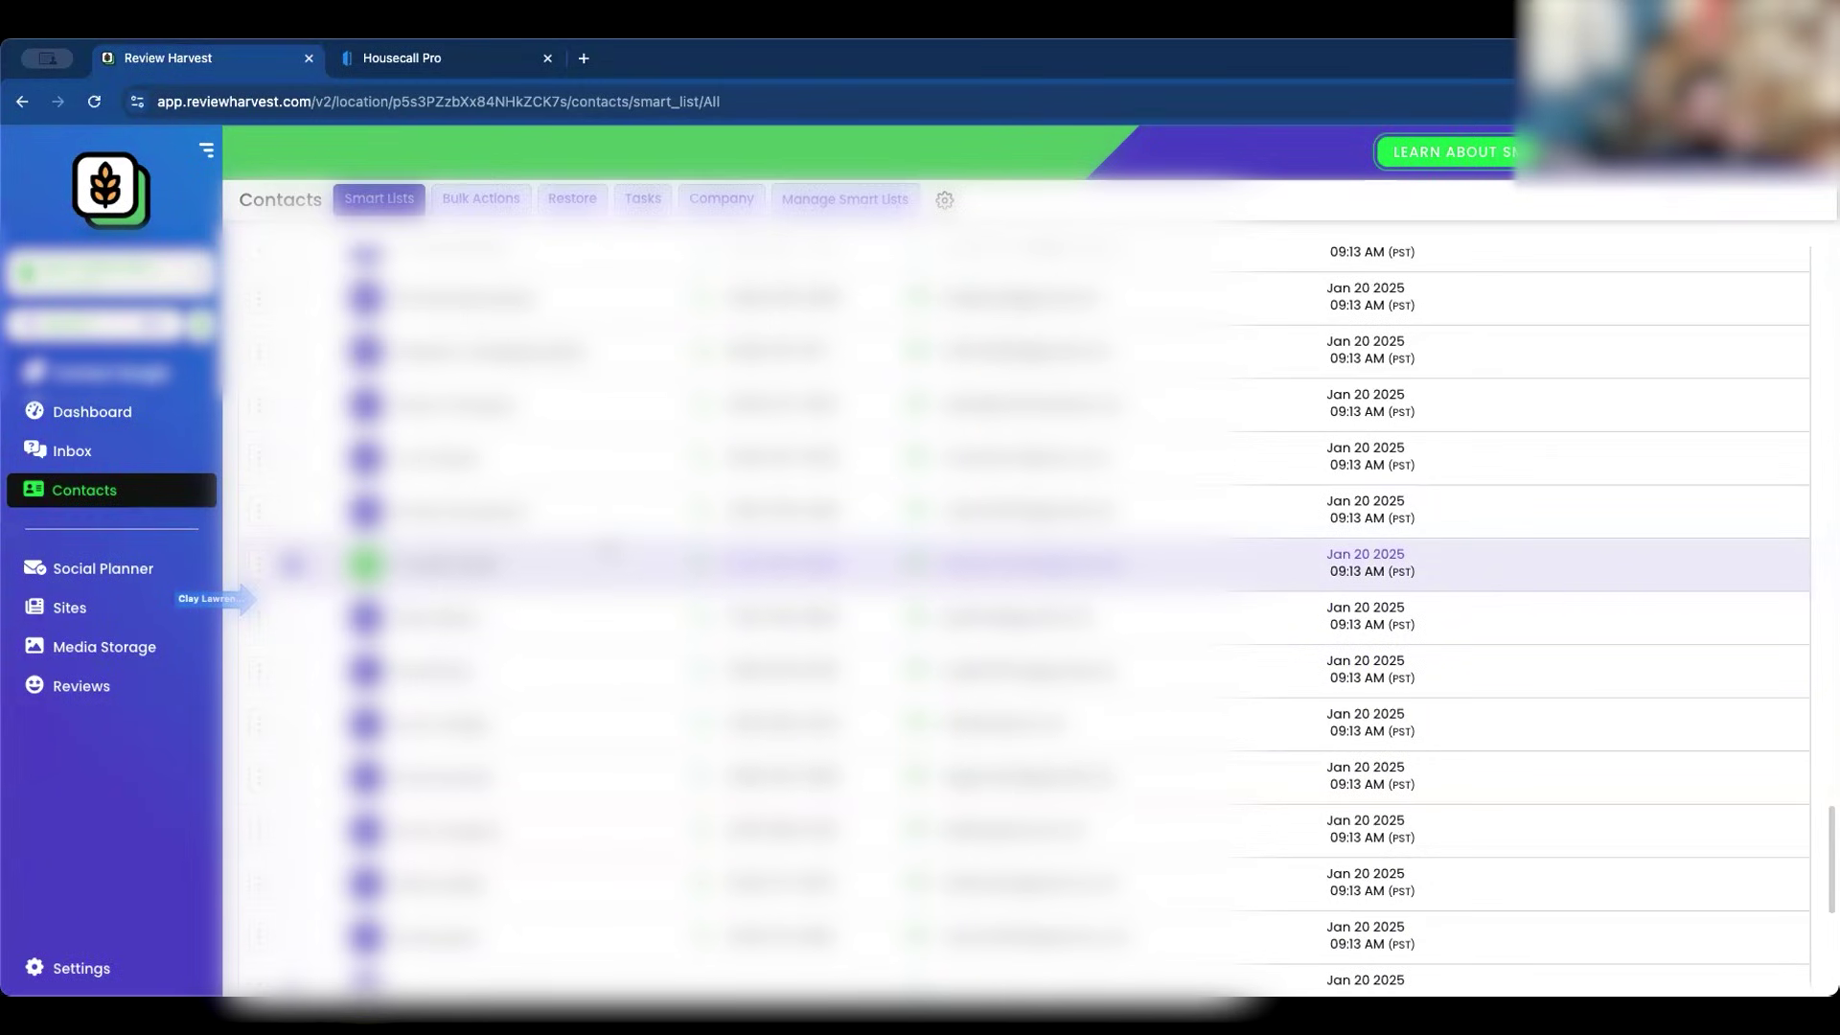
scroll(247, 599, "up", 2)
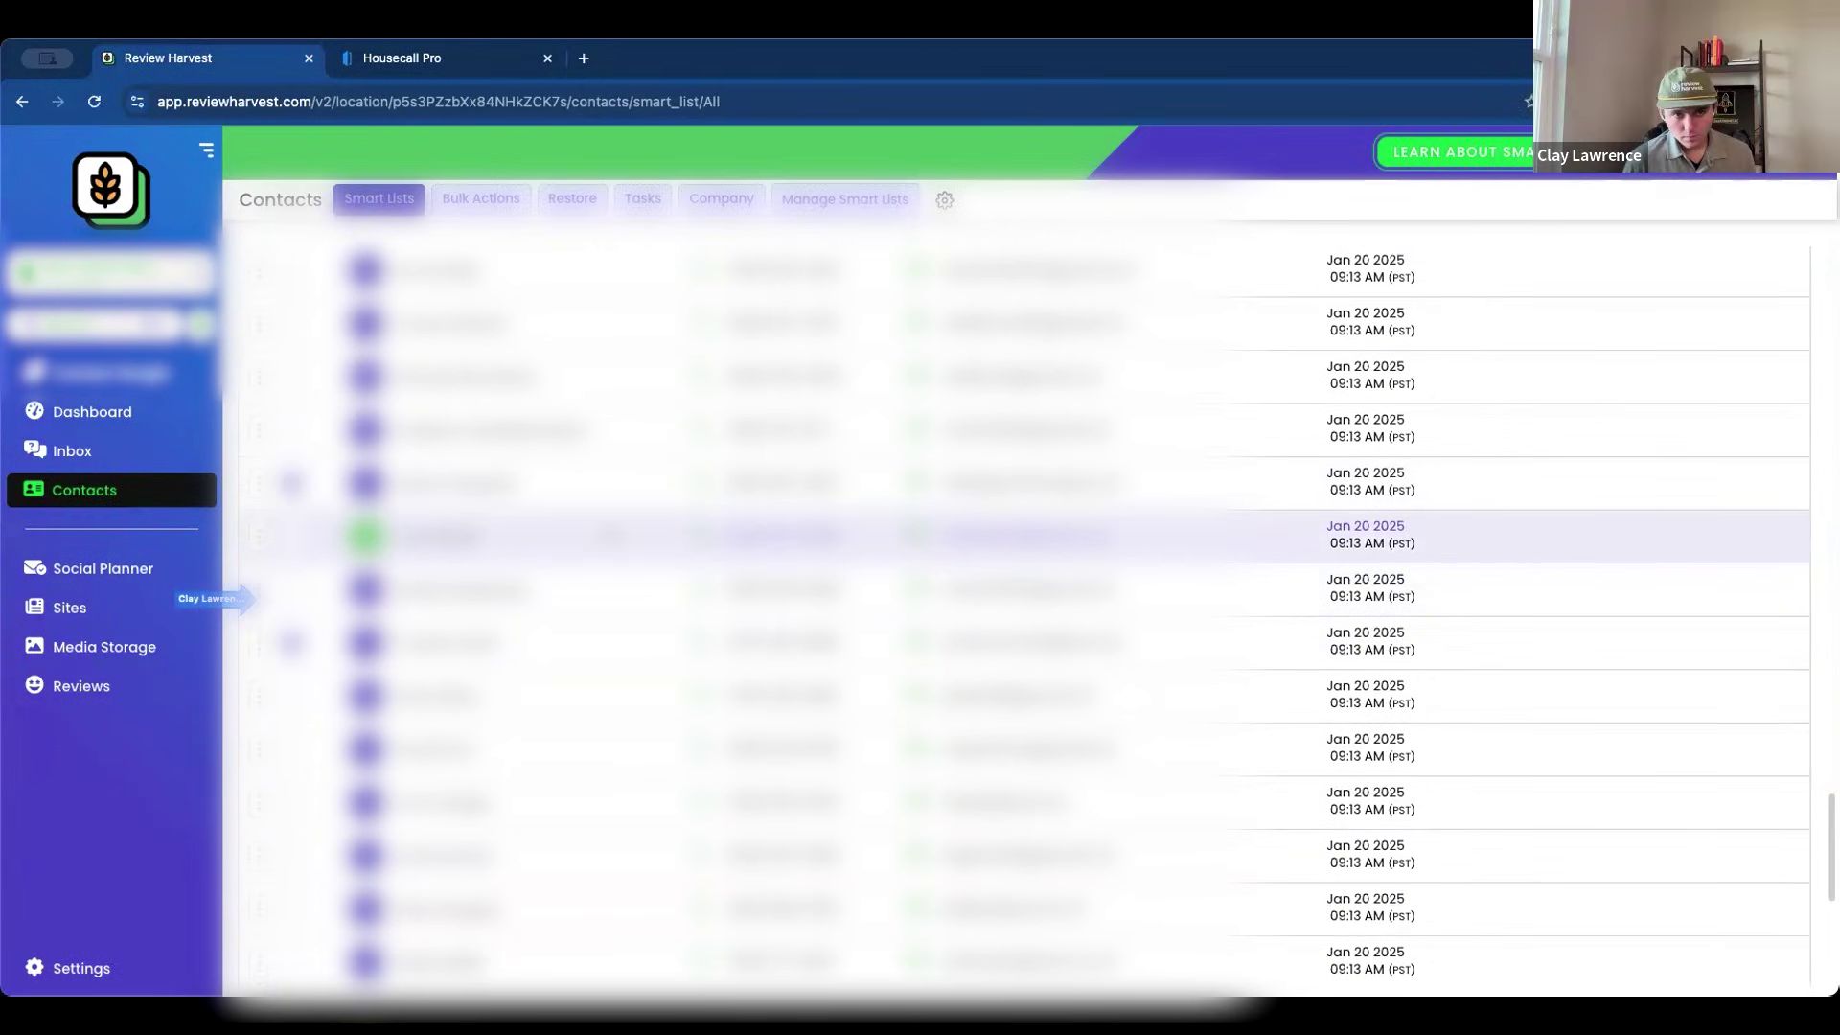
scroll(248, 599, "up", 2)
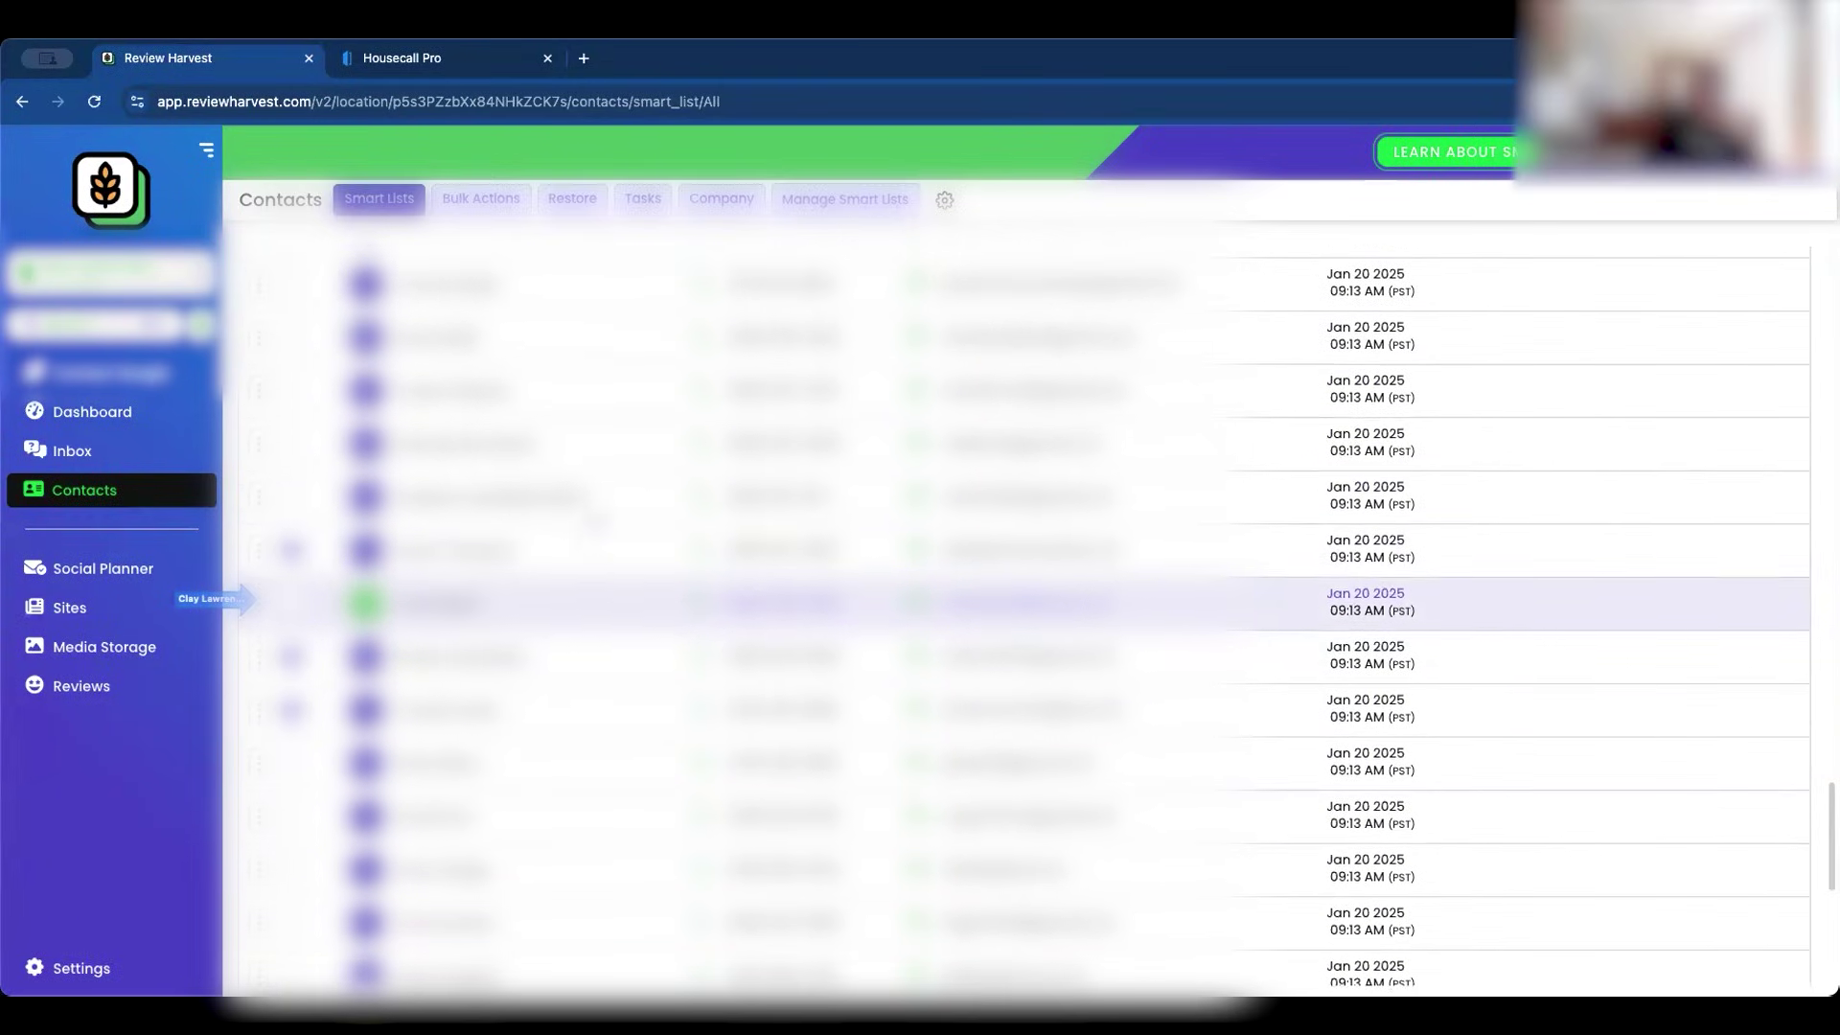
scroll(248, 599, "up", 3)
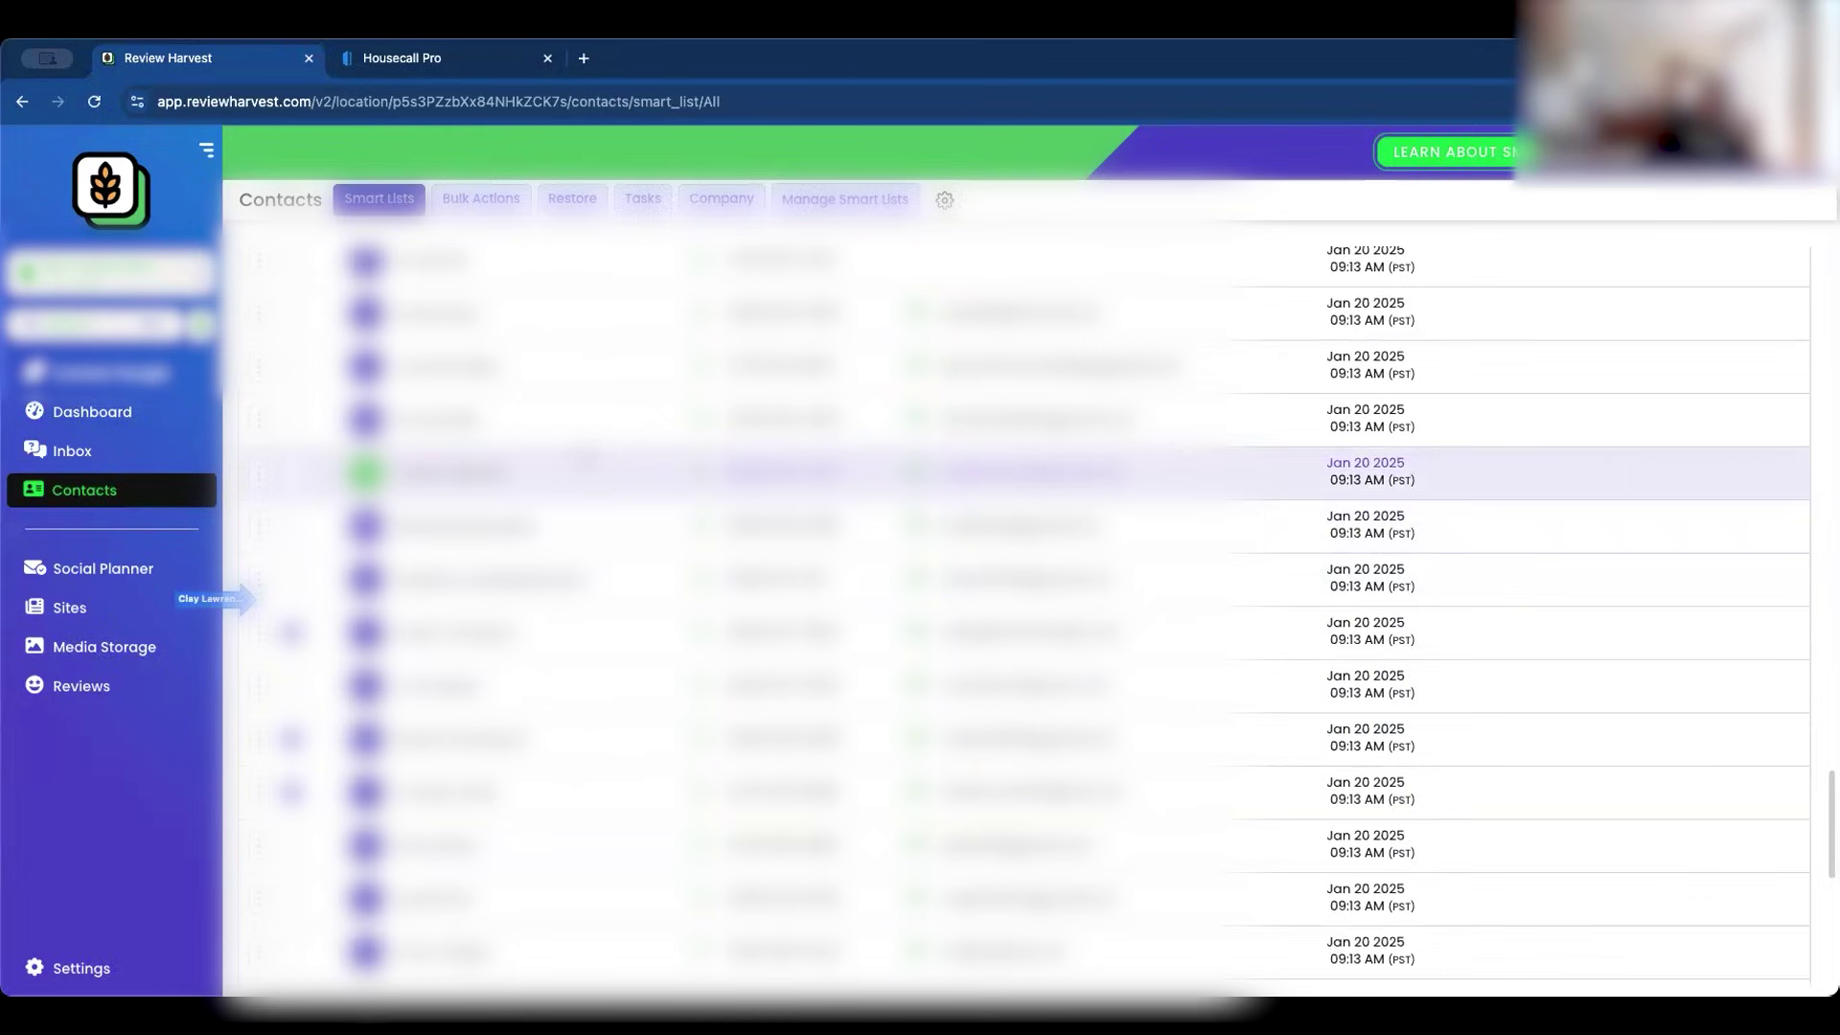
scroll(247, 598, "up", 2)
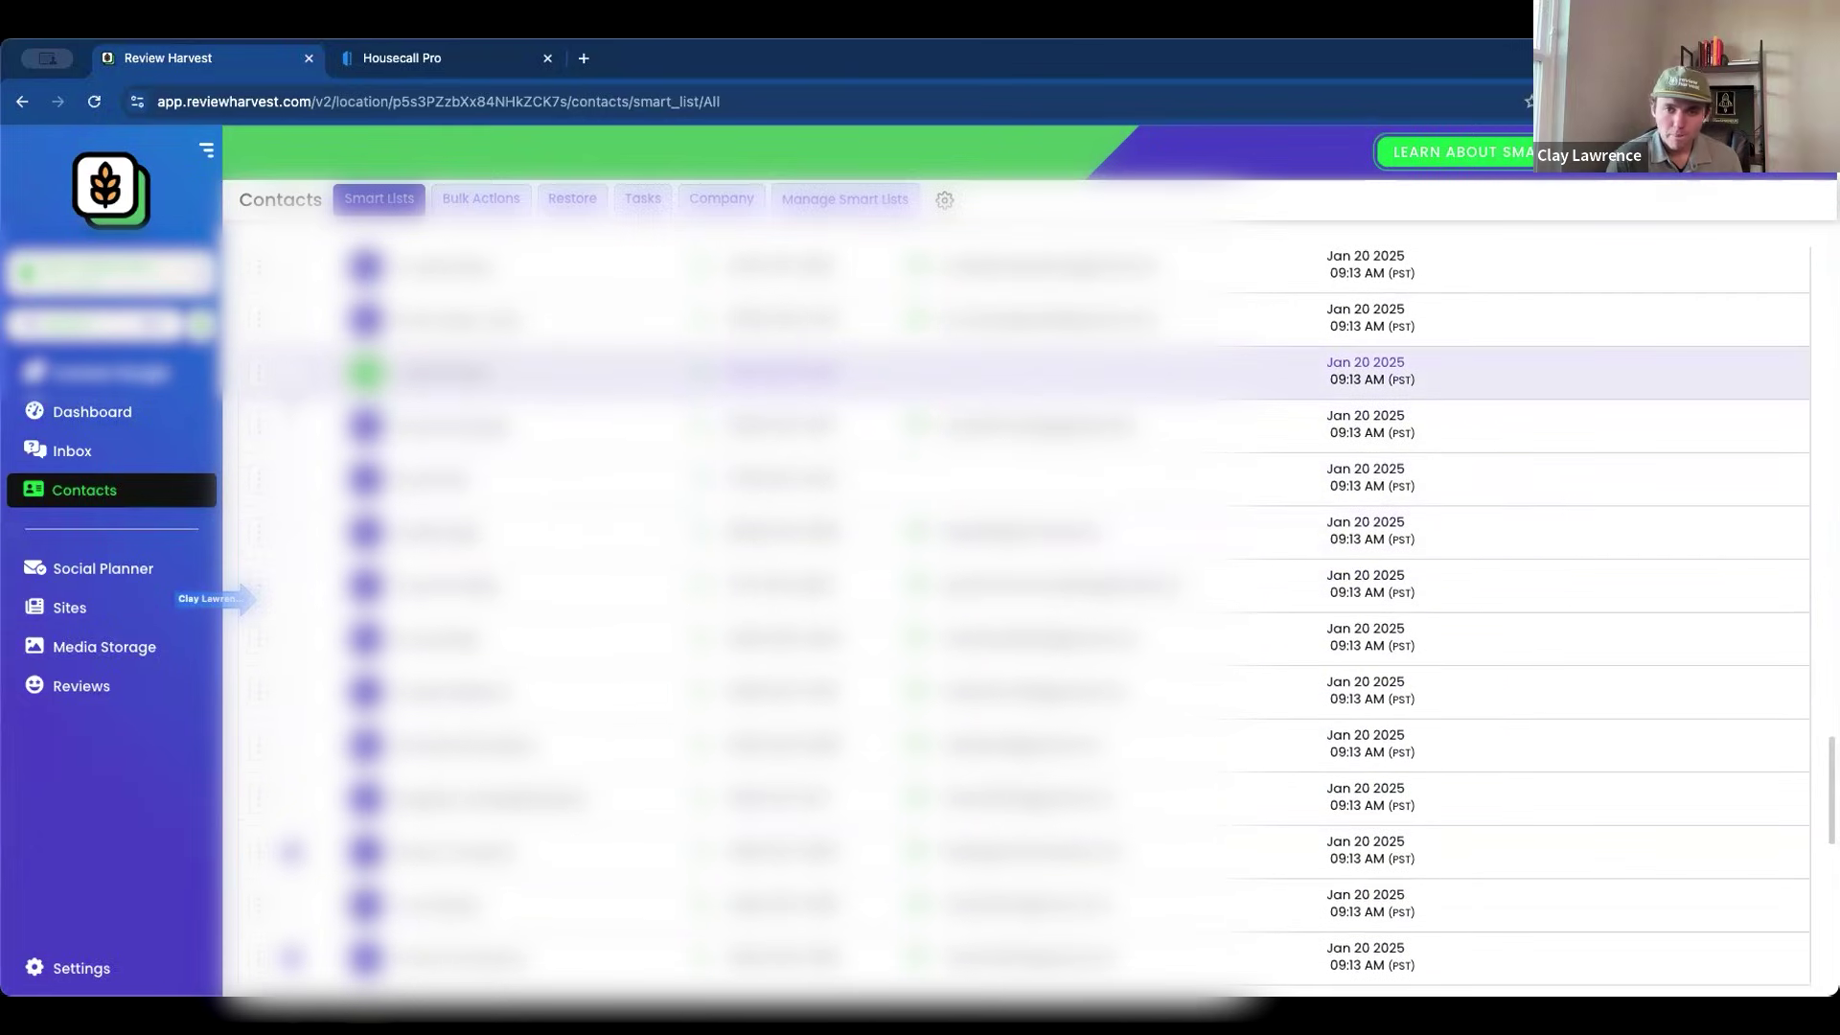
scroll(248, 599, "up", 3)
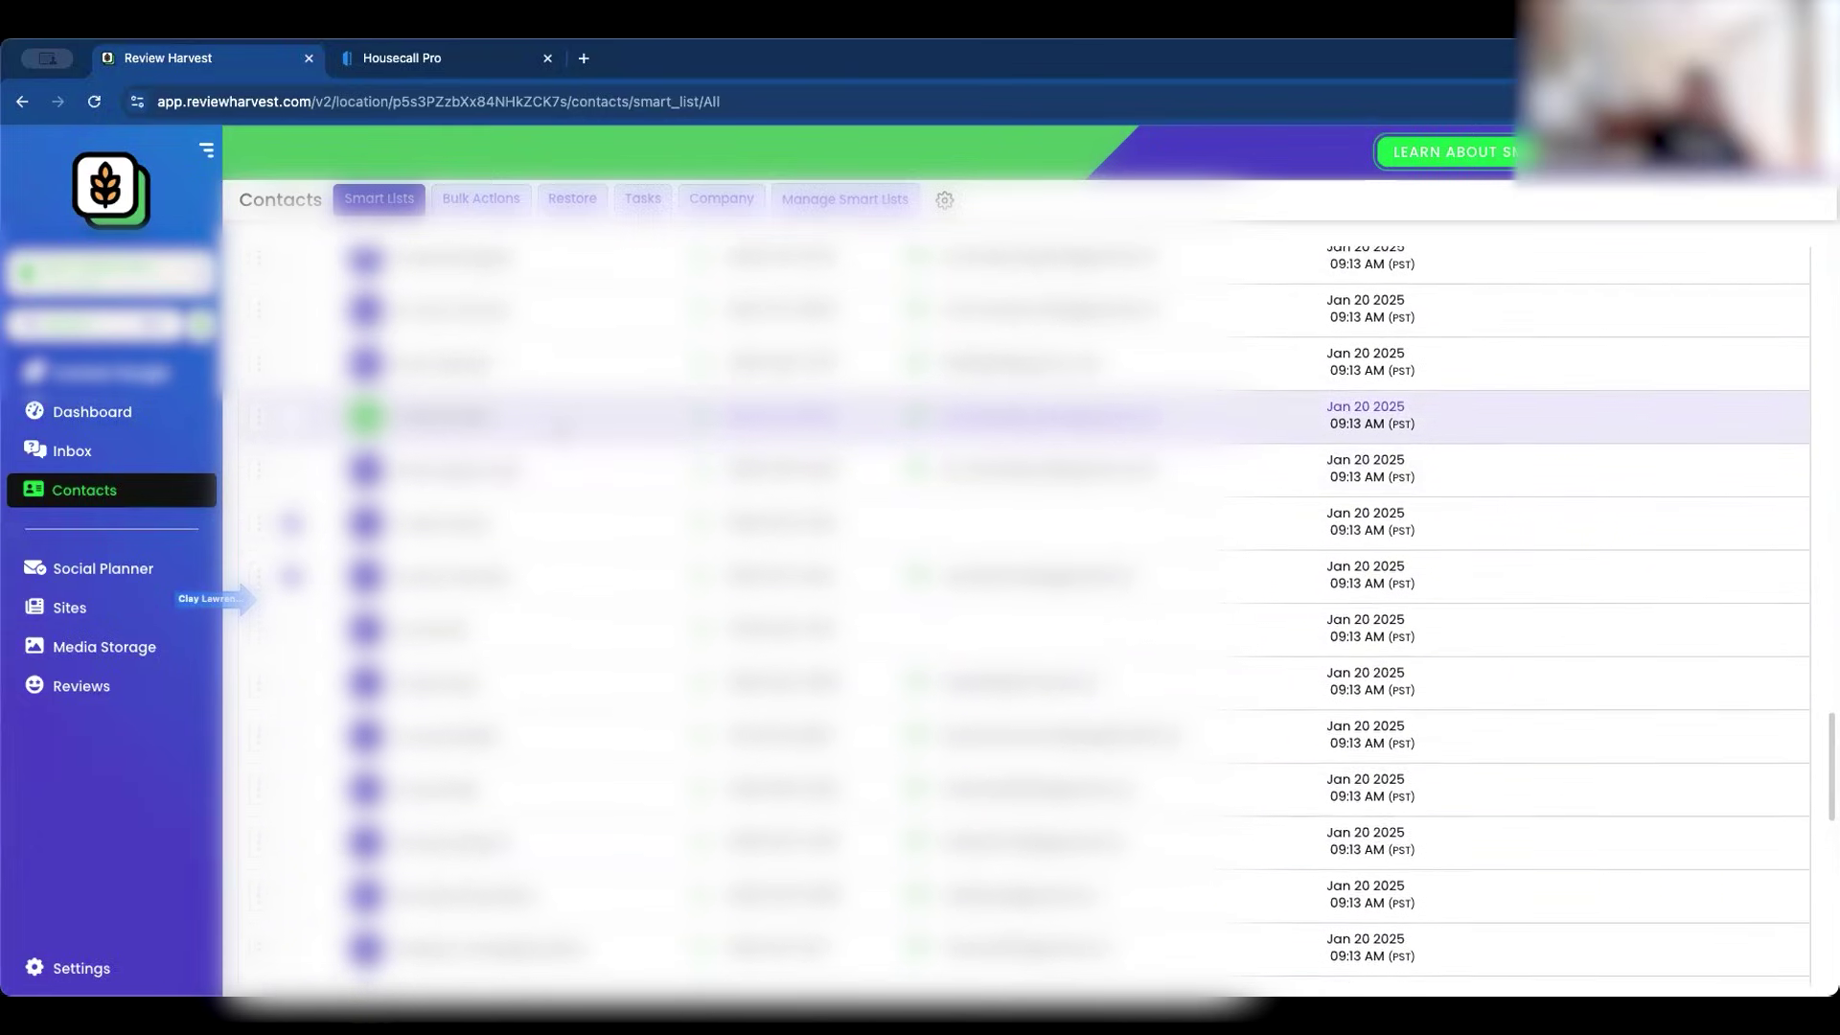
scroll(247, 599, "down", 2)
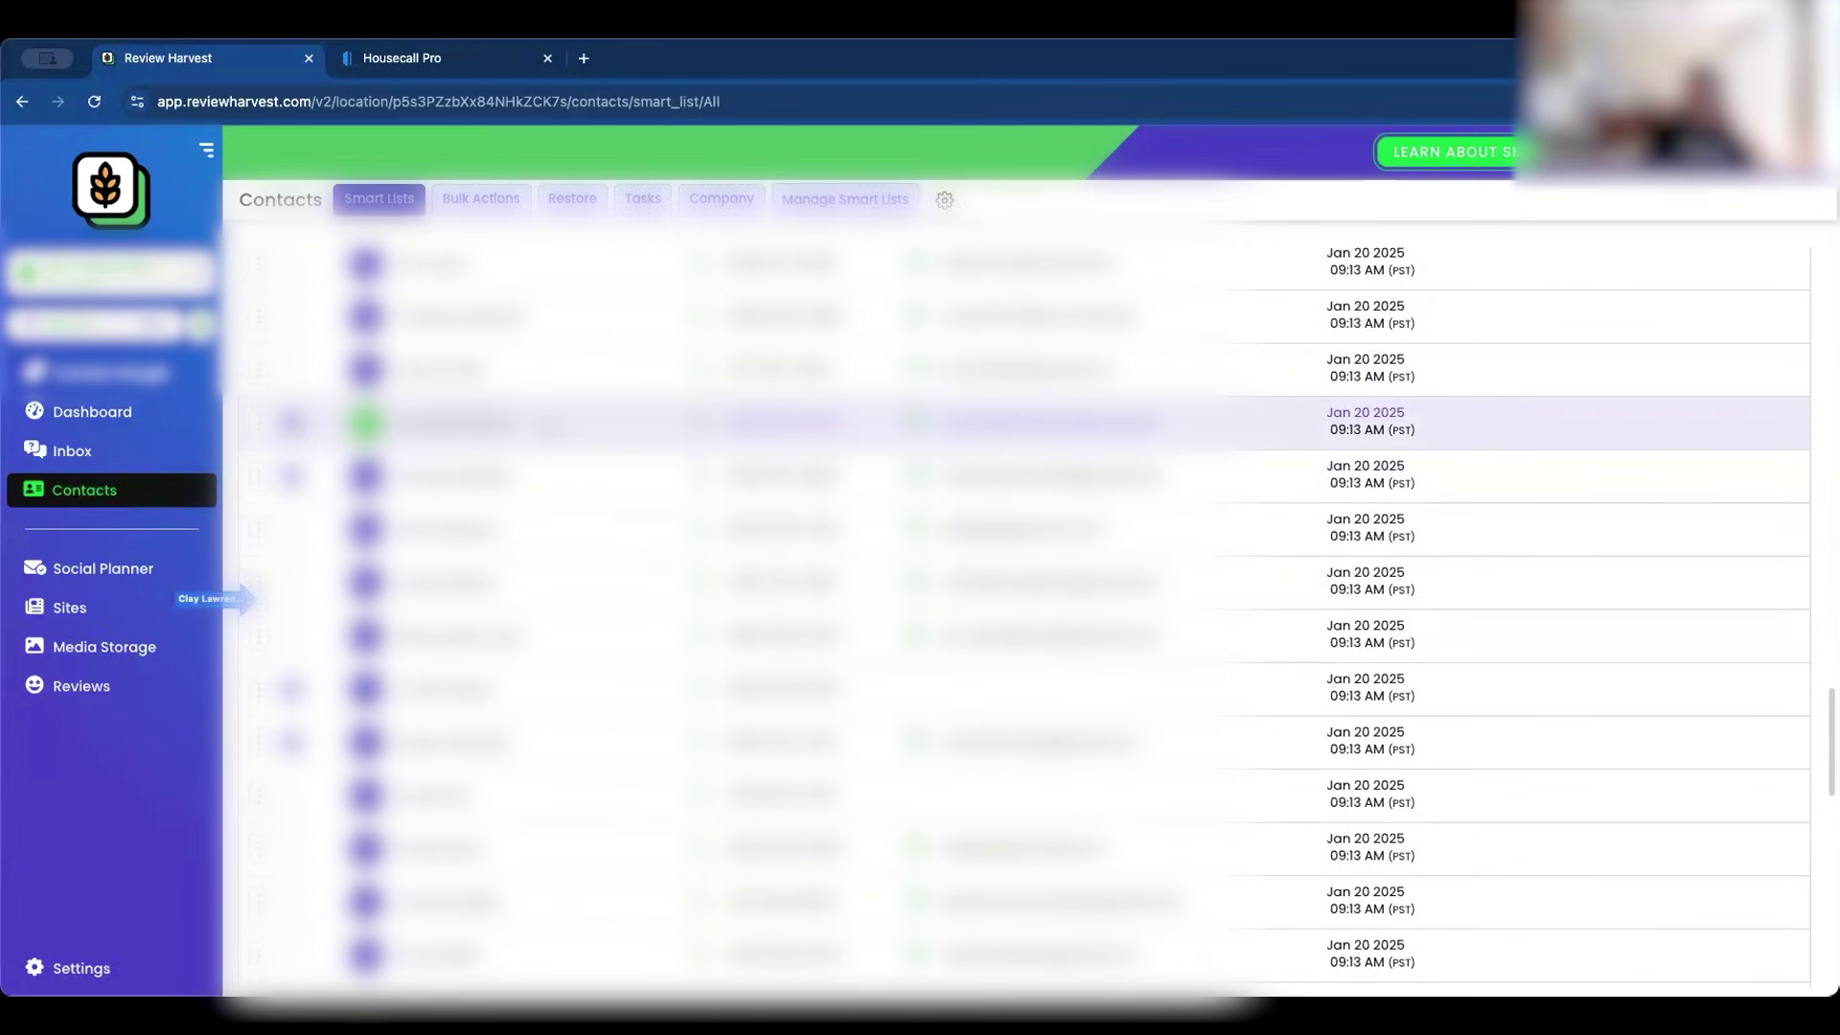
scroll(247, 599, "up", 1)
scroll(247, 599, "down", 1)
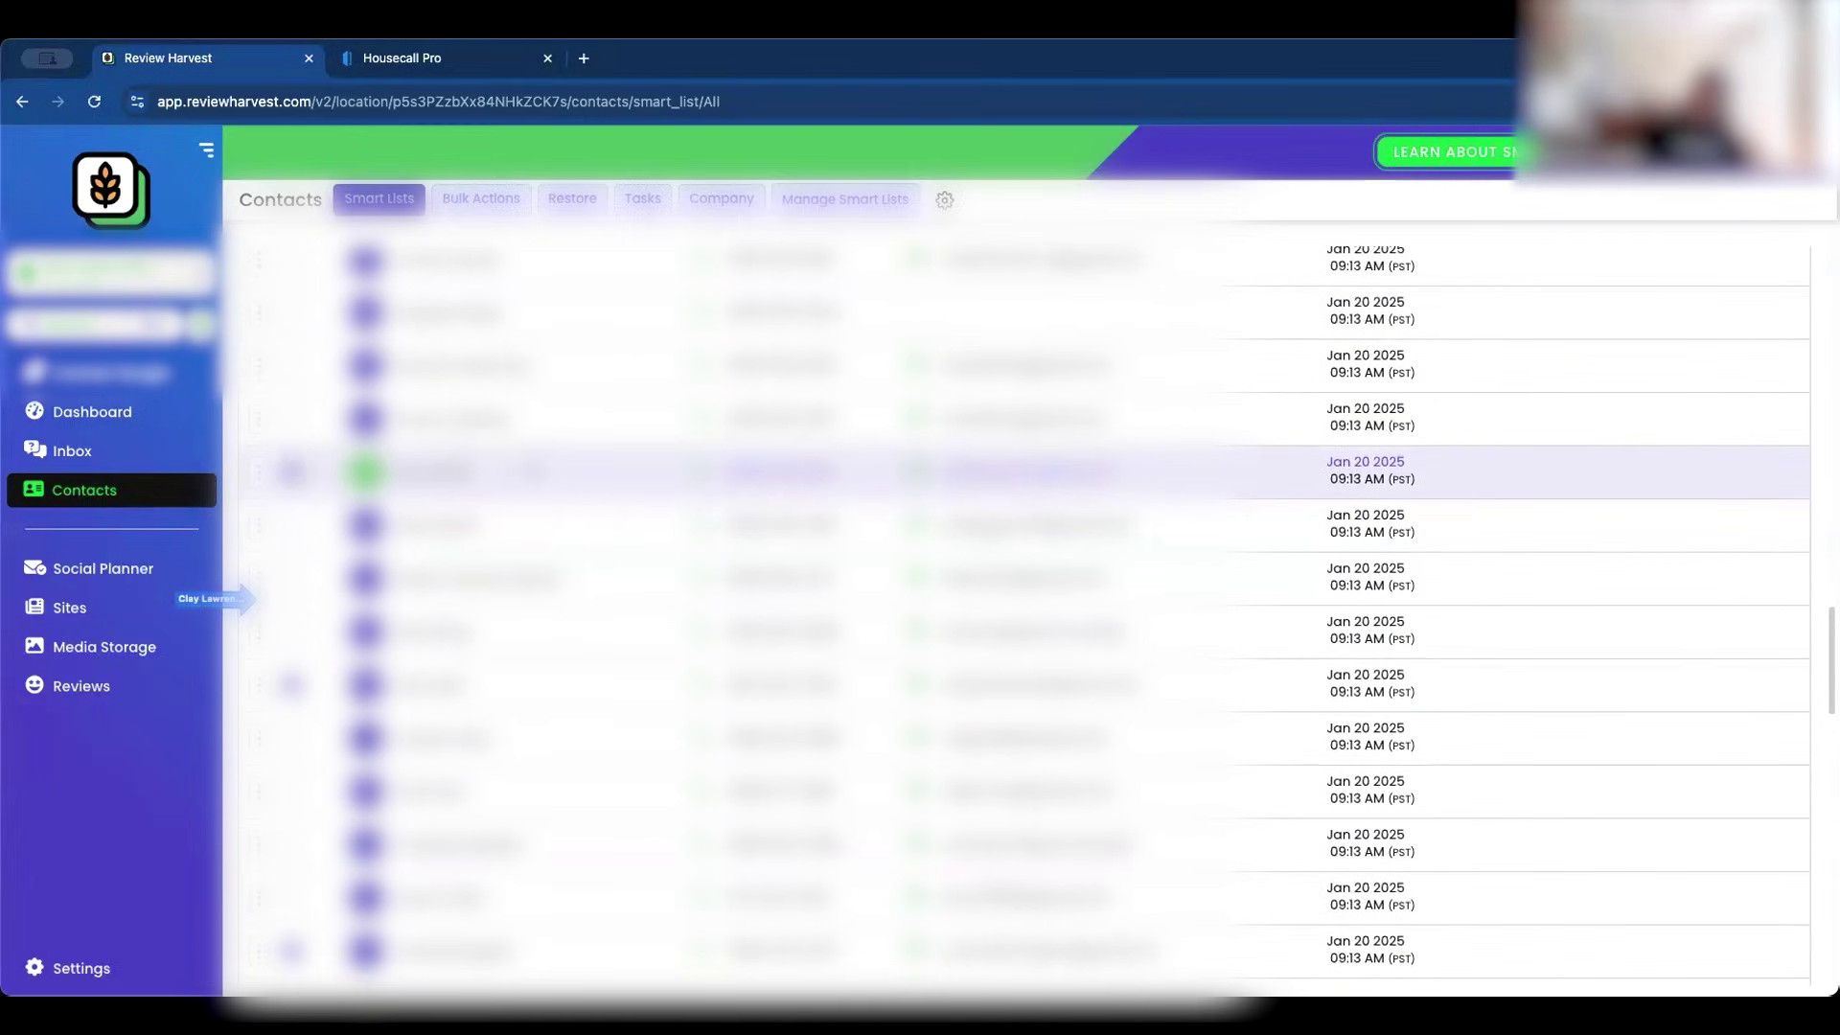
scroll(248, 599, "down", 1)
scroll(248, 599, "up", 1)
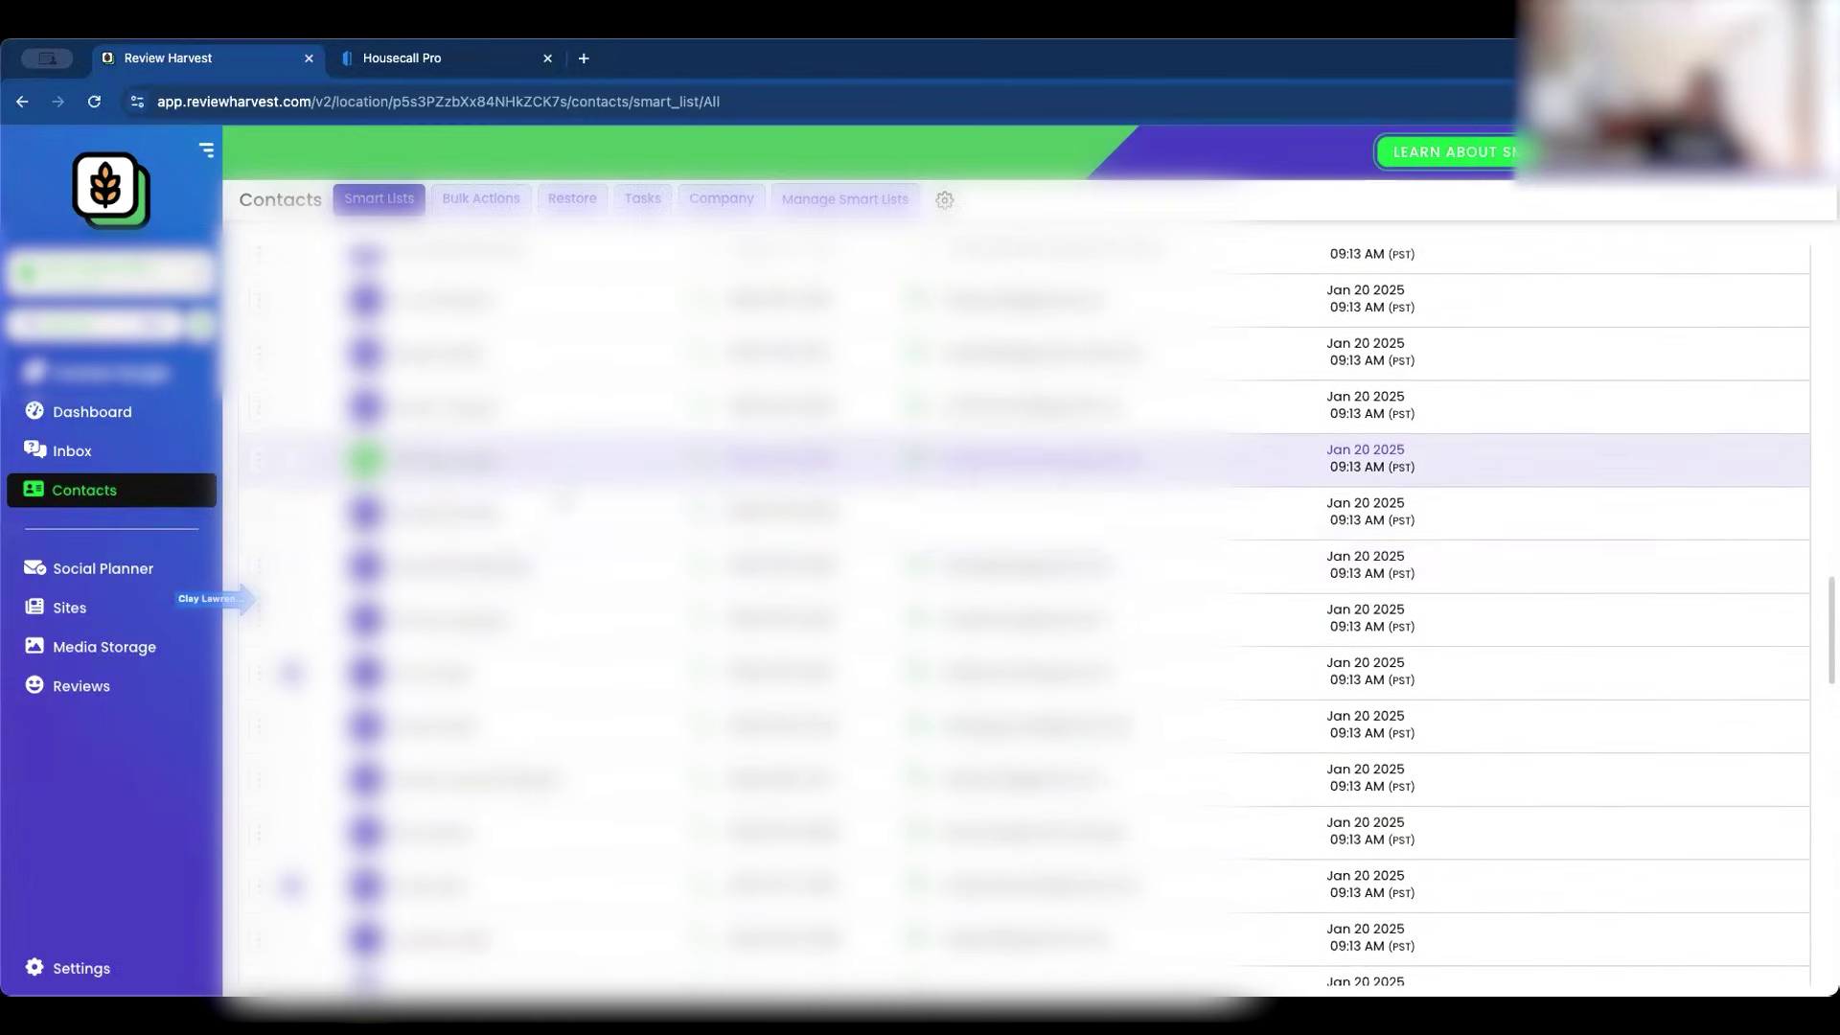
scroll(247, 599, "down", 1)
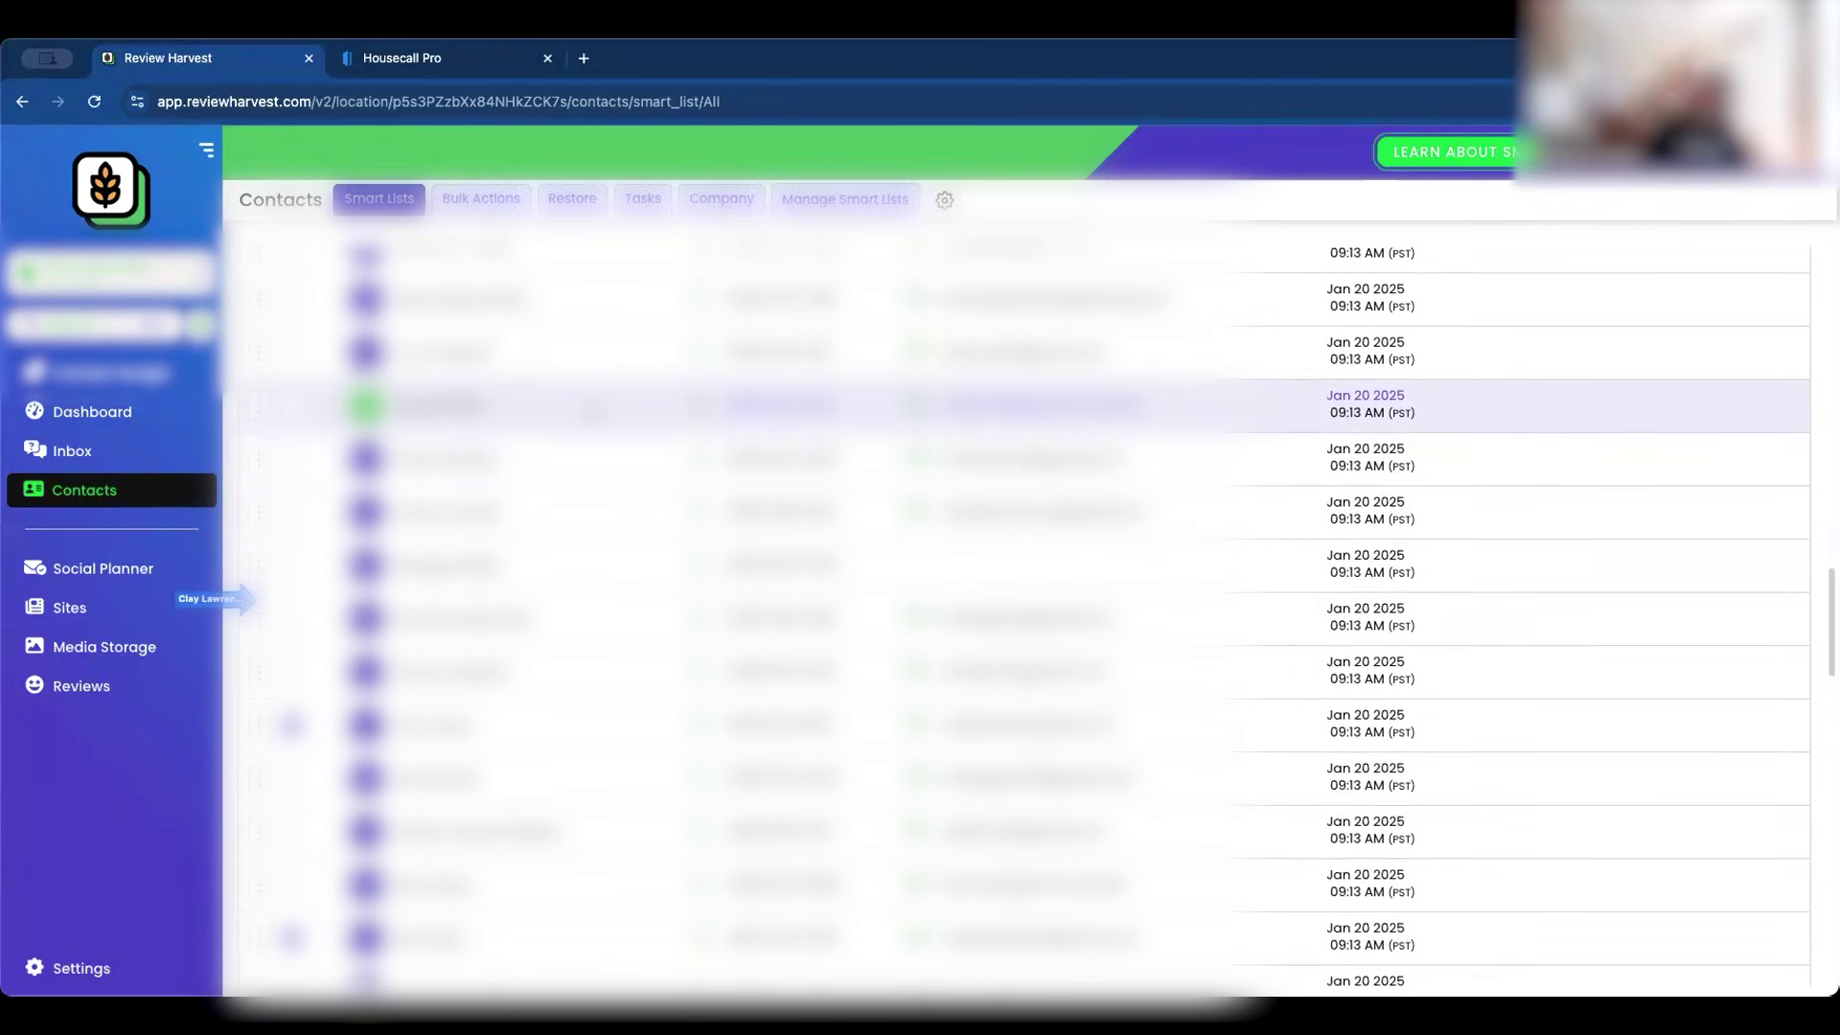
scroll(247, 599, "up", 1)
scroll(248, 599, "down", 1)
scroll(247, 599, "up", 2)
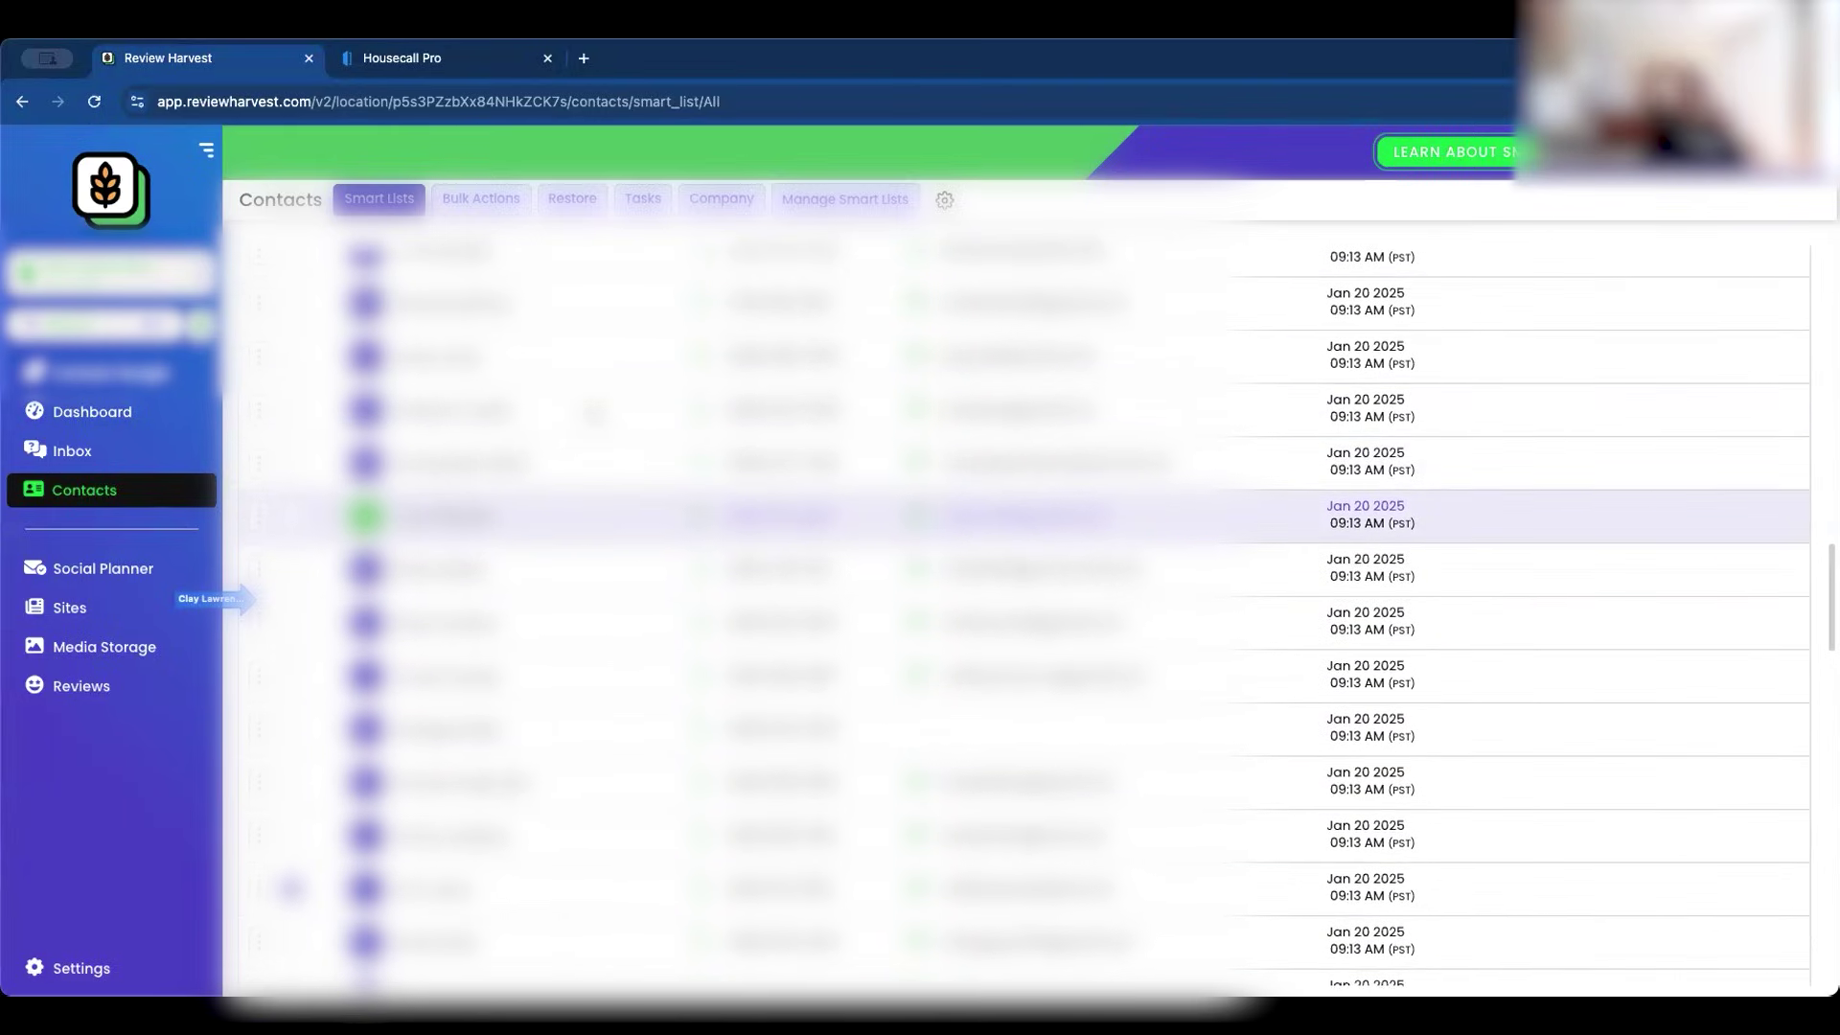
scroll(247, 599, "down", 2)
scroll(247, 598, "up", 2)
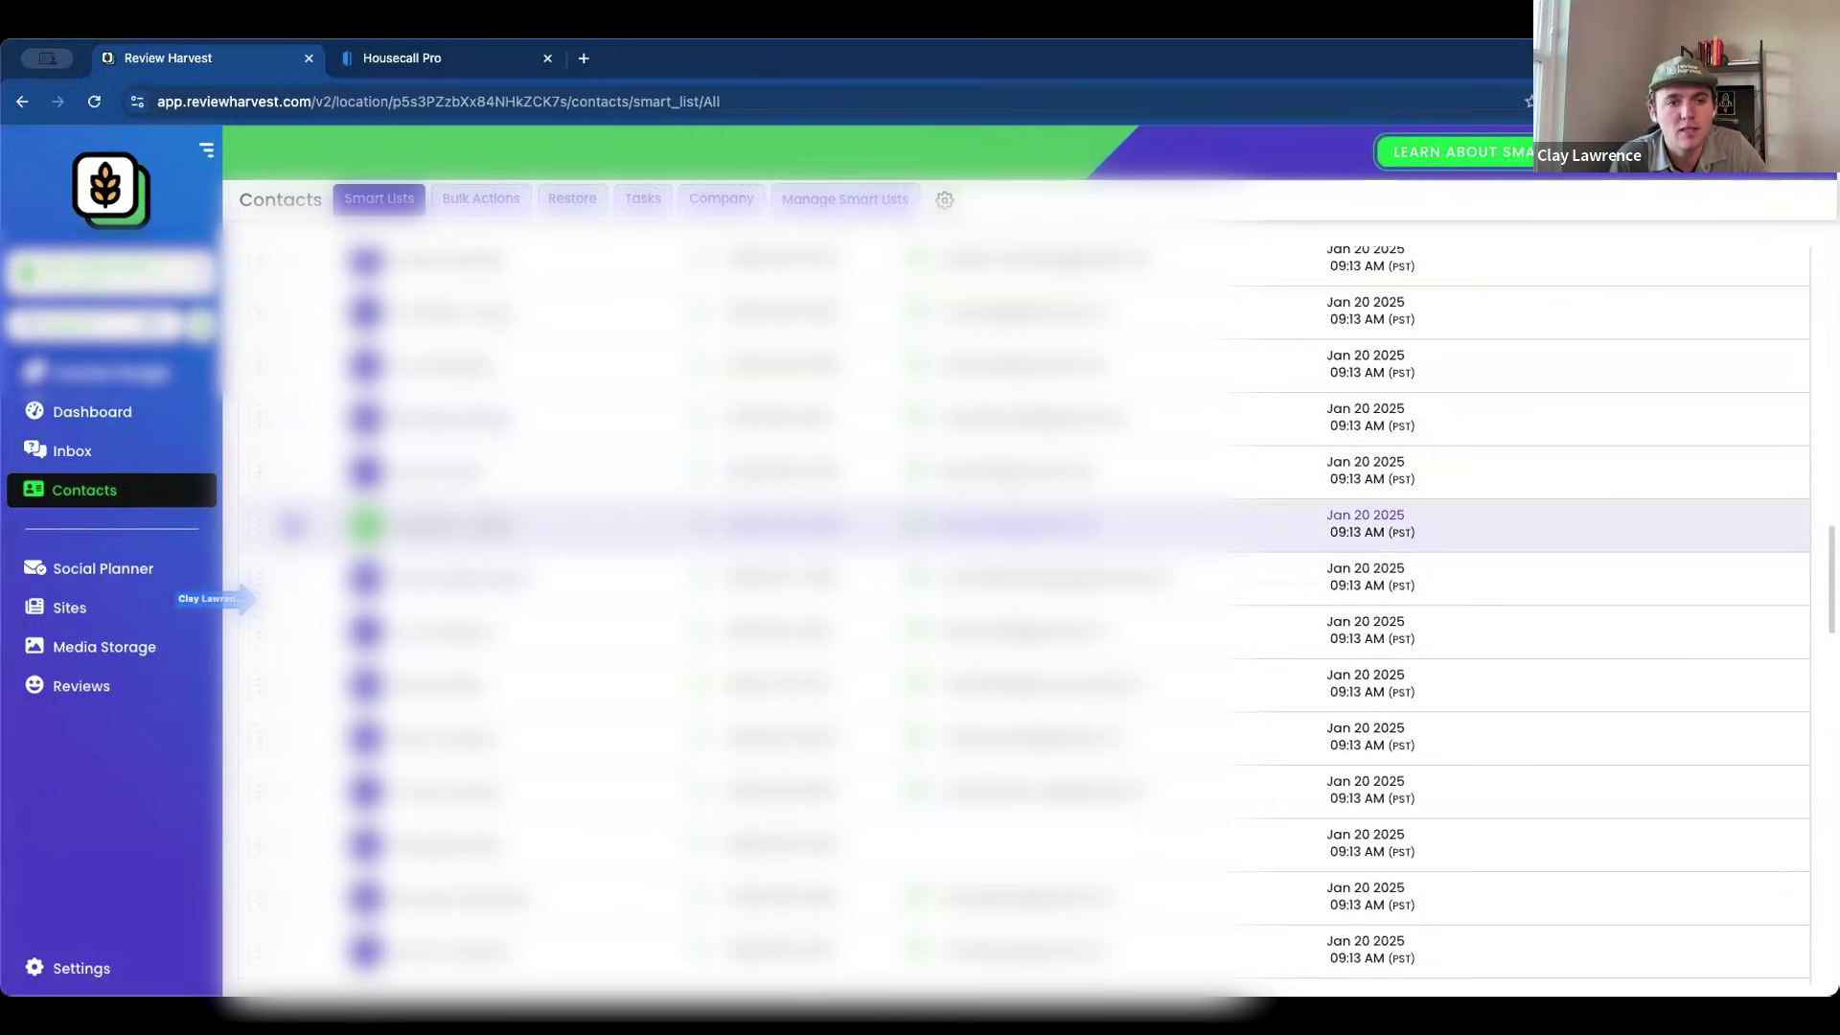
scroll(248, 599, "up", 1)
scroll(247, 599, "down", 1)
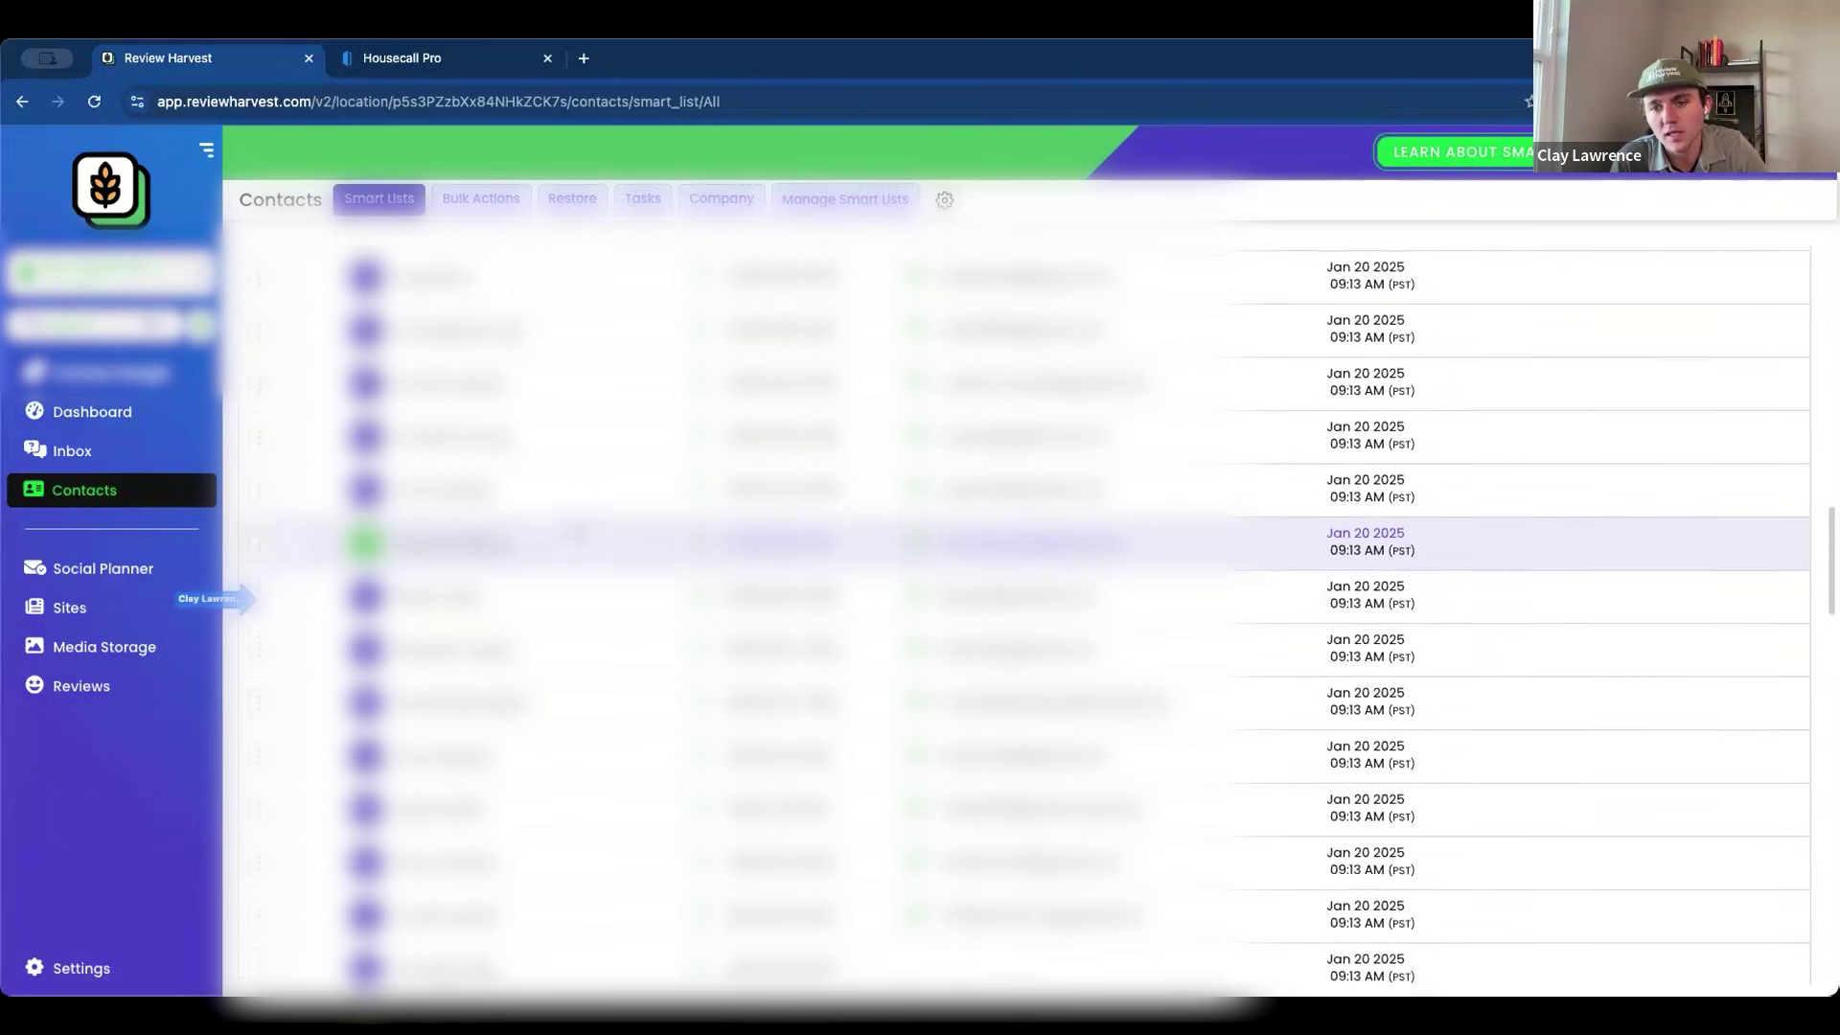
scroll(248, 599, "down", 2)
scroll(247, 599, "up", 1)
scroll(247, 599, "down", 1)
scroll(247, 598, "up", 1)
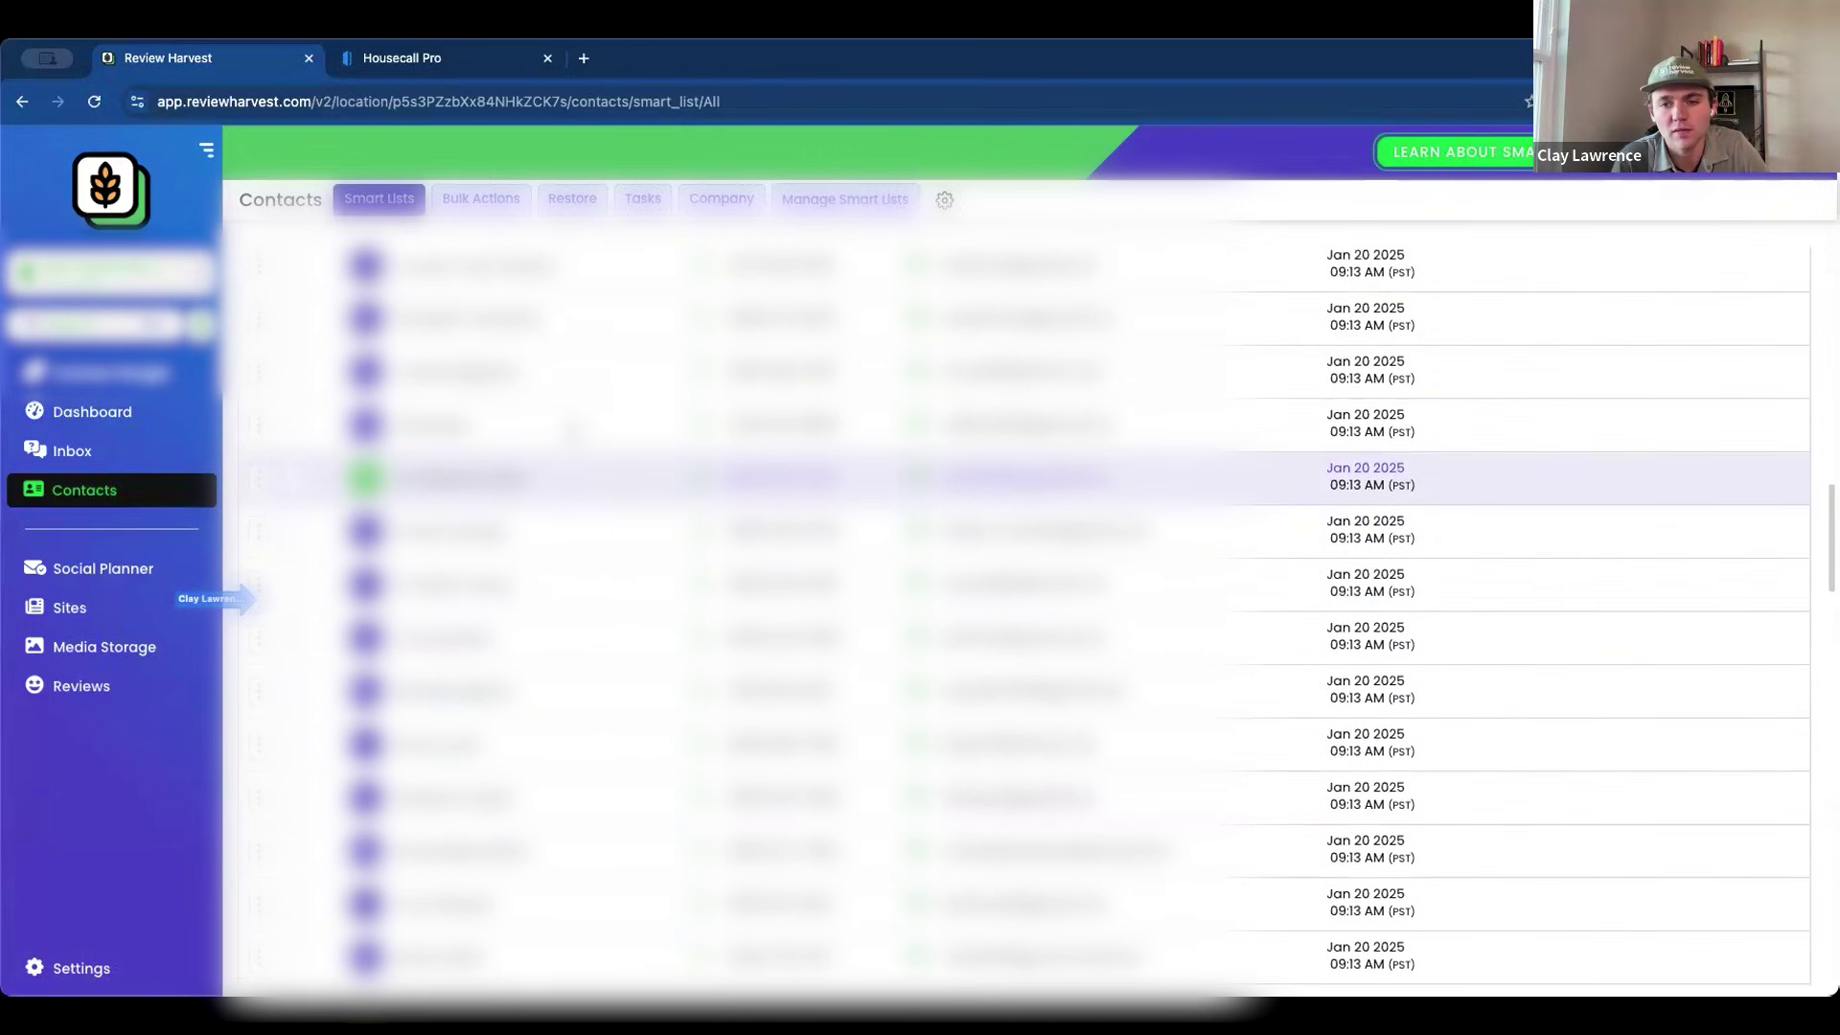
scroll(573, 414, "up", 3)
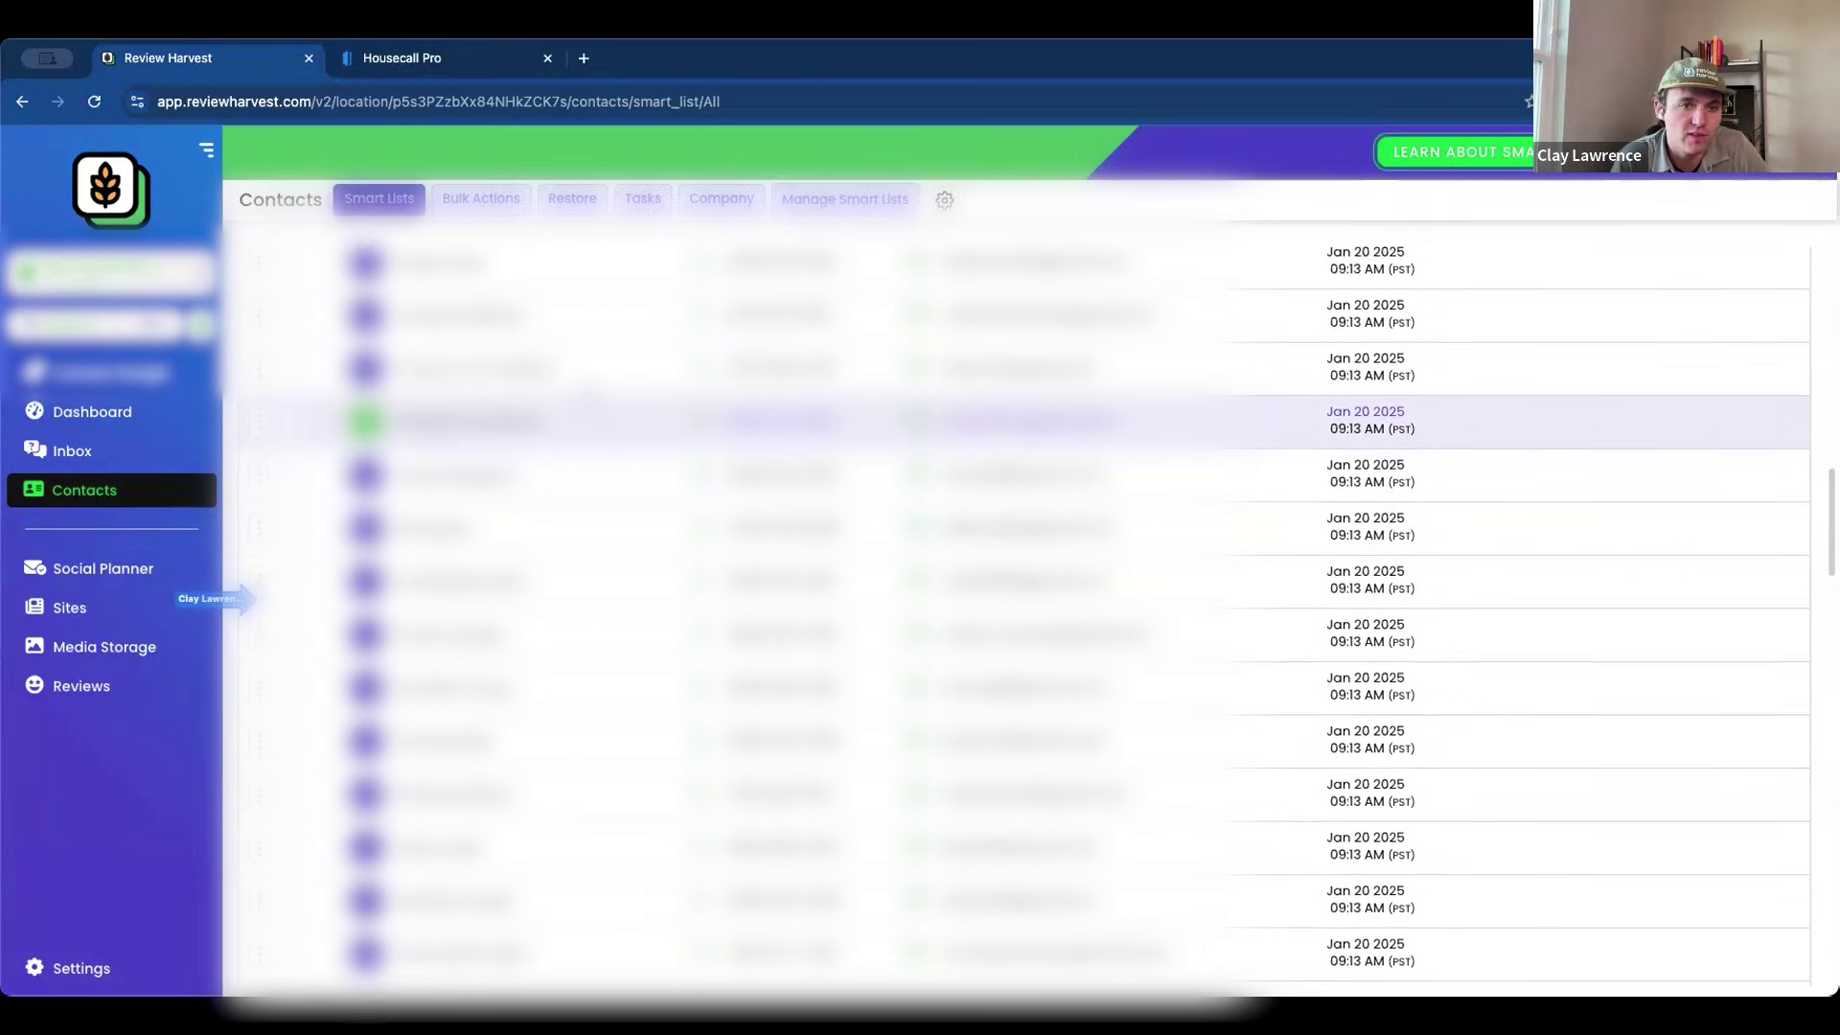
scroll(584, 397, "up", 1)
scroll(575, 431, "down", 1)
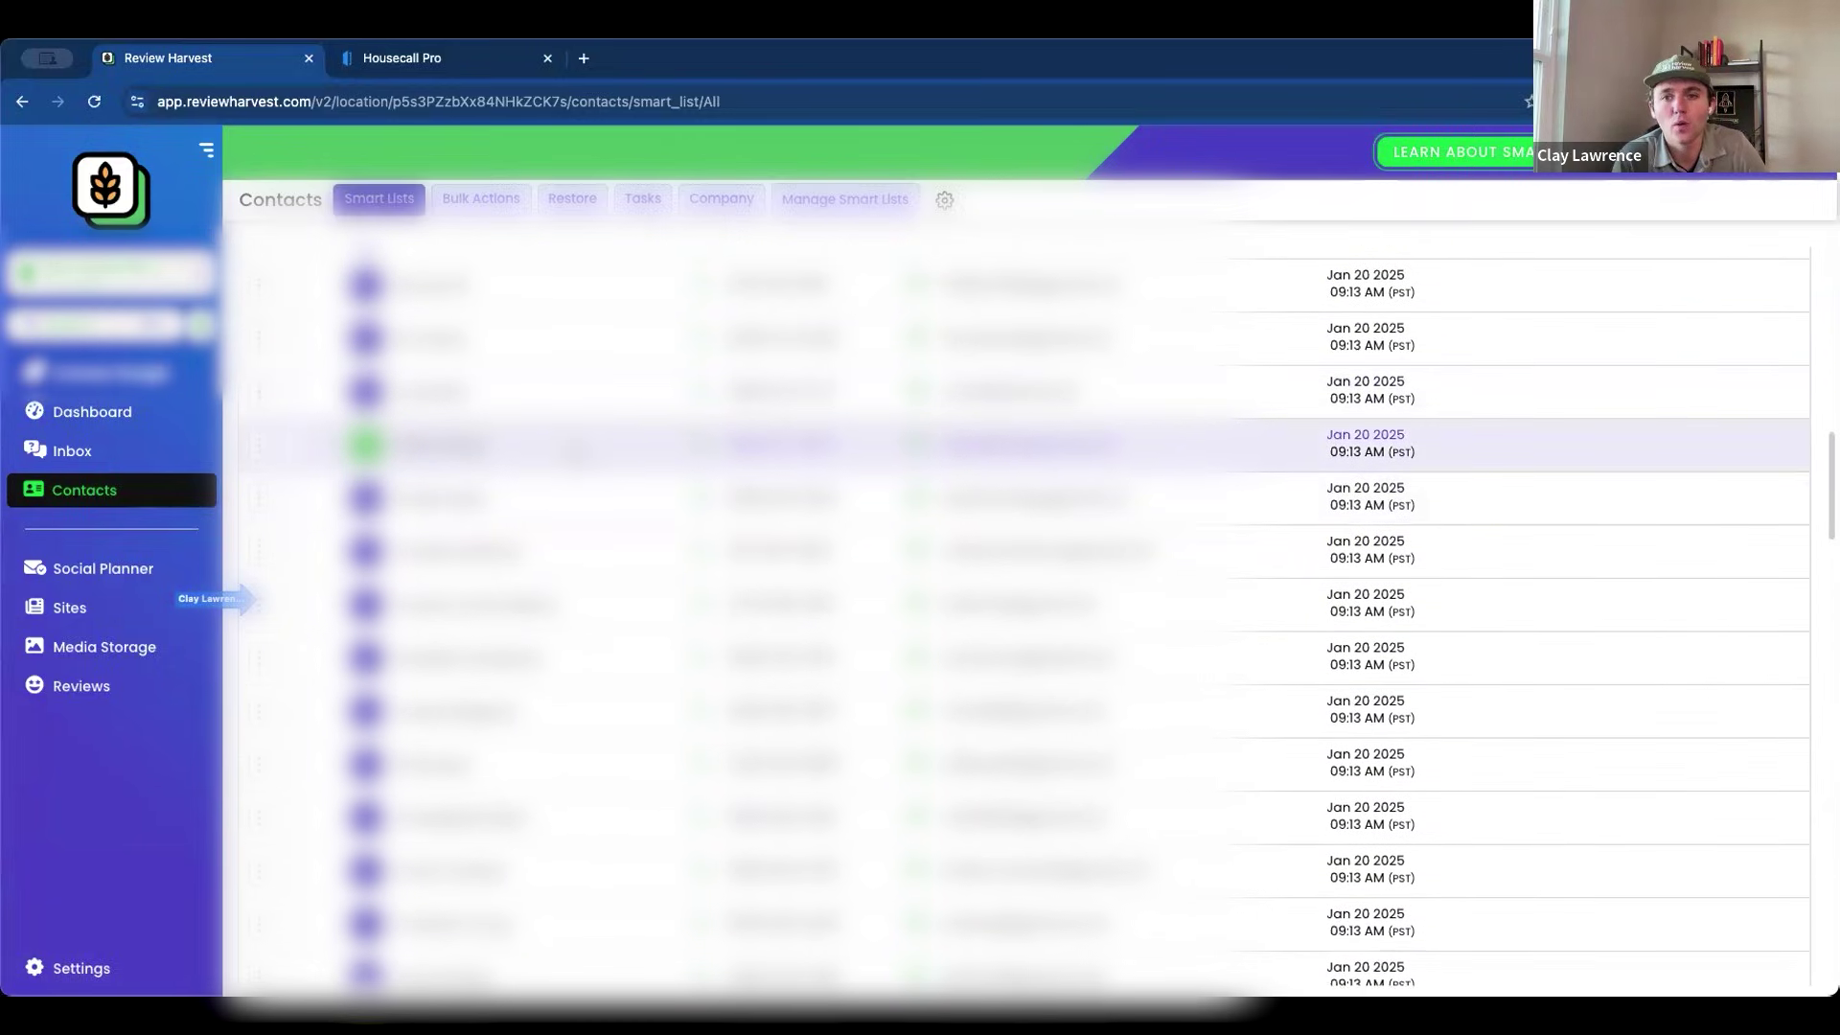
scroll(568, 469, "up", 2)
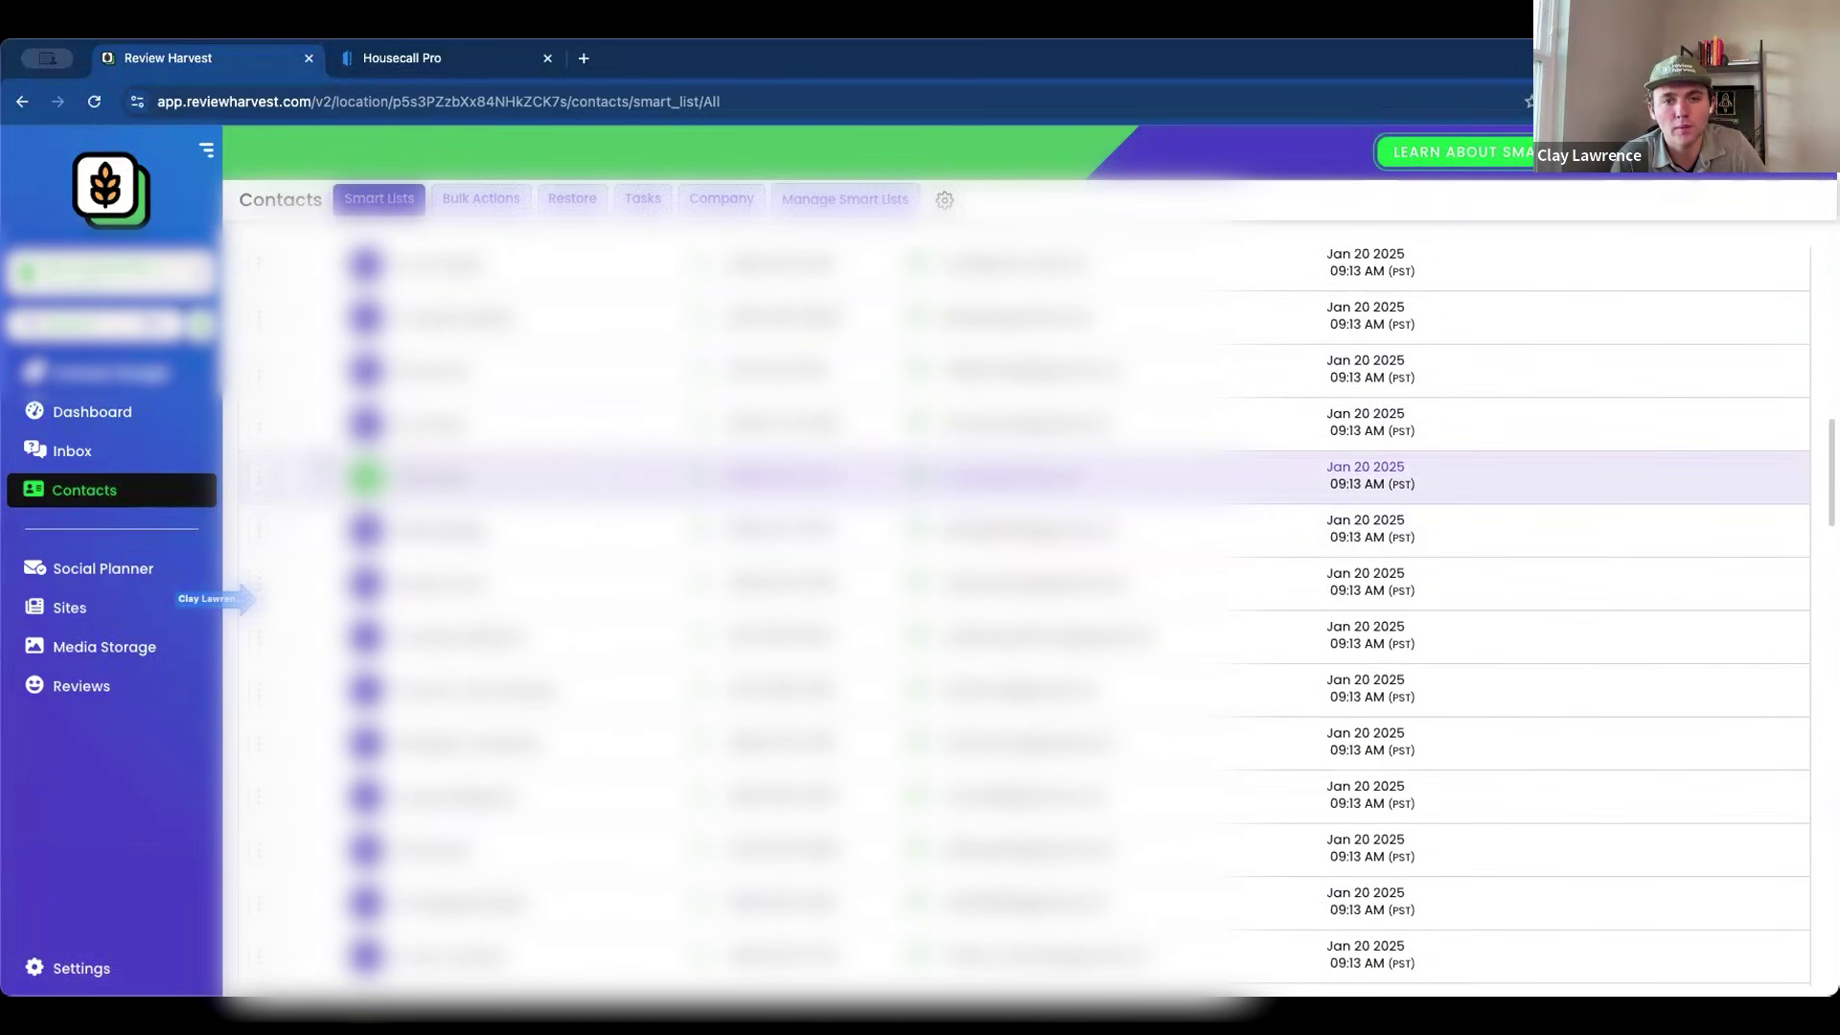
scroll(291, 479, "up", 1)
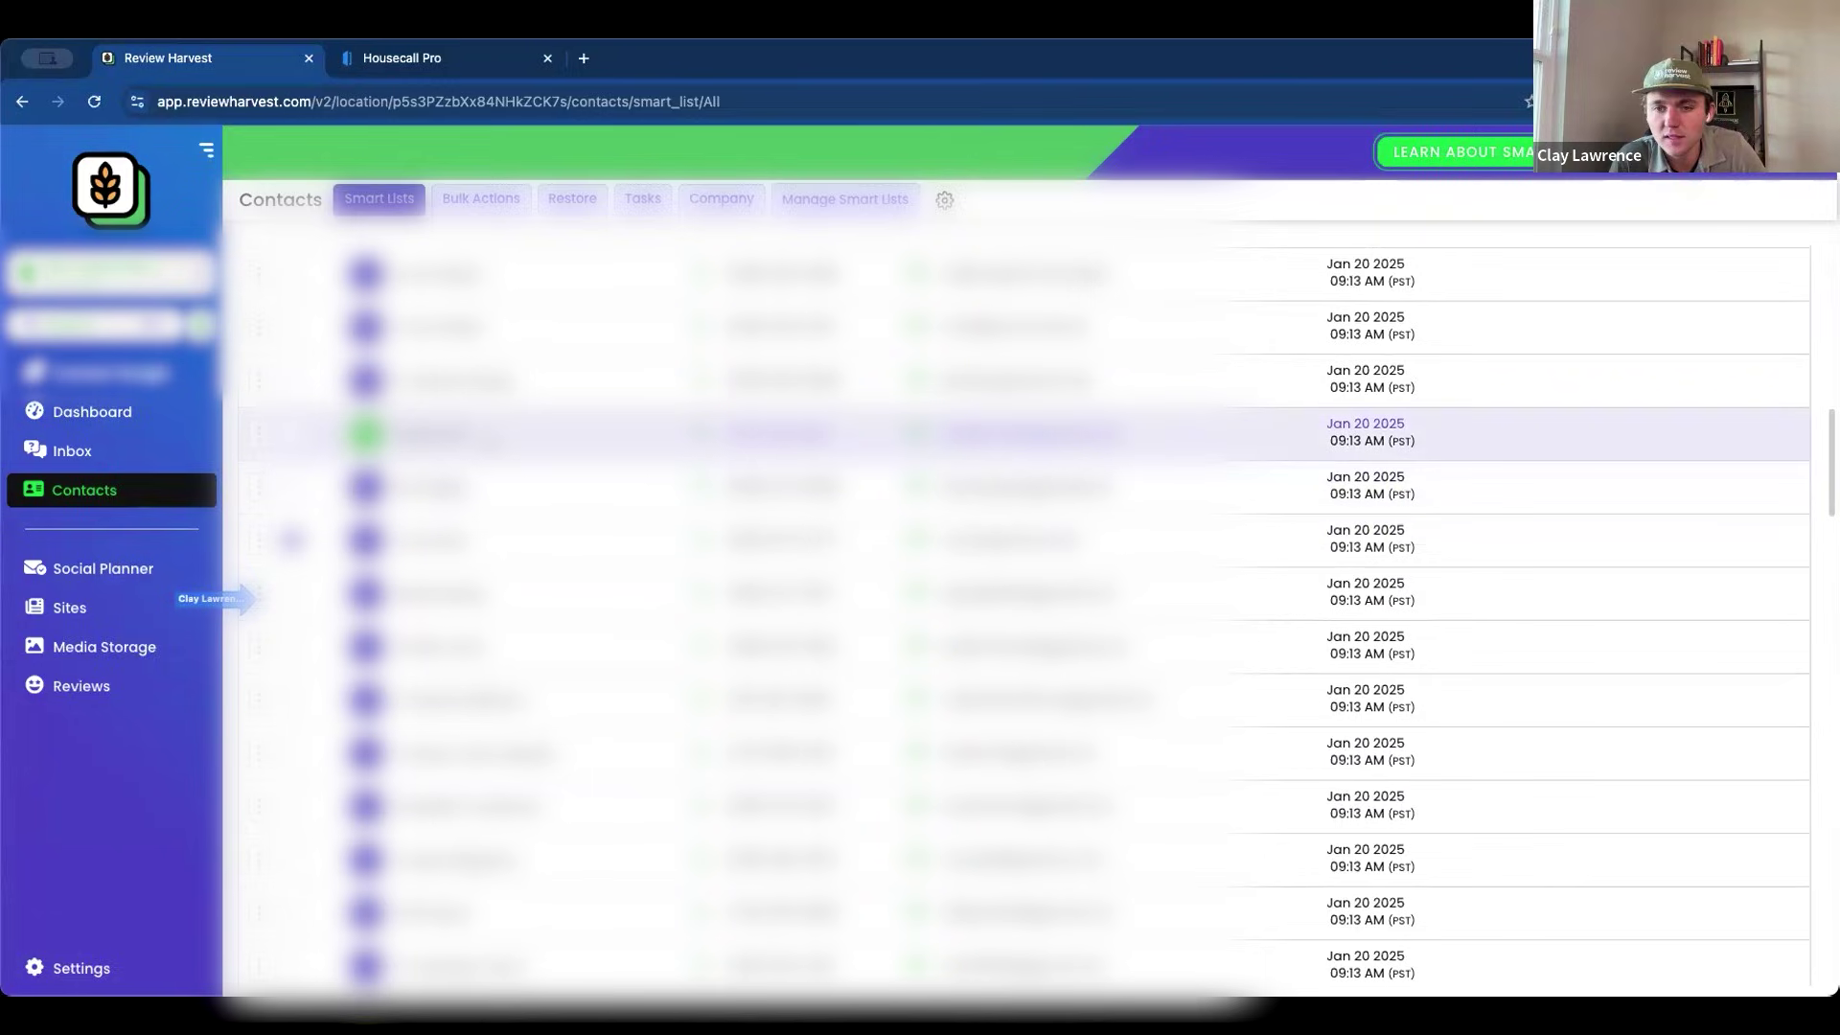
scroll(291, 566, "up", 1)
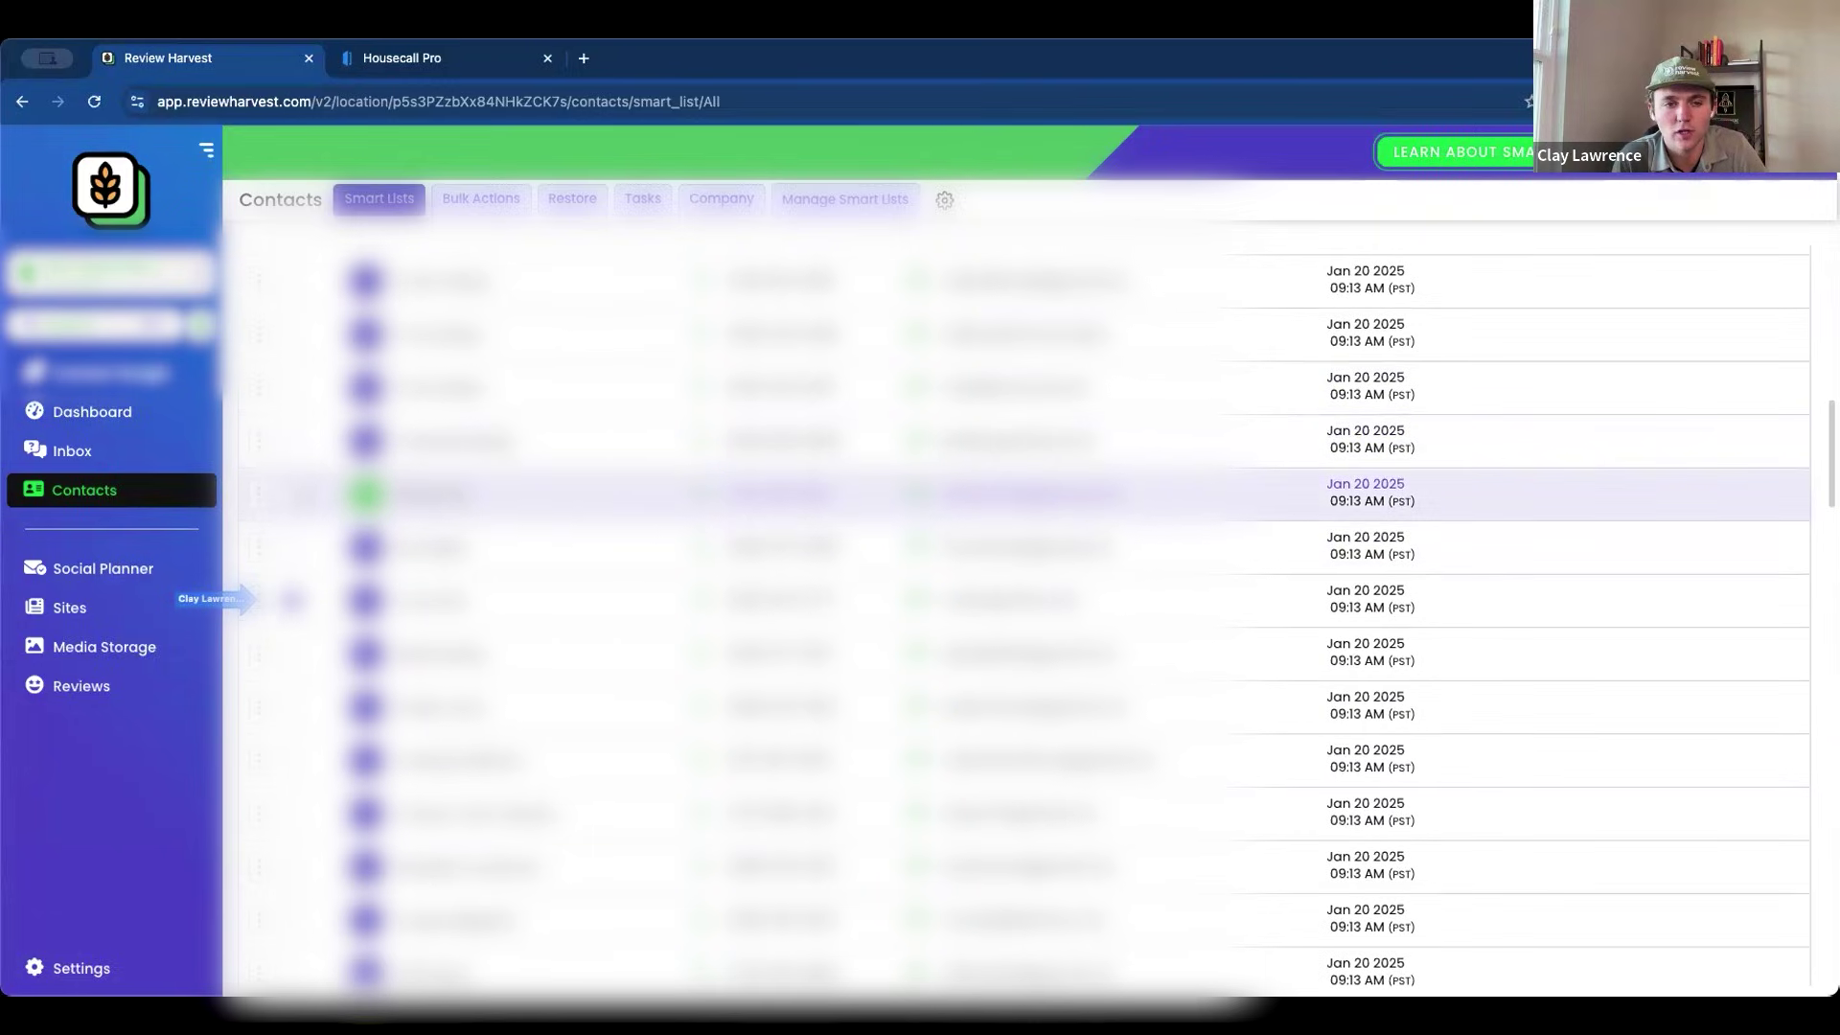
scroll(290, 632, "up", 1)
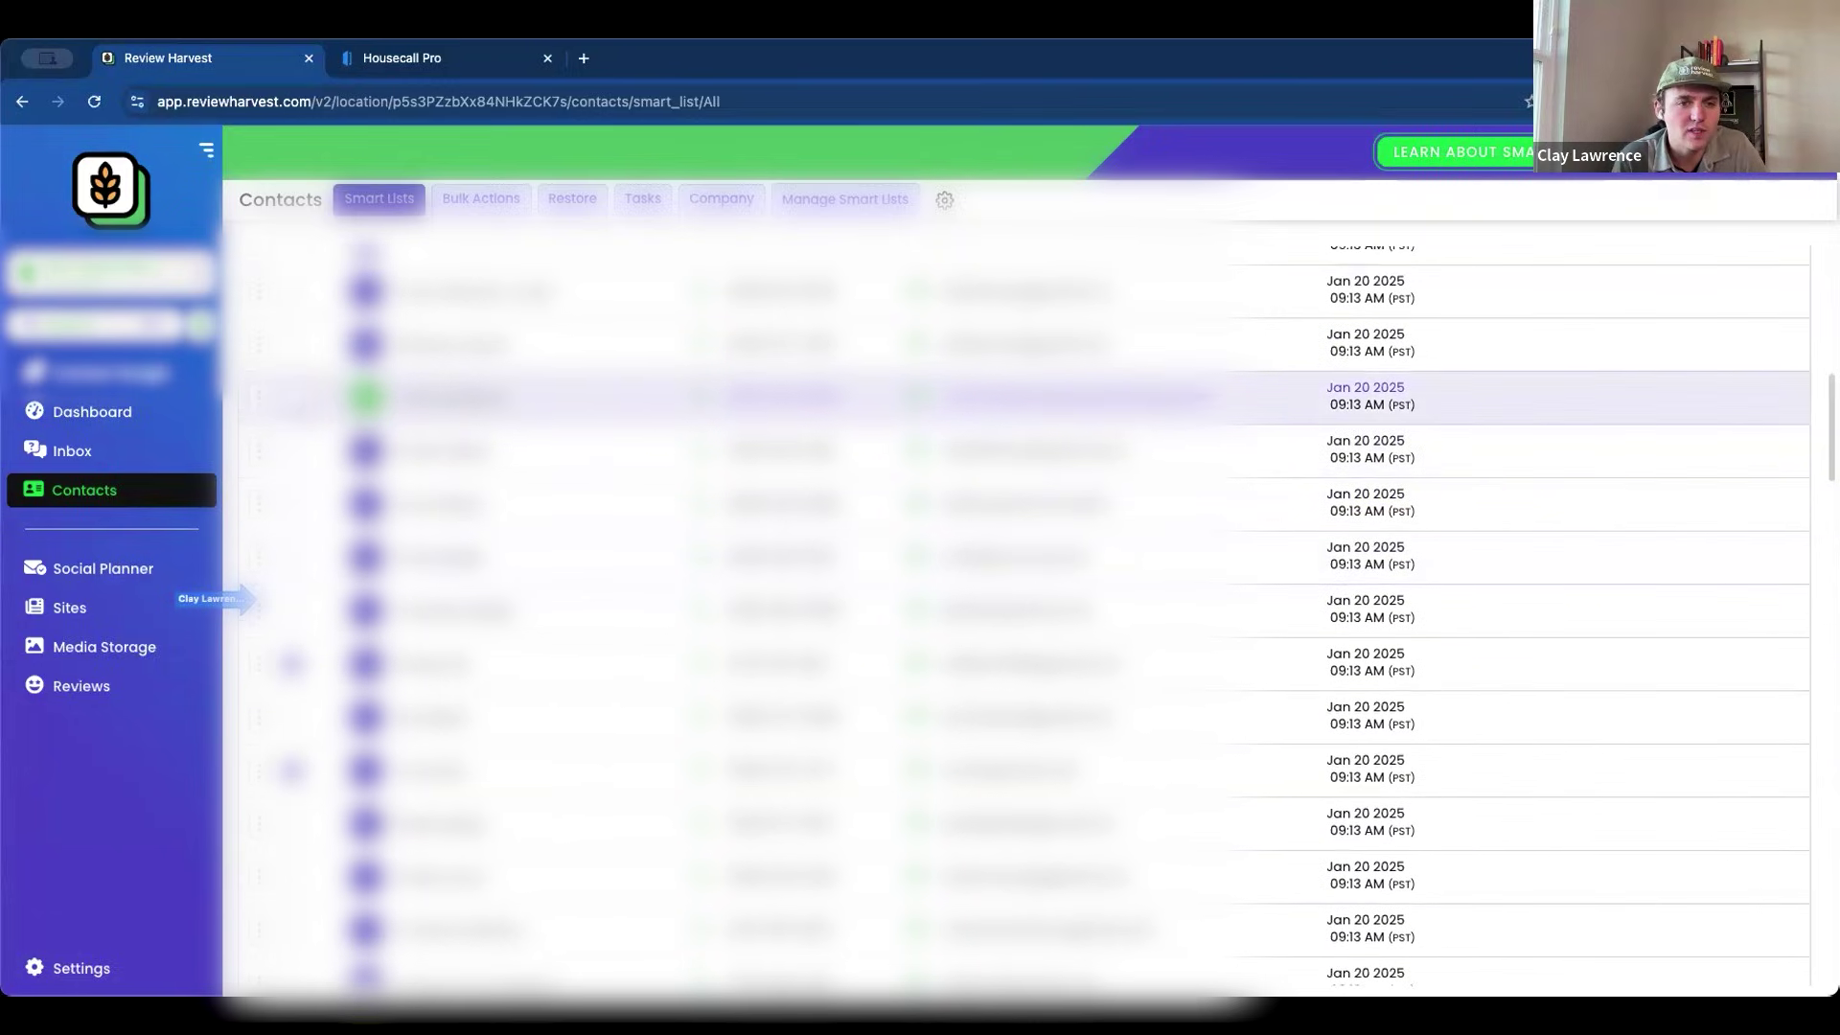
scroll(575, 422, "up", 3)
scroll(575, 421, "up", 6)
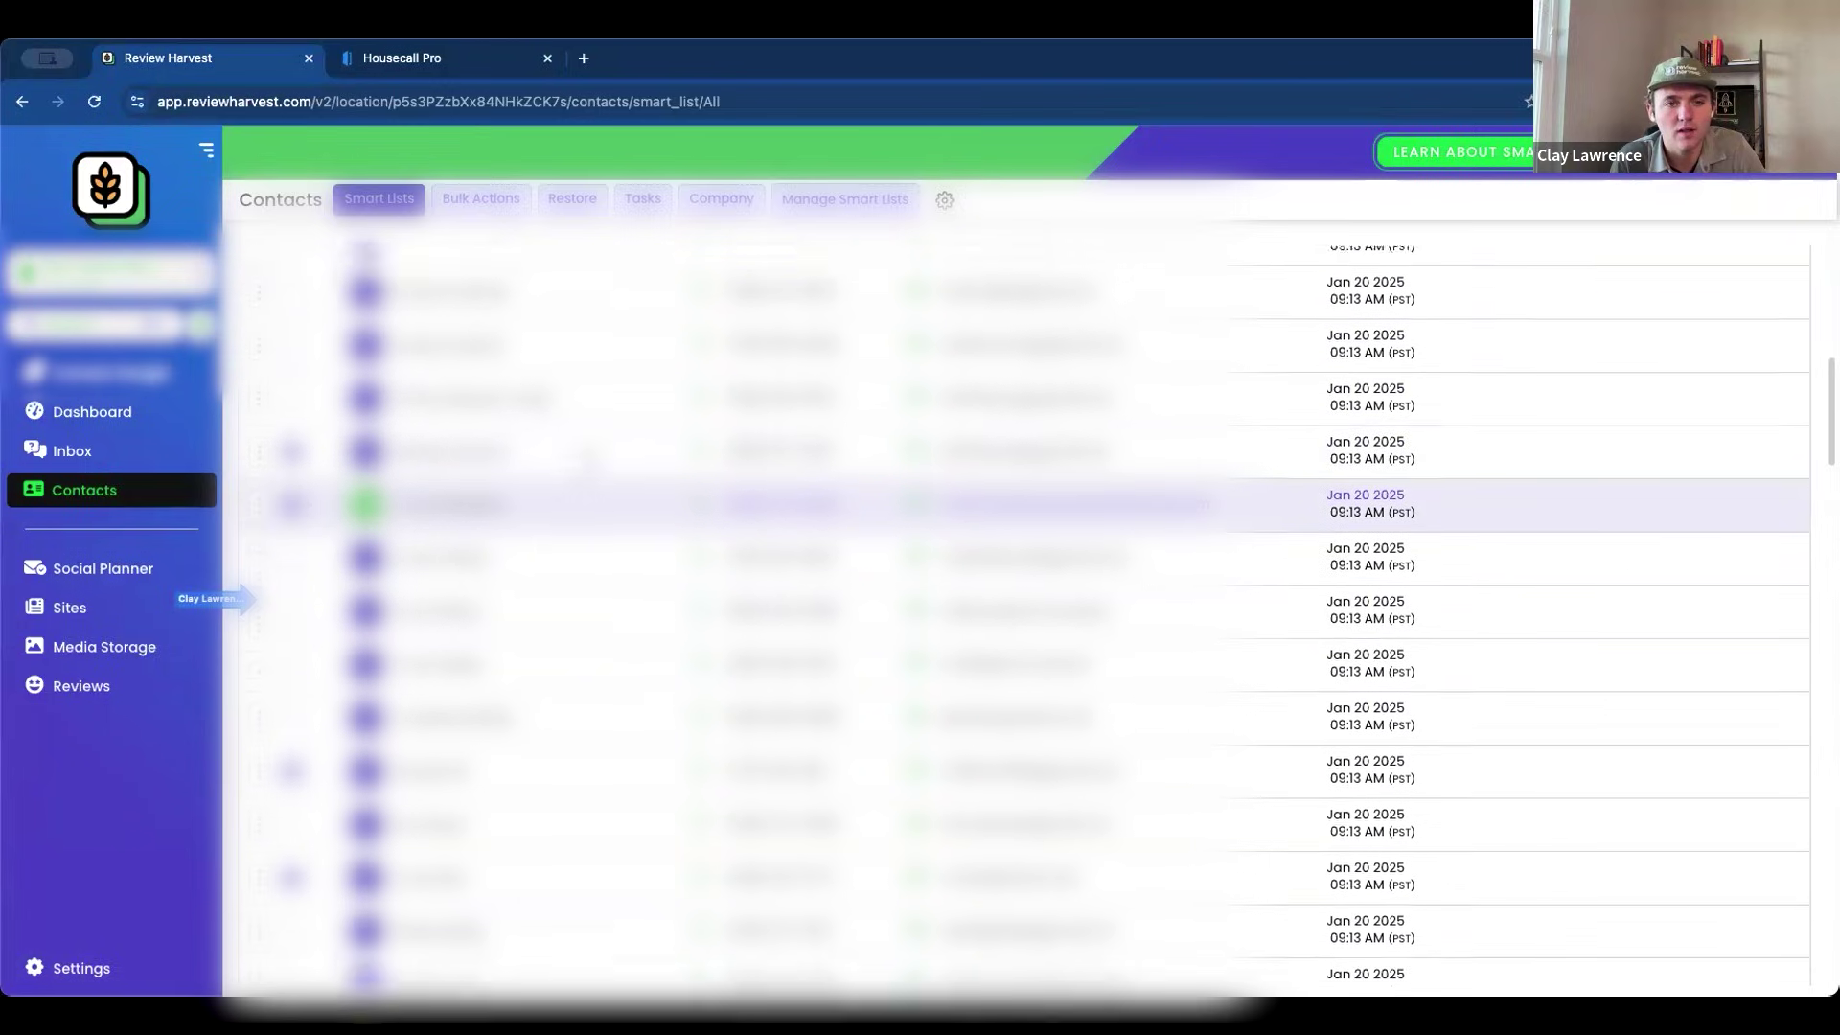
scroll(575, 421, "up", 5)
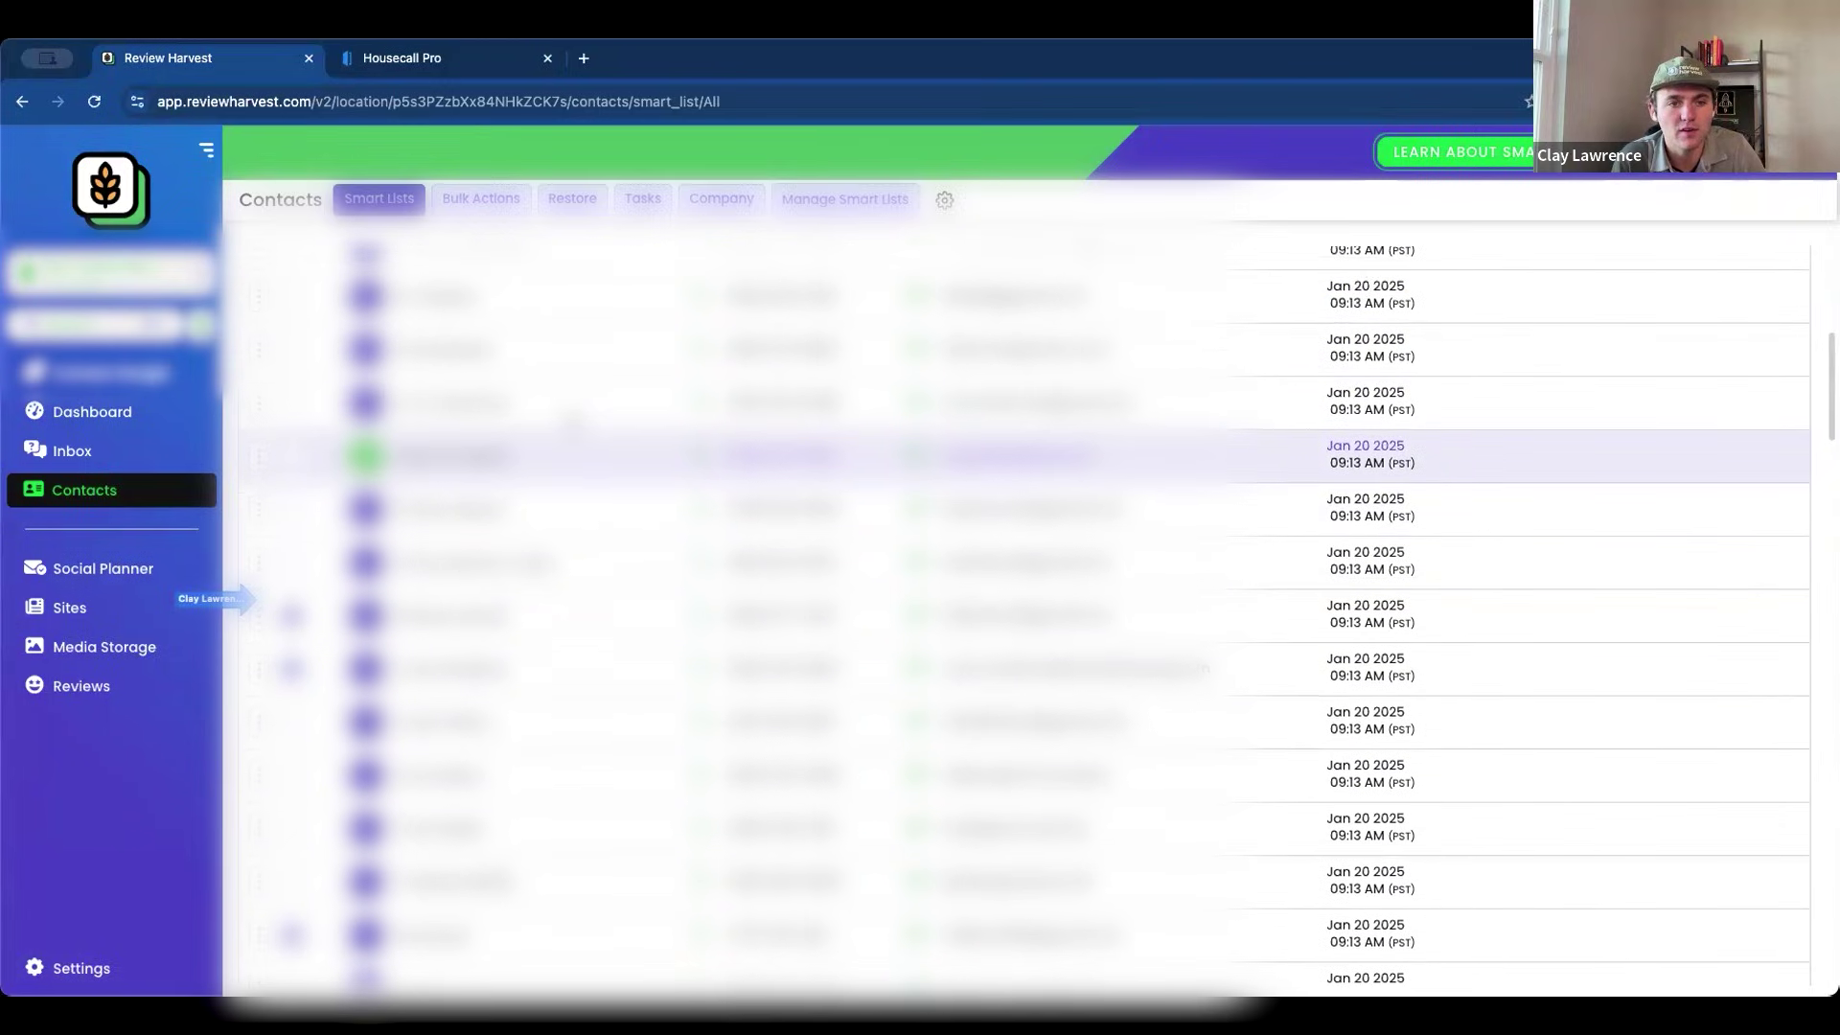
scroll(575, 421, "down", 1)
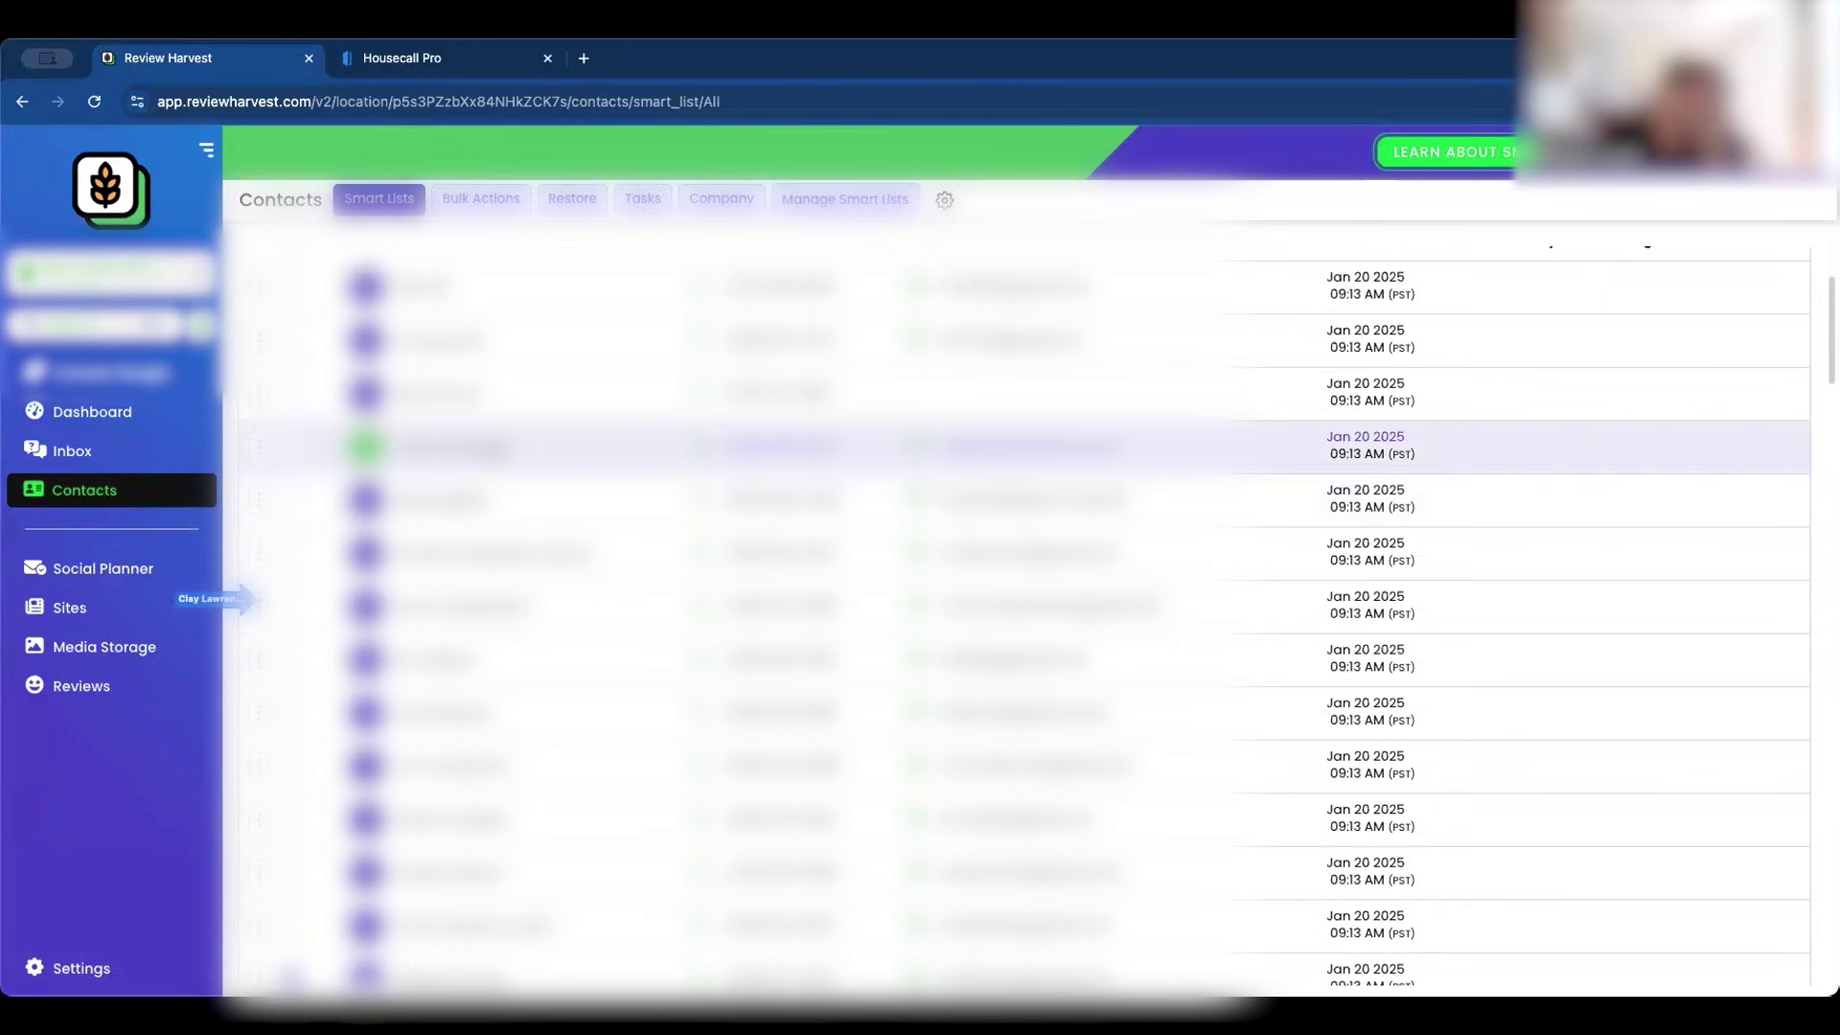
scroll(575, 431, "up", 2)
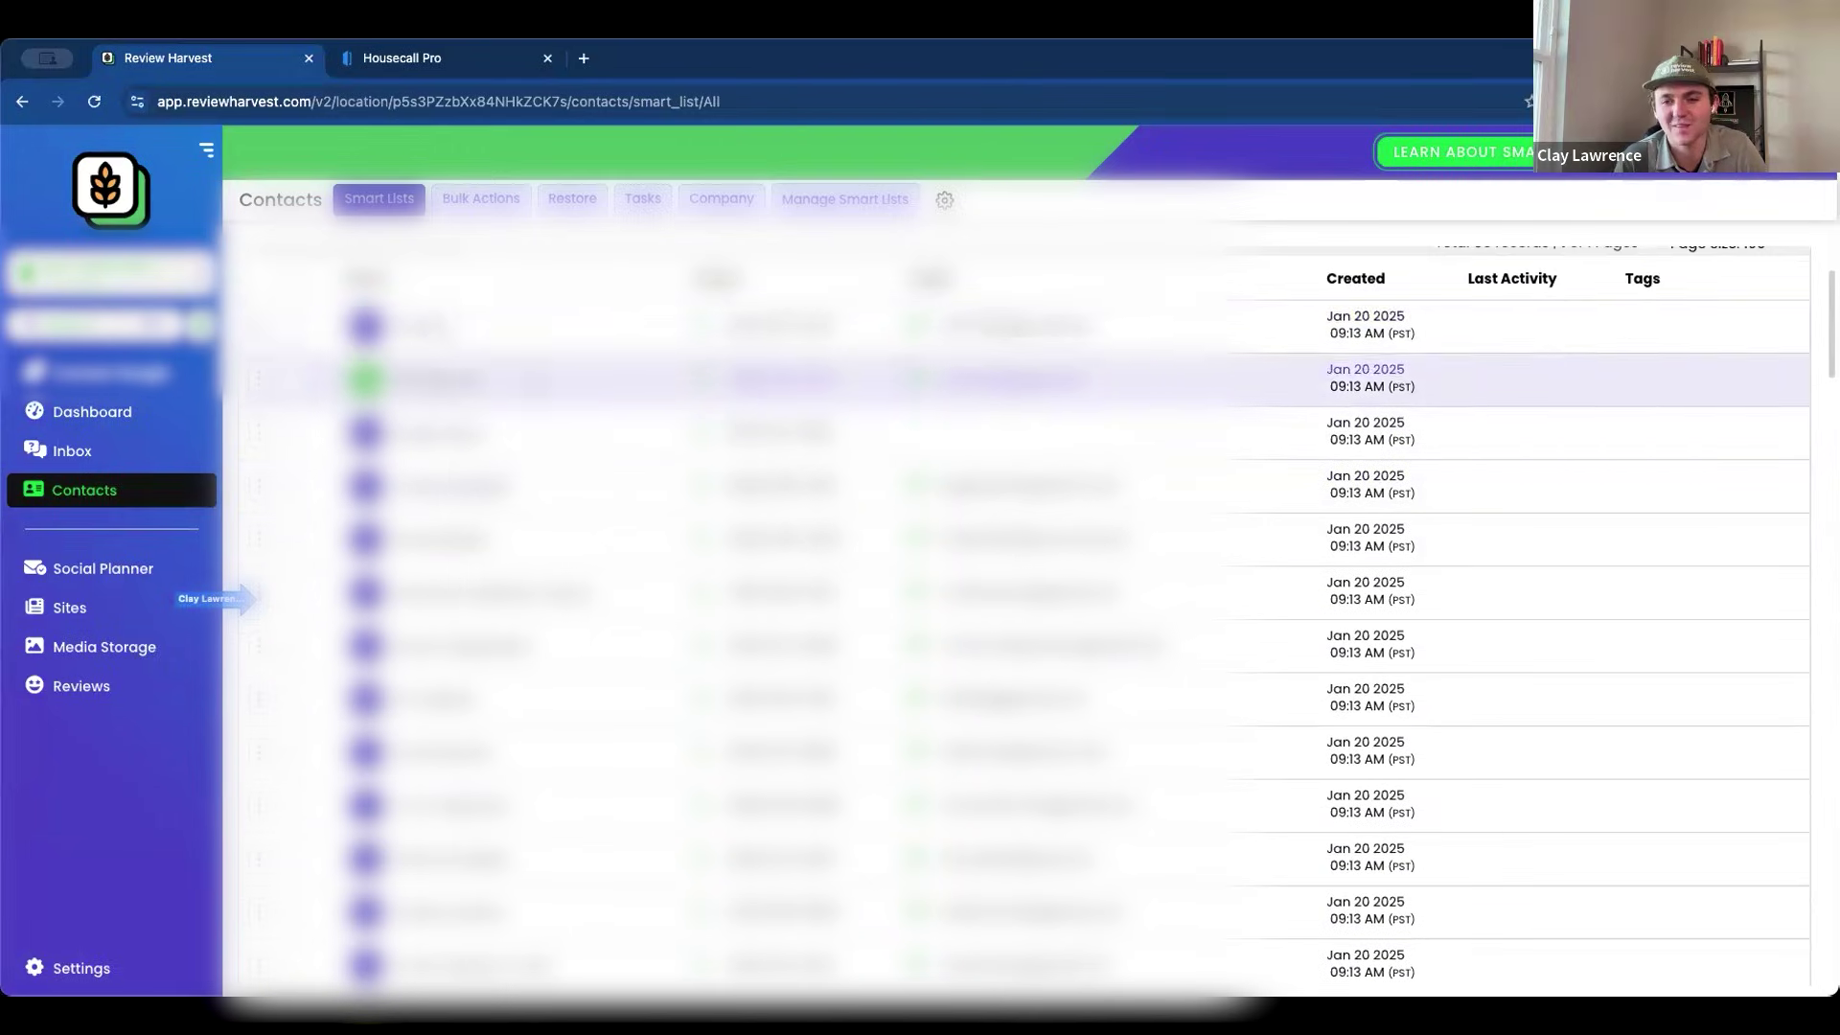
scroll(958, 575, "up", 2)
scroll(958, 575, "down", 3)
scroll(958, 575, "up", 2)
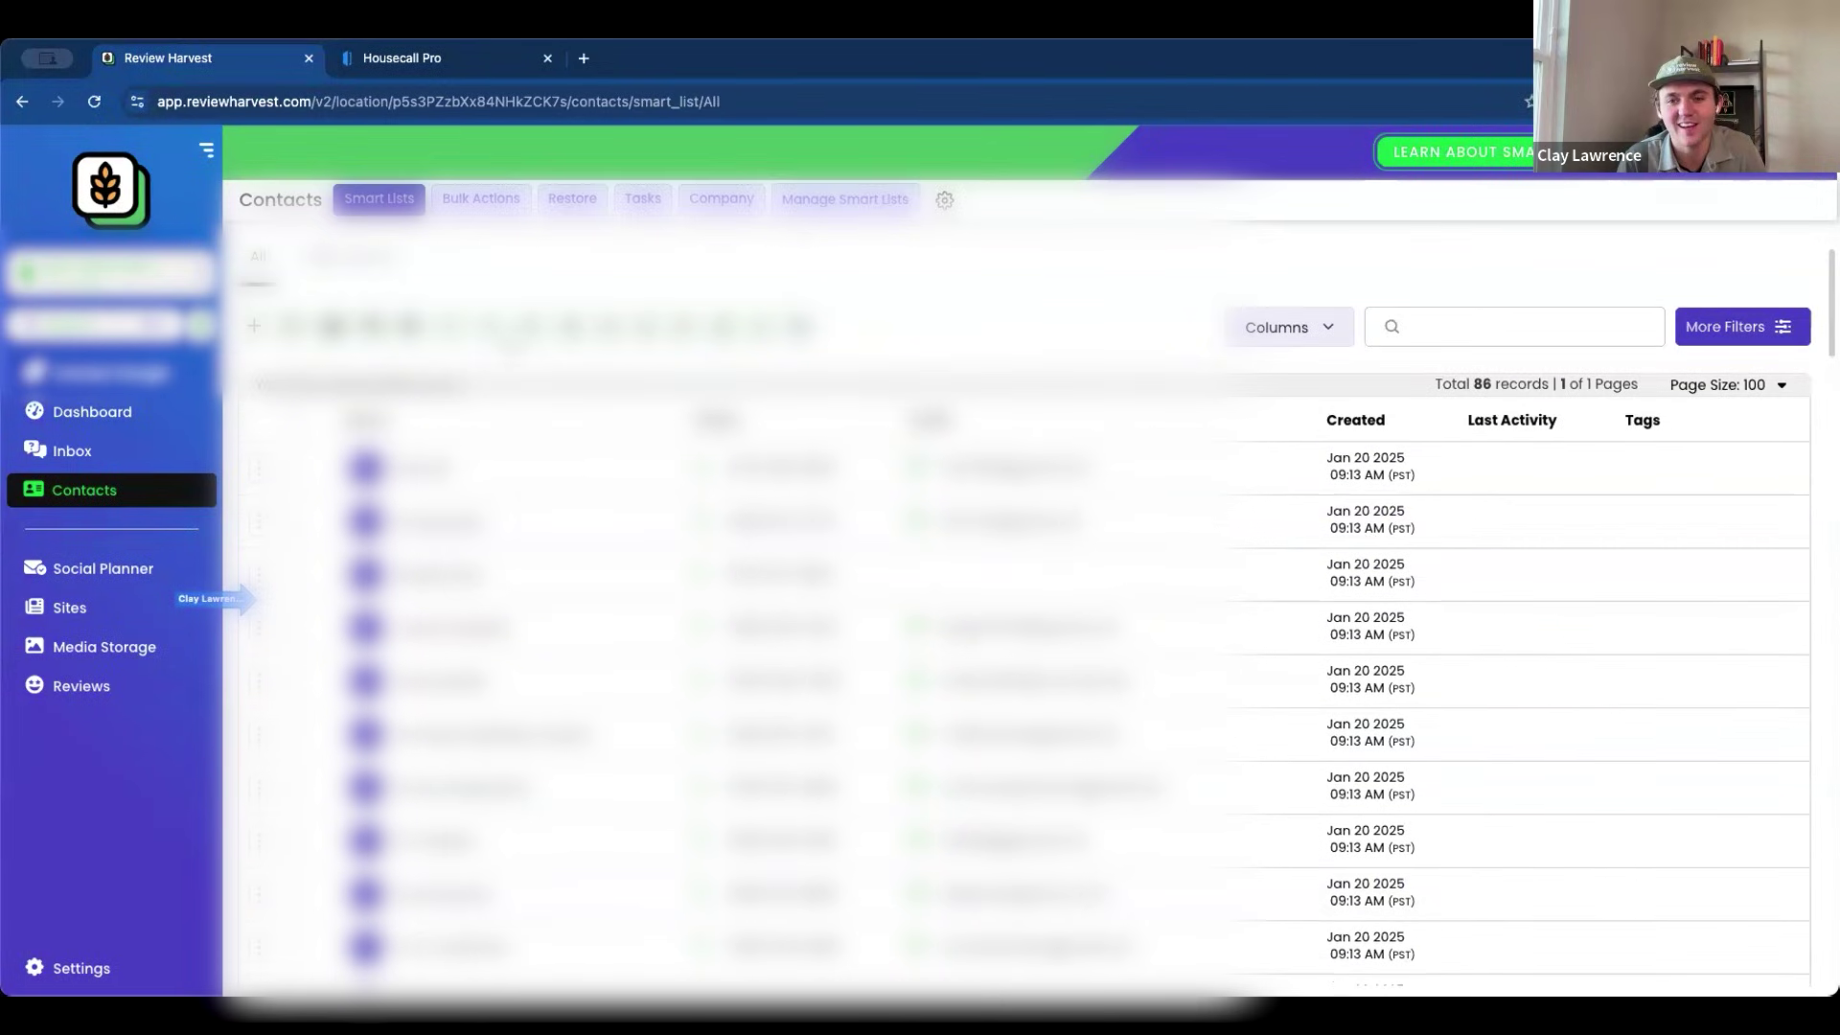
Delete the selected contacts, leaving 70 records, then switch to the Housecall Pro tab
left_click(523, 326)
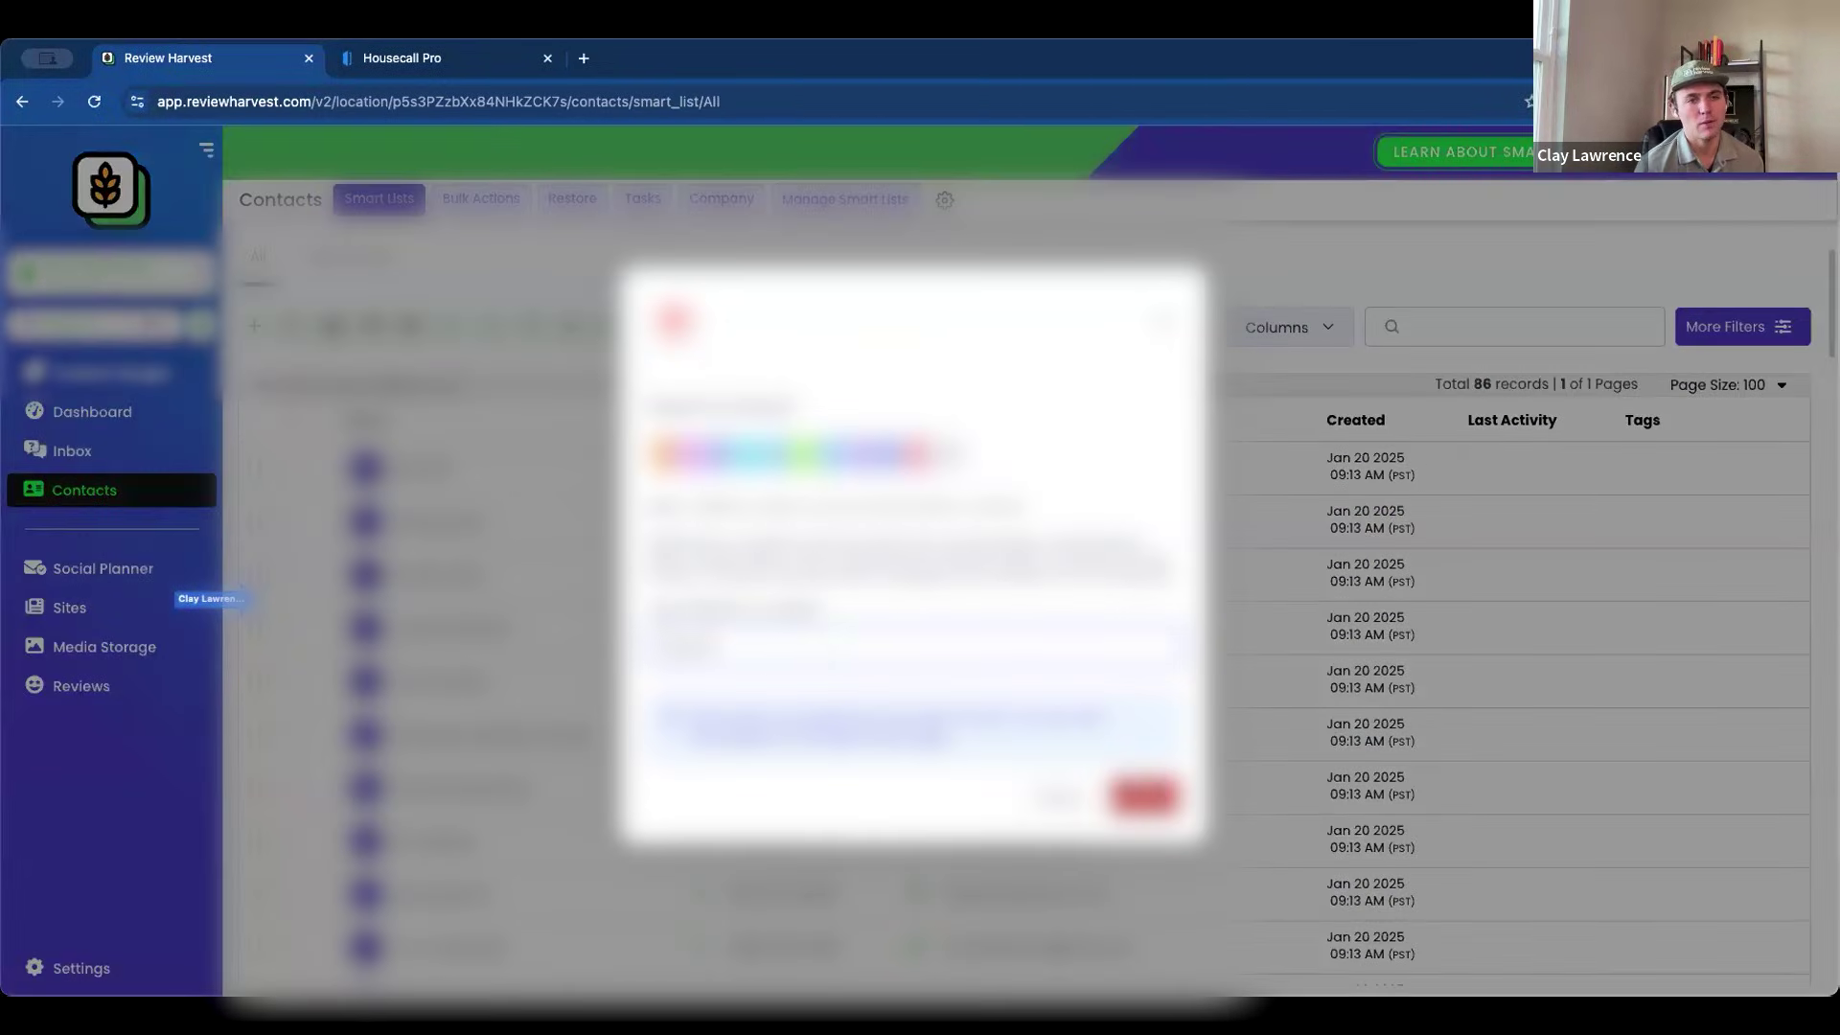
left_click(1136, 796)
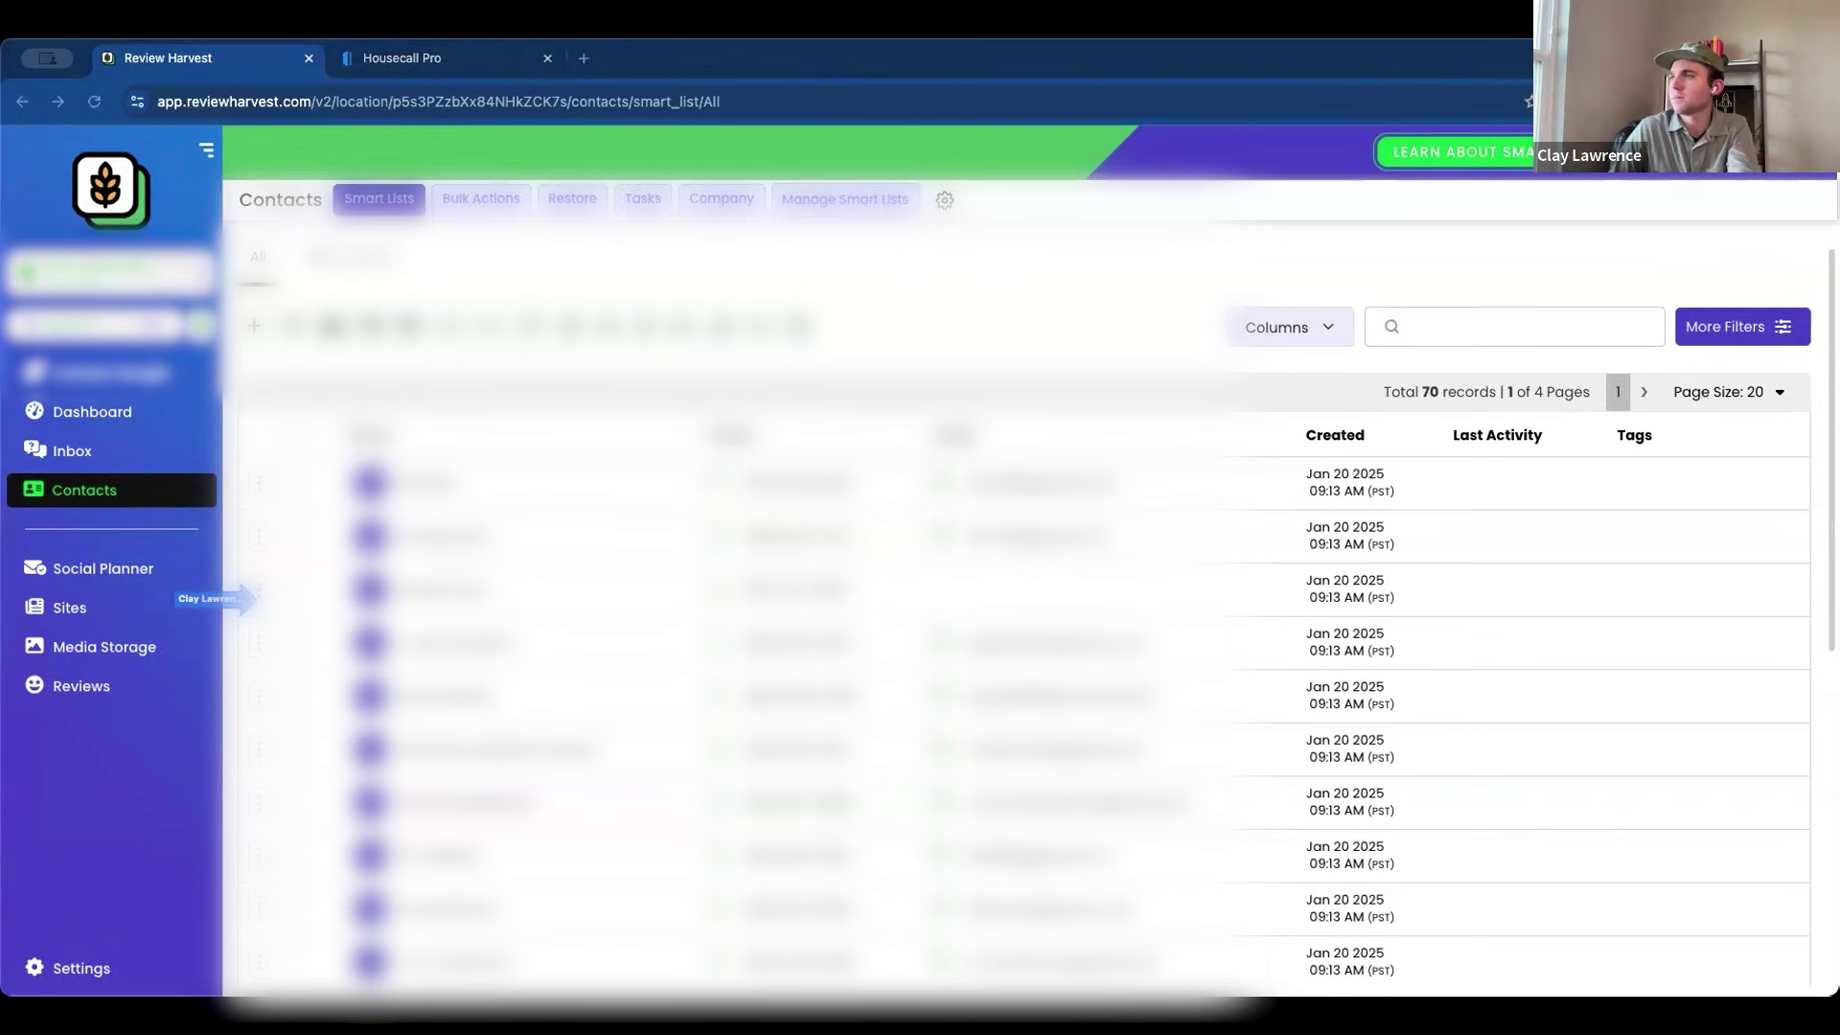
key("ctrl+Tab")
Go from My Apps to the customers list and open one customer's profile
left_click(29, 158)
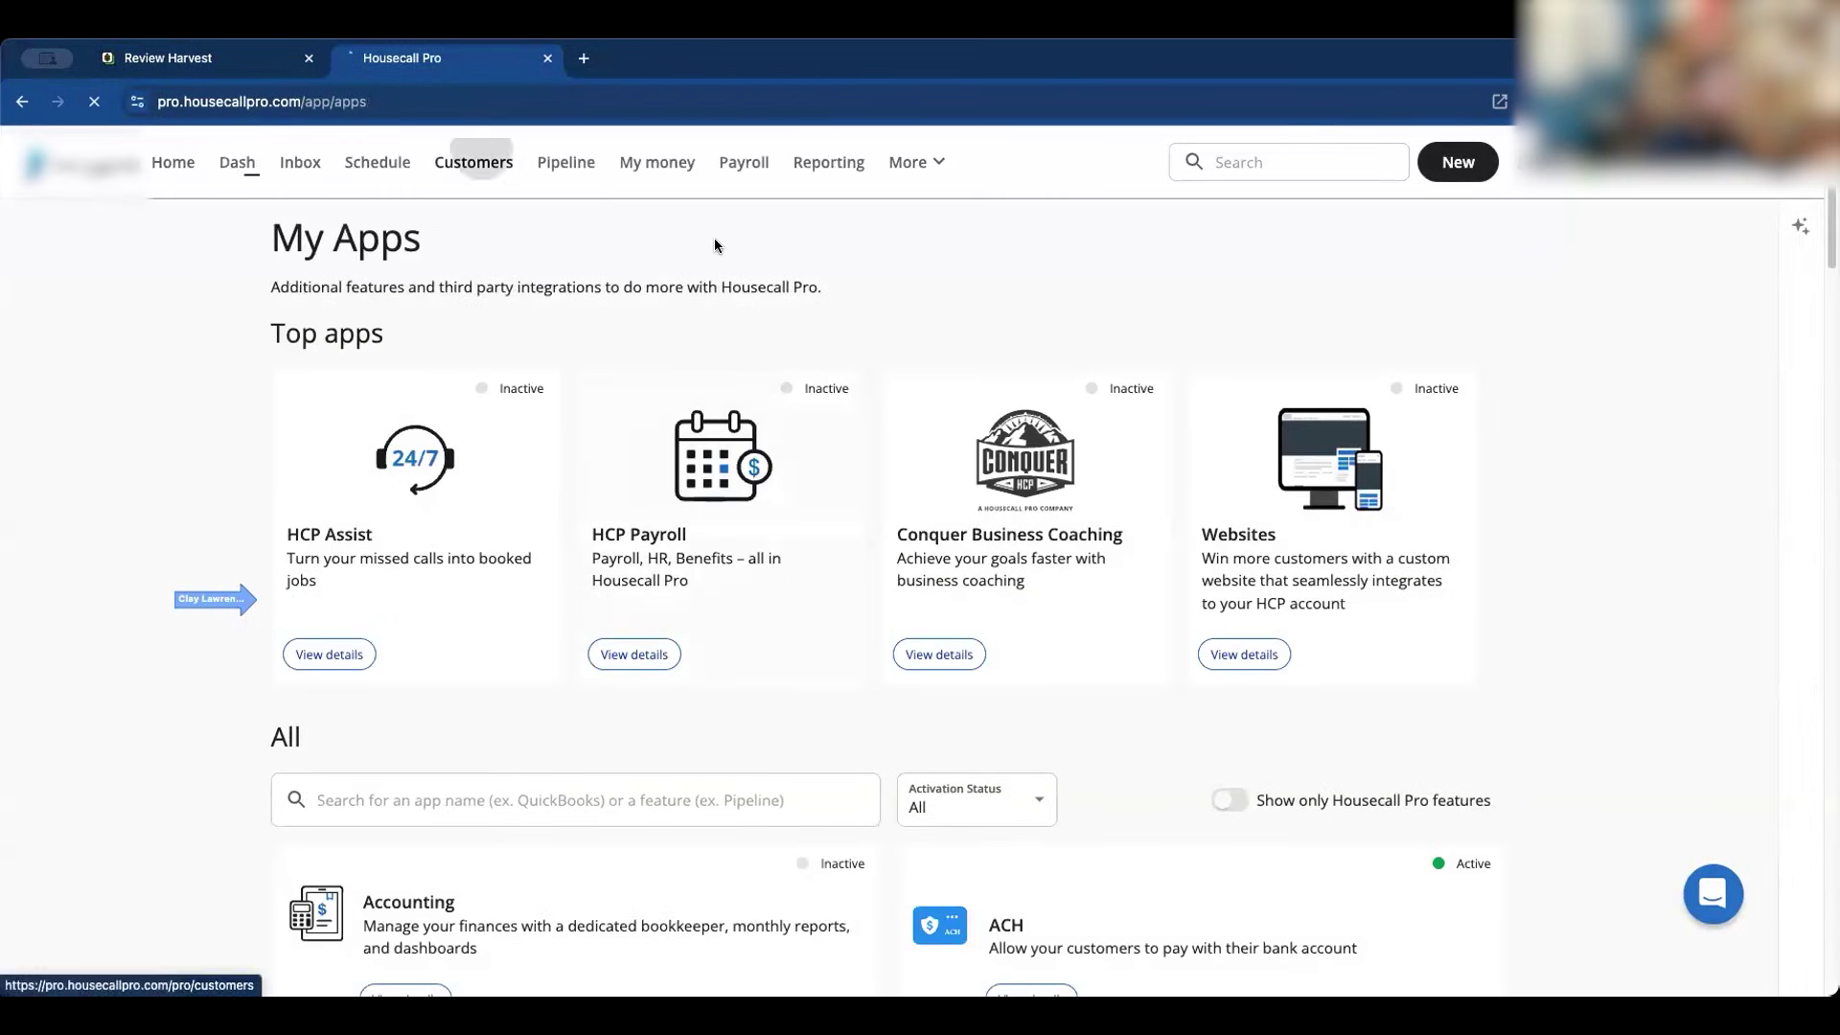
left_click(474, 162)
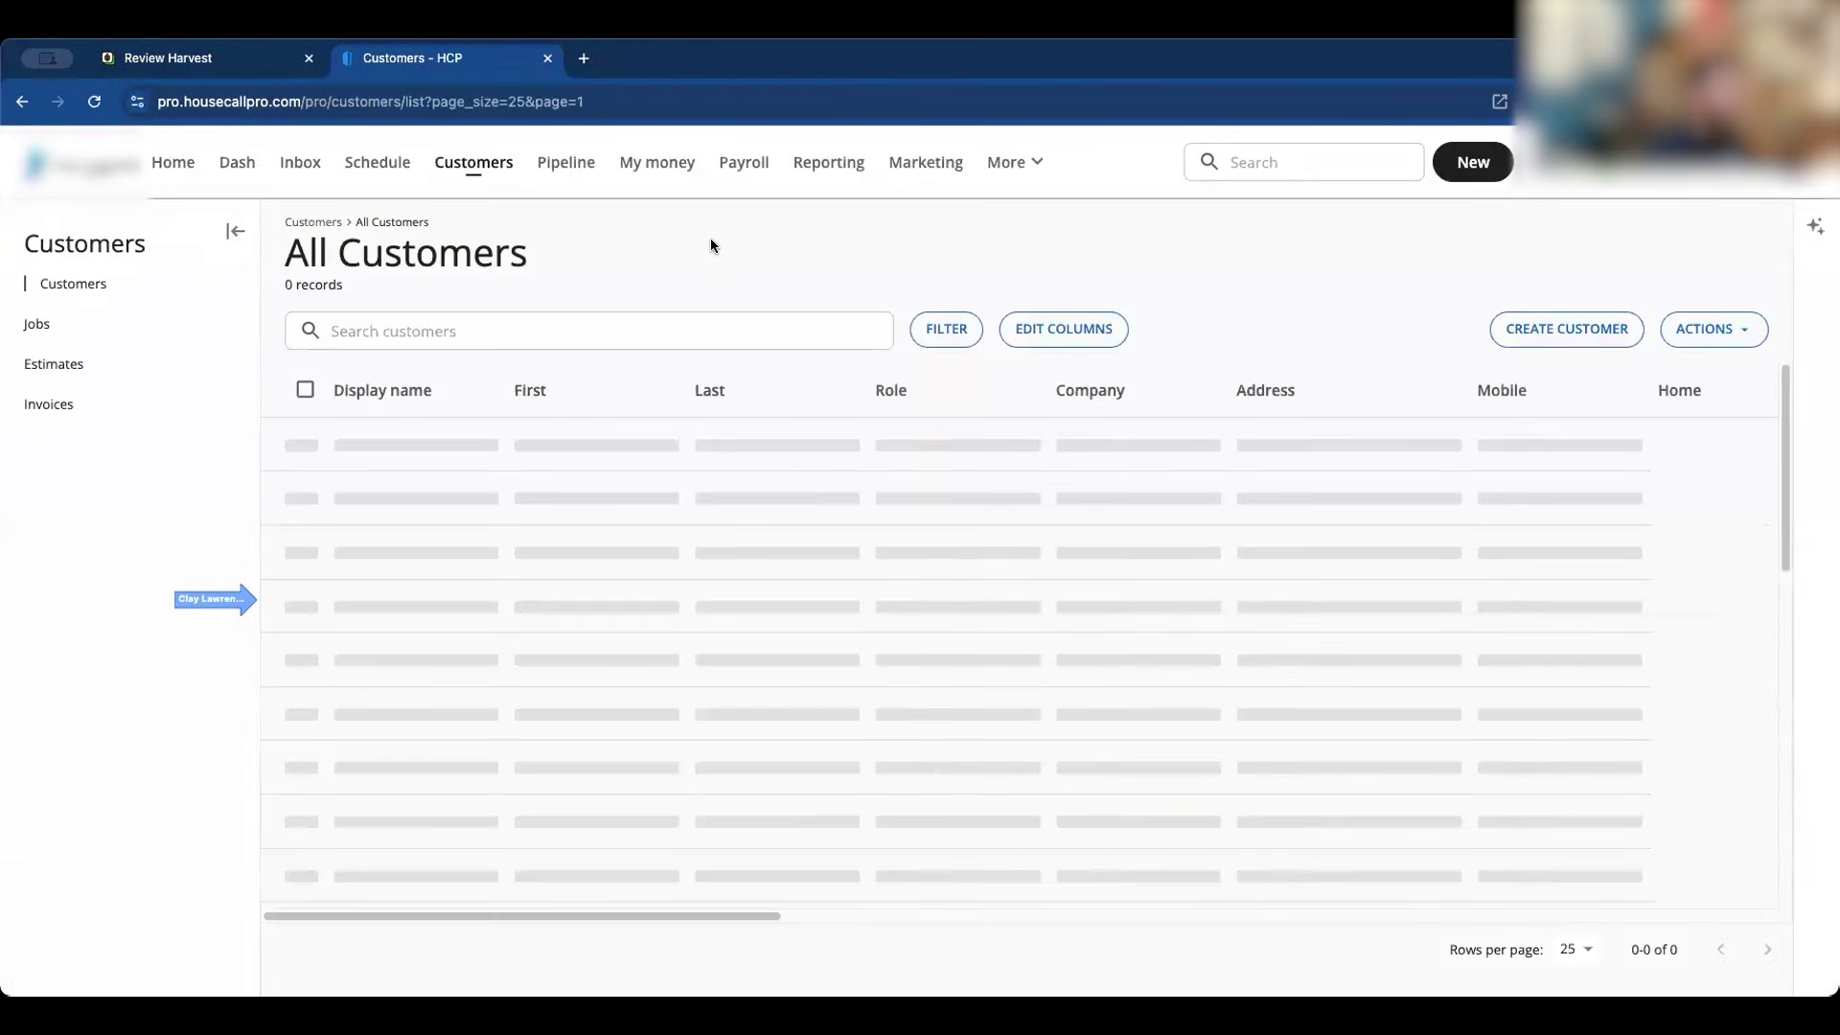
left_click(345, 598)
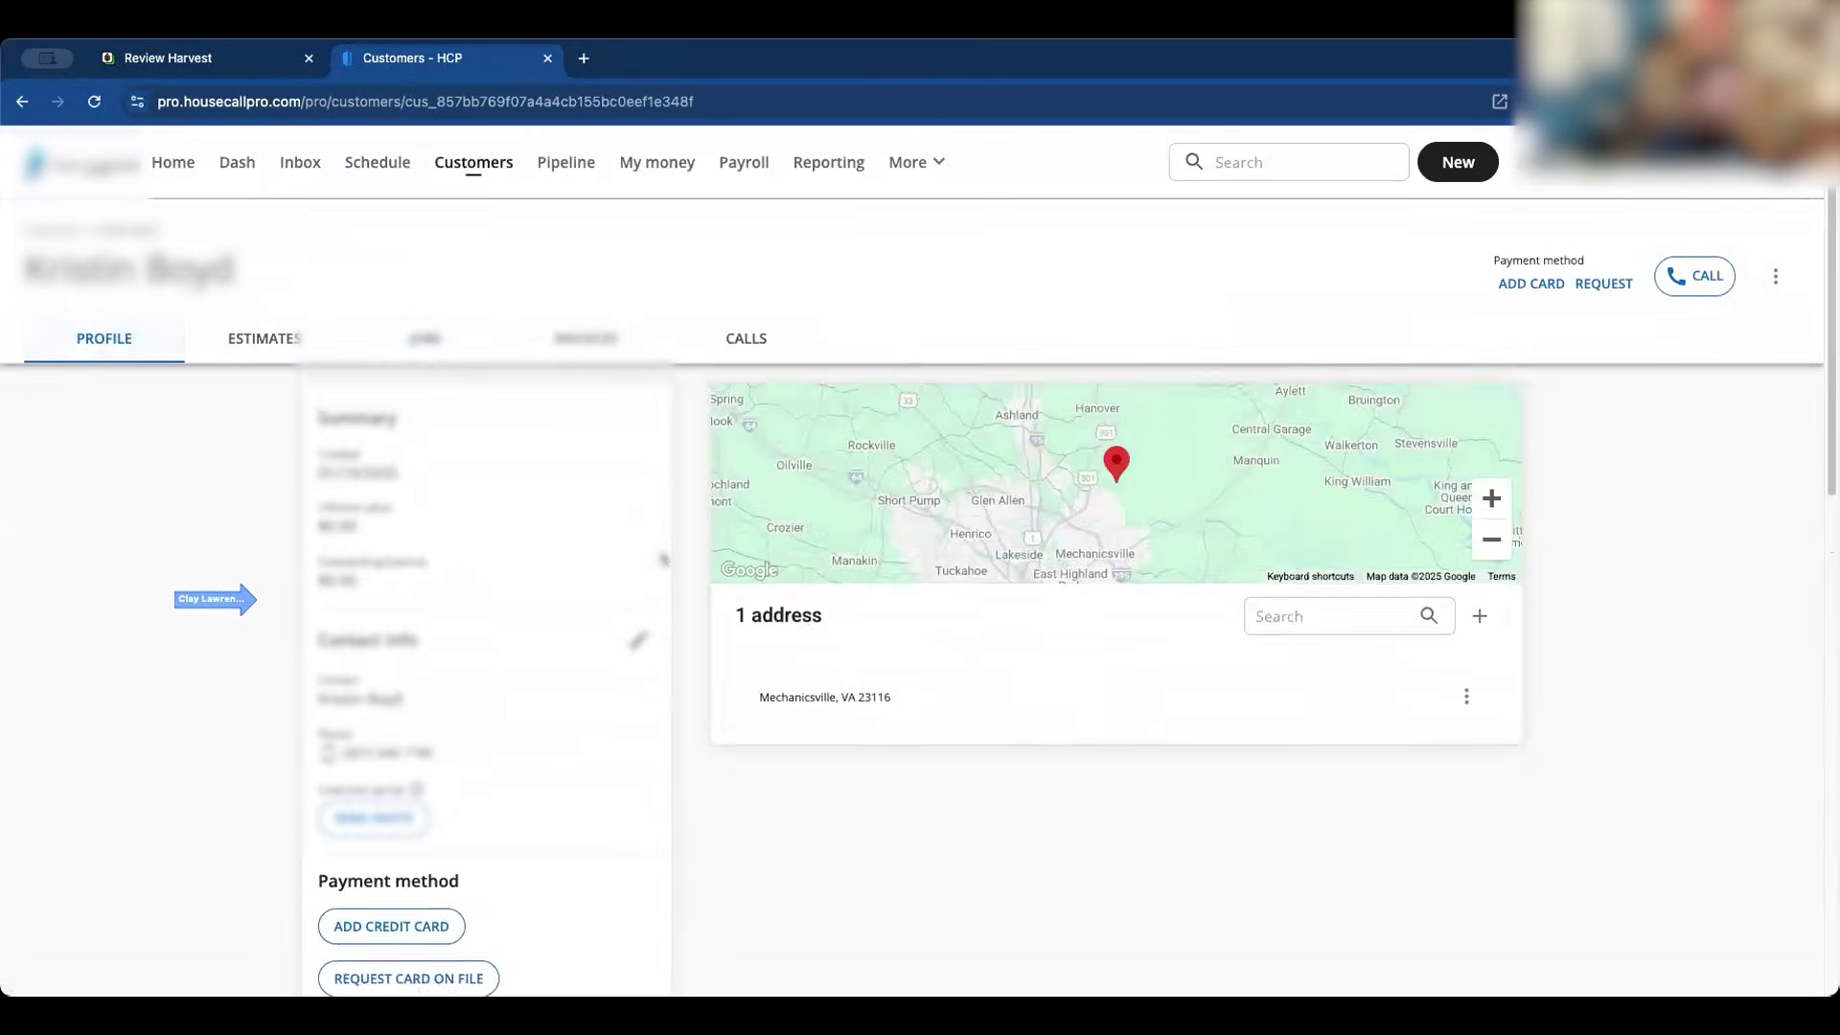
scroll(657, 554, "down", 5)
scroll(657, 553, "up", 10)
Toggle the customer's notifications off and back on in the contact editor, closing without saving
left_click(640, 634)
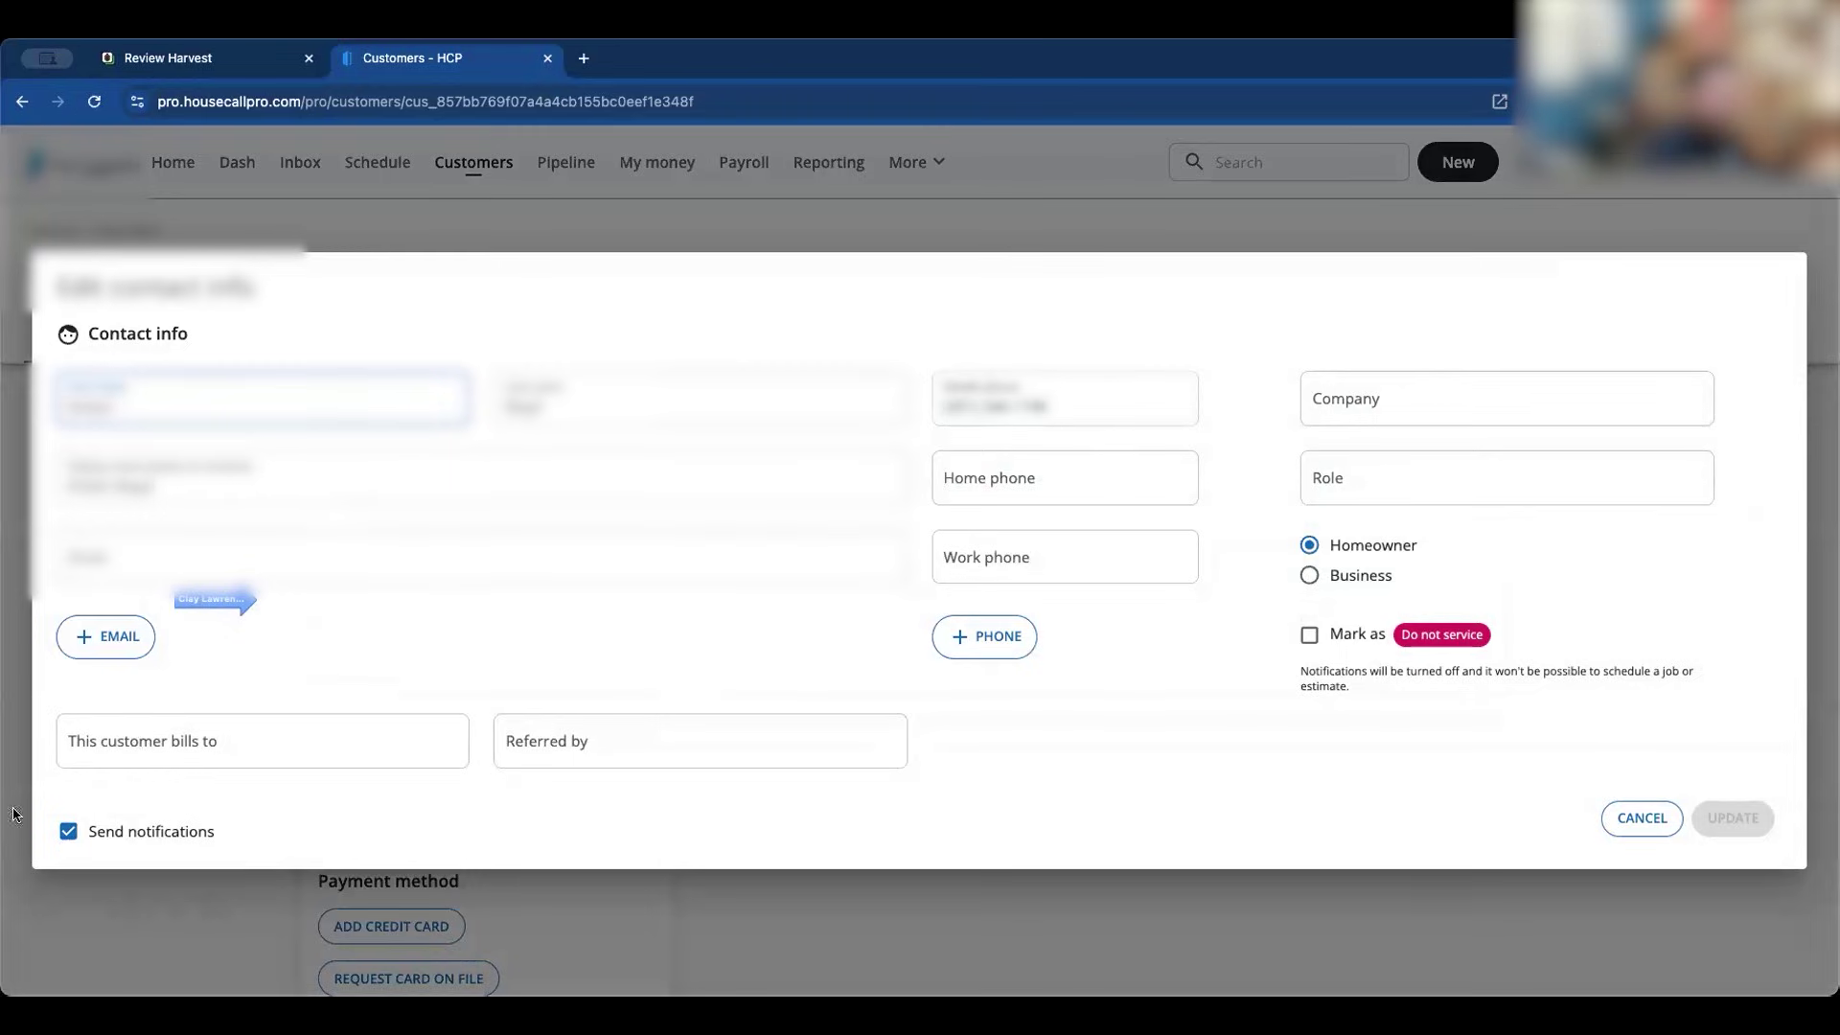
left_click(171, 831)
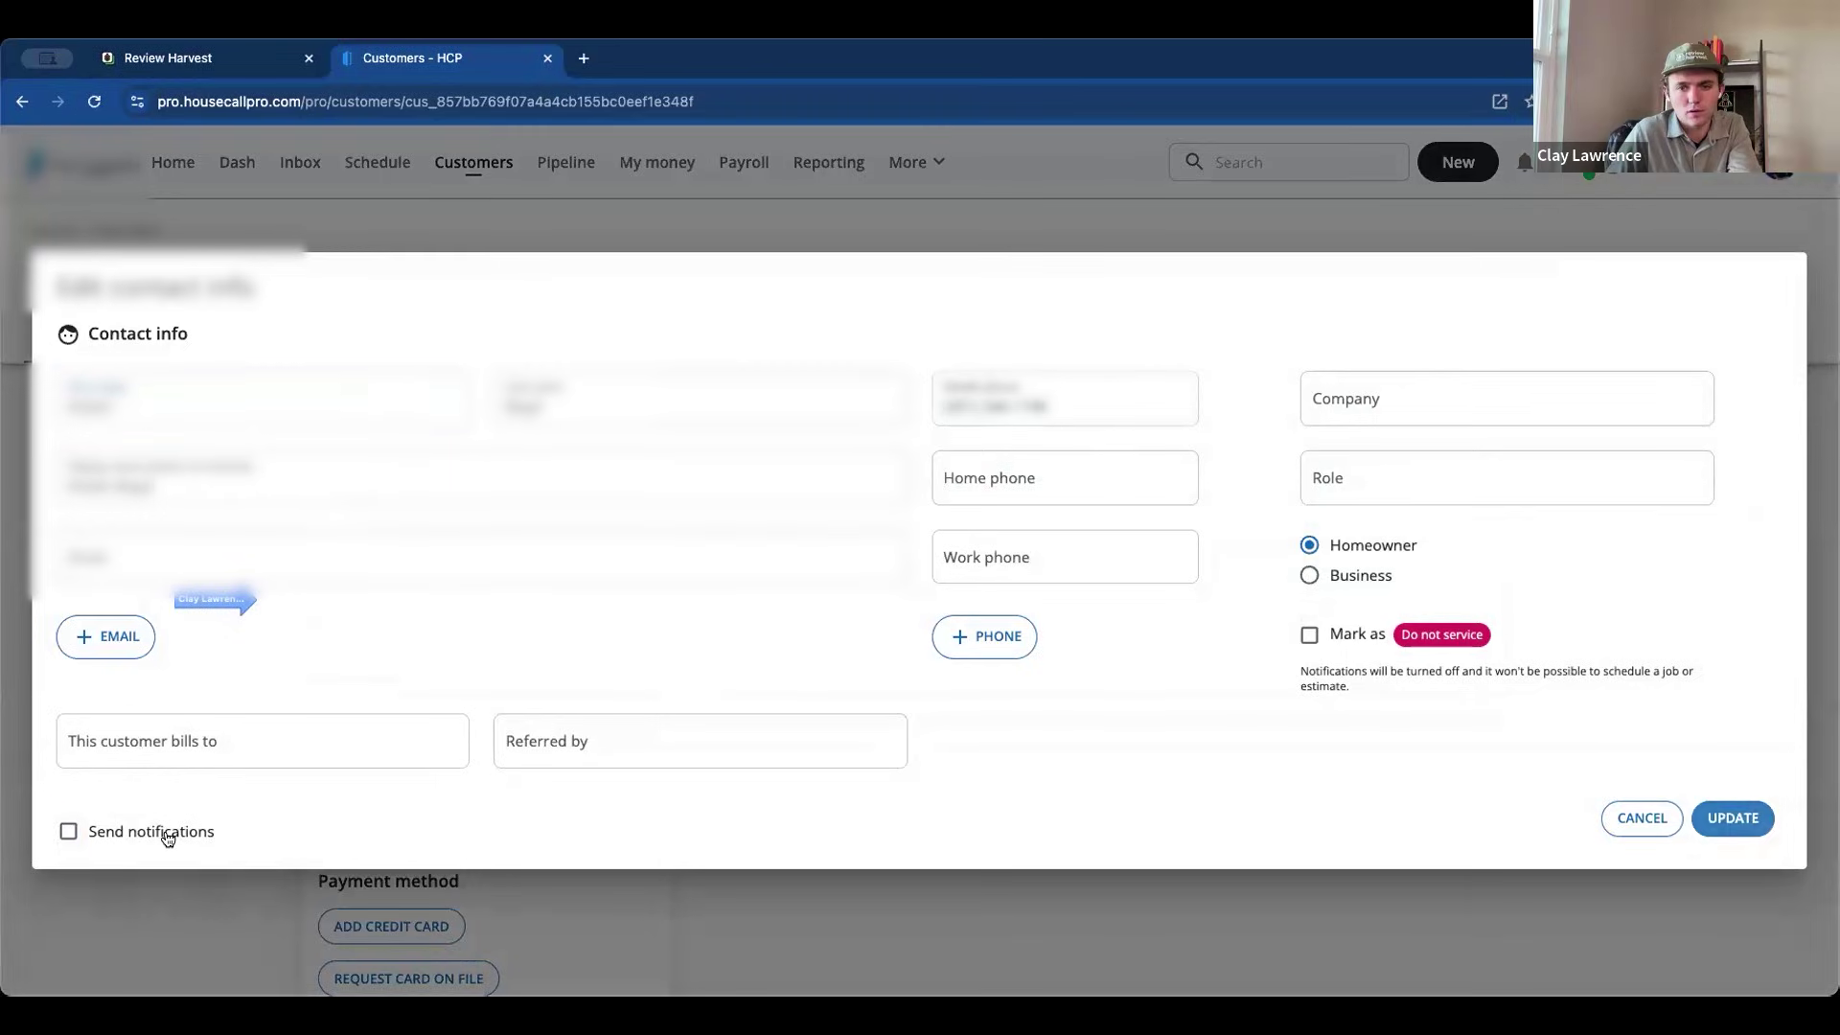
left_click(164, 831)
left_click(1619, 817)
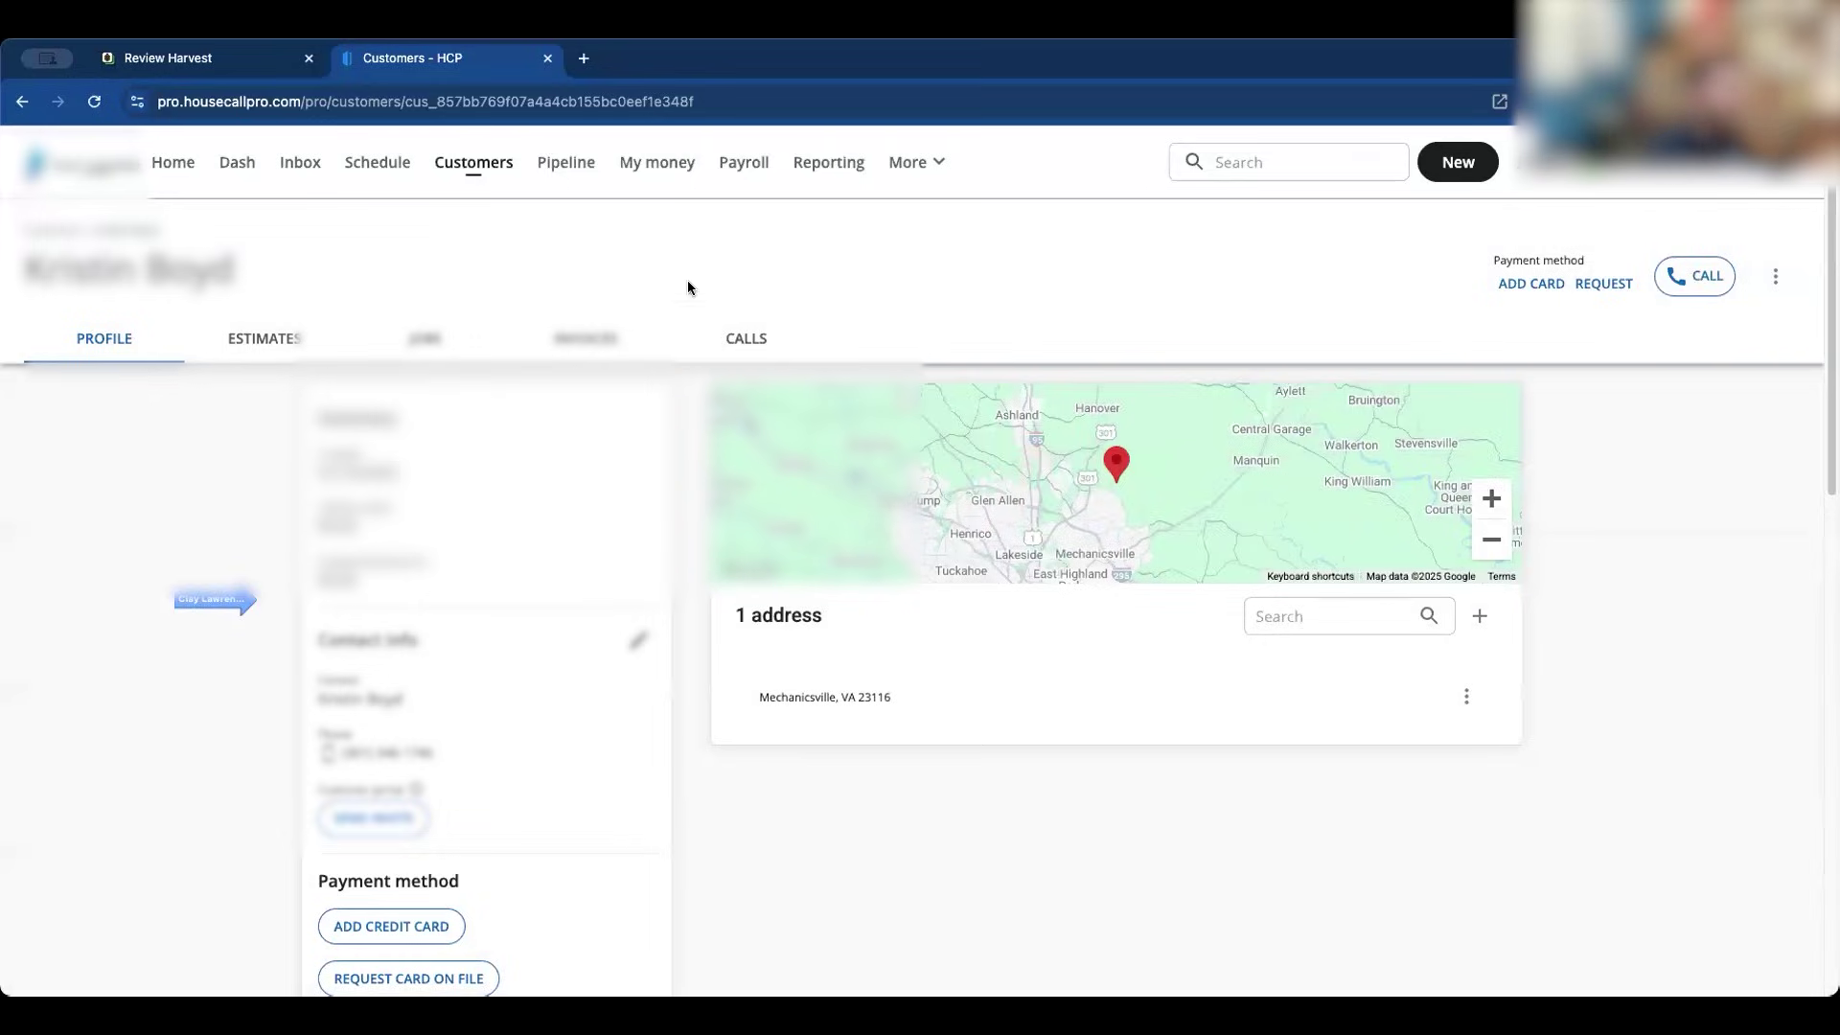
Review the customer's Communication preferences, then start a search for another customer
scroll(558, 512, "down", 5)
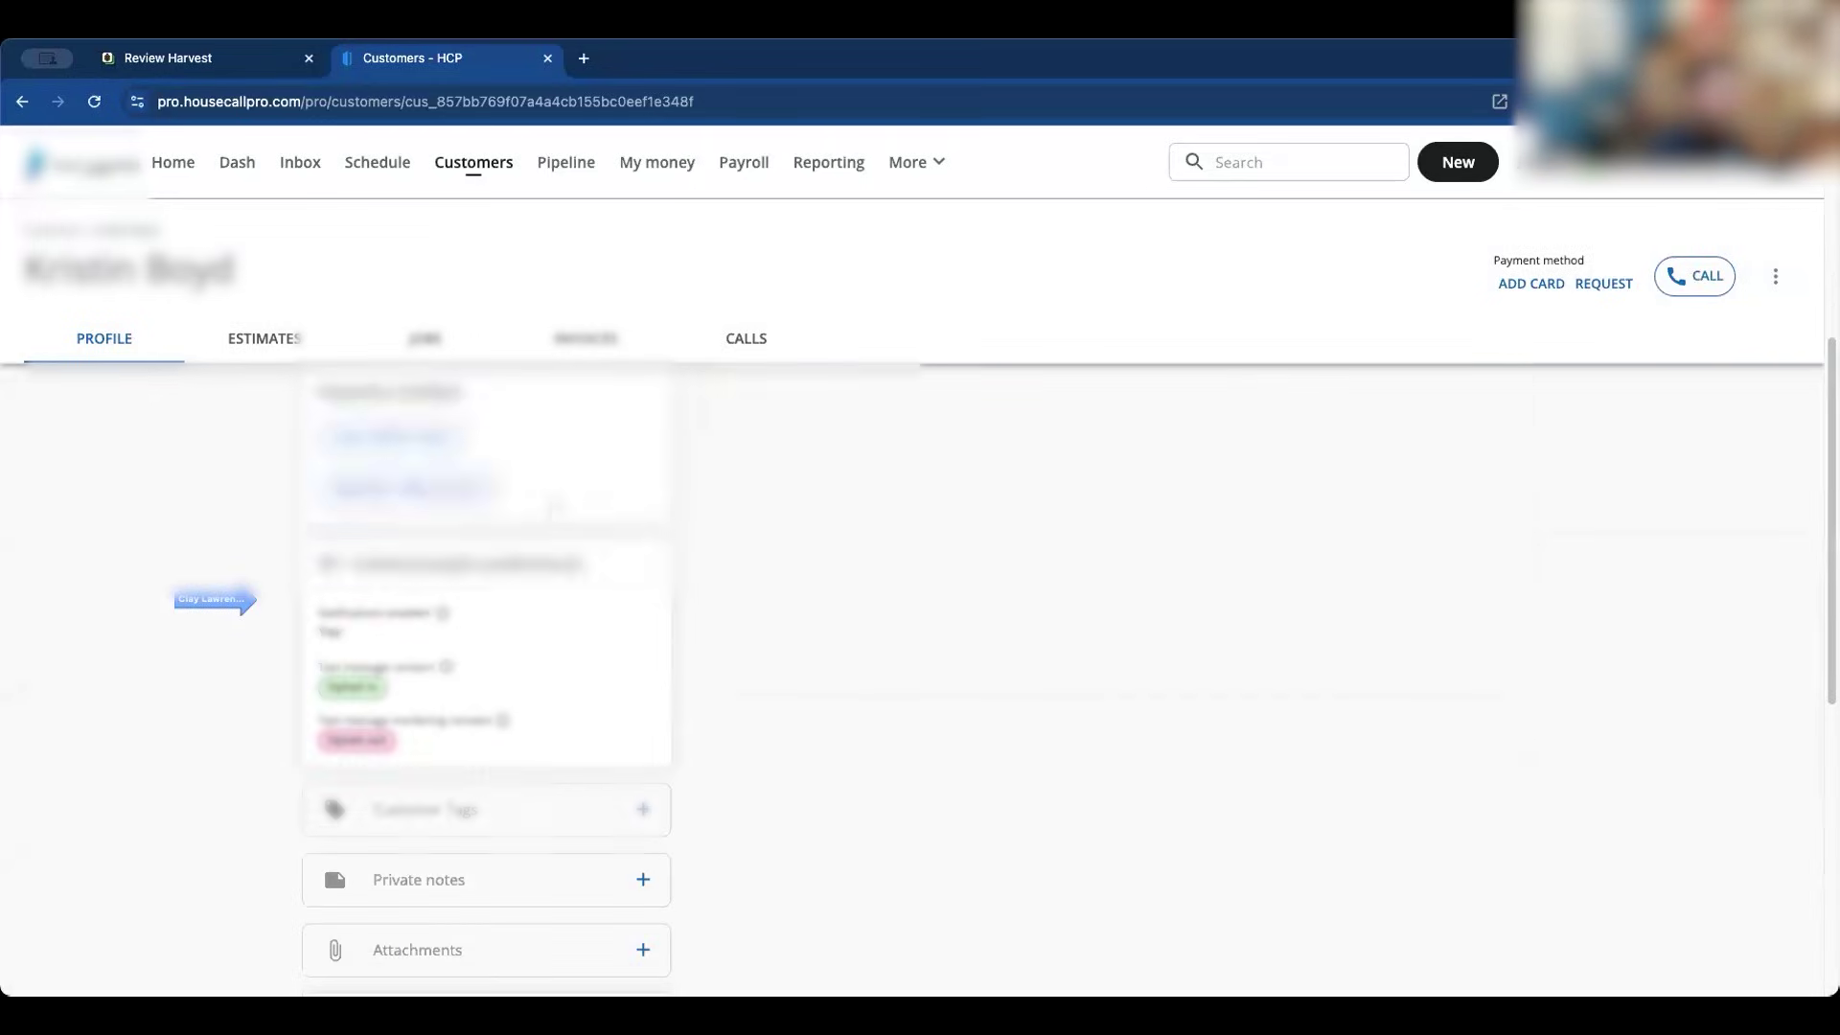
left_click_drag(446, 744, 347, 563)
left_click(514, 657)
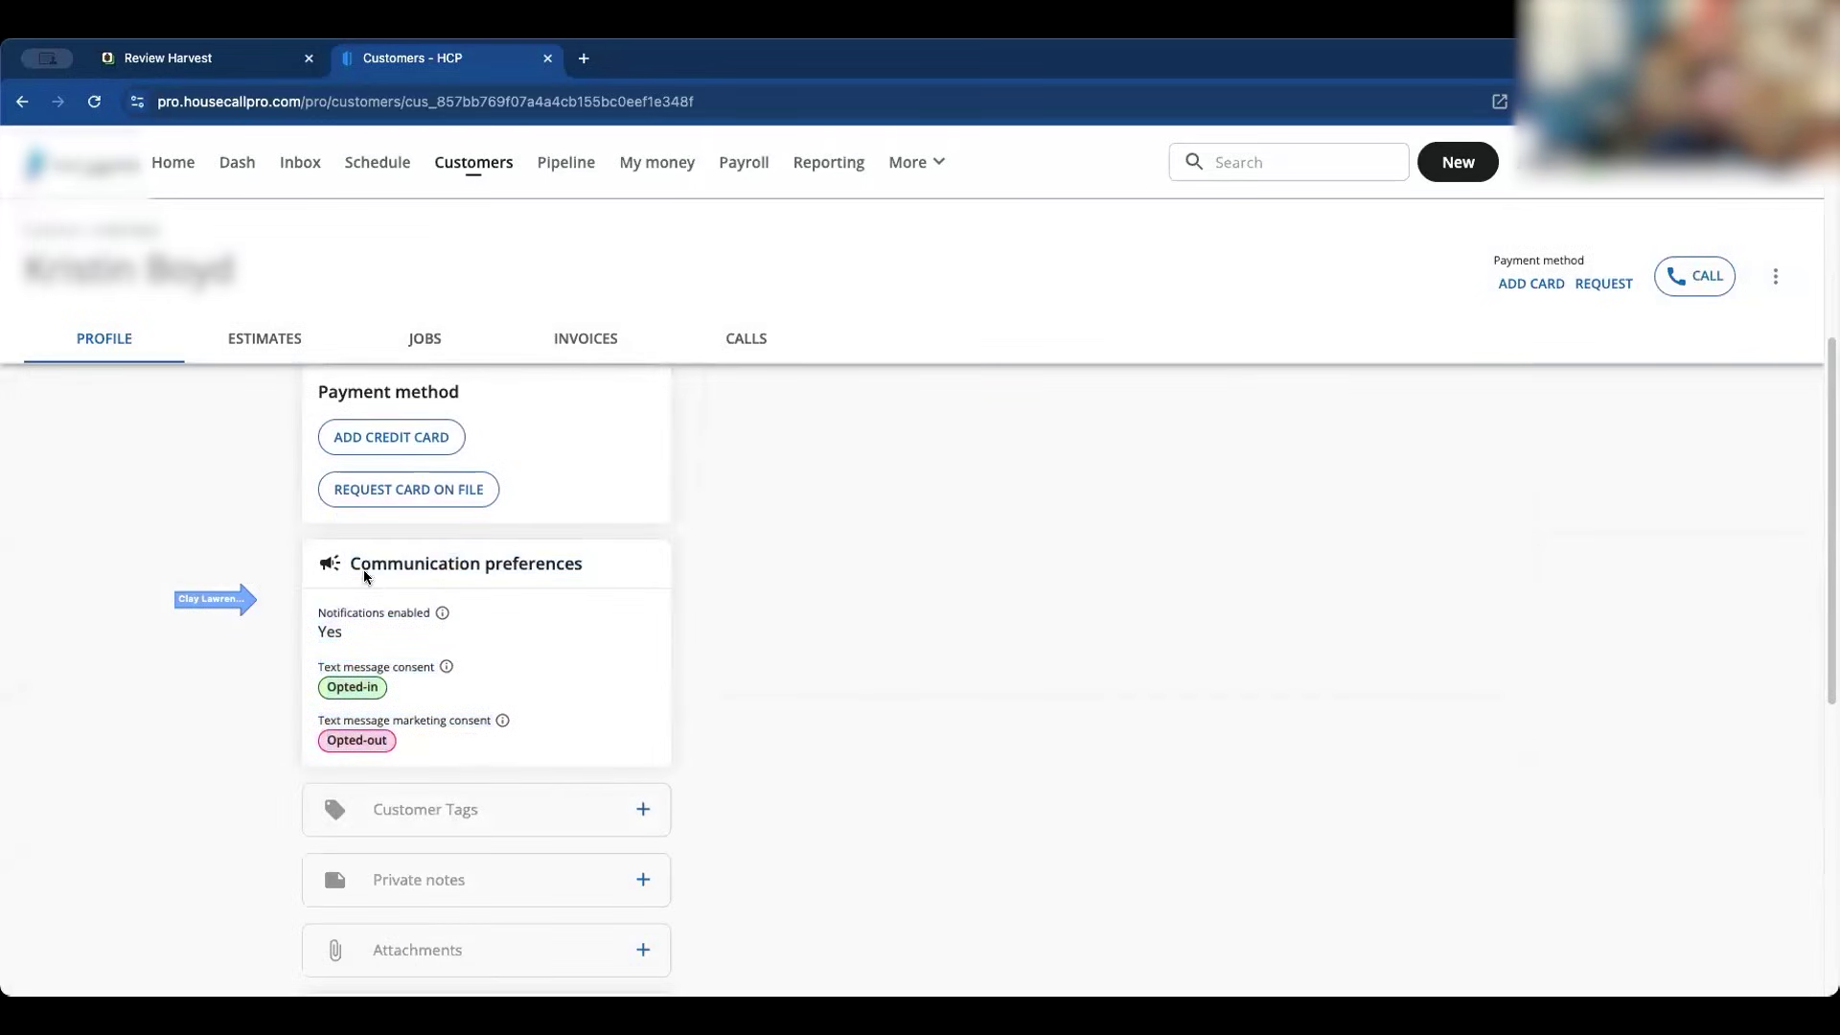
left_click_drag(436, 754, 347, 563)
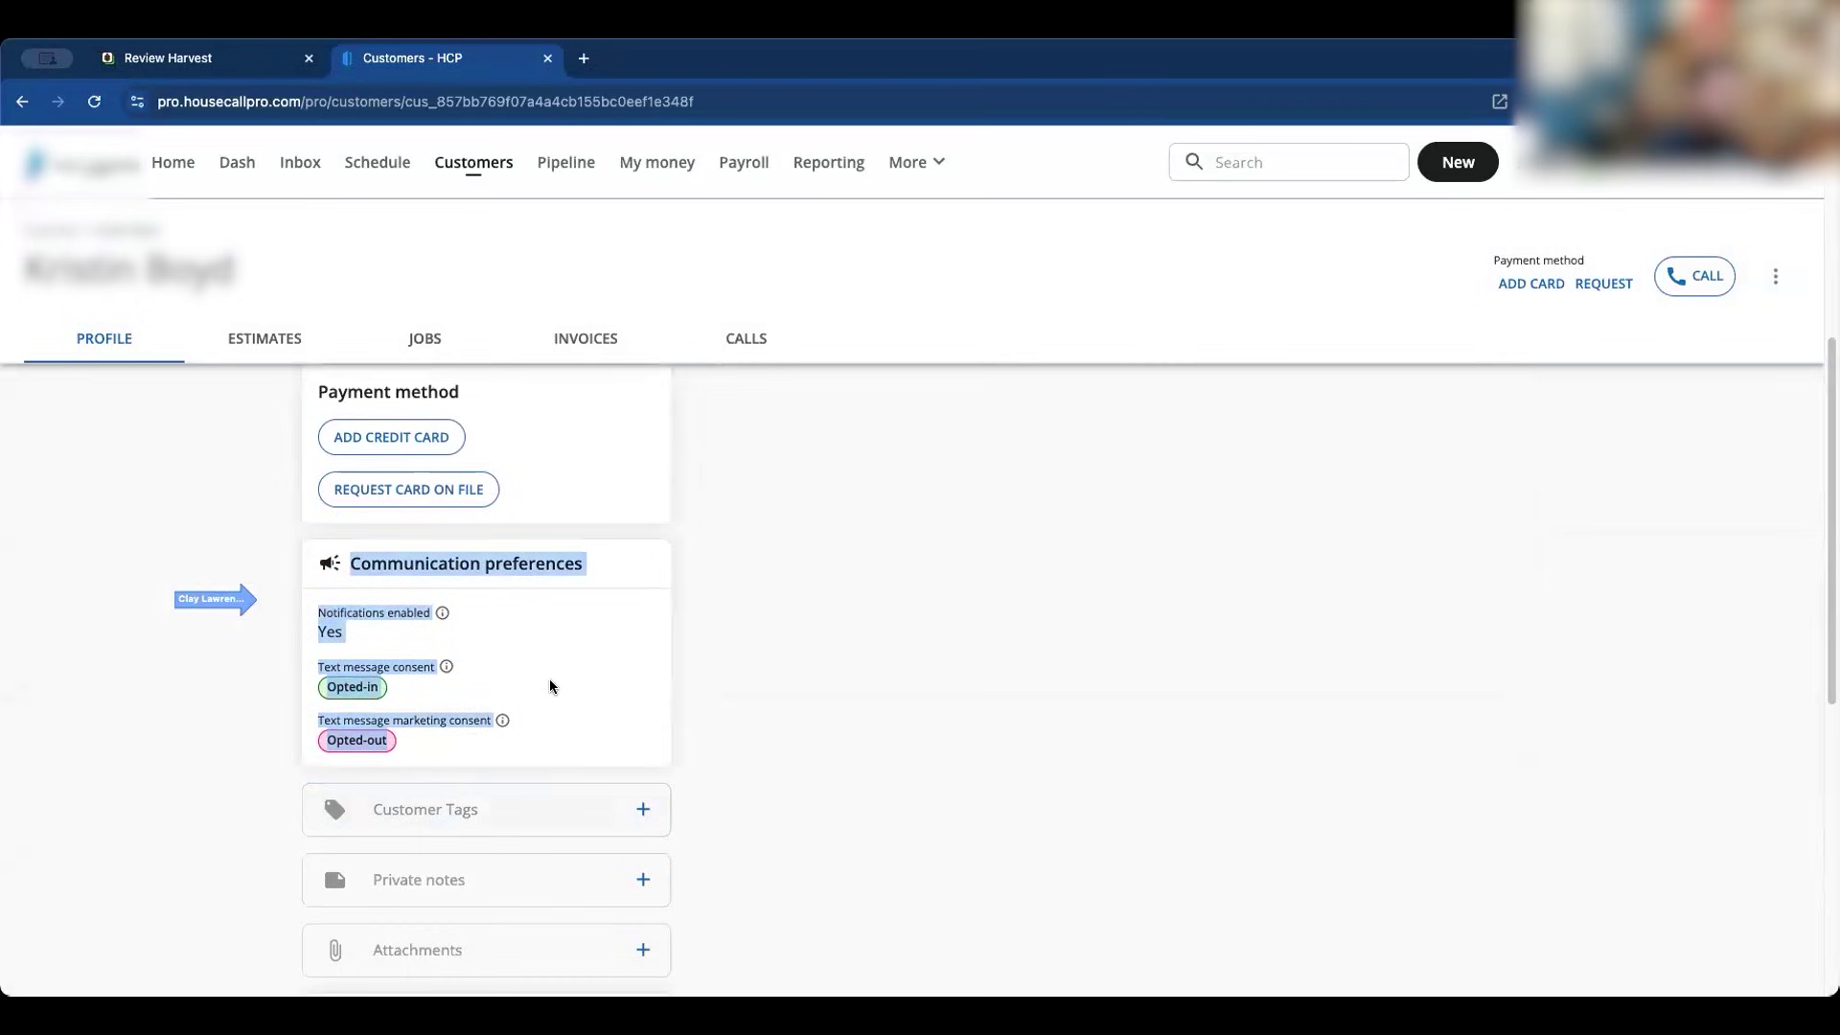
left_click(537, 716)
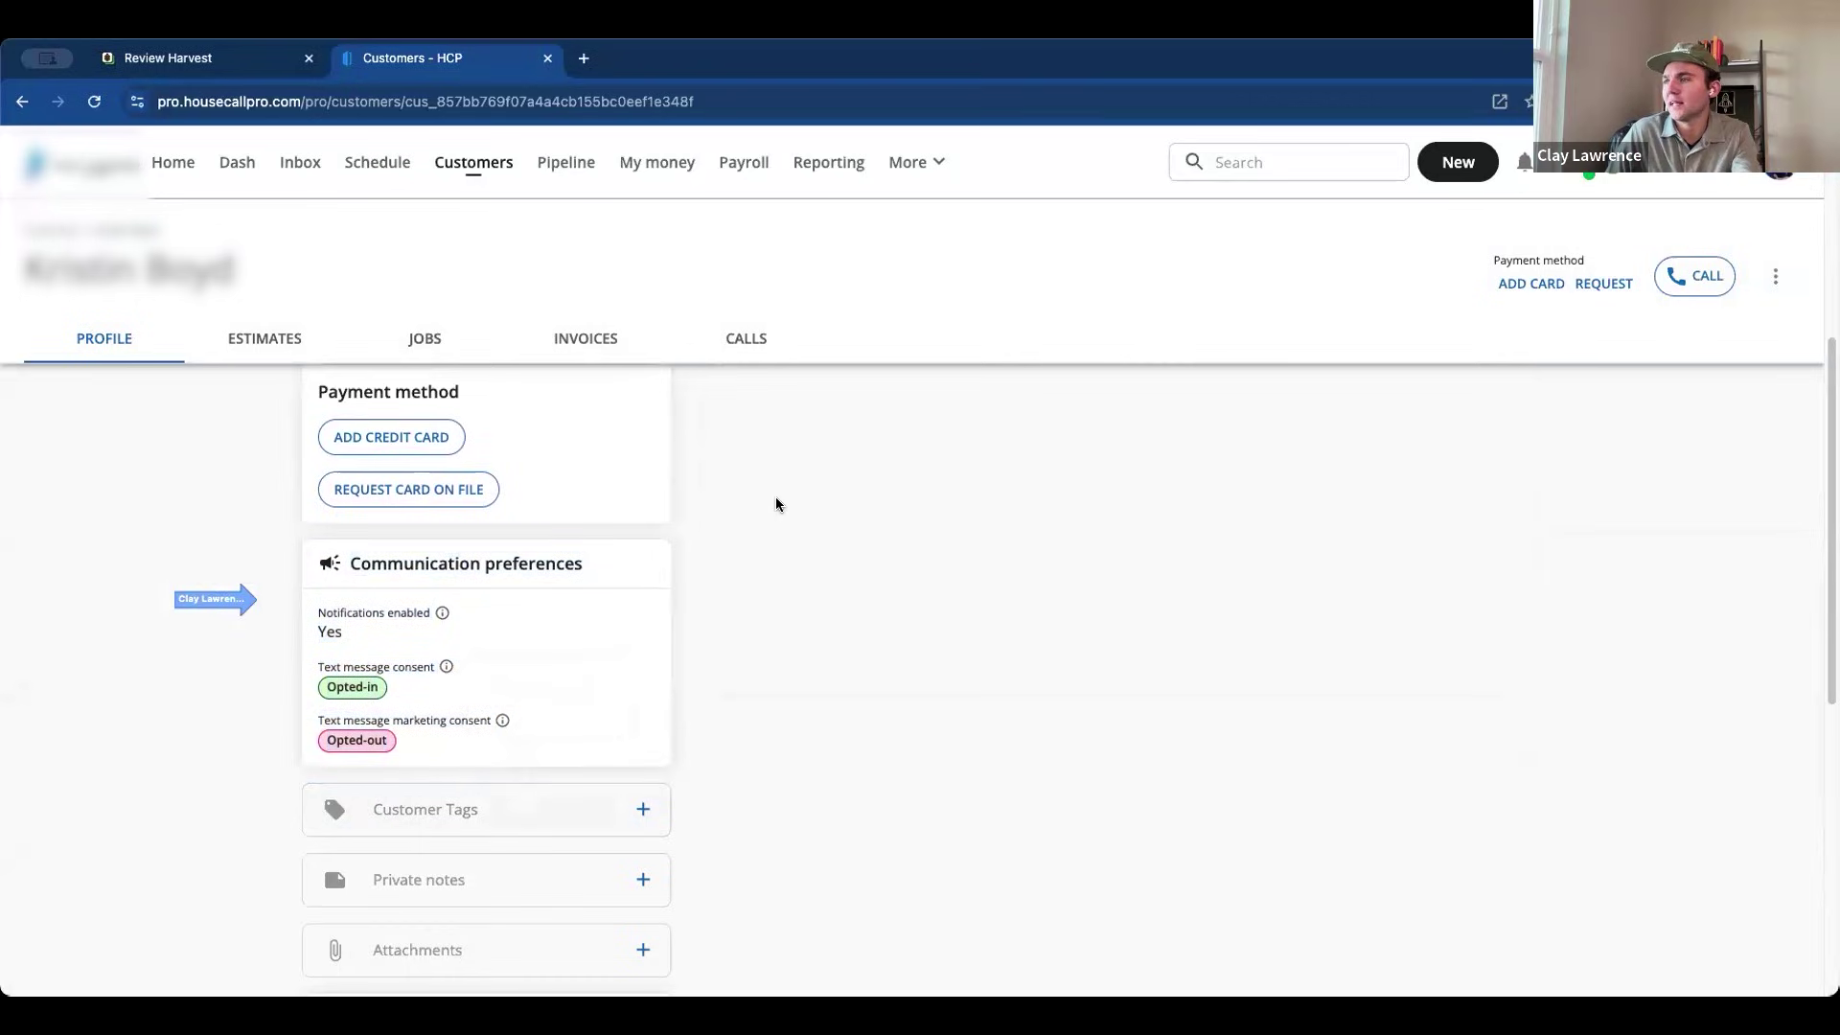
scroll(774, 506, "up", 1)
scroll(774, 506, "up", 3)
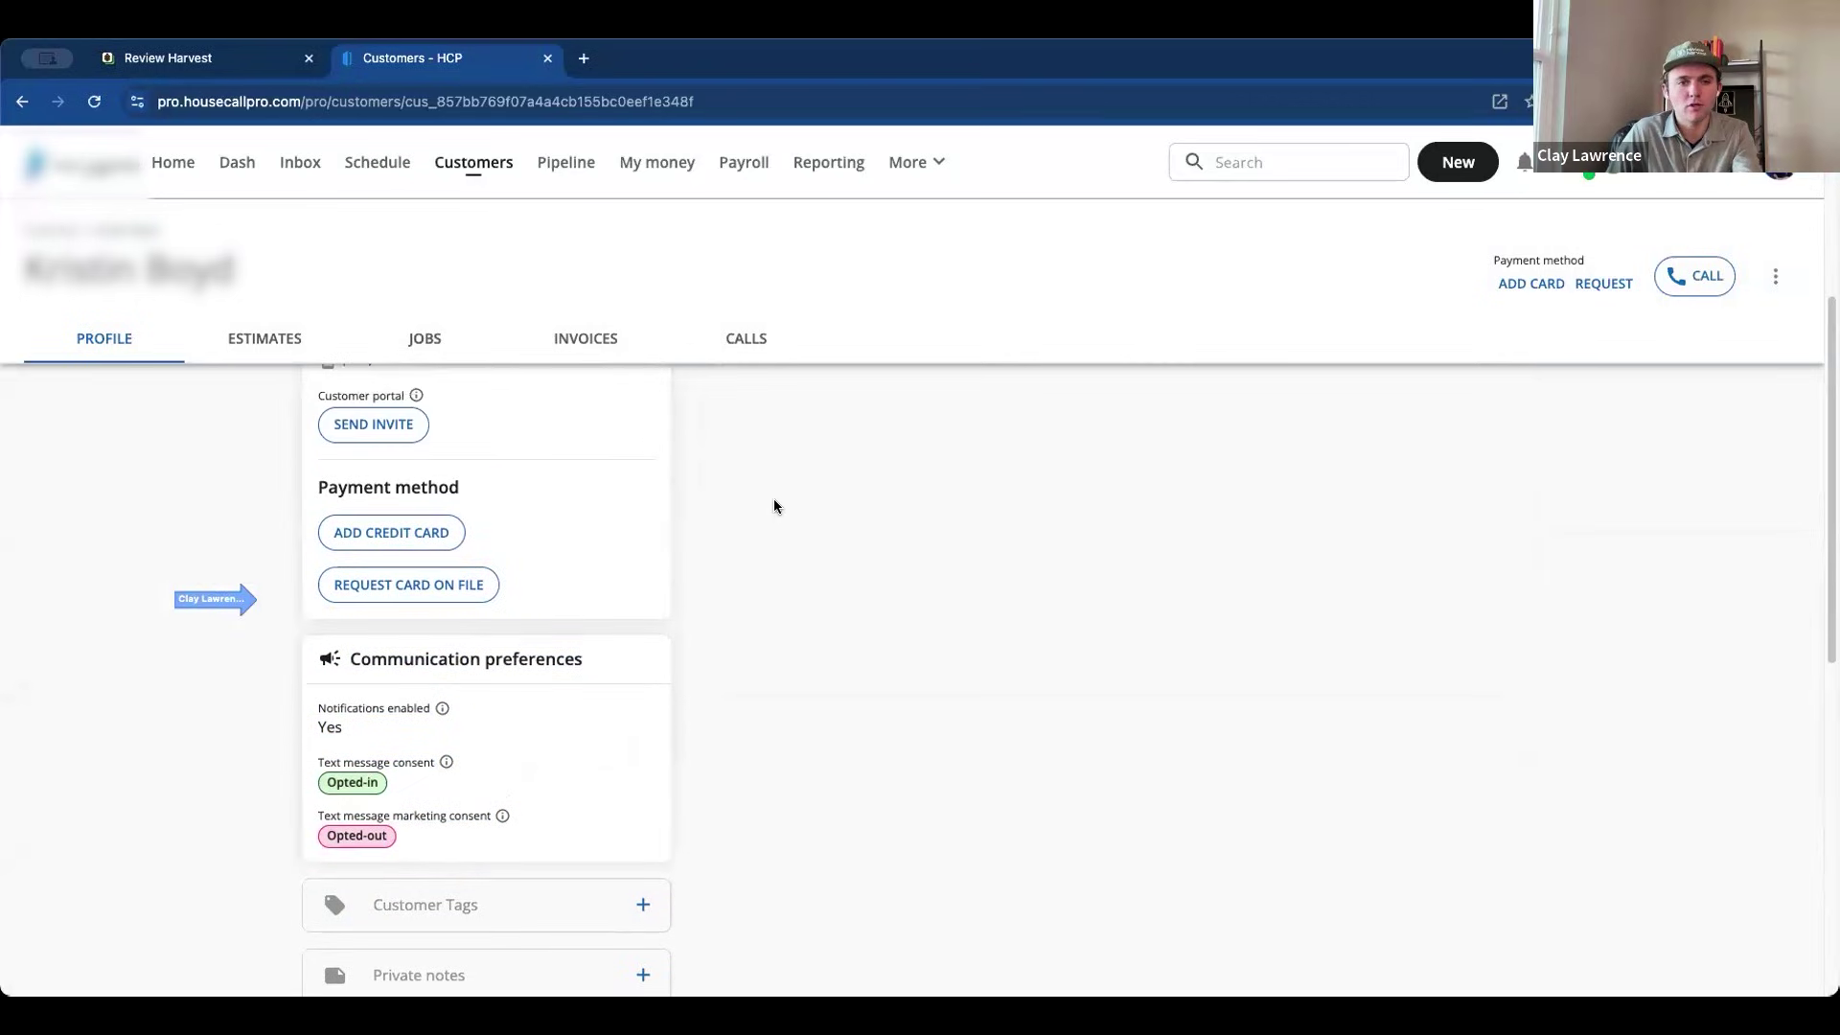
left_click(1272, 161)
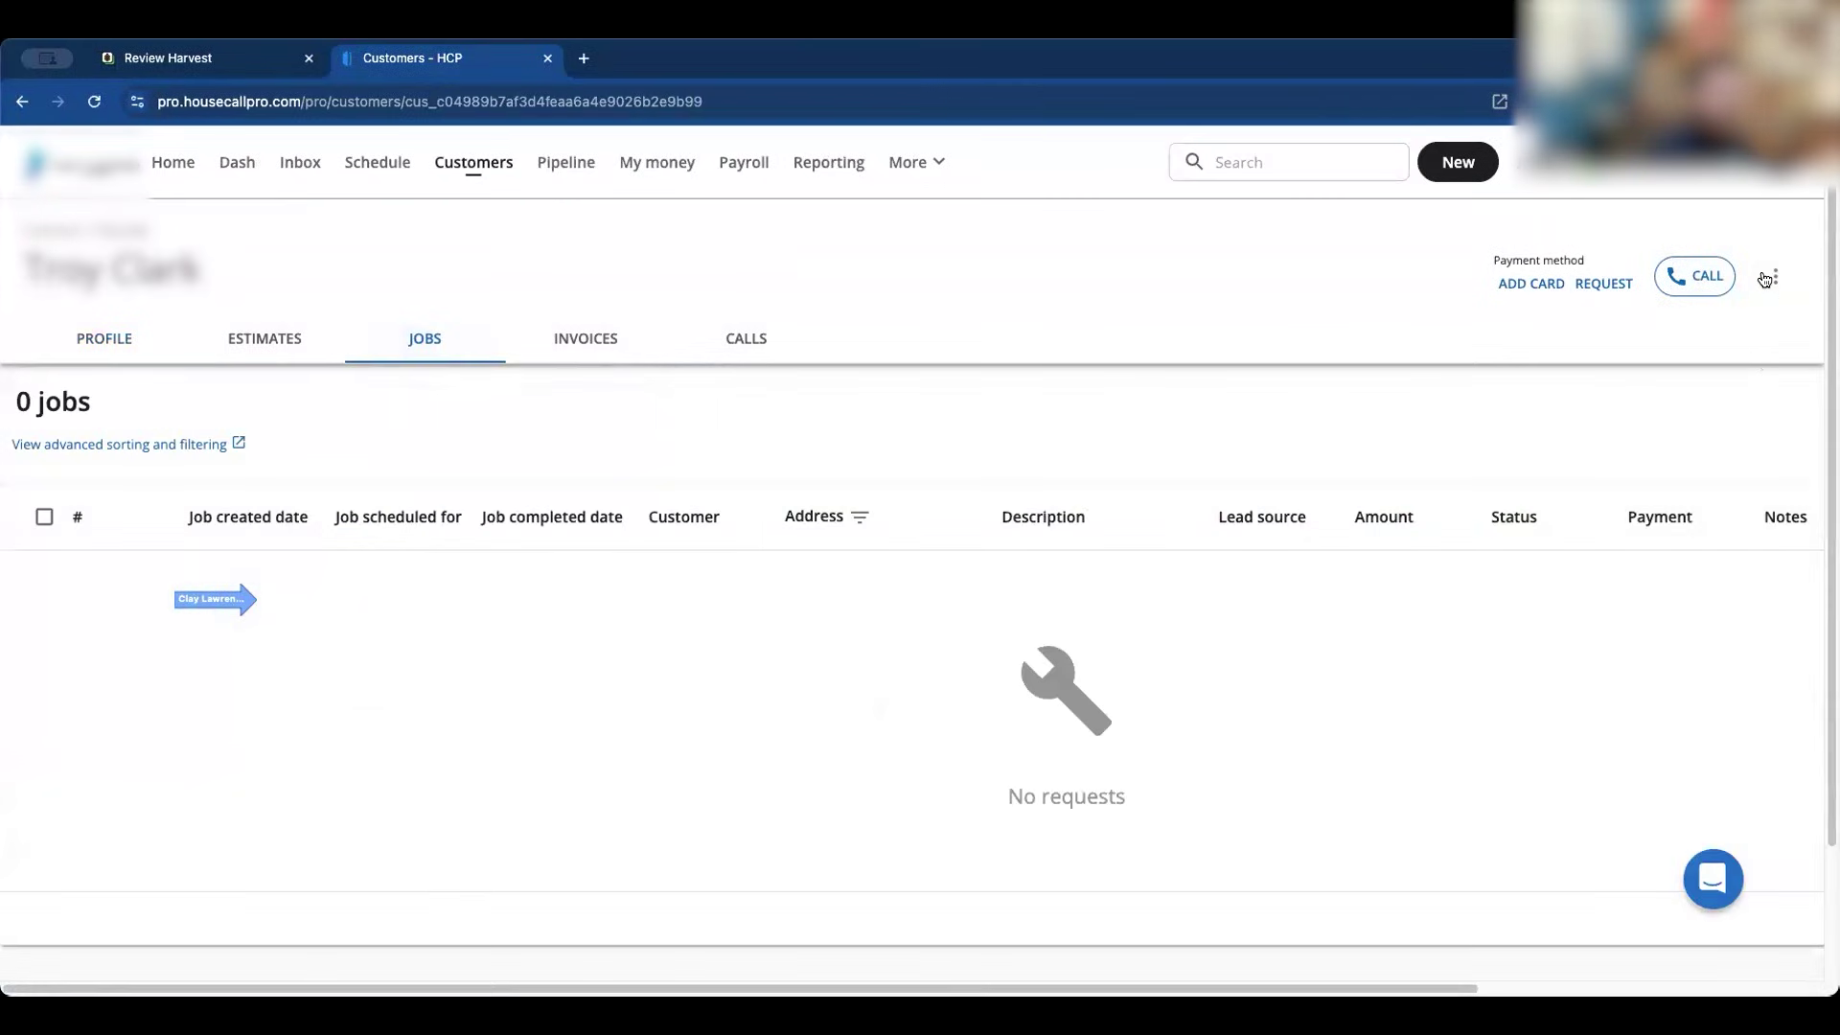
Add a DND customer tag to the other customer's job
left_click(1775, 276)
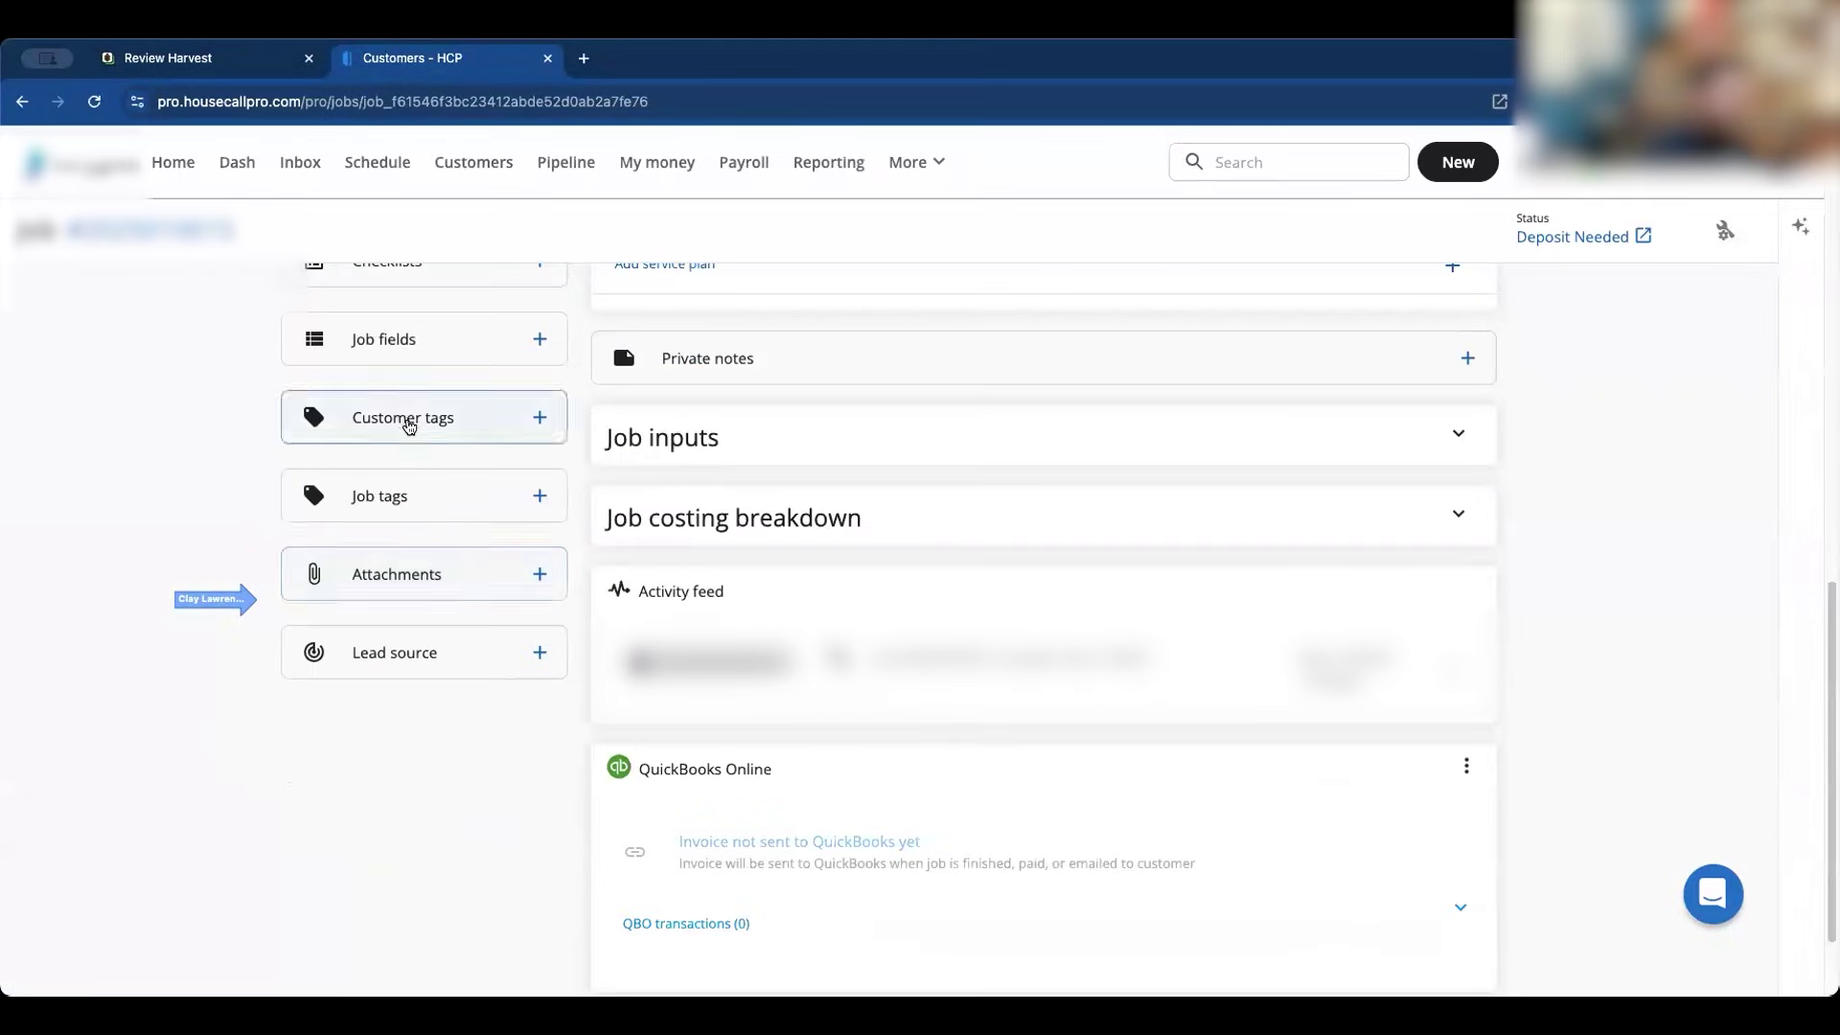
left_click(393, 419)
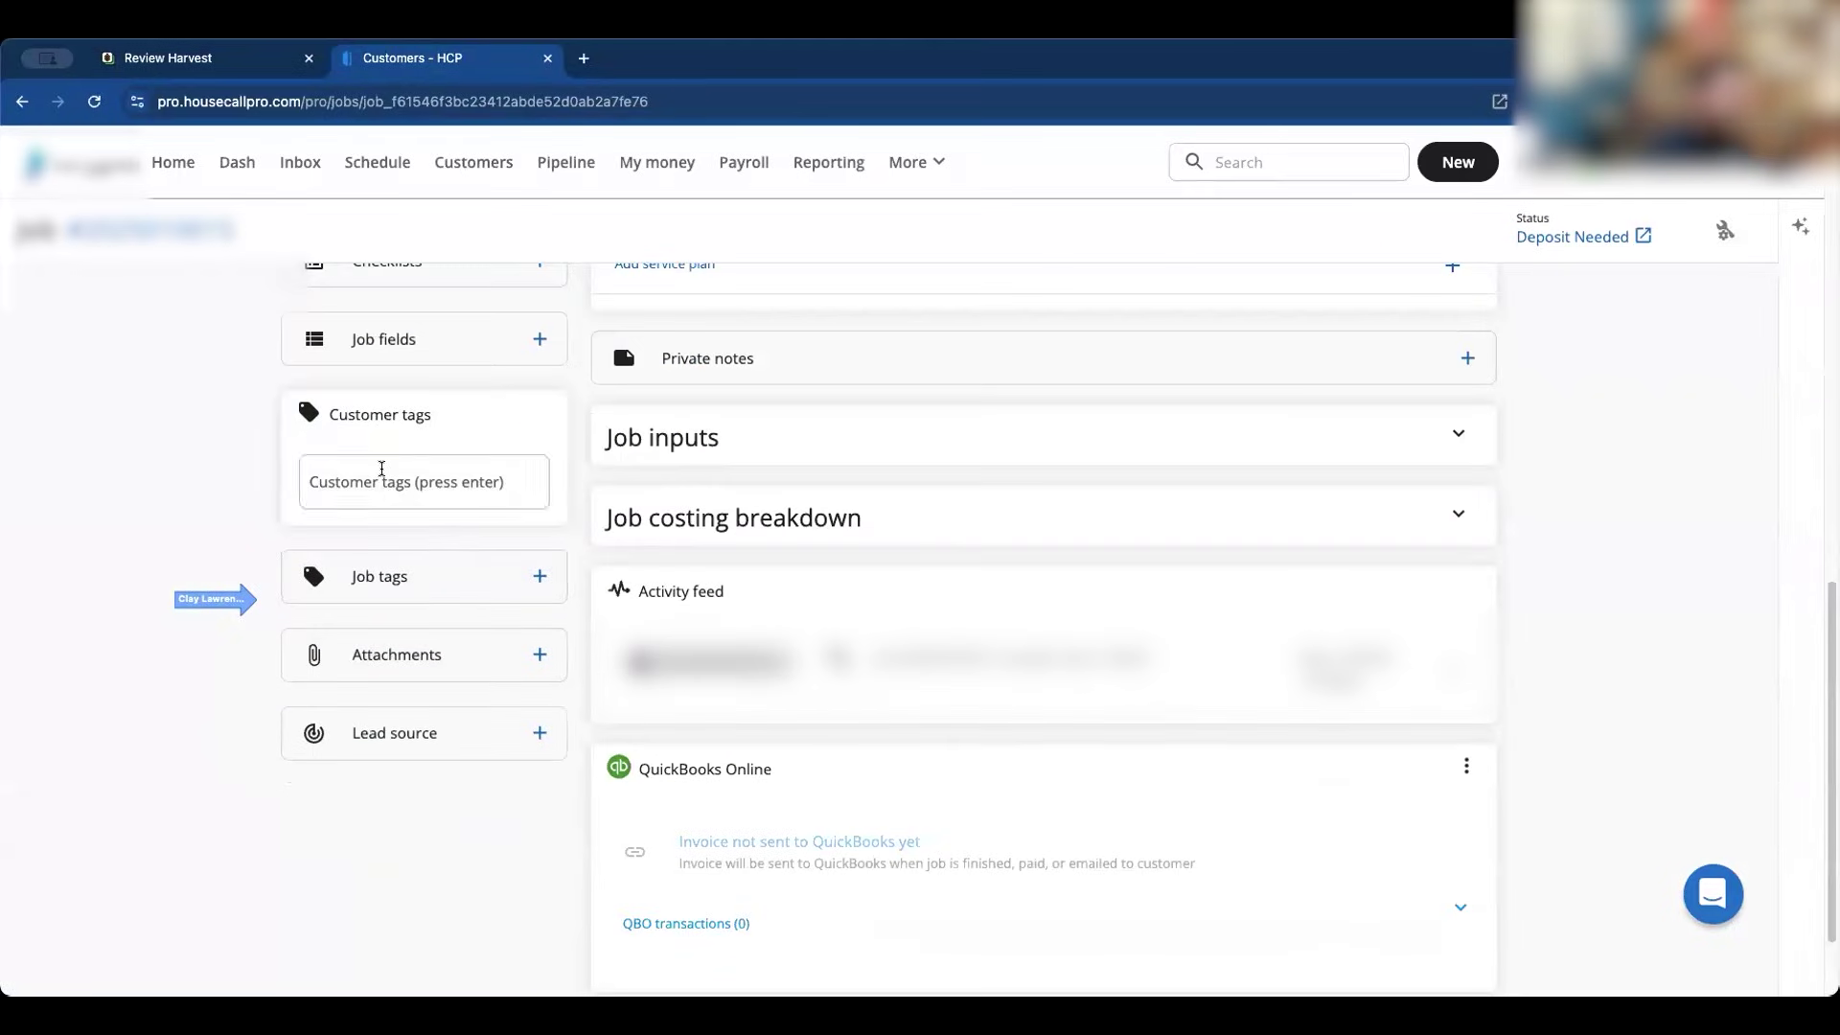
type("DND")
key("Return")
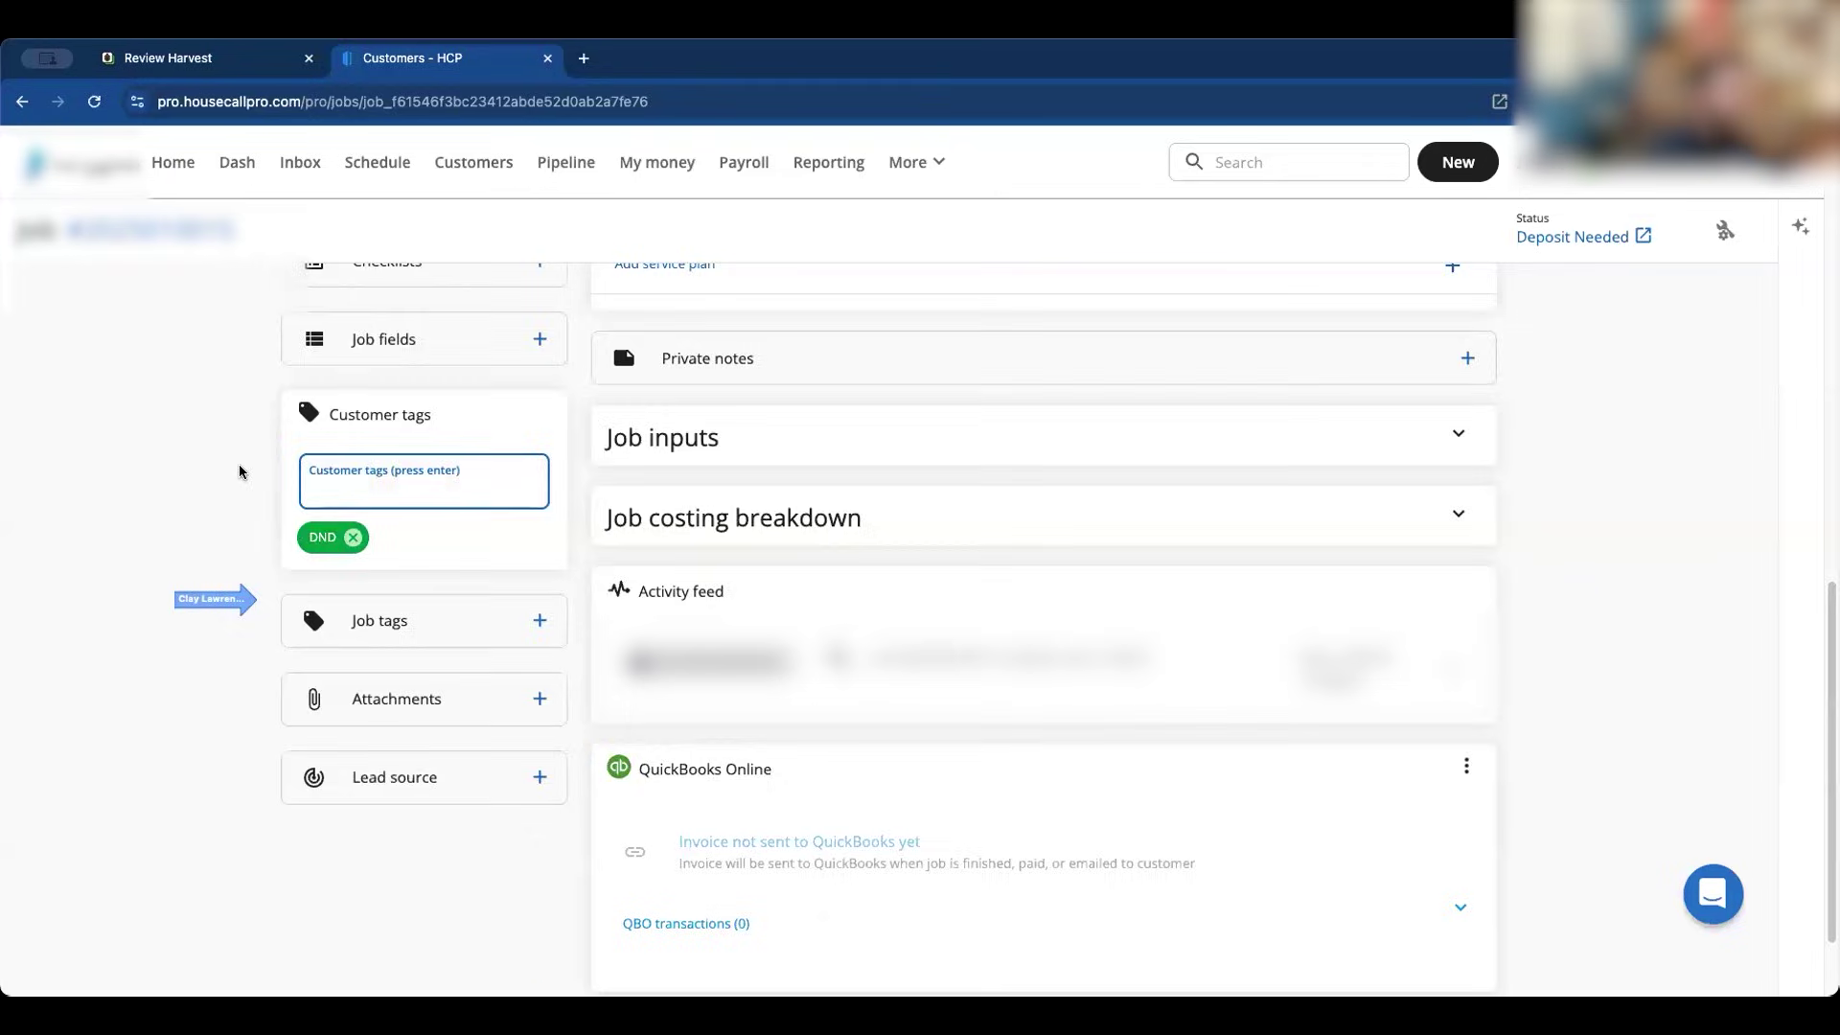
scroll(388, 498, "up", 3)
scroll(392, 515, "up", 7)
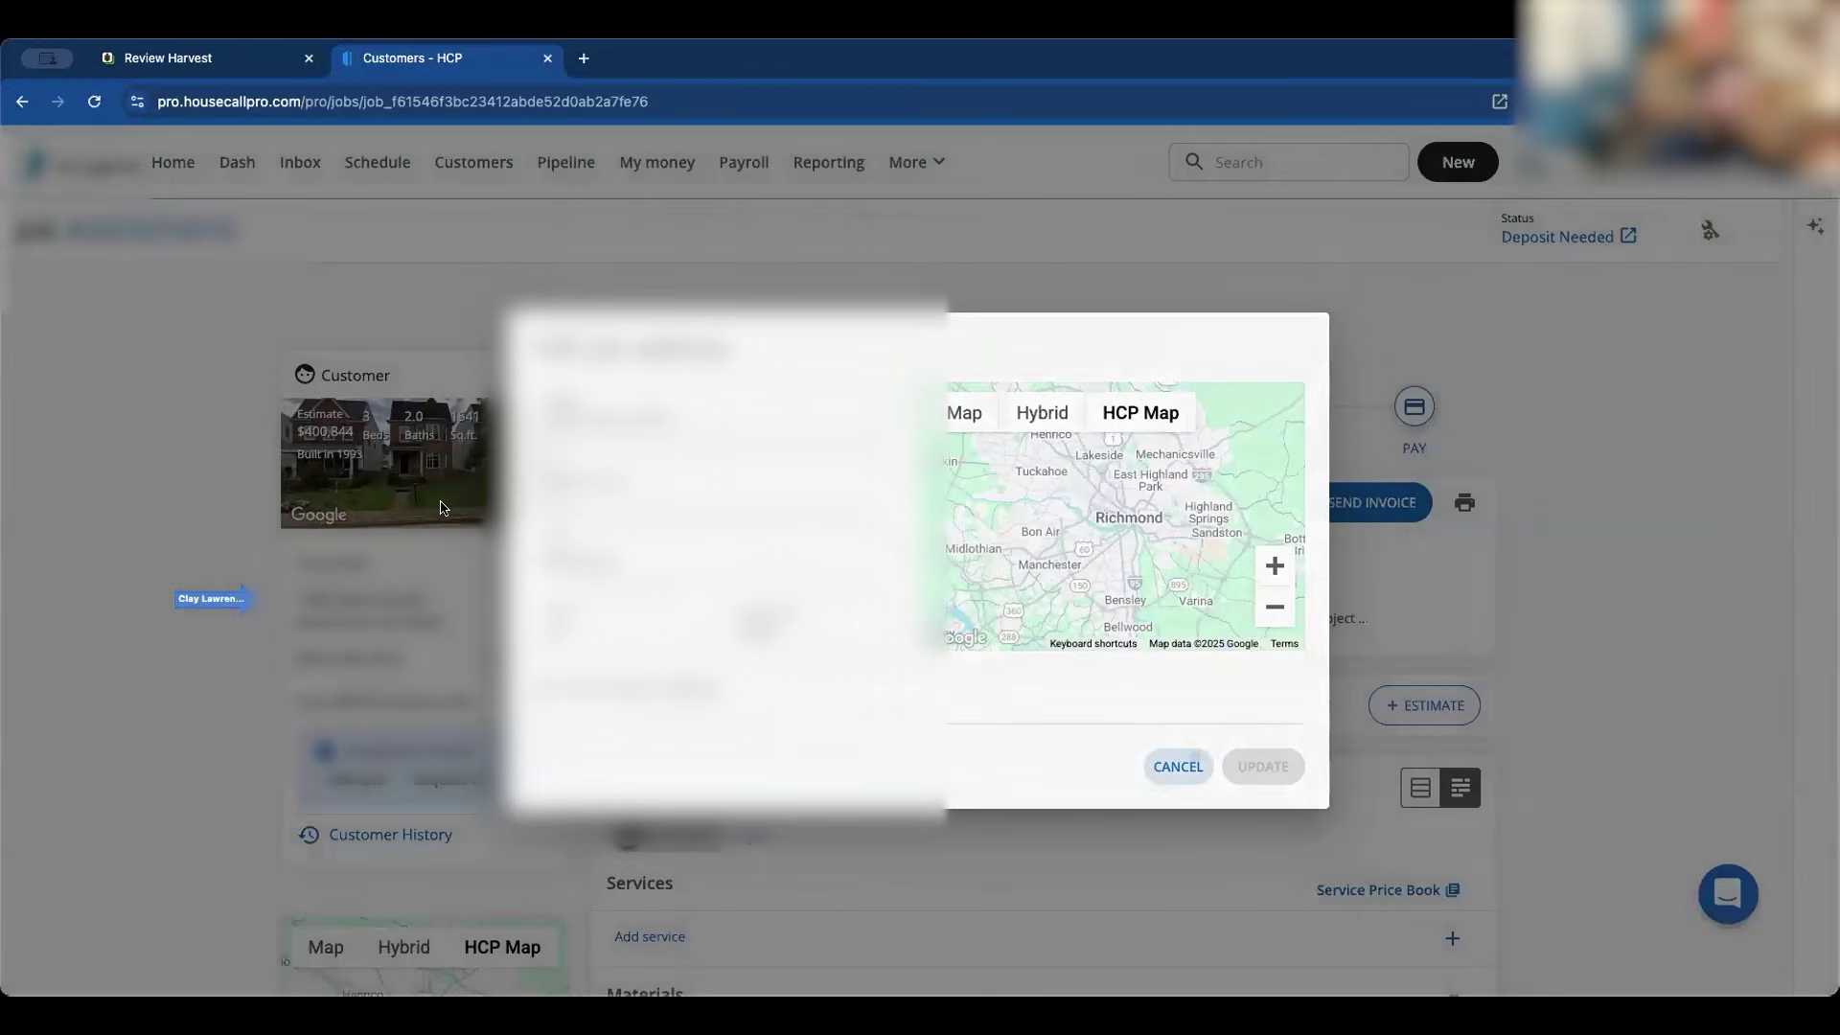
left_click(1178, 766)
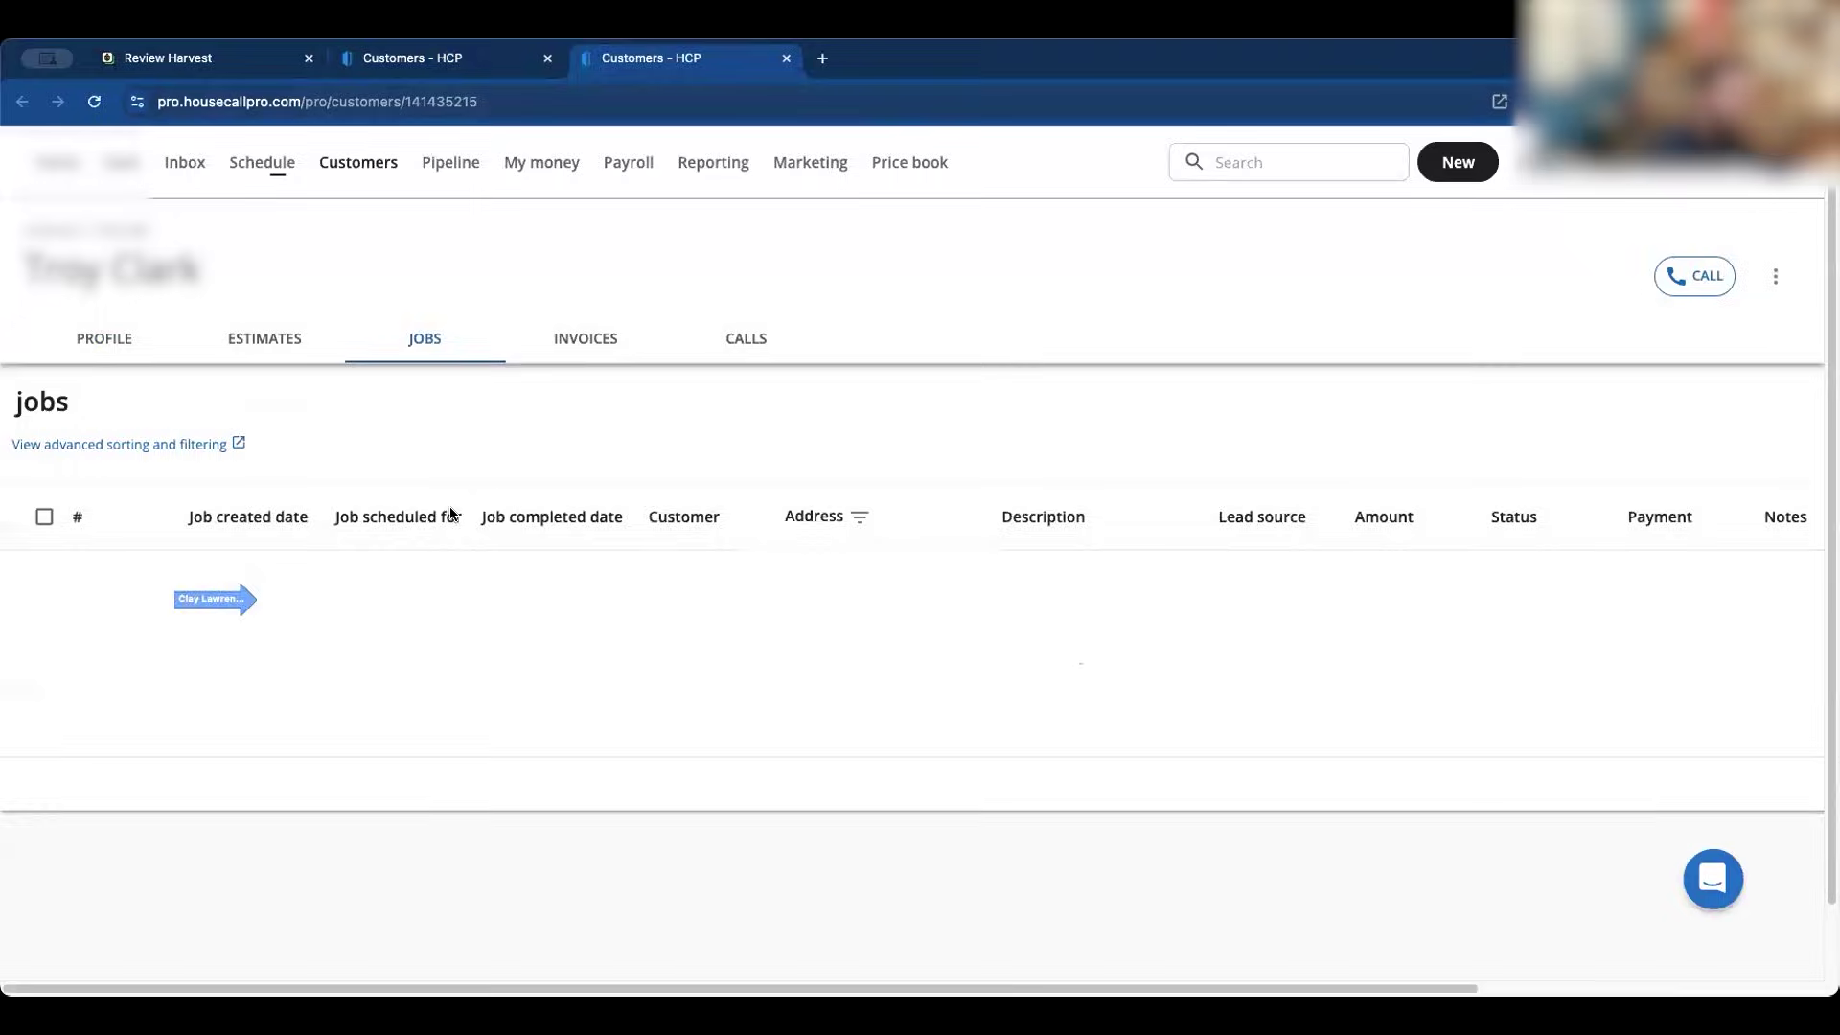
scroll(620, 628, "up", 4)
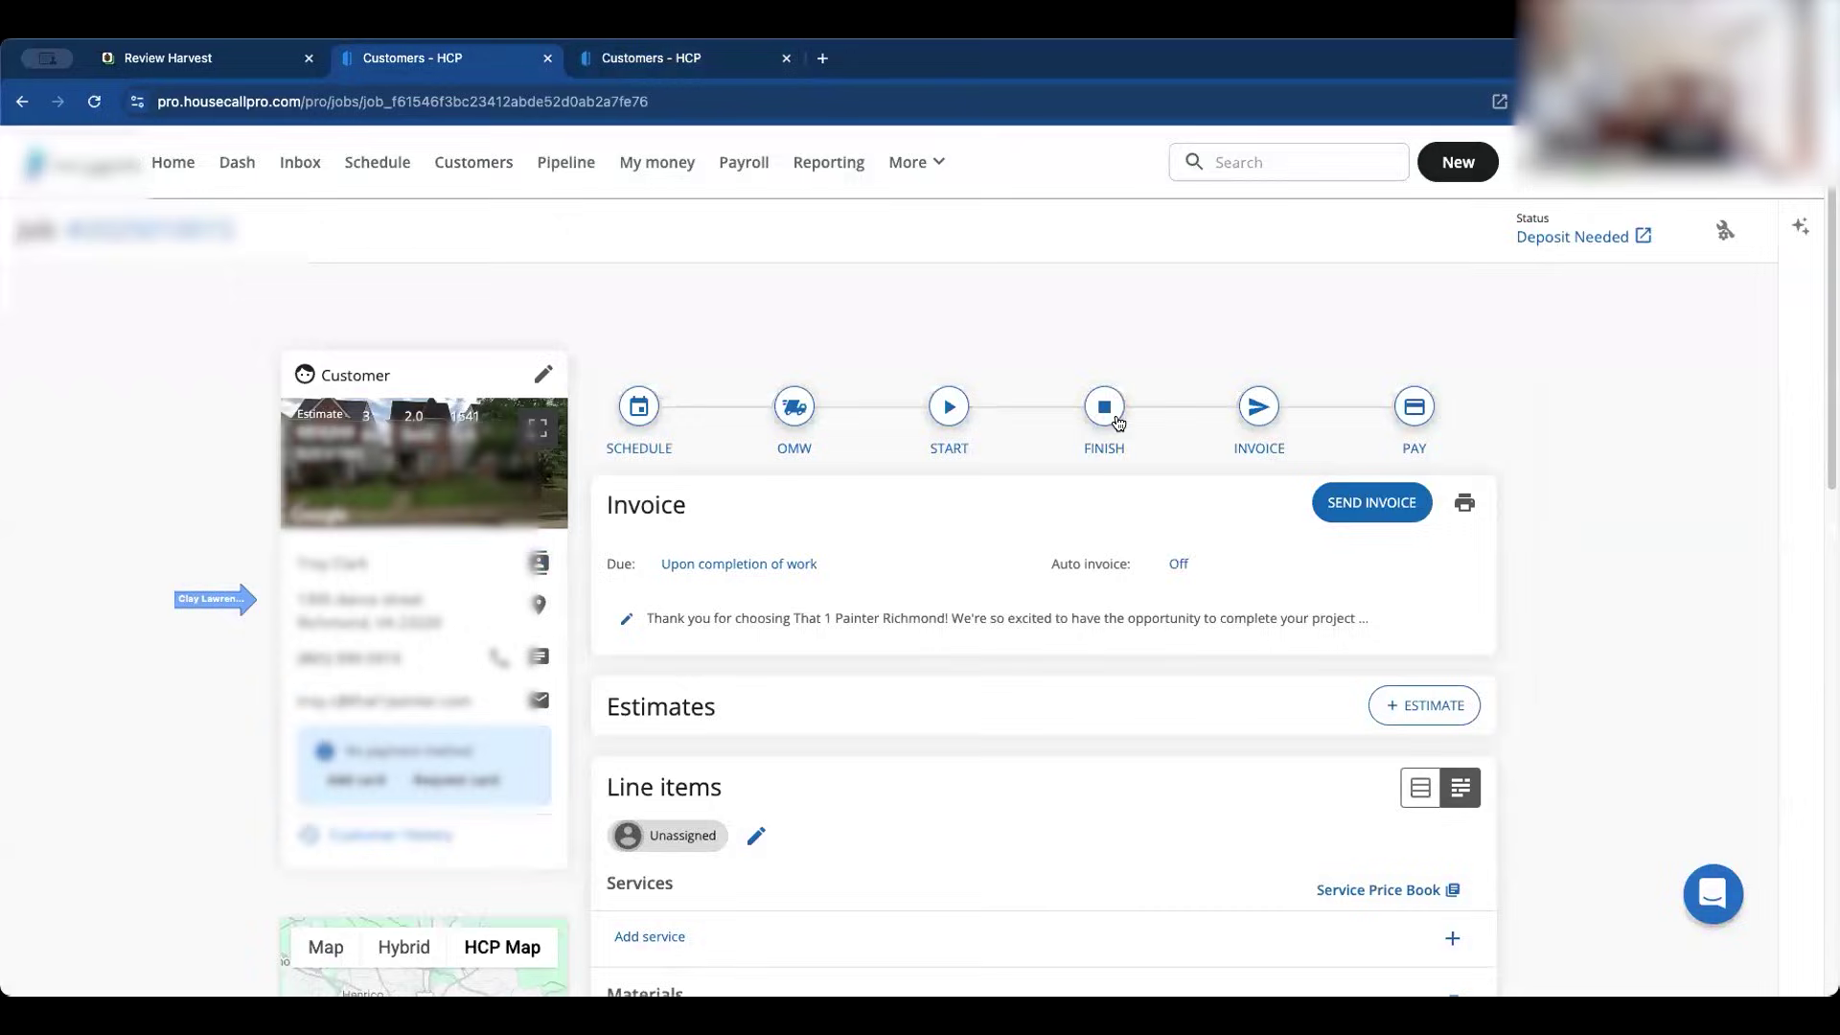
Mark the job finished with Notify customer turned off
left_click(1102, 406)
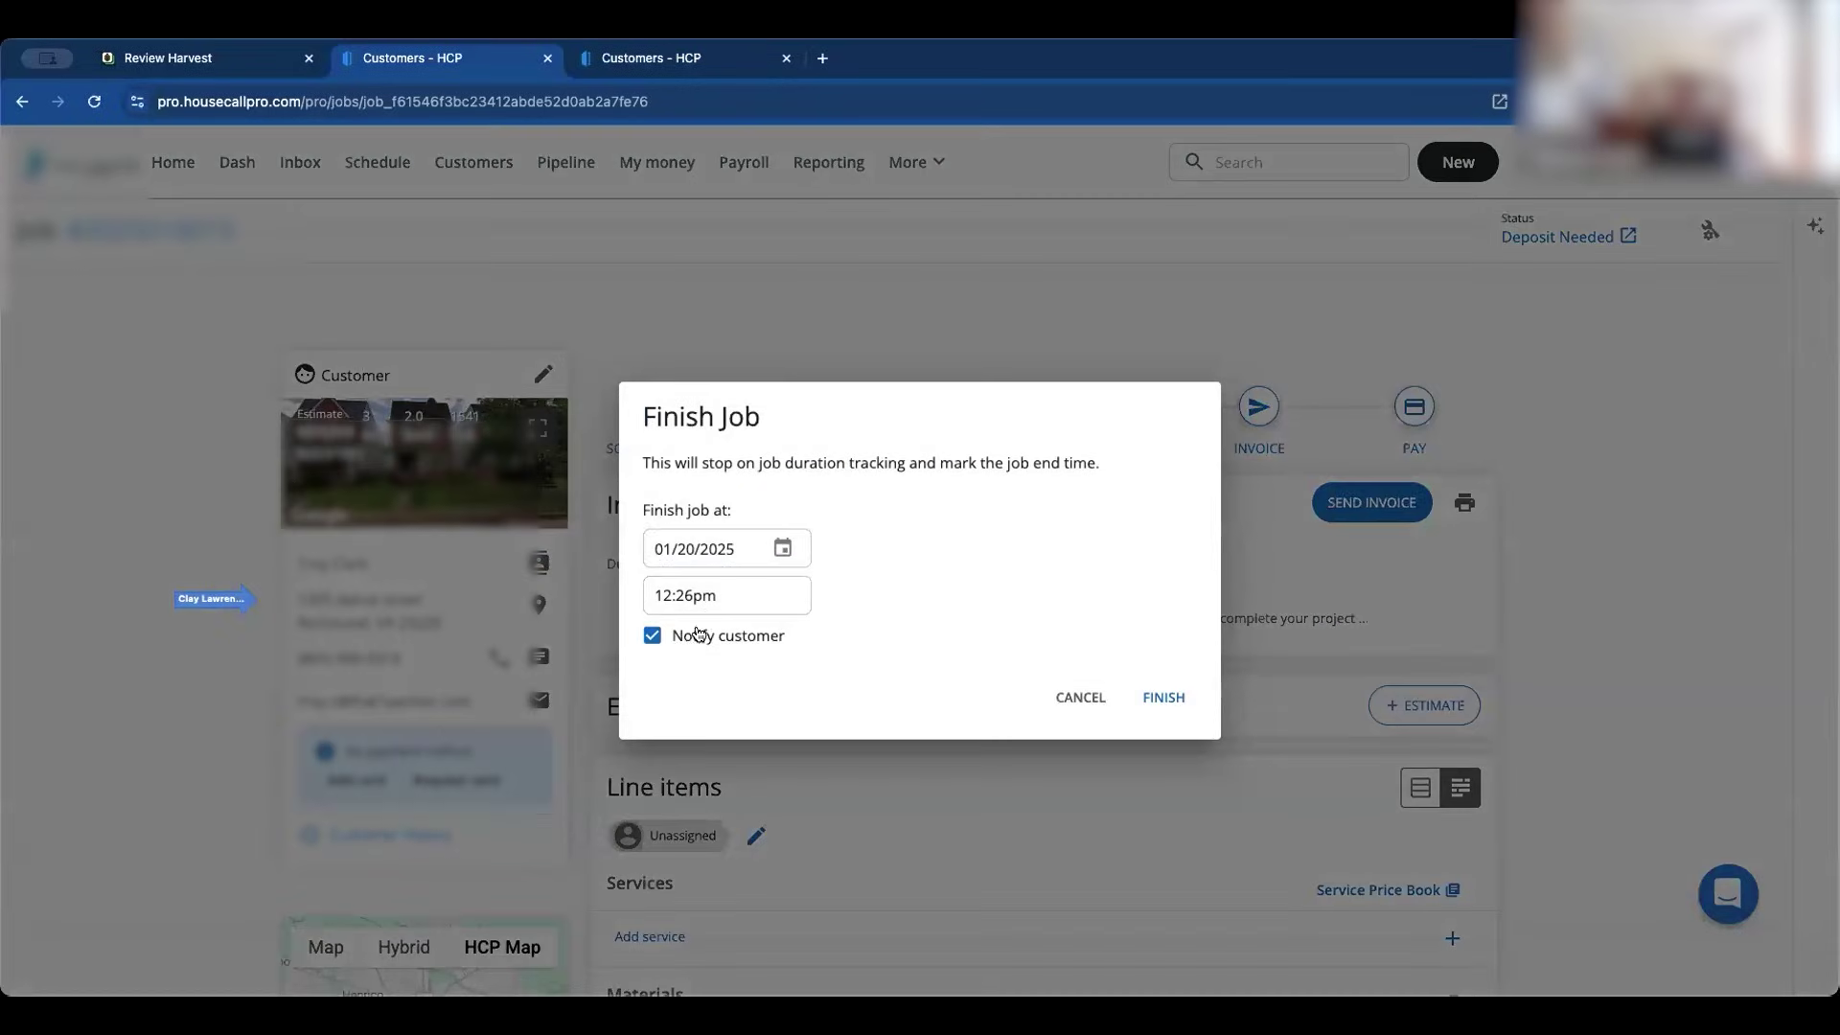
left_click(772, 637)
left_click(1162, 696)
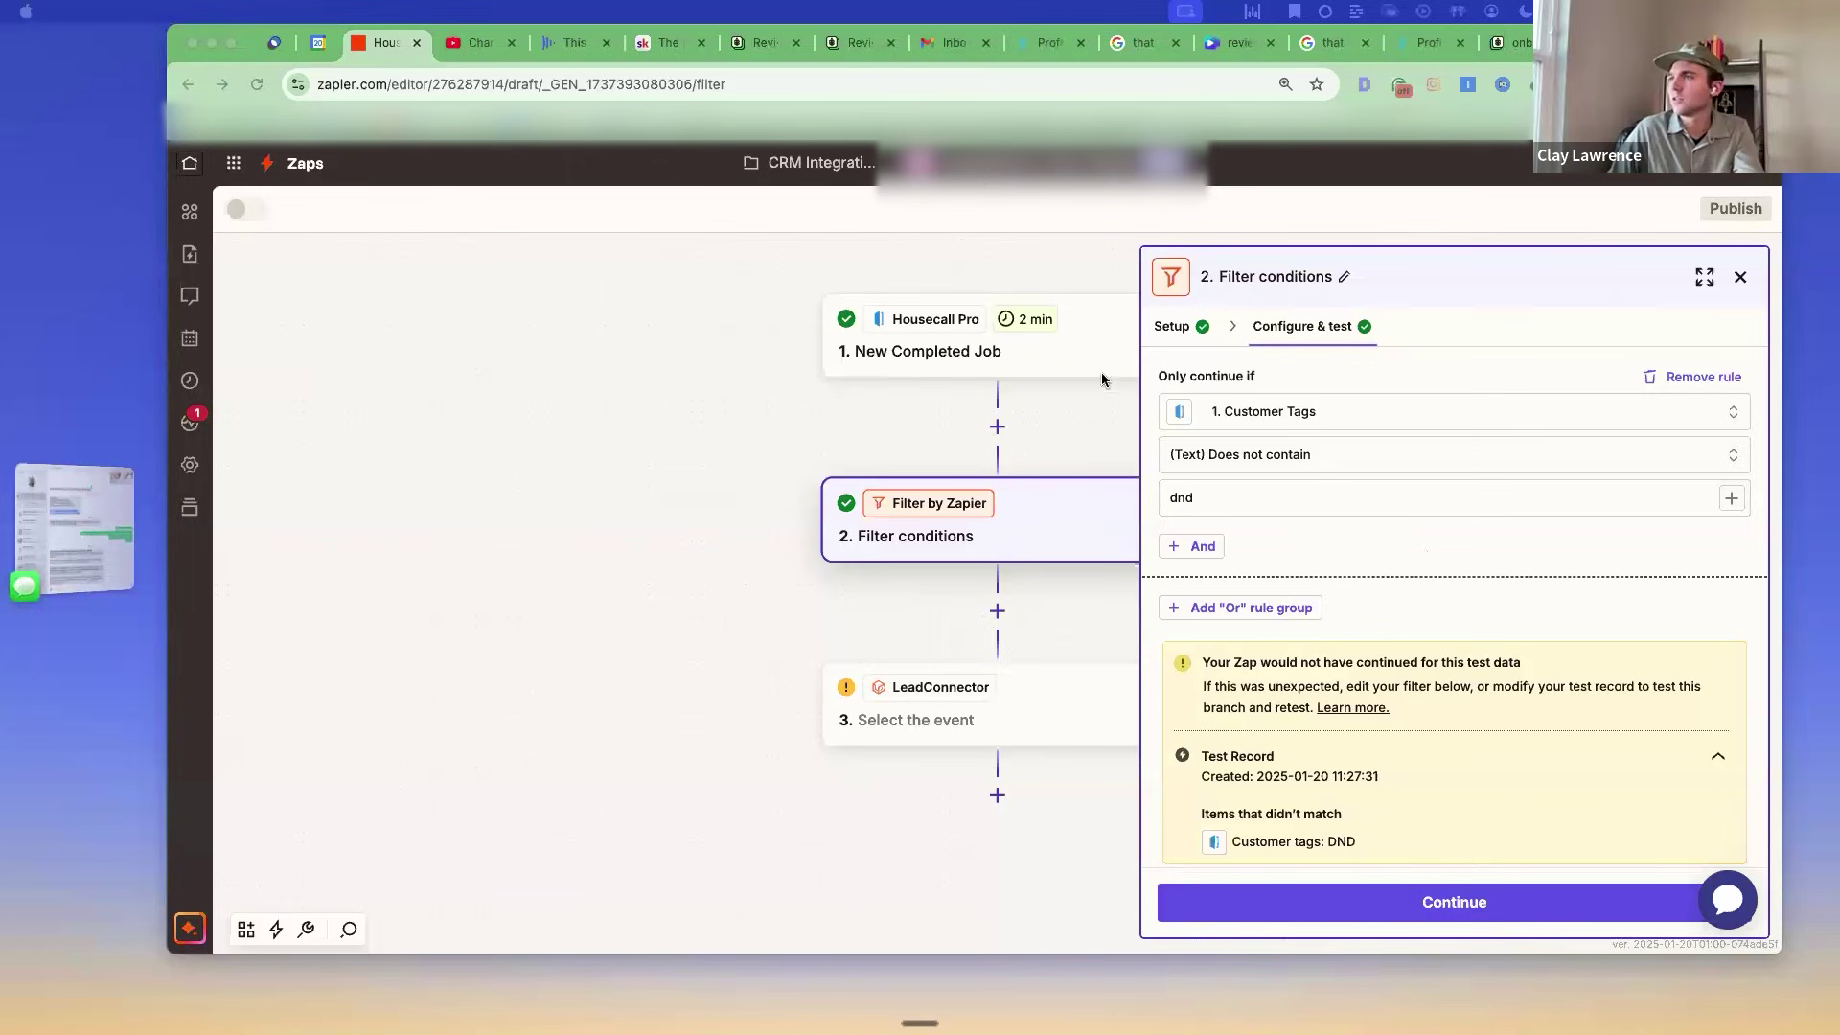
Review the New Completed Job trigger's test records and continue to the filter rules and test result
left_click(1079, 358)
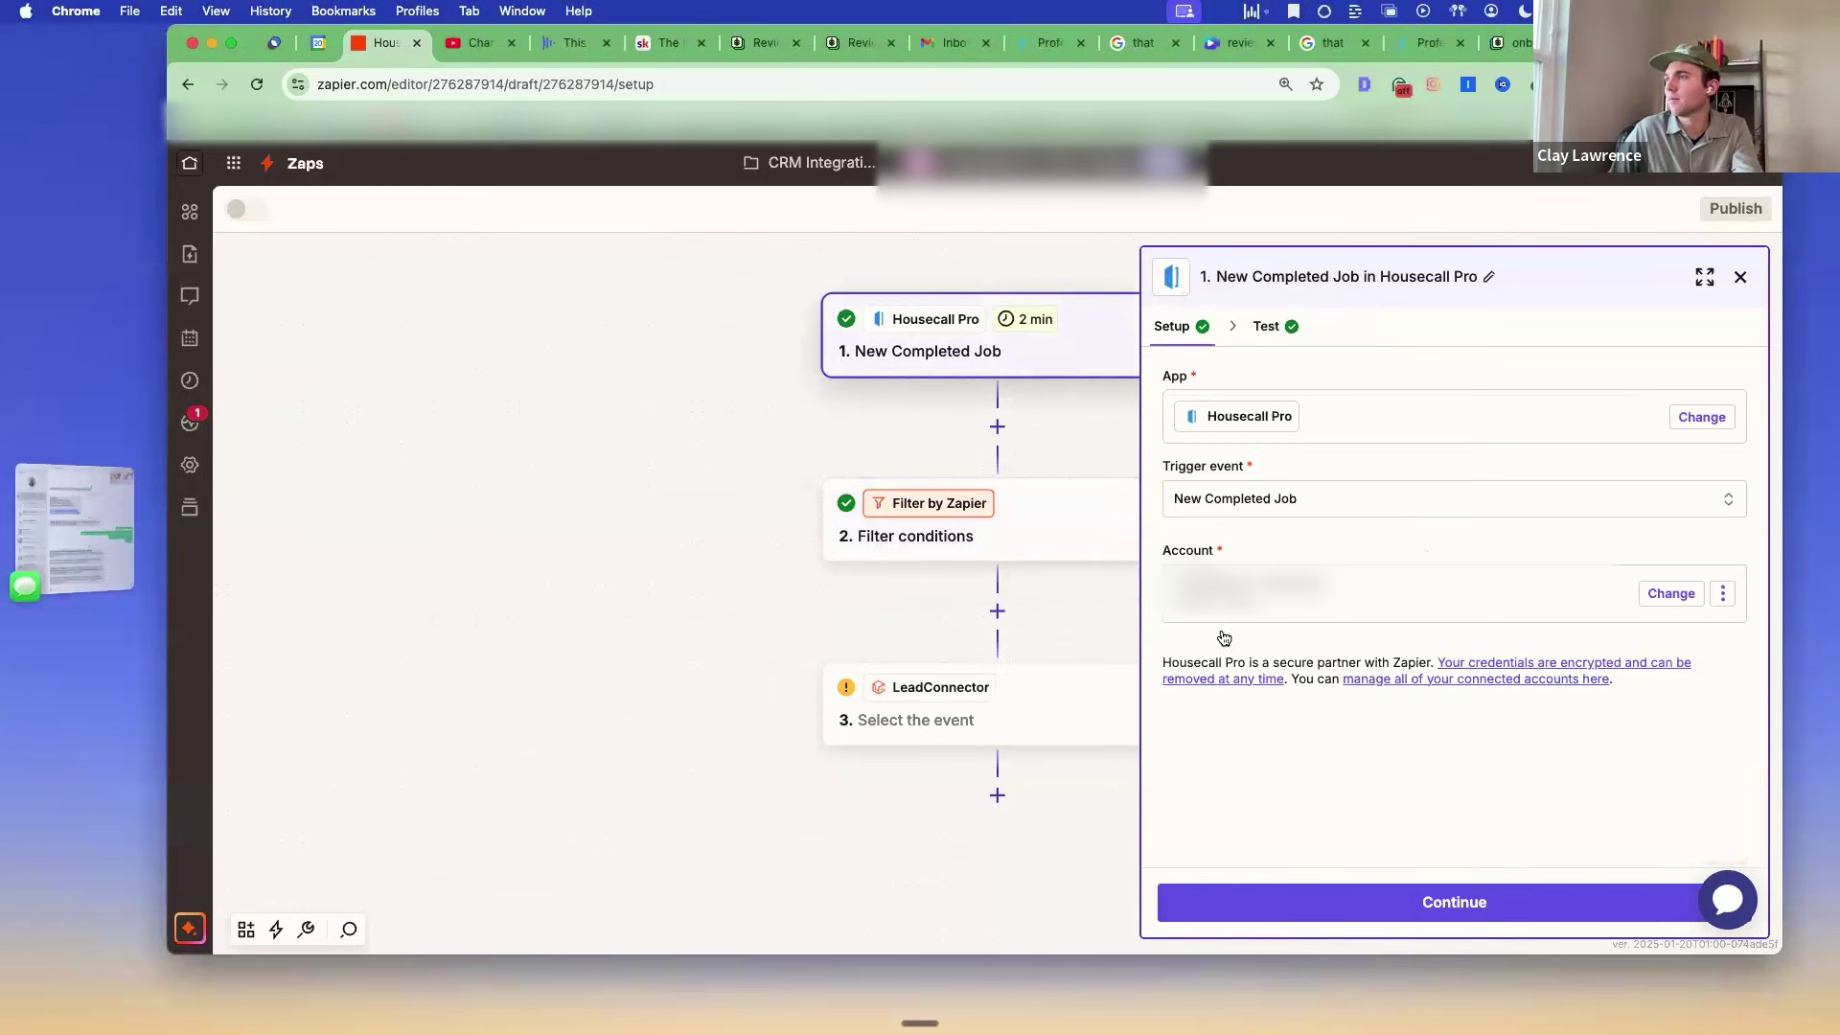
left_click(1267, 326)
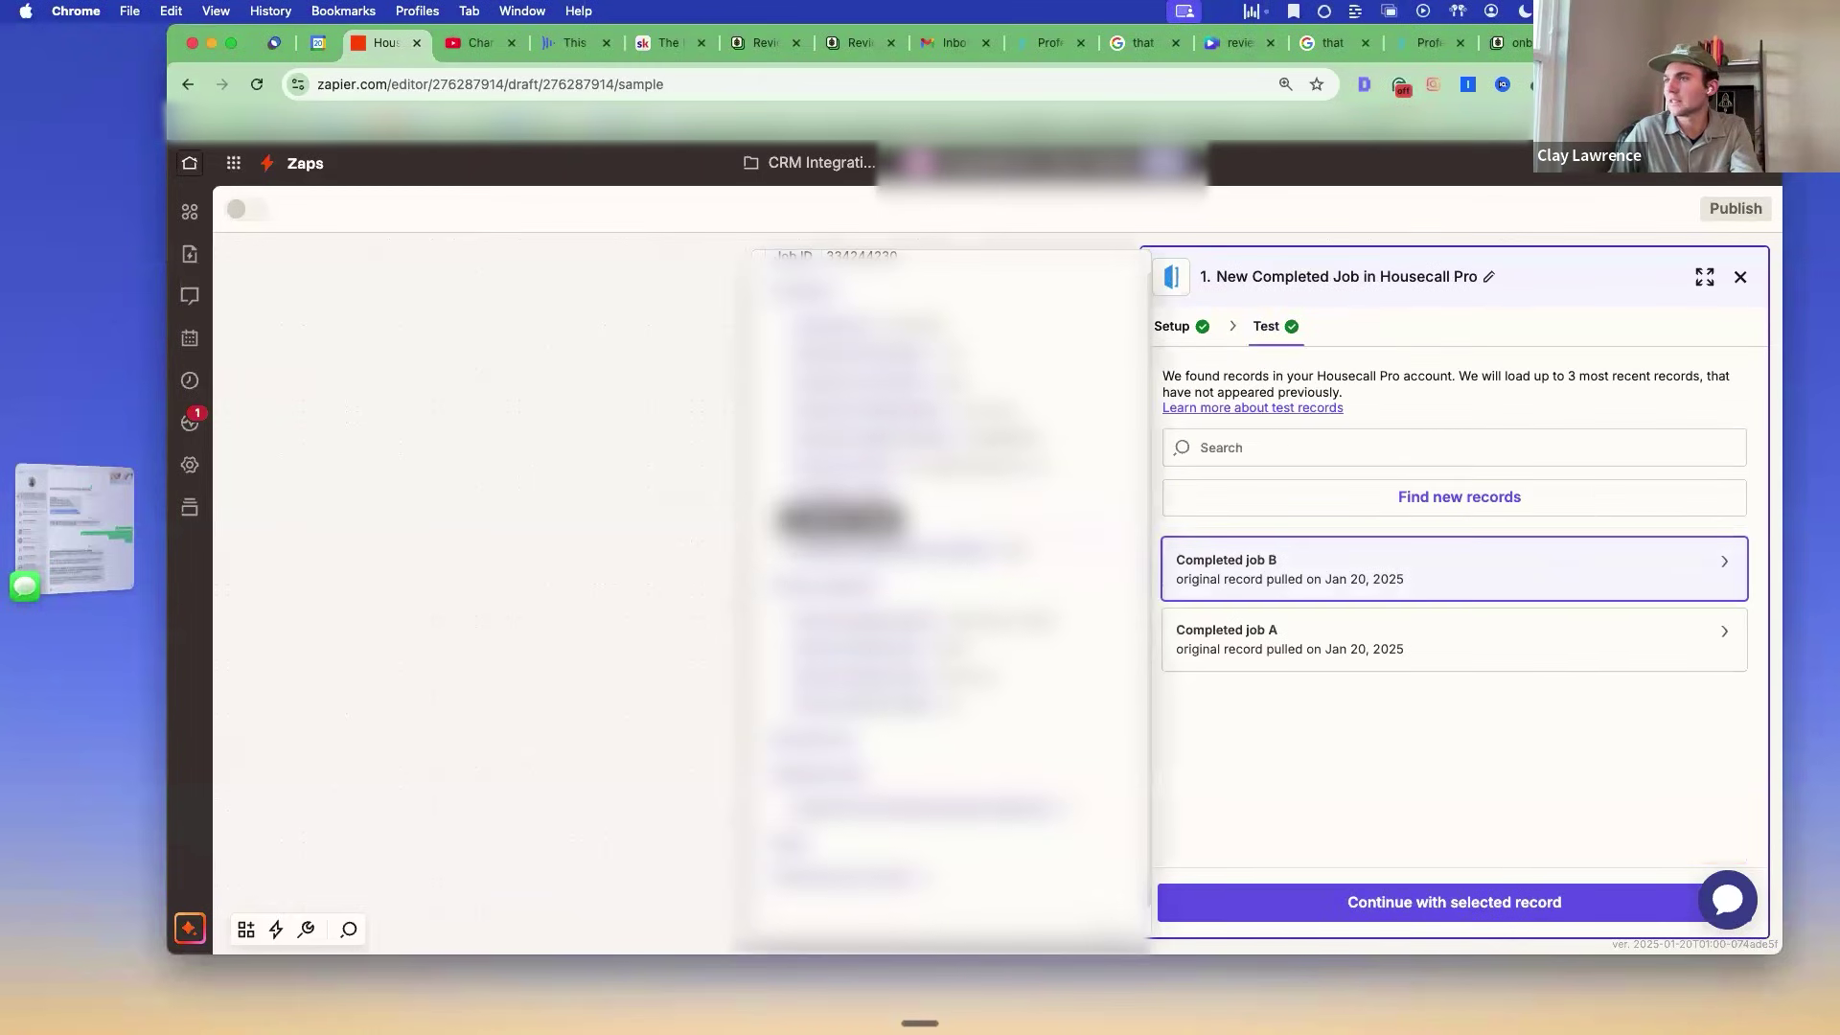
left_click(1514, 900)
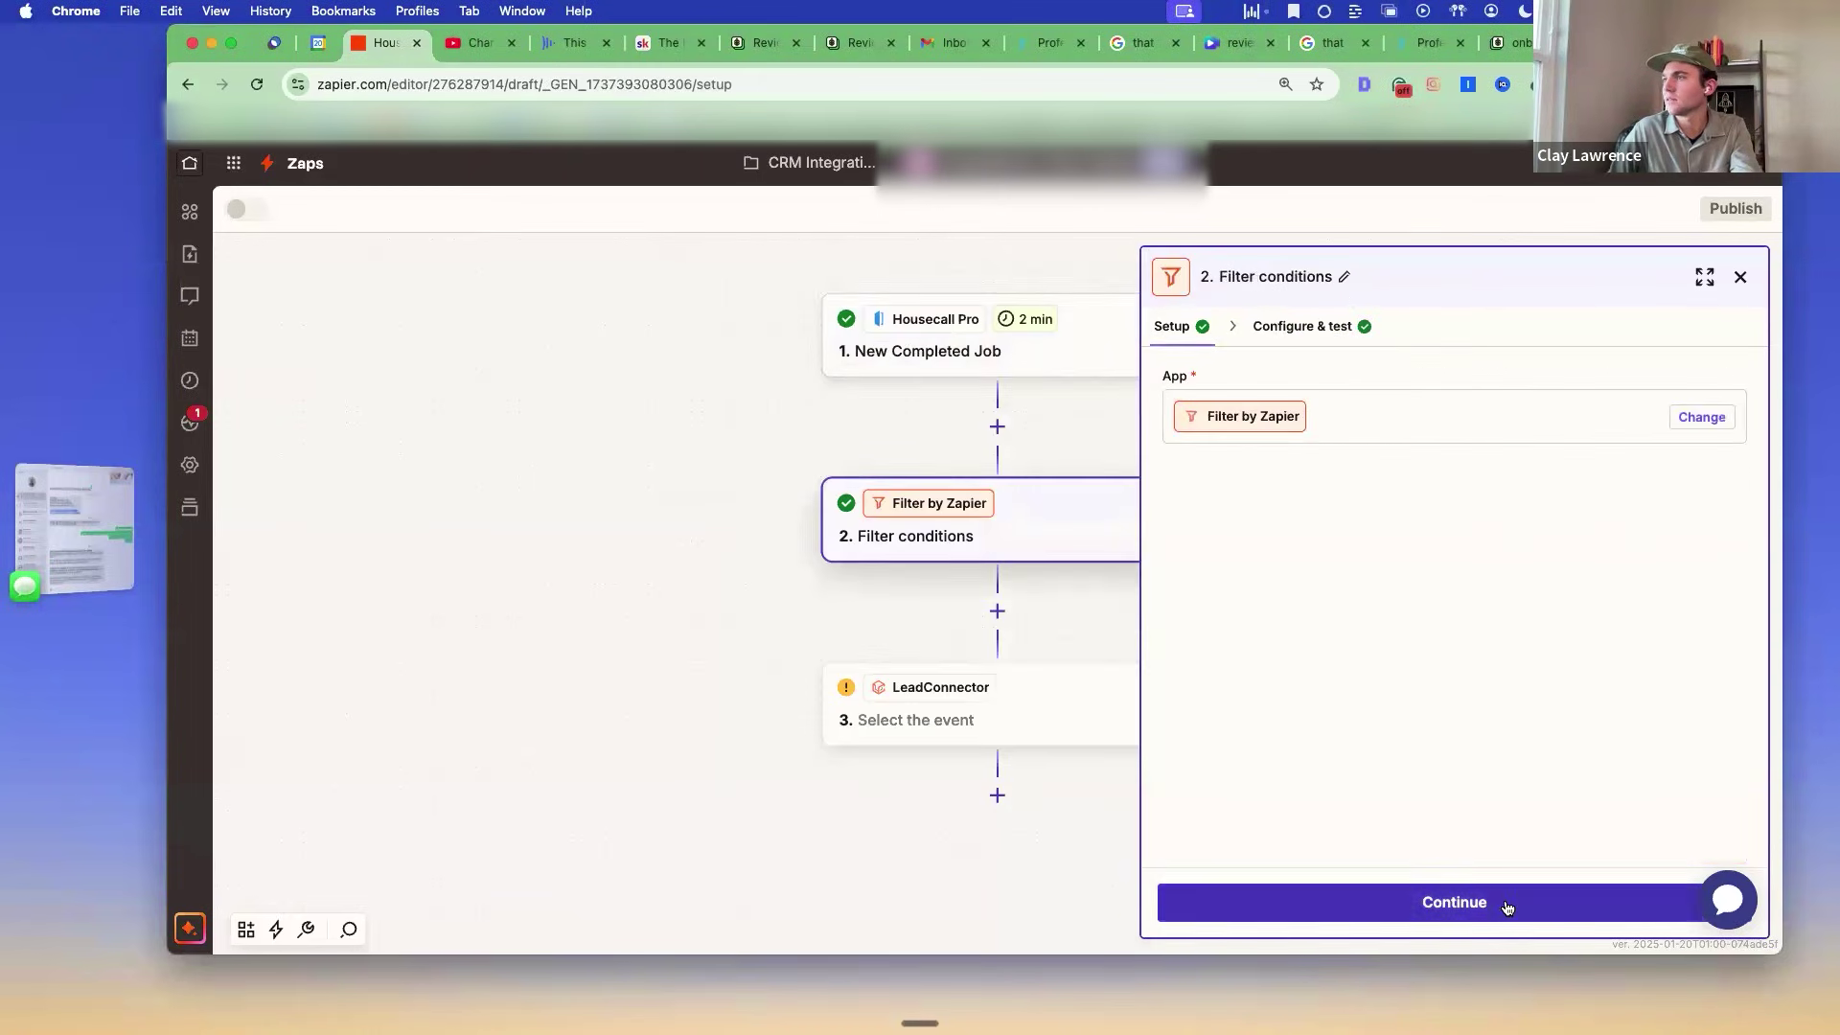
left_click(1530, 901)
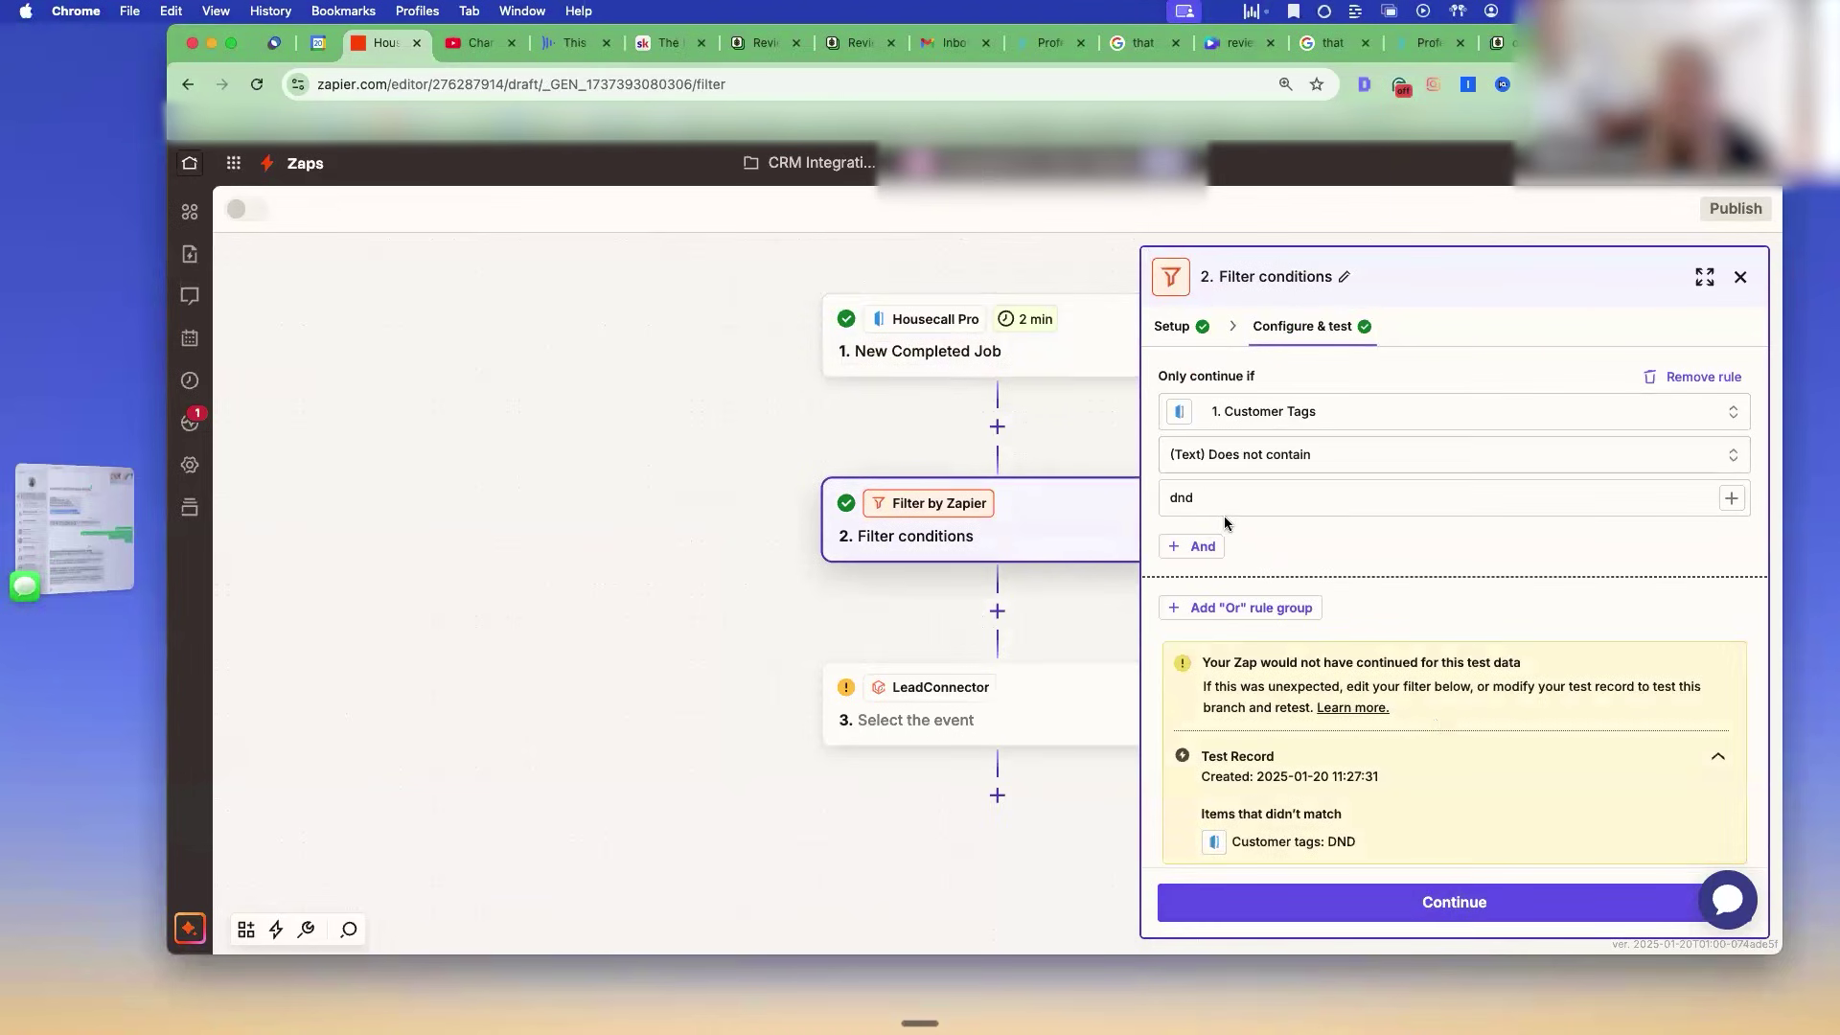
Inspect Completed job B's details, then add an empty 'Or' rule group to the filter
left_click(1016, 362)
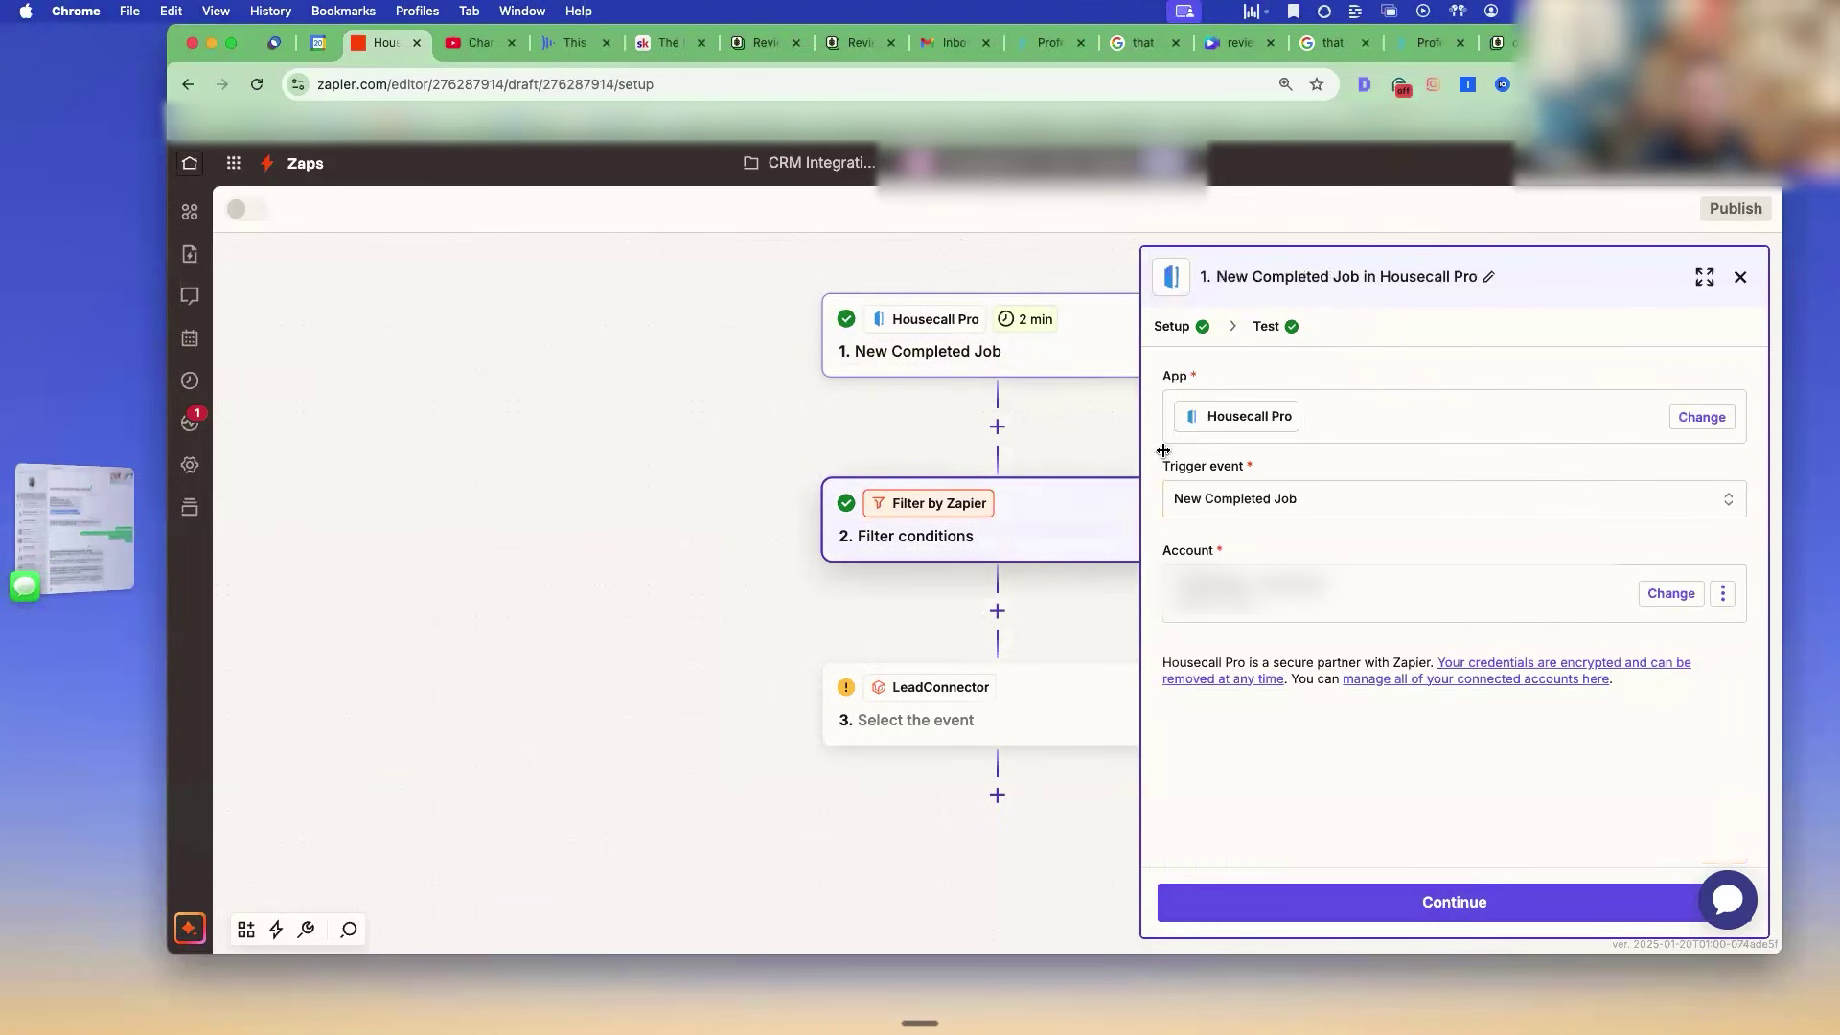
left_click(1638, 508)
key("Return")
left_click(1589, 580)
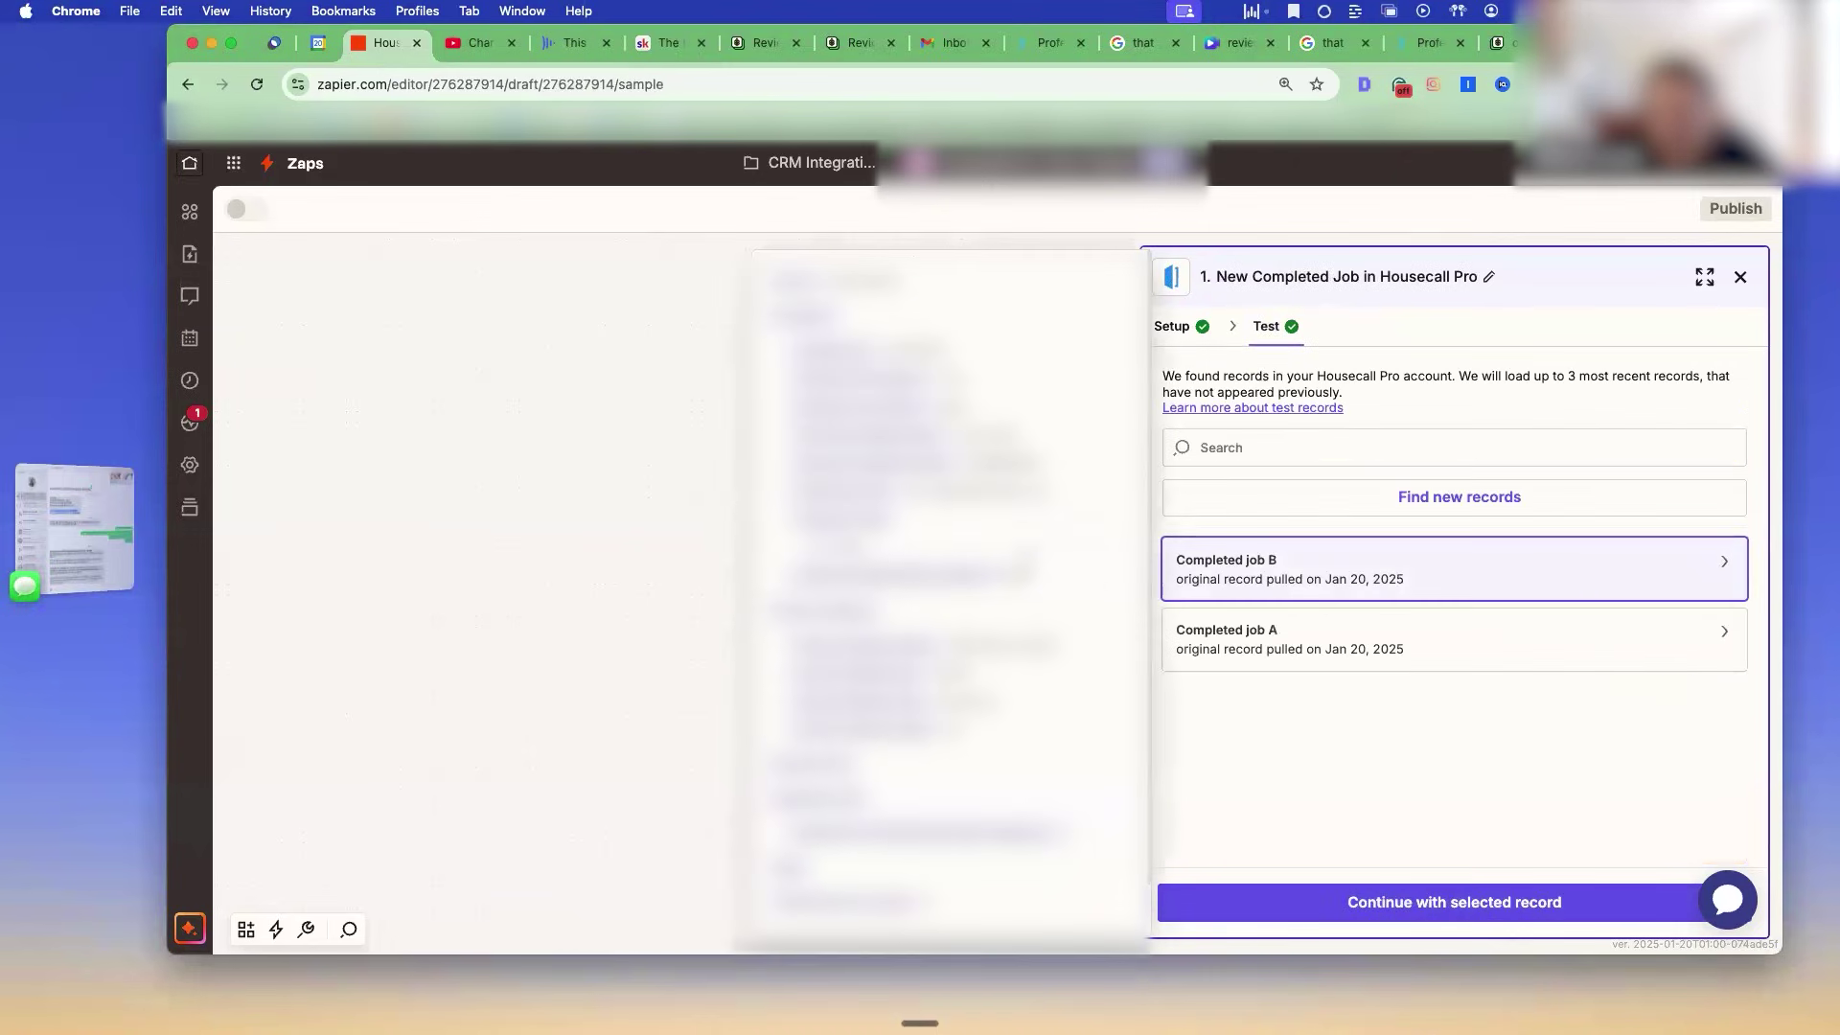
left_click(1500, 924)
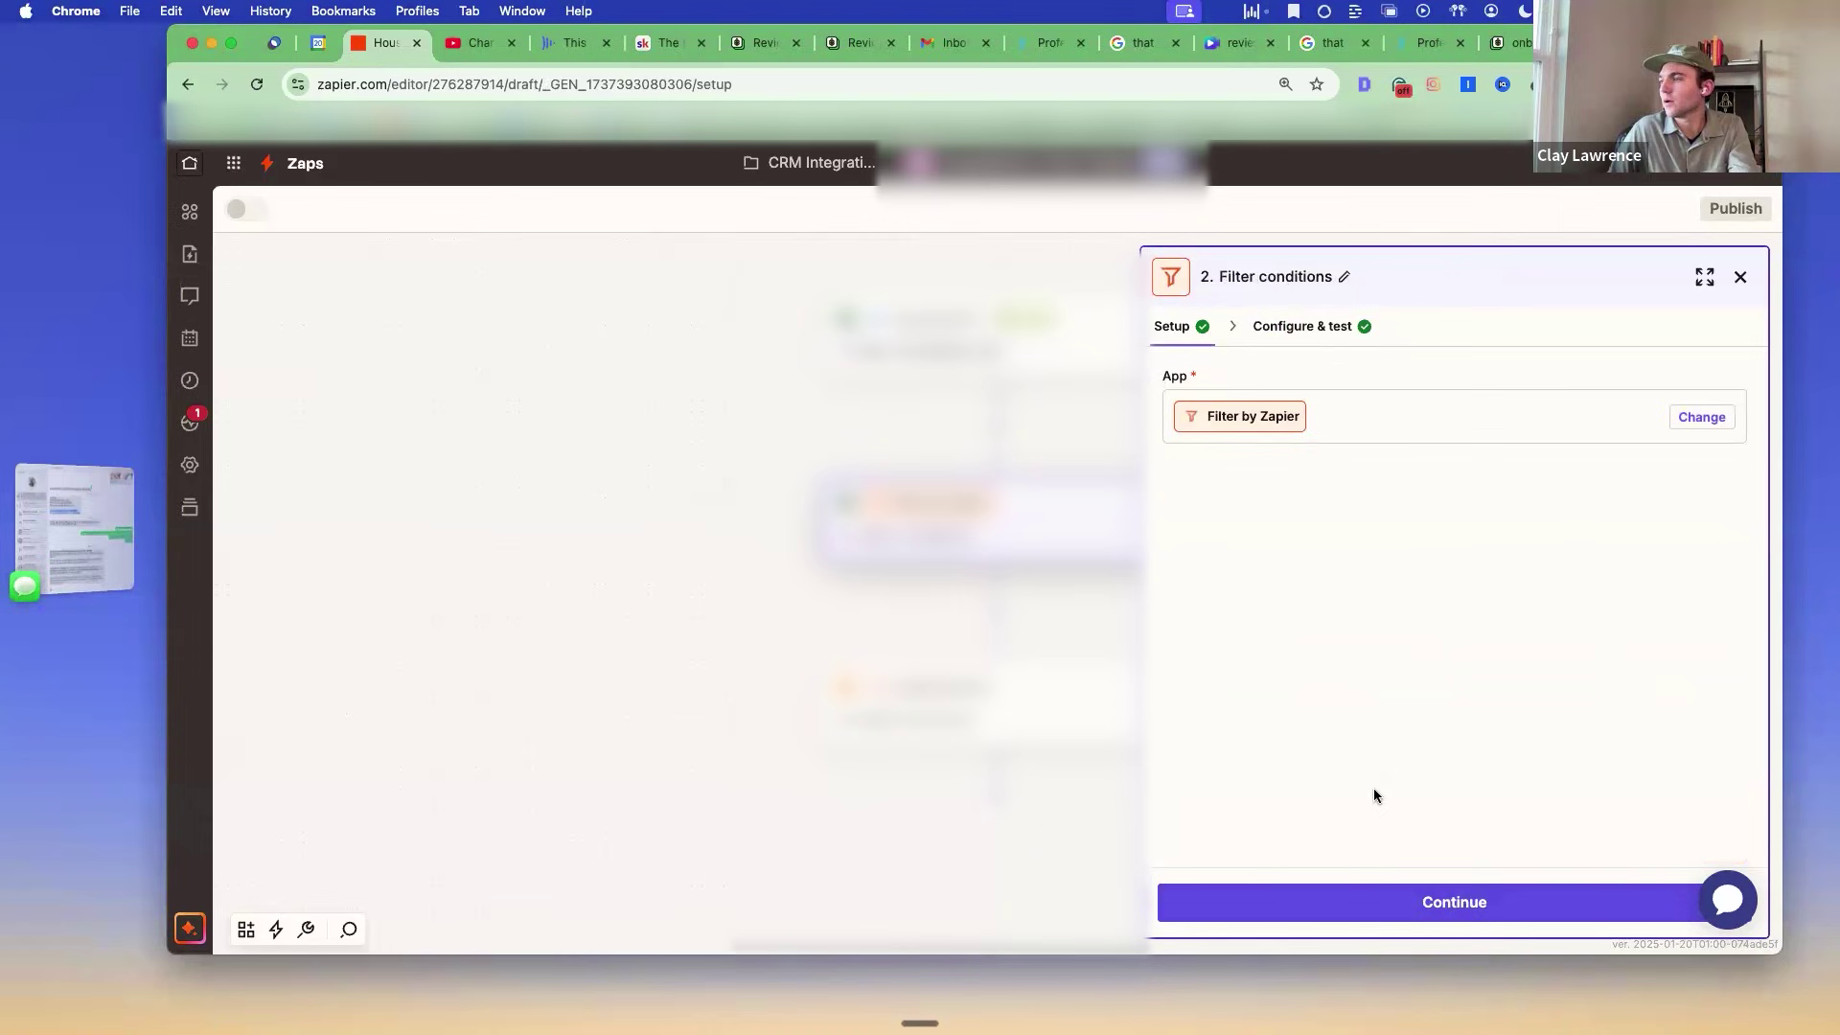
left_click(1394, 904)
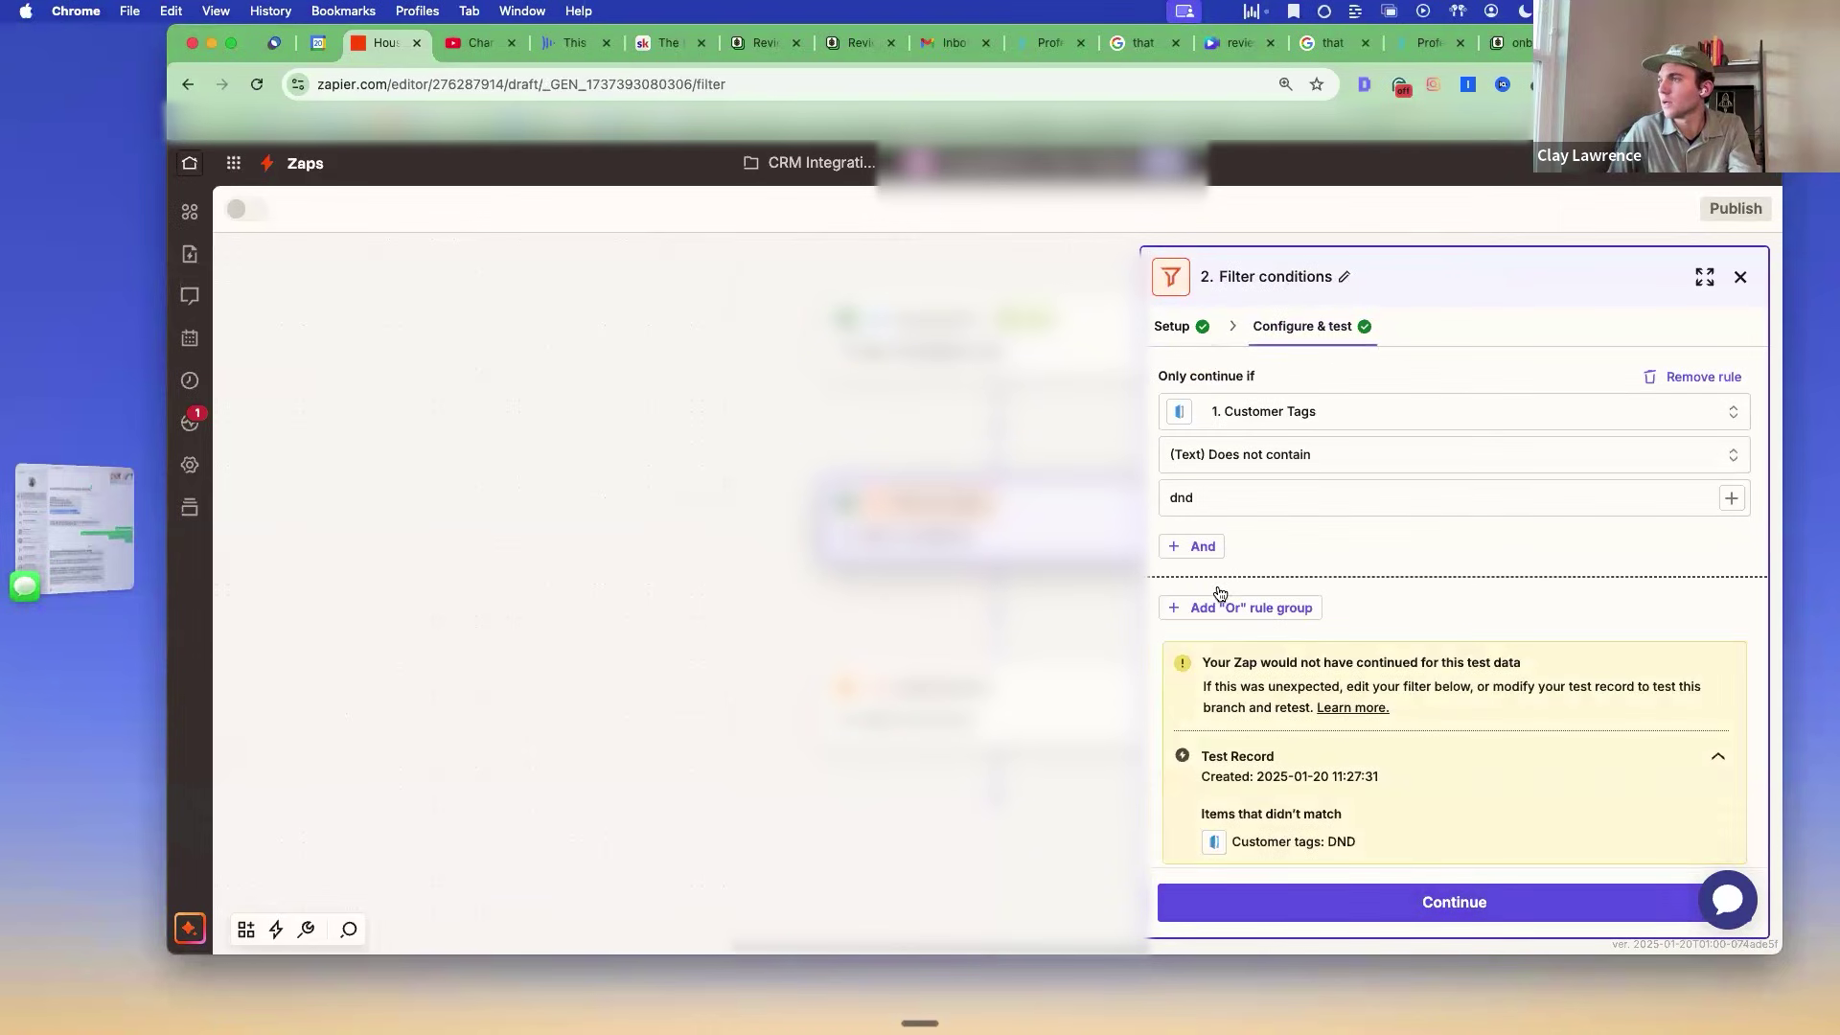
left_click(1280, 607)
left_click(1280, 640)
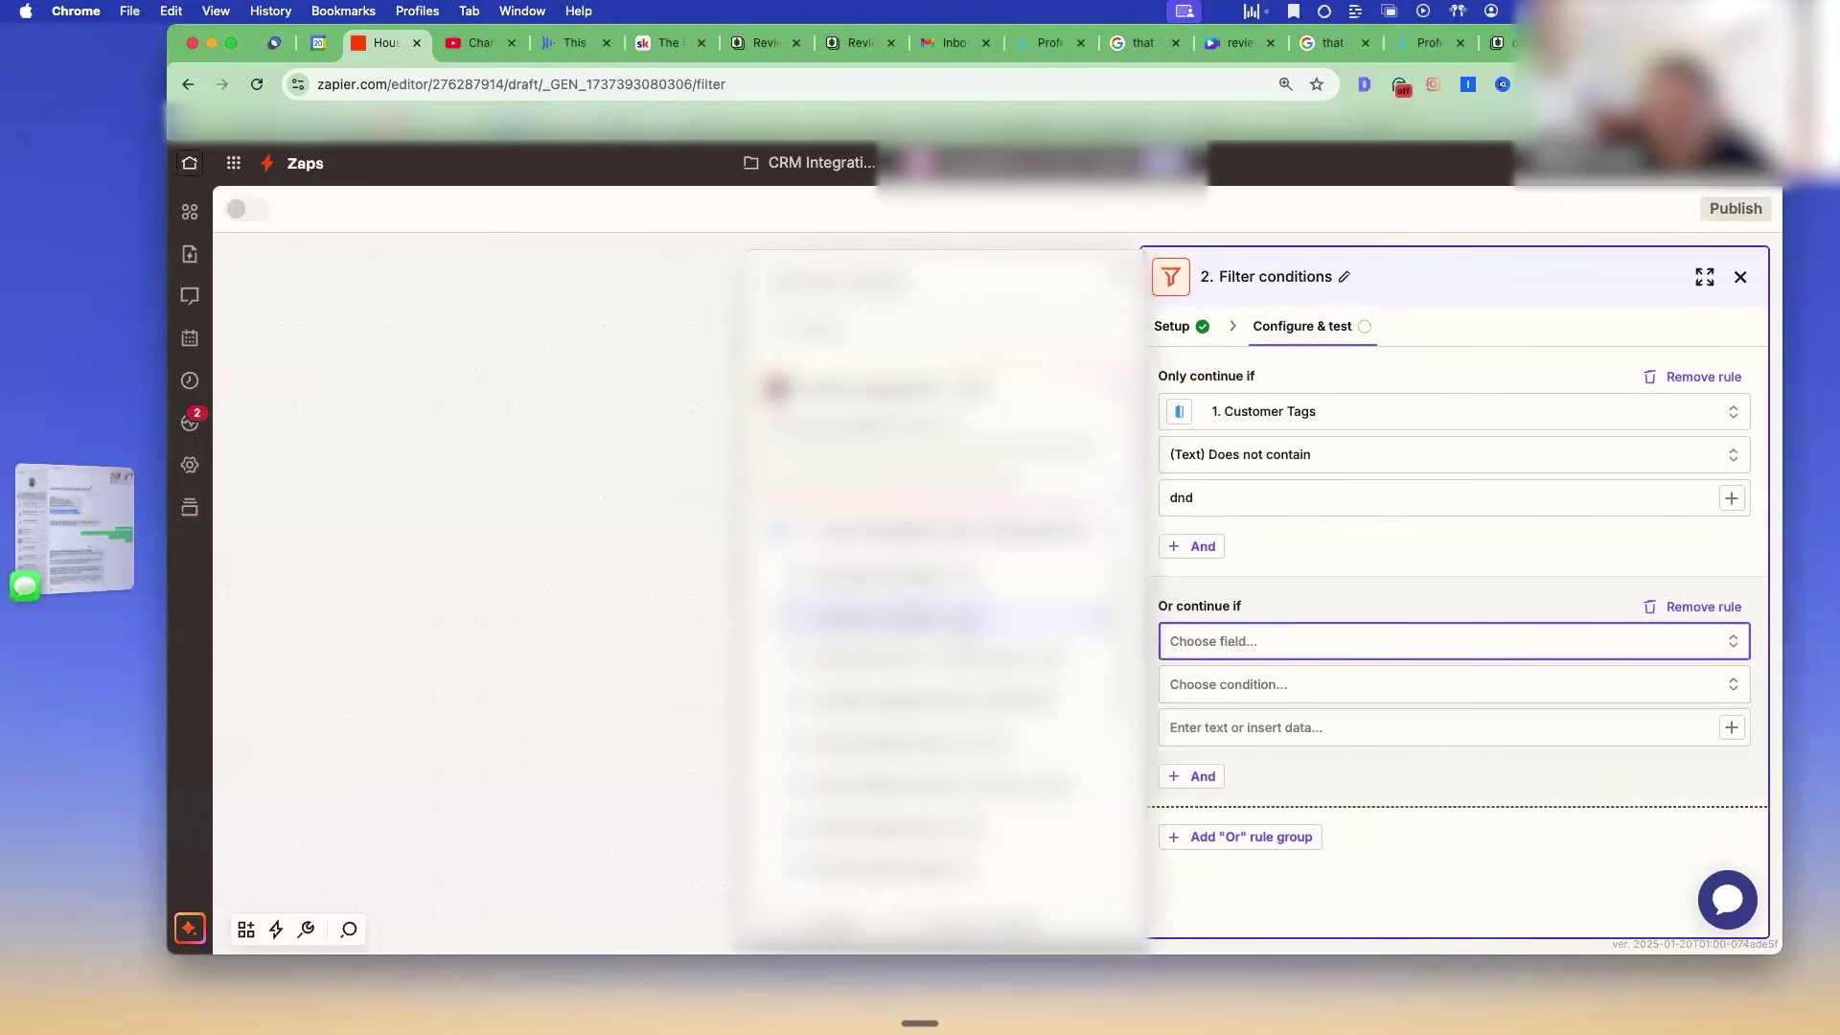
Set the Or rule to Customer Notifications Enabled (Text) Does not contain 'false' and retest the filter
left_click(1252, 684)
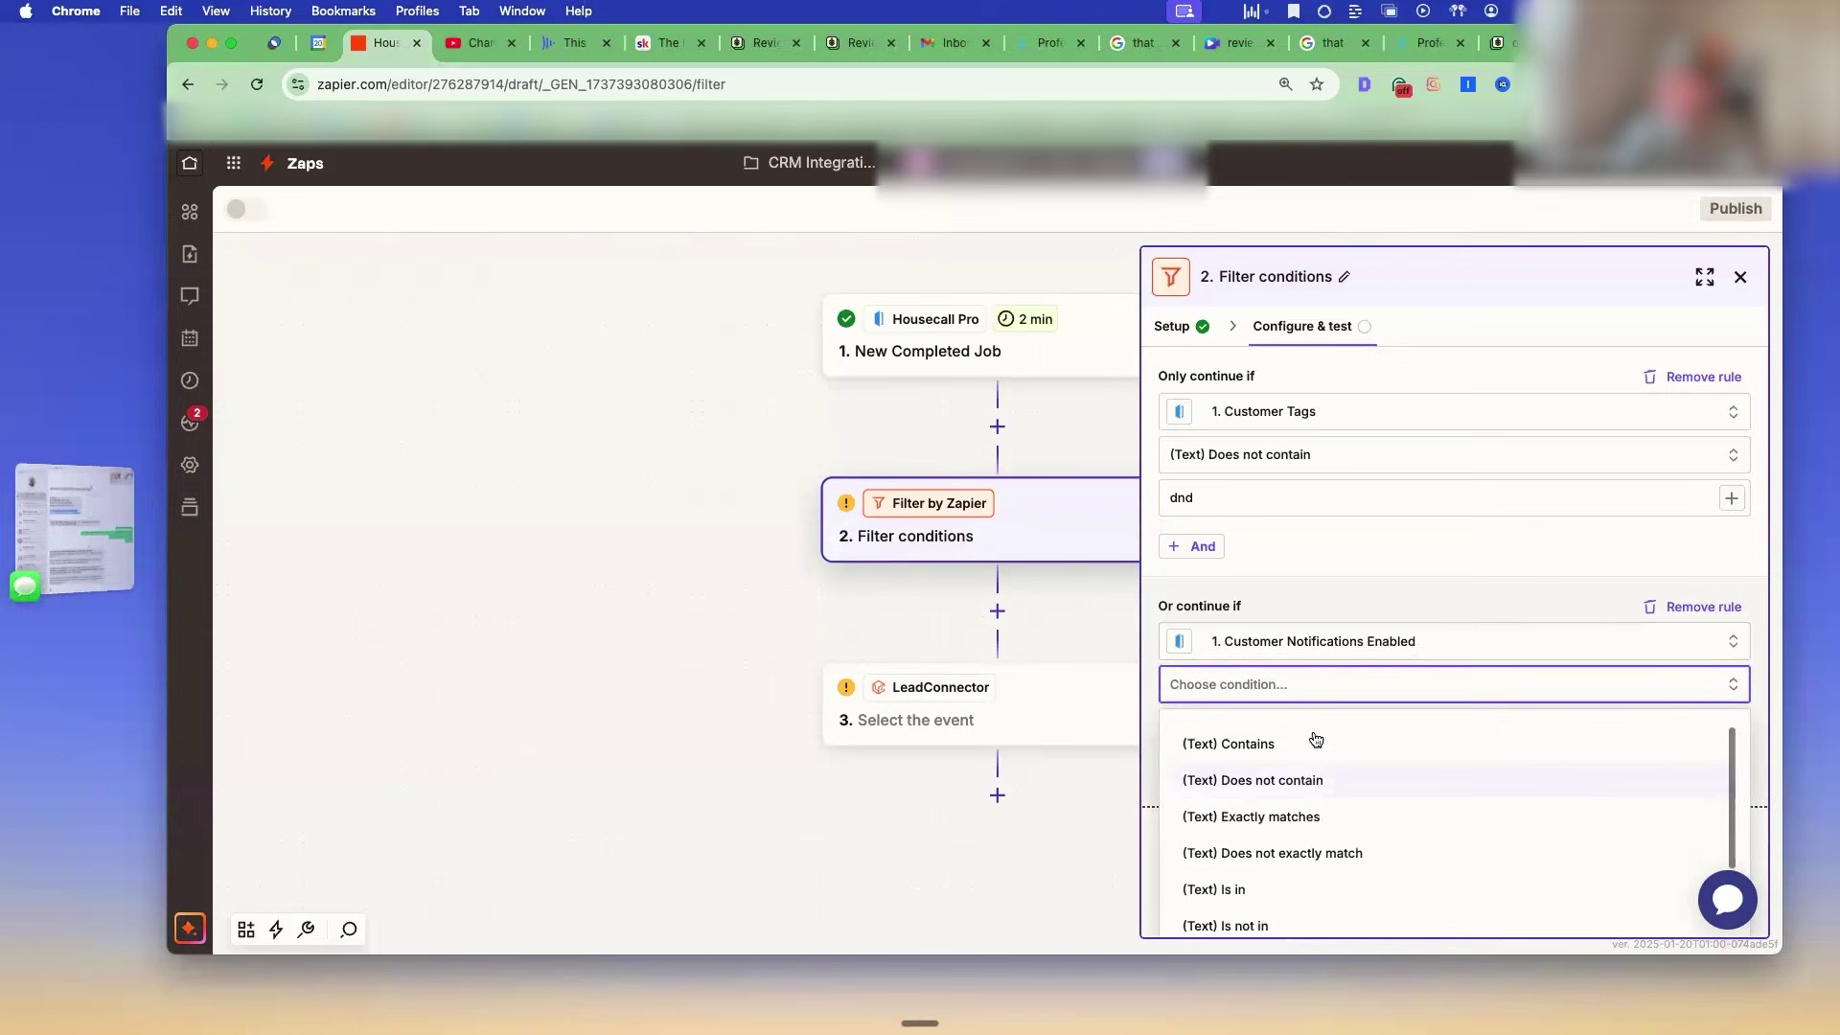
left_click(1255, 710)
left_click(1266, 659)
type("false")
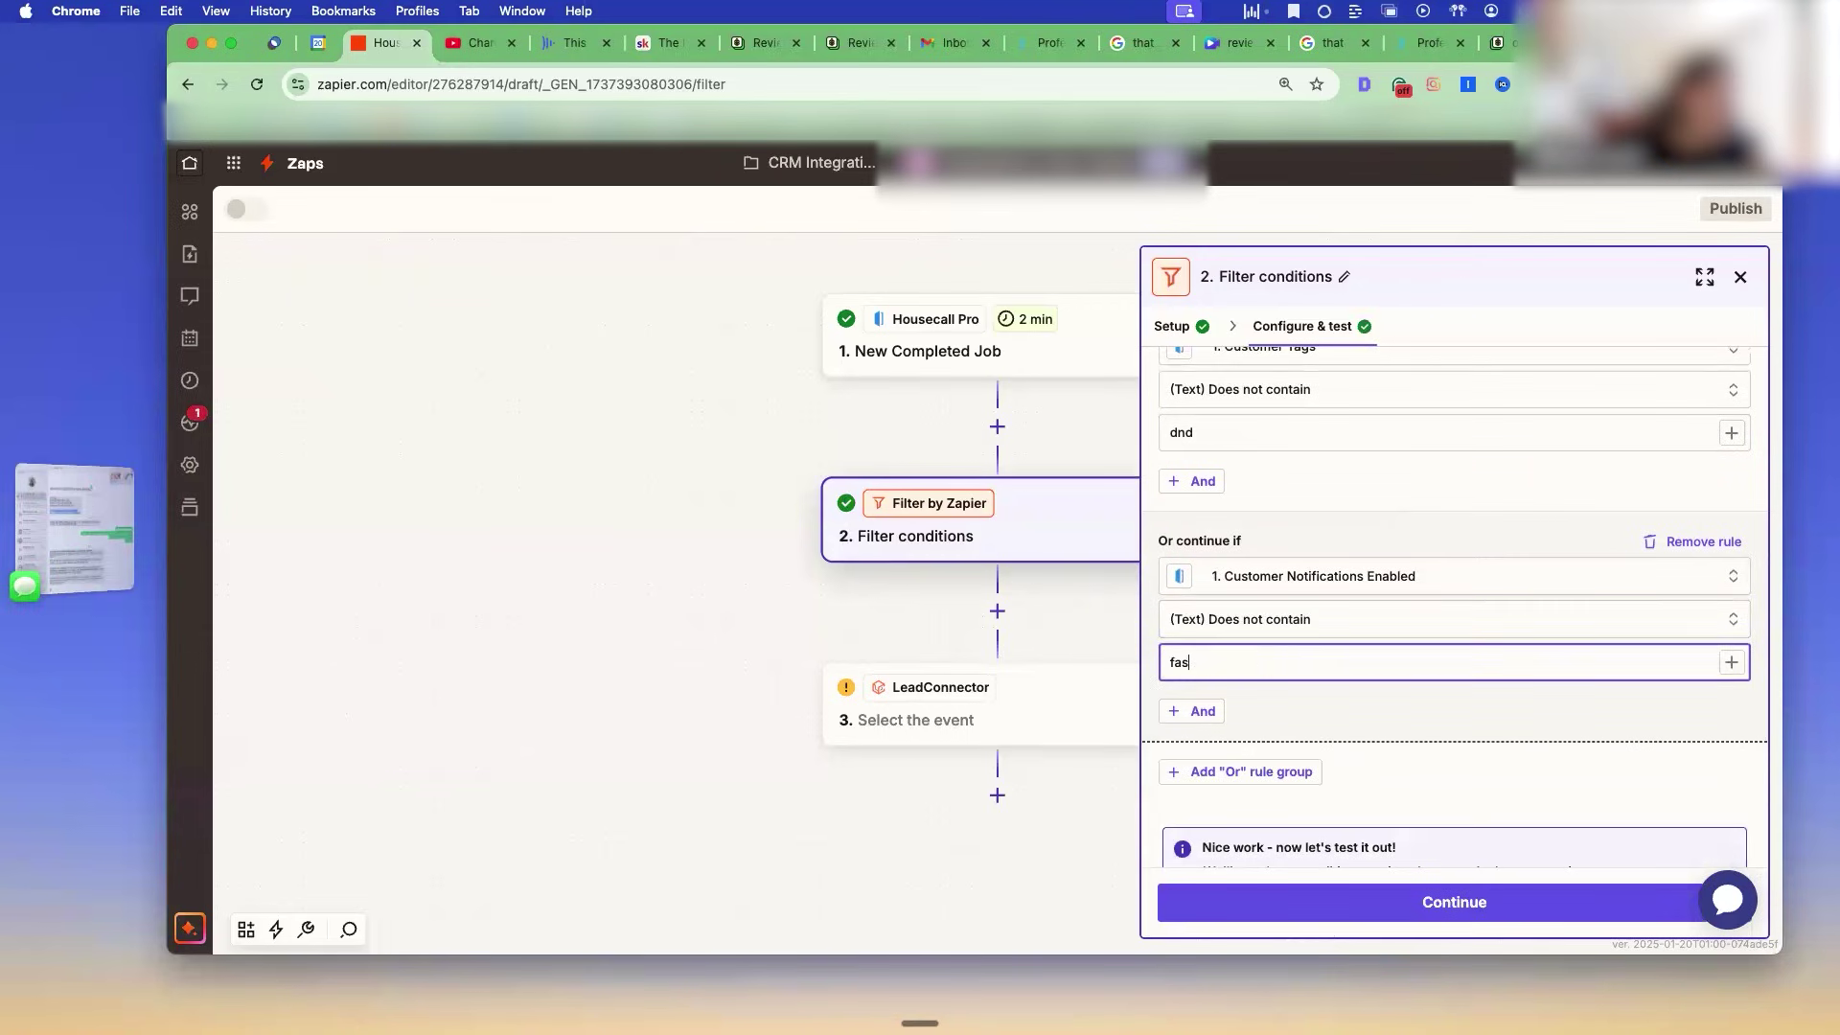
scroll(1393, 764, "down", 2)
scroll(1361, 671, "up", 3)
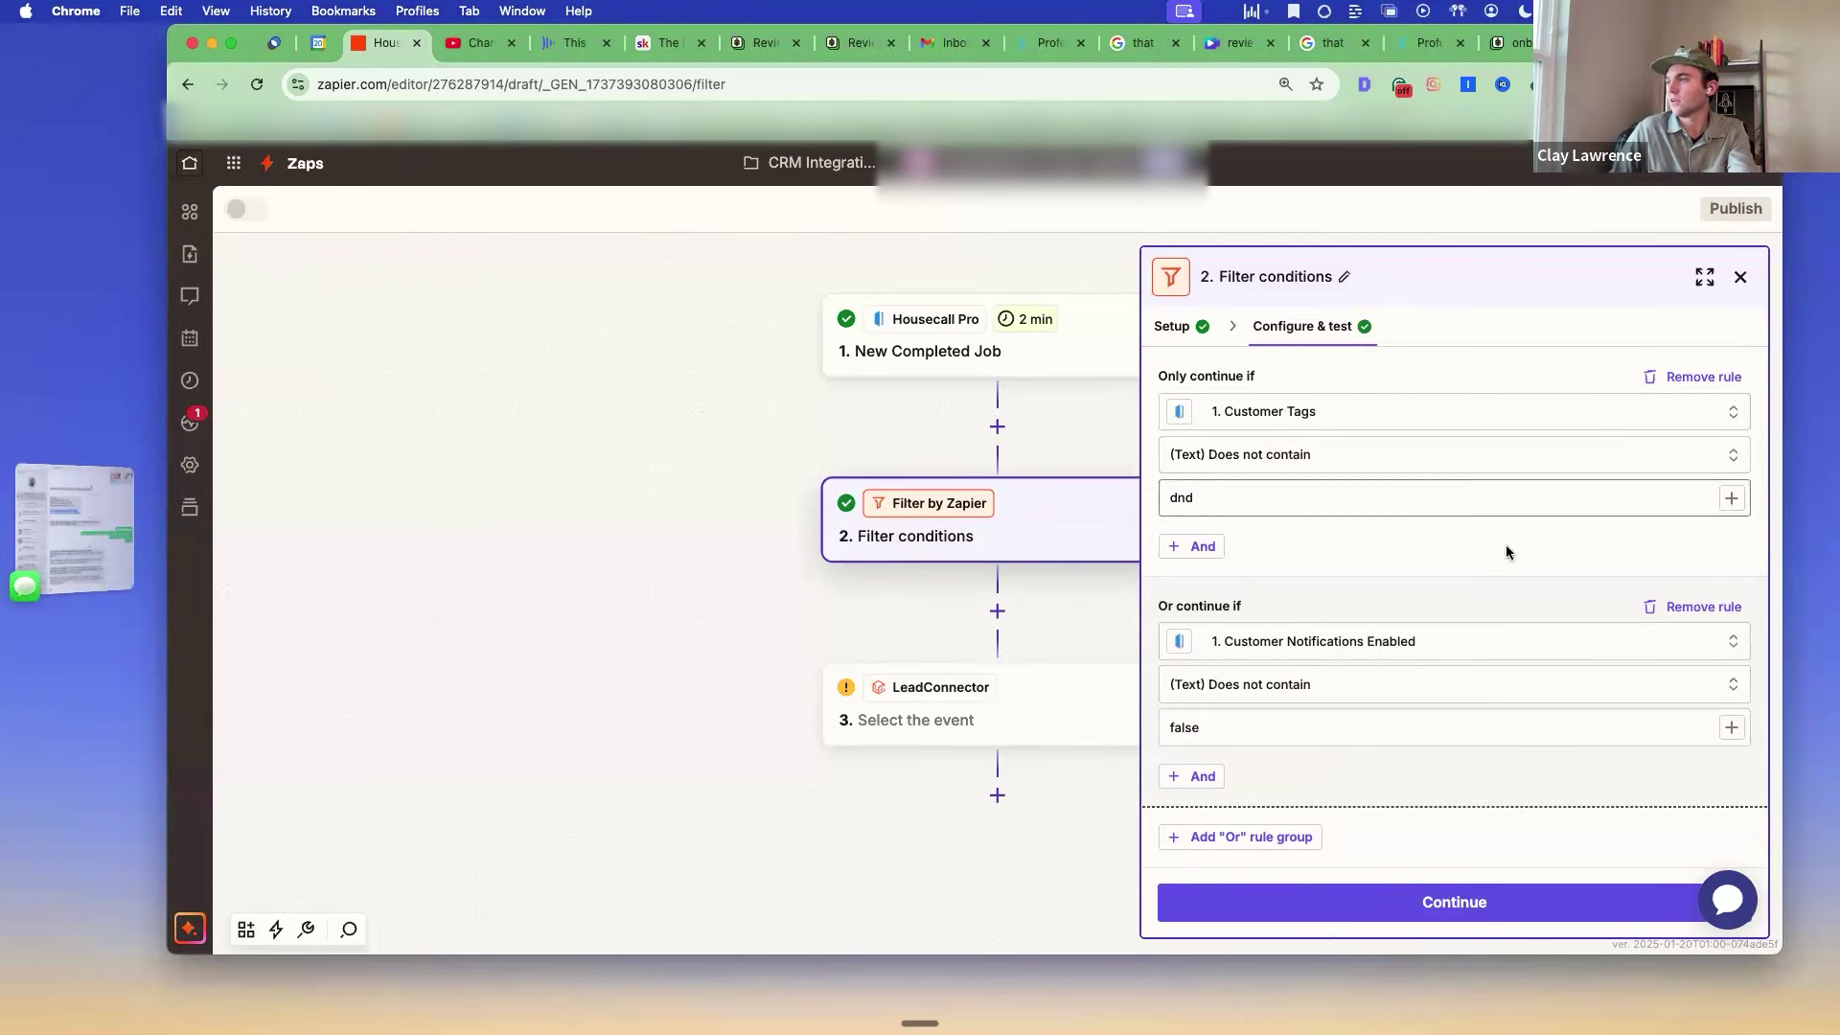
scroll(1457, 614, "down", 3)
left_click(1194, 844)
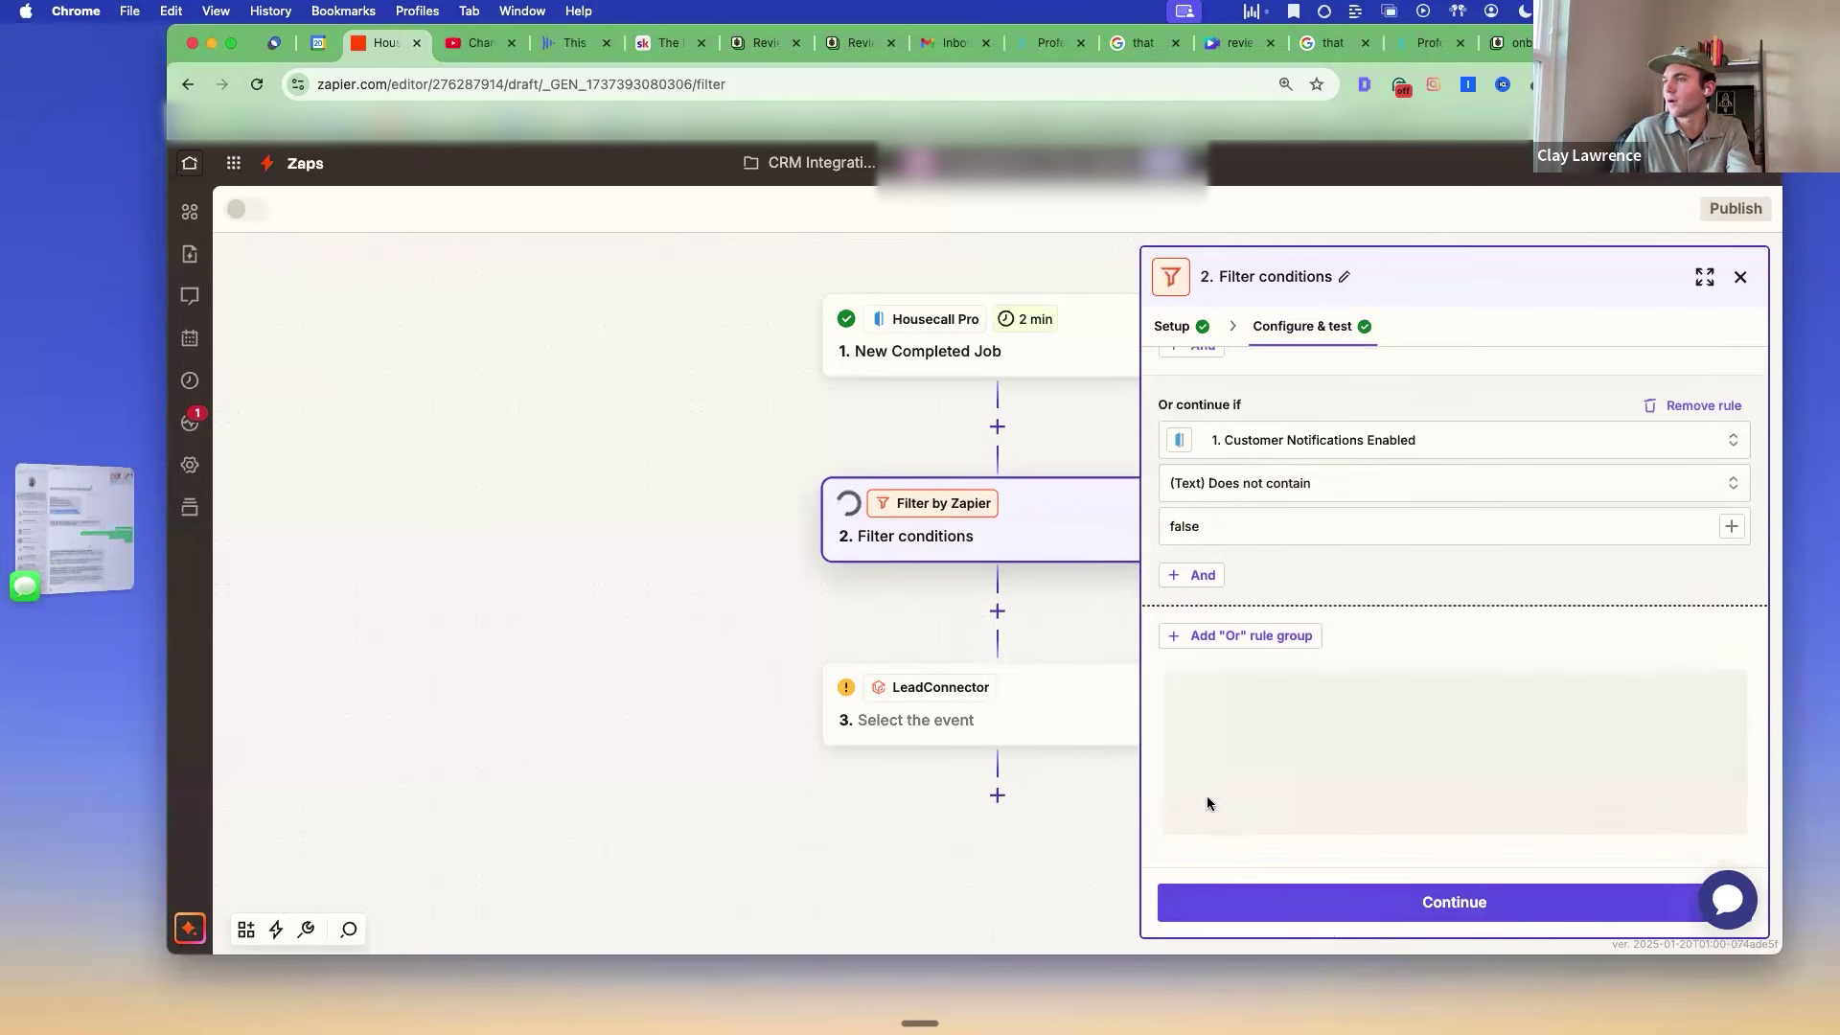